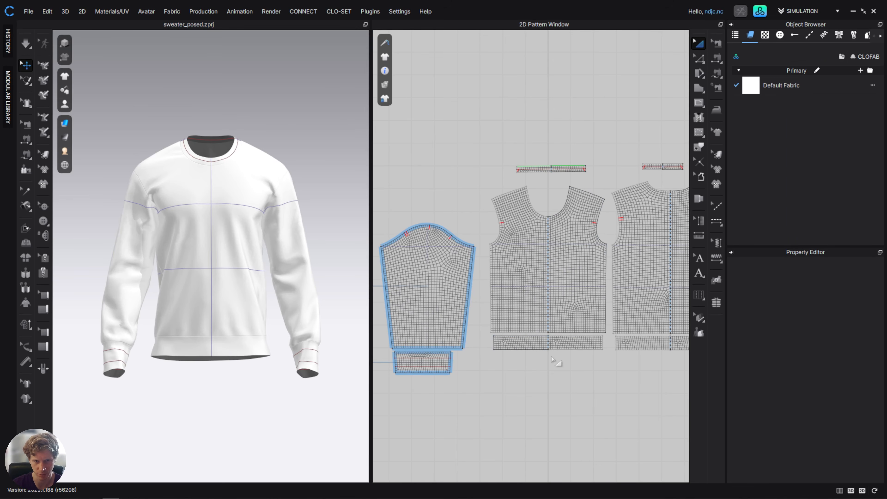
Inspect the sweater's front and sleeve pattern pieces and their properties in the 2D pattern window.
scroll(559, 363, "down", 1)
scroll(548, 349, "up", 2)
scroll(536, 347, "up", 3)
scroll(514, 307, "down", 3)
left_click(528, 252)
scroll(820, 391, "down", 6)
scroll(803, 414, "up", 1)
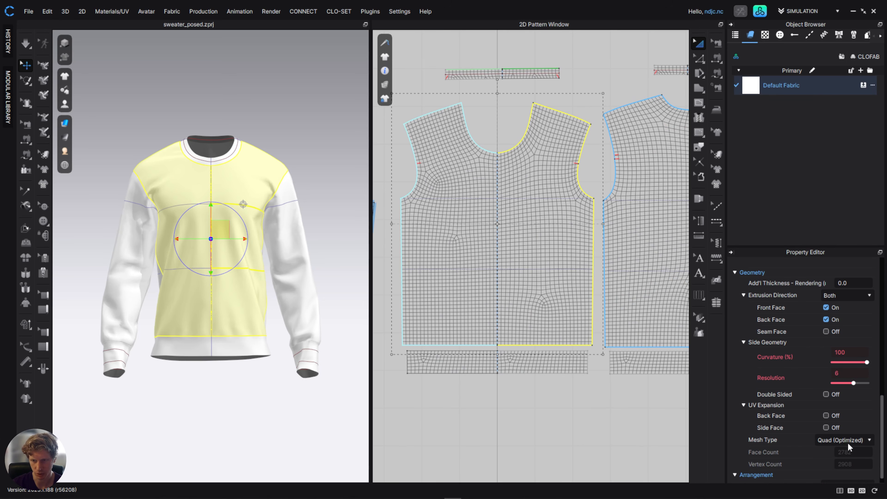
left_click(420, 412)
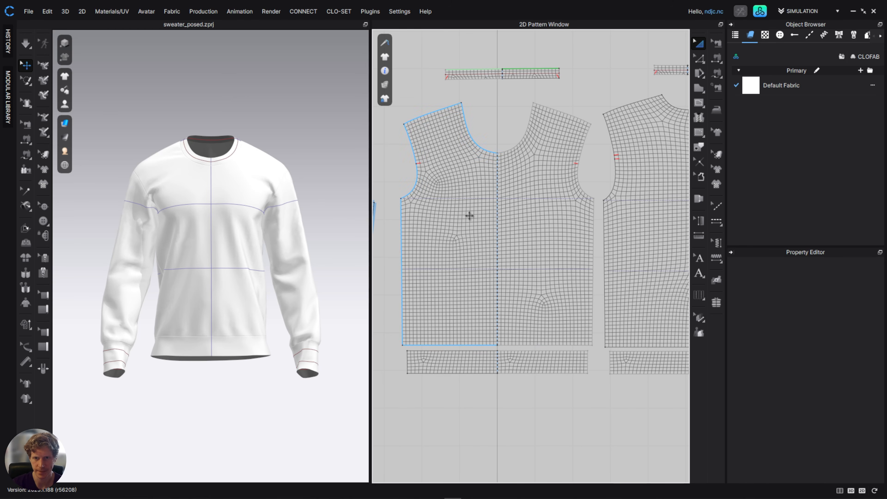
Open the UV Editor and examine the pattern pieces' UV layout.
scroll(510, 220, "down", 3)
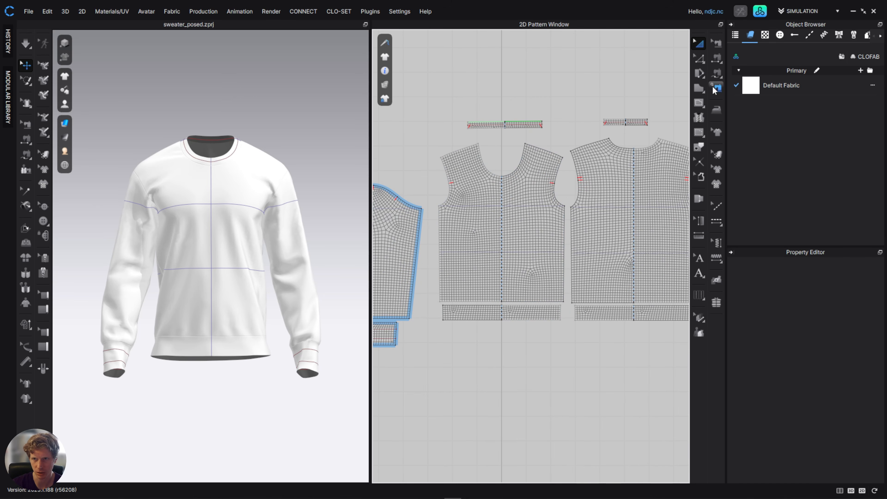
left_click(122, 12)
left_click(111, 21)
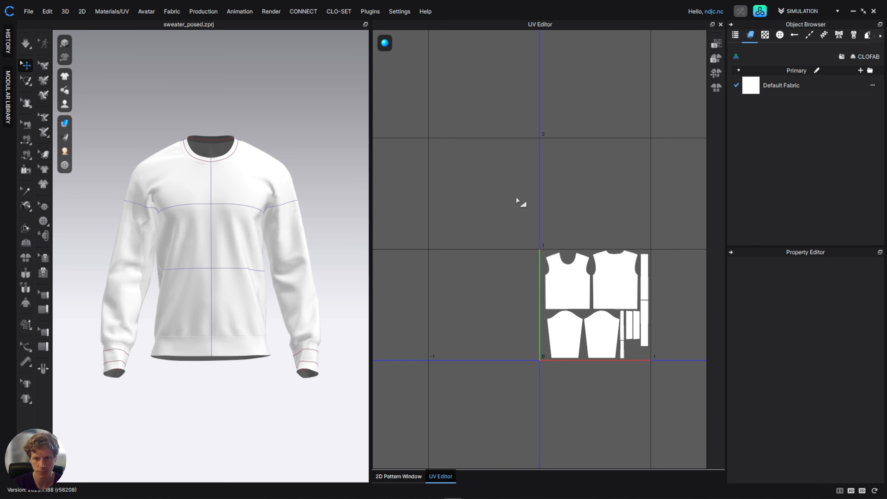
scroll(634, 301, "down", 2)
scroll(550, 250, "up", 5)
middle_click_drag(550, 251, 632, 250)
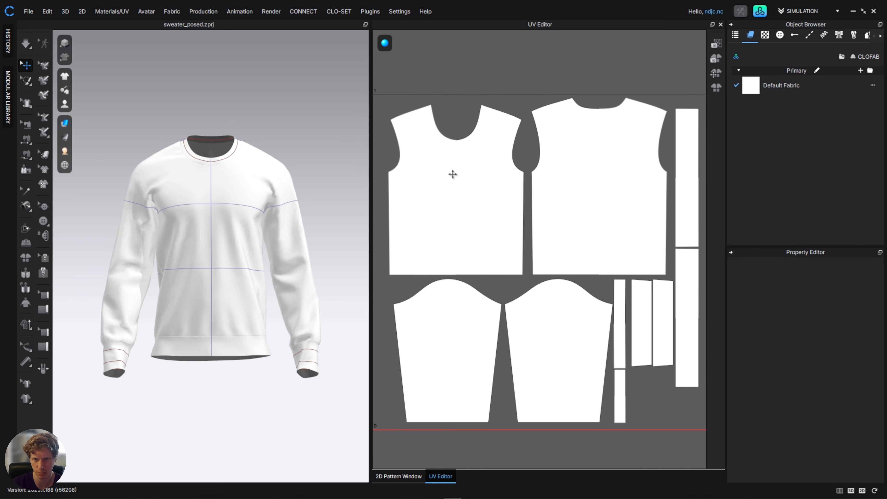
scroll(526, 190, "down", 2)
scroll(526, 190, "up", 2)
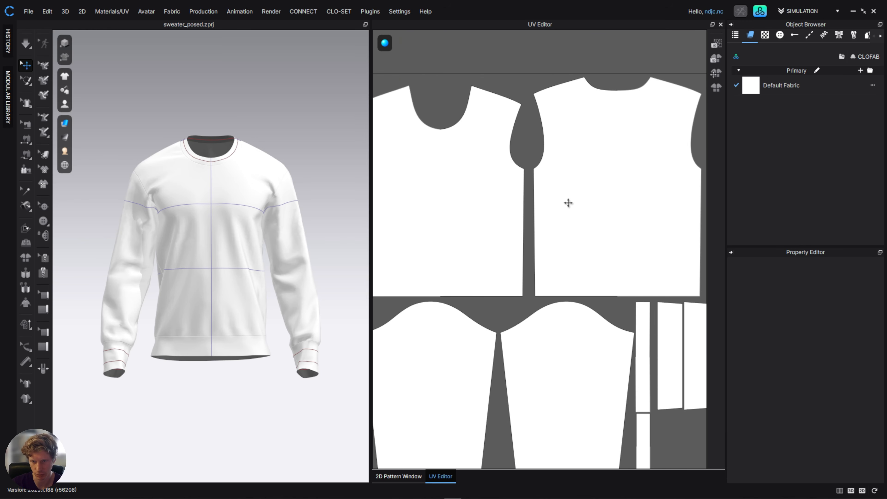
left_click_drag(564, 188, 584, 327)
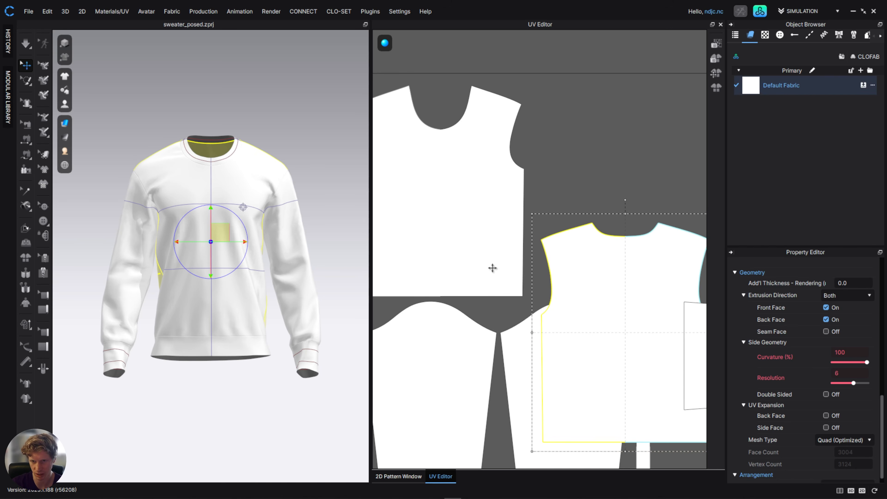
key("ctrl+z")
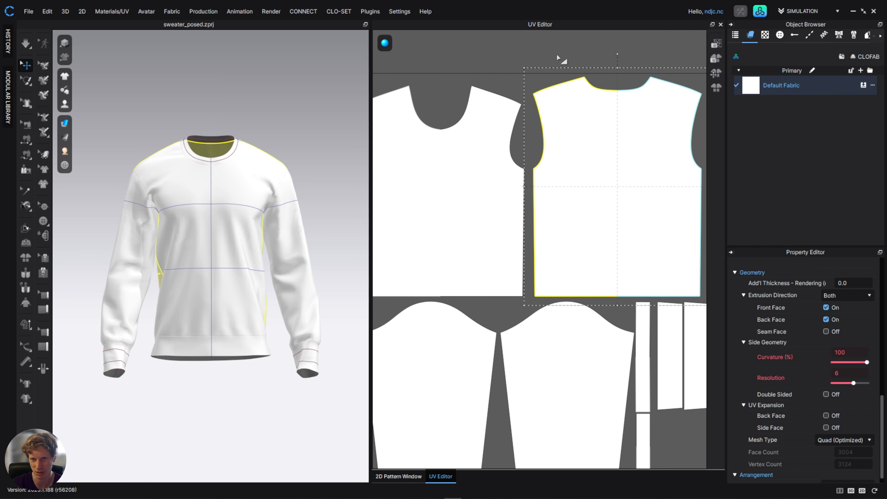
left_click(534, 145)
scroll(516, 192, "up", 4)
scroll(518, 196, "down", 4)
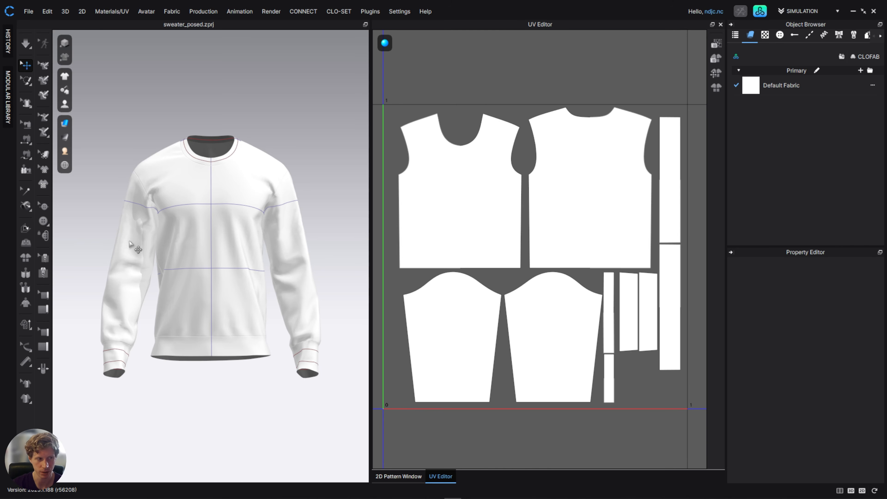
Switch to the image viewer to examine the cable-knit reference texture, then return.
key("alt+Tab")
right_click_drag(309, 244, 399, 229)
scroll(421, 221, "up", 2)
middle_click_drag(415, 222, 258, 218)
middle_click_drag(579, 222, 461, 226)
scroll(461, 228, "up", 1)
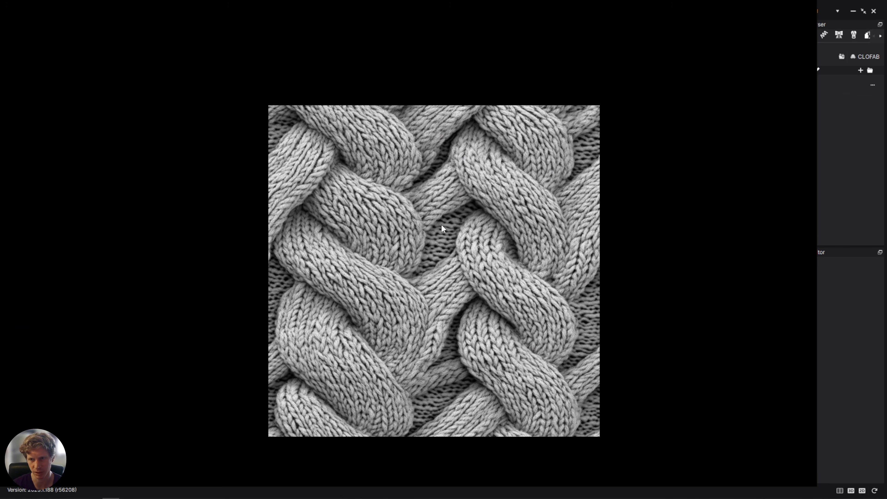
middle_click_drag(442, 228, 395, 206)
scroll(478, 238, "up", 1)
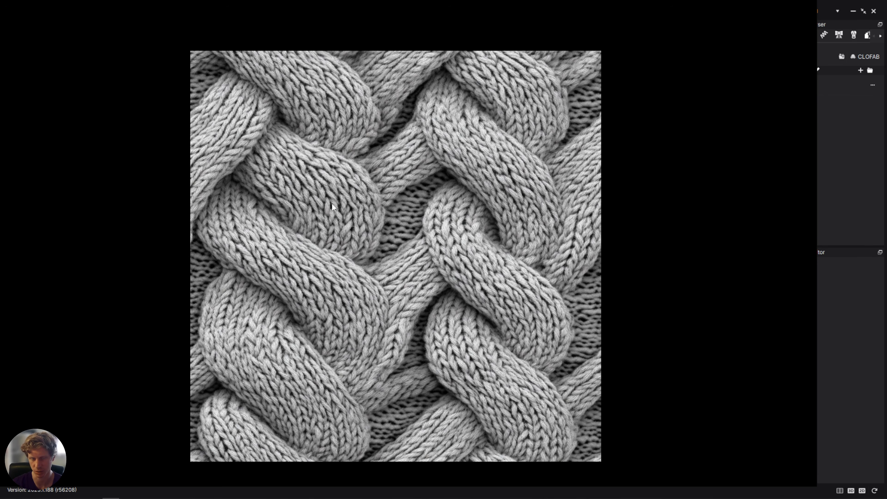
left_click_drag(470, 215, 505, 222)
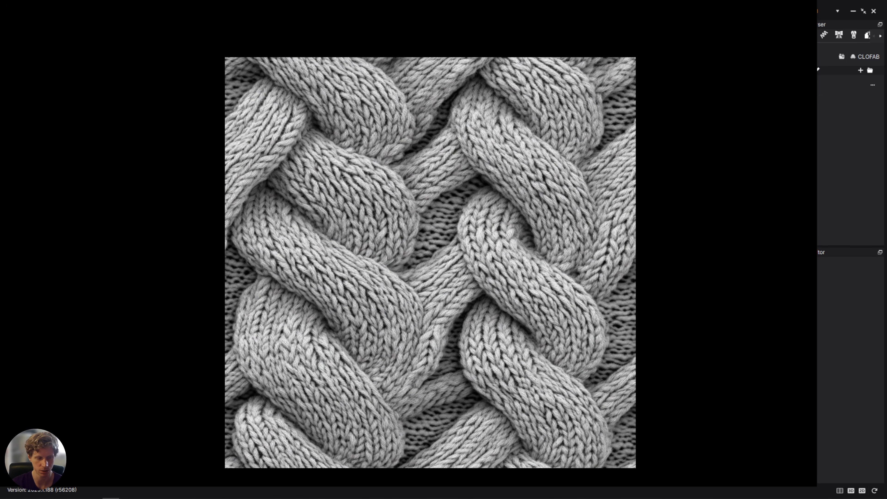
key("alt+Tab")
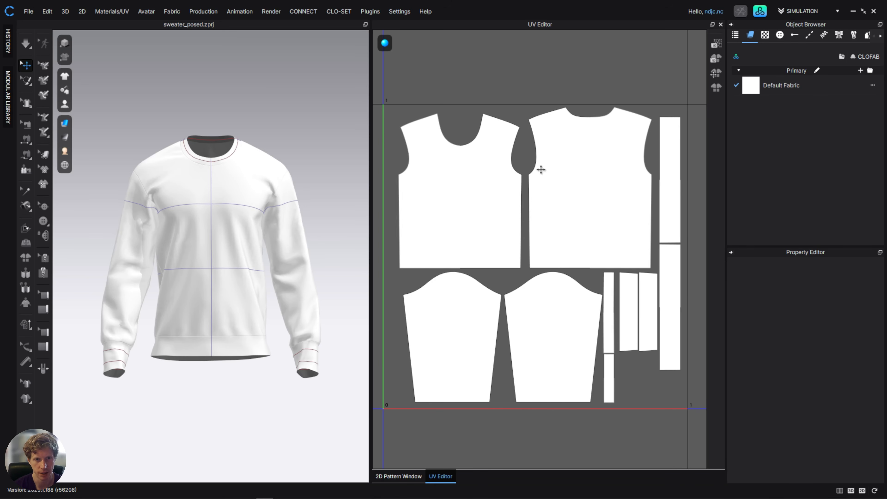
Start an OBJ export and point the save dialog to the tutorial folder by pasting its path.
scroll(227, 171, "down", 2)
scroll(225, 164, "up", 3)
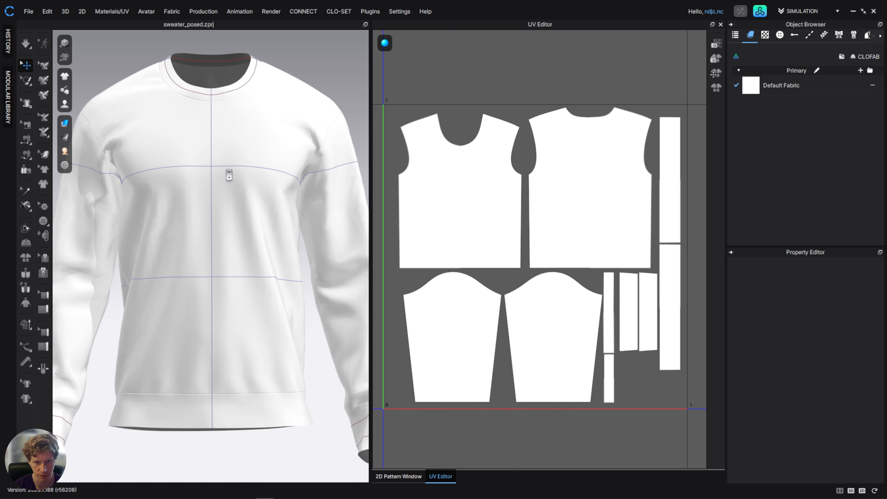
left_click(28, 10)
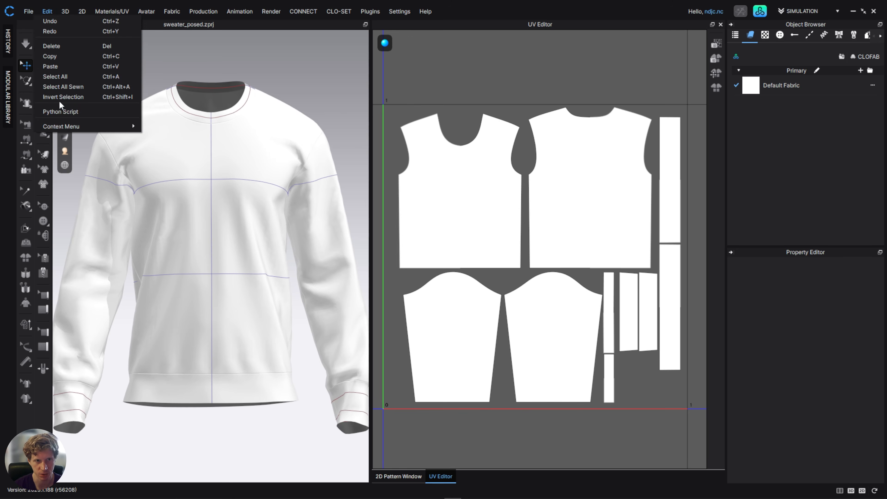
mouse_move(62, 109)
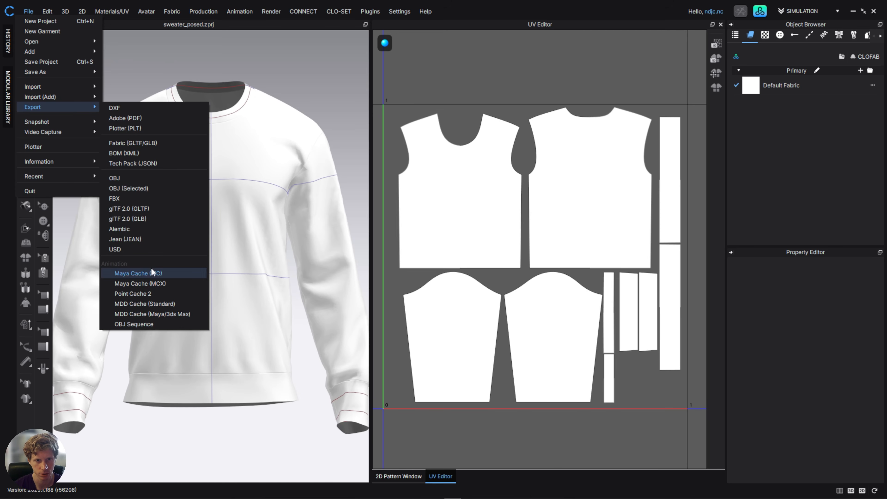
left_click(146, 181)
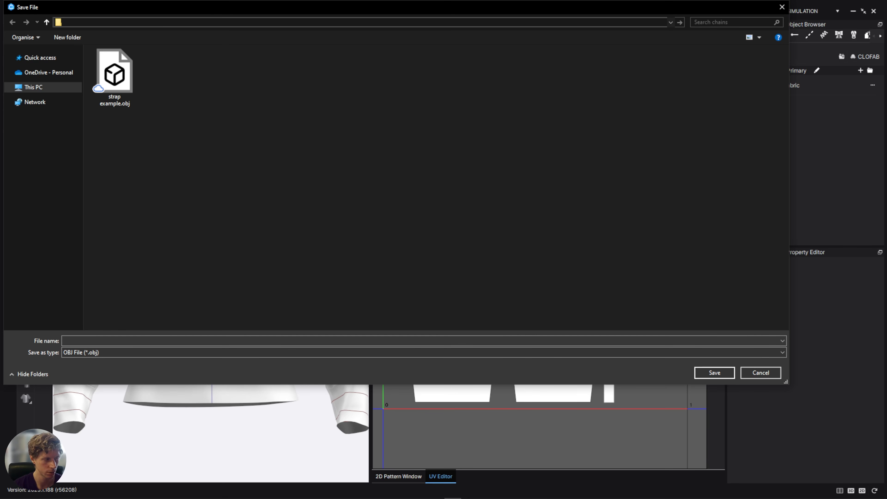
left_click(314, 22)
type("D:\\WIP\\tutorial_videos\\blender_knitwear\\tutorial")
key("Return")
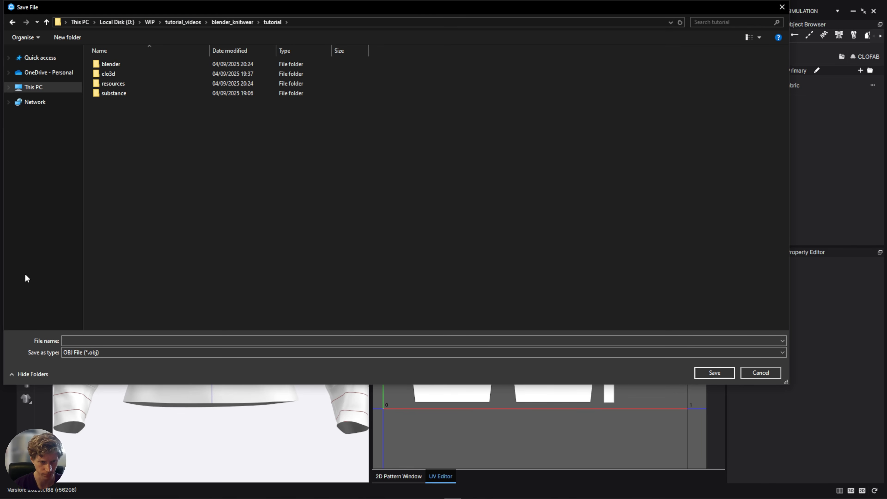
Name the export file sweater and save.
left_click(81, 342)
type("swa")
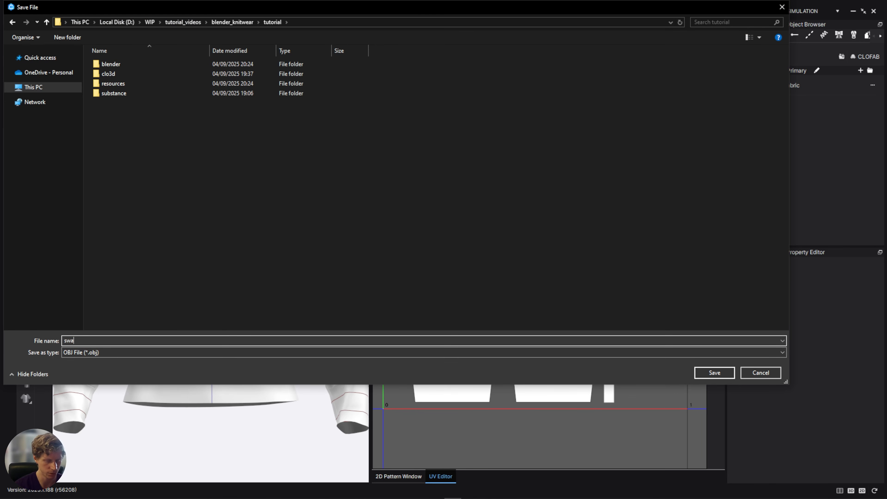
key("BackSpace")
type("eater")
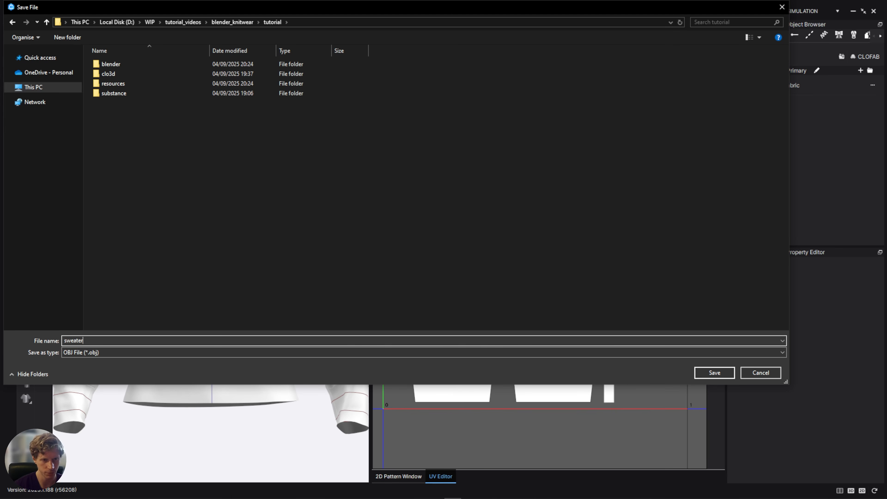
key("Return")
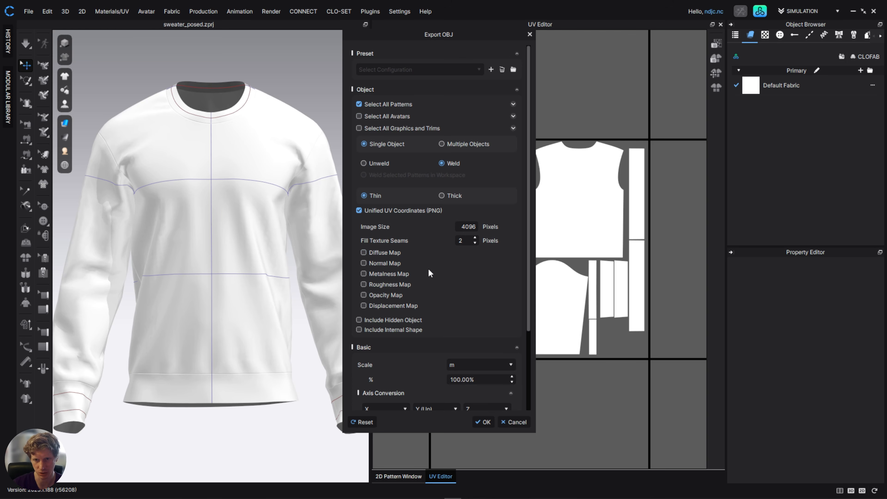
Enable Unified UV Coordinates (PNG) in the OBJ export options and close the export dialog.
left_click(359, 210)
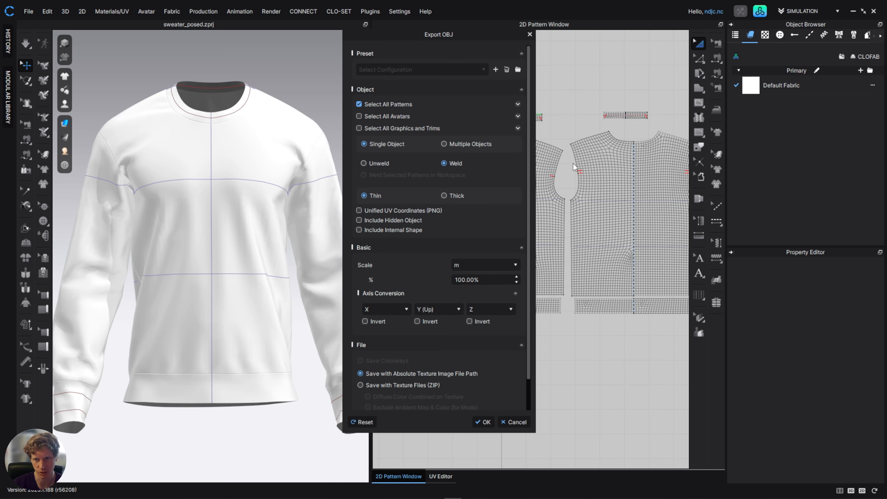
left_click(359, 210)
scroll(410, 250, "down", 3)
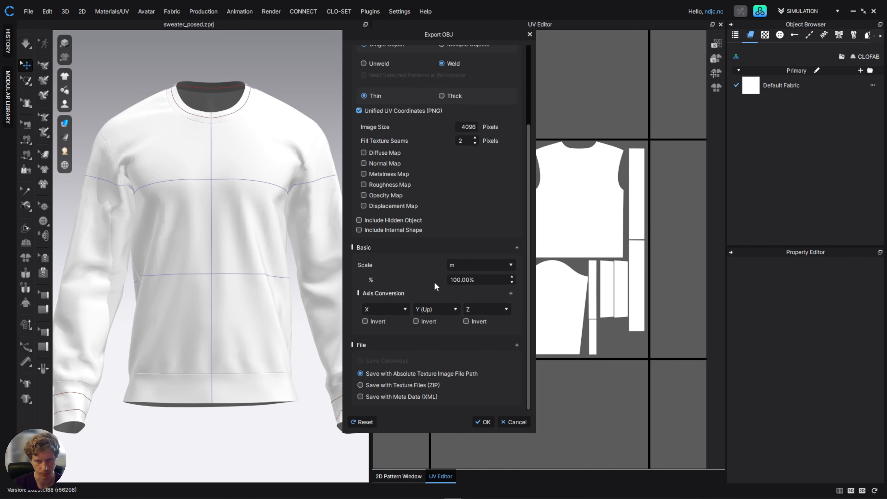
scroll(416, 352, "up", 3)
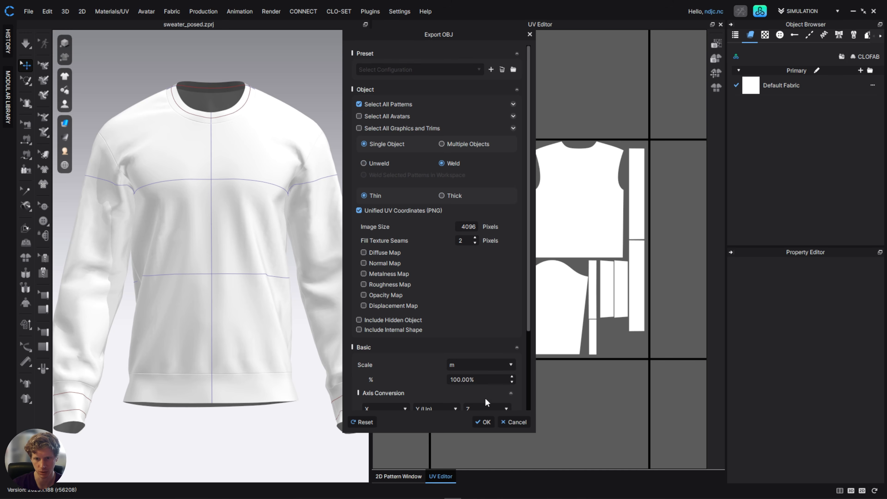
left_click(515, 422)
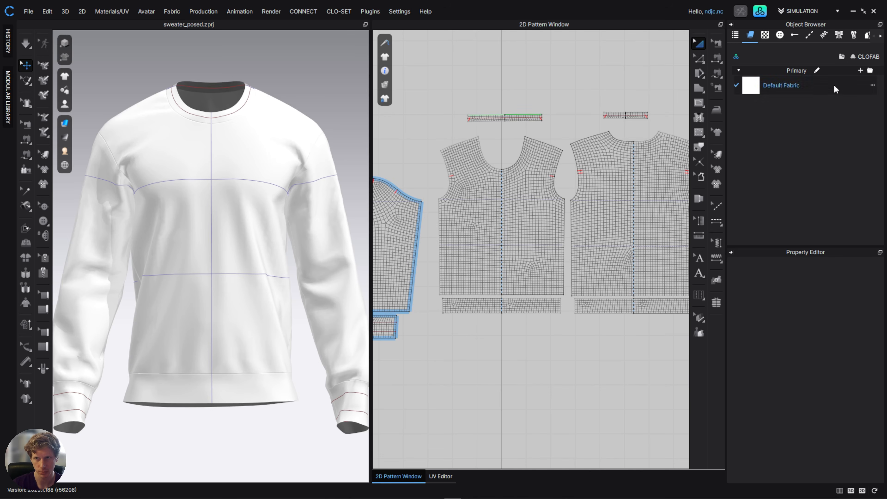
Switch to Substance 3D Sampler and load high_resolution_scan_of_a_cable (4).png into Convert image to material.
left_click(853, 11)
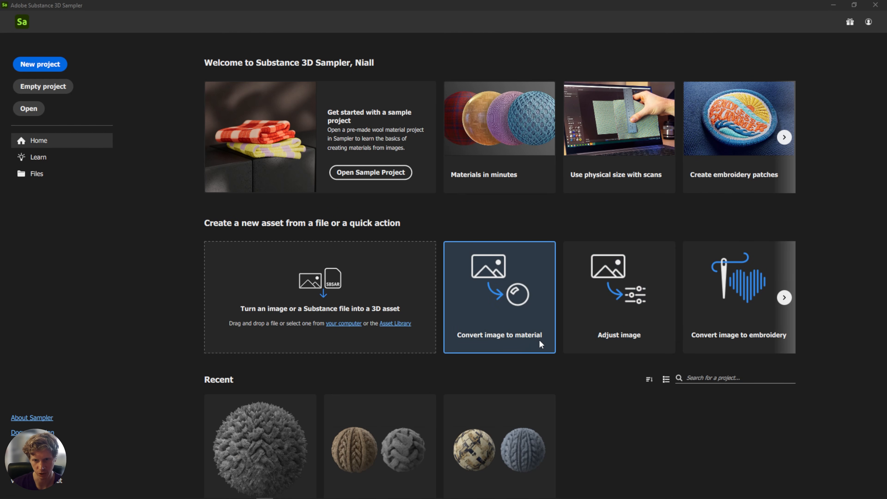
left_click(519, 329)
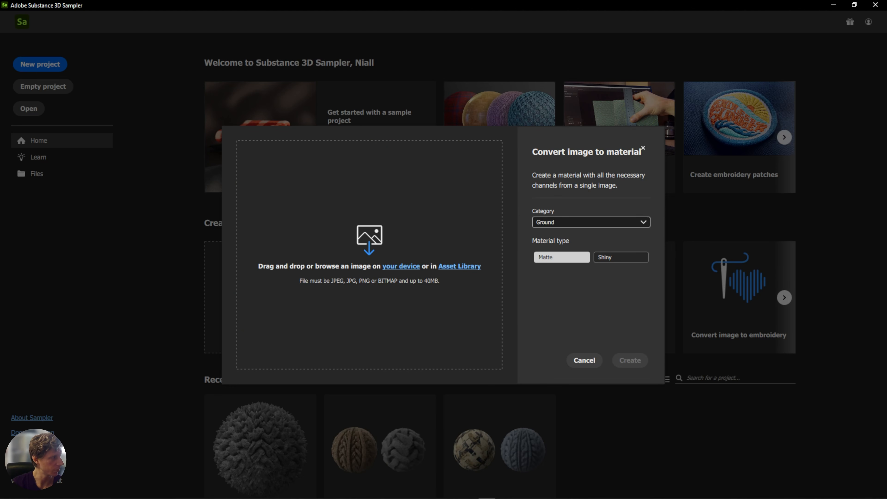
left_click_drag(0, 142, 580, 121)
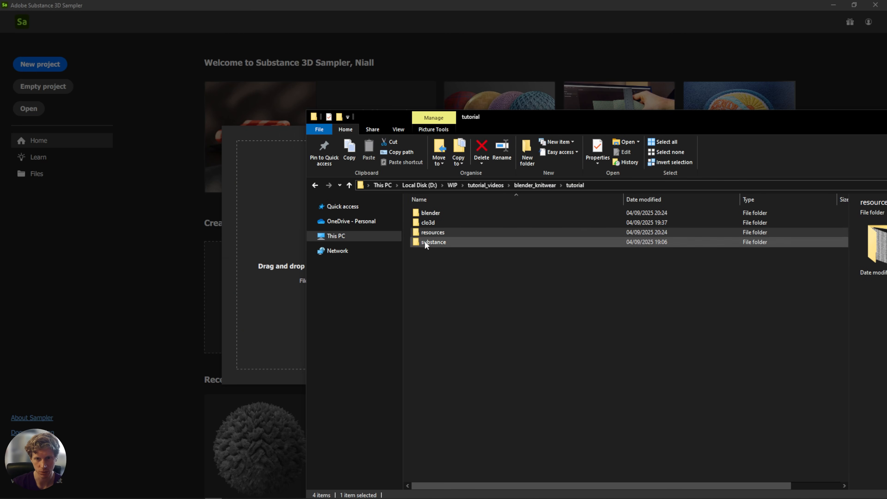
double_click(433, 232)
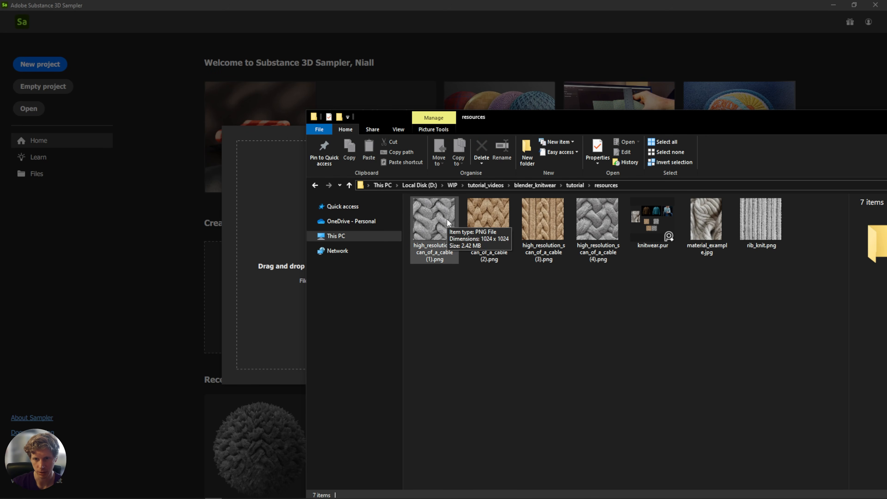
left_click(593, 216)
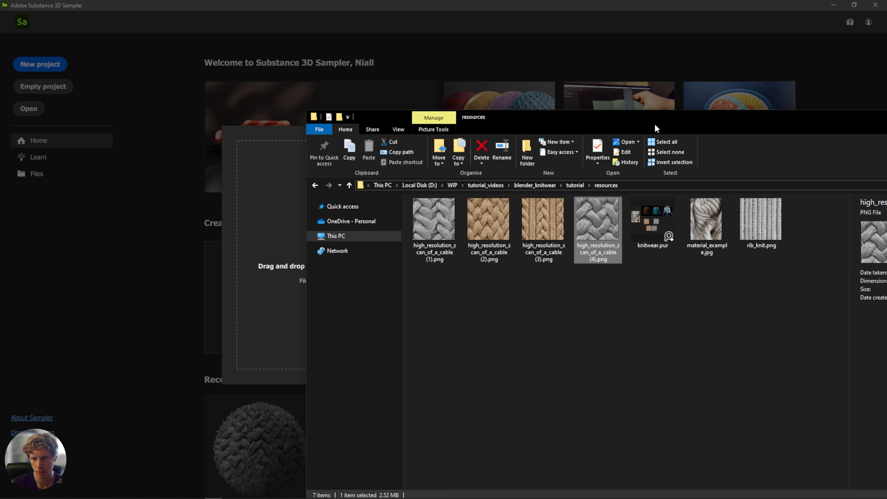
left_click_drag(535, 118, 726, 141)
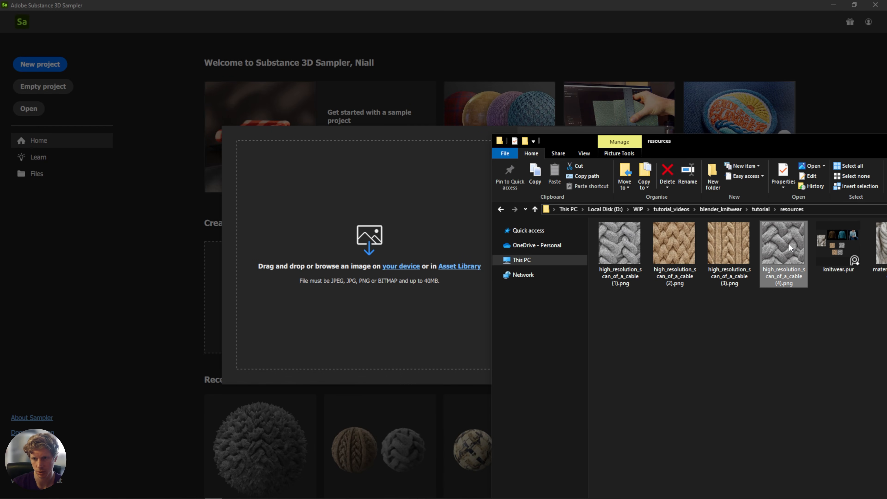
left_click_drag(791, 247, 343, 235)
left_click_drag(734, 139, 0, 157)
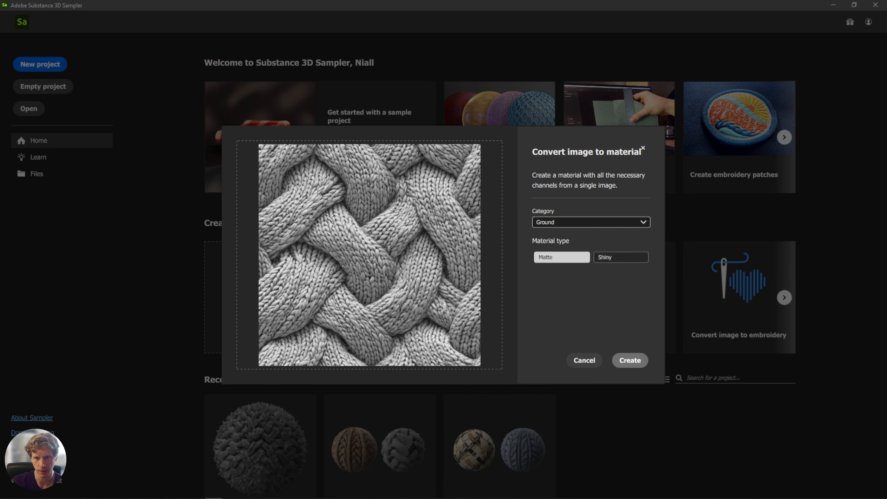
Set the conversion category to Fabric and create the material.
left_click(599, 226)
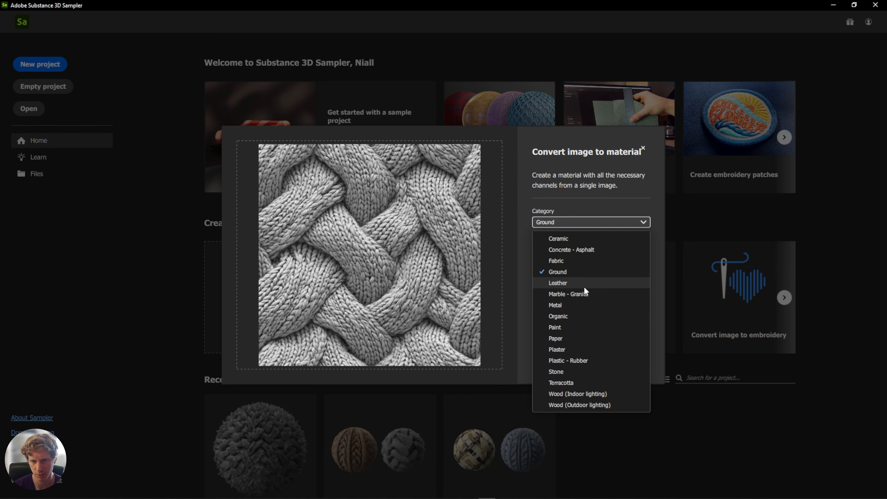
left_click(576, 259)
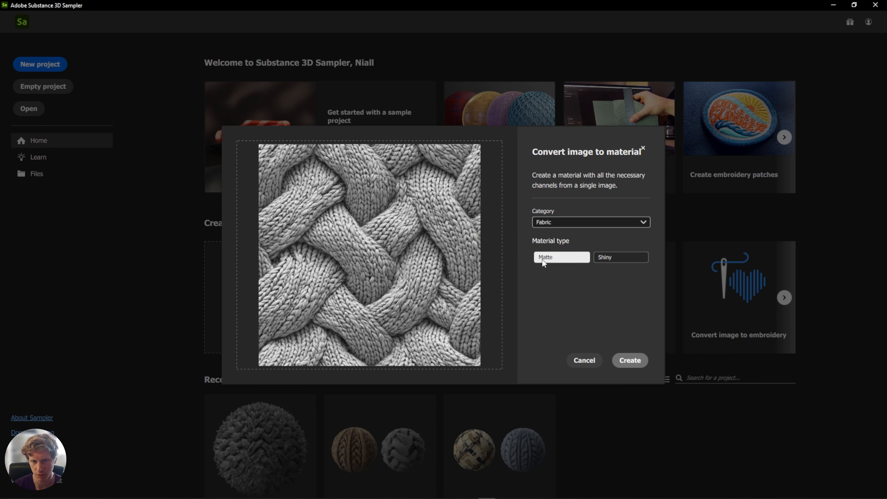
left_click(560, 219)
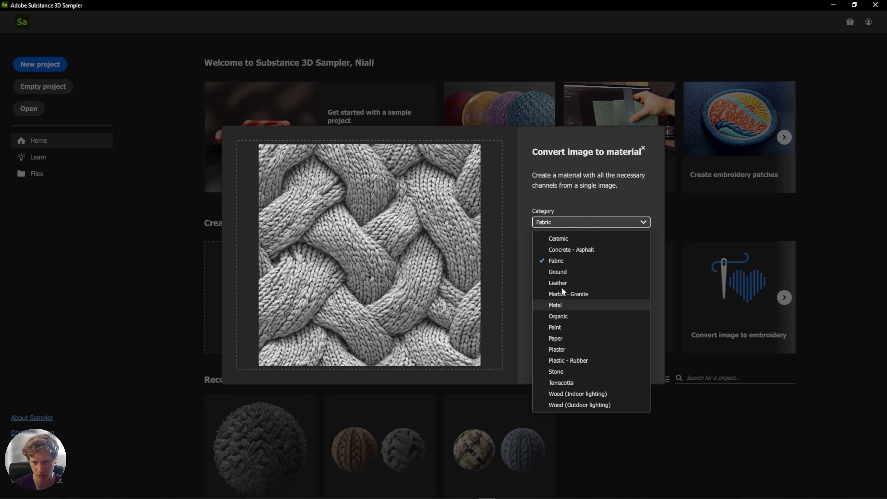
left_click(555, 259)
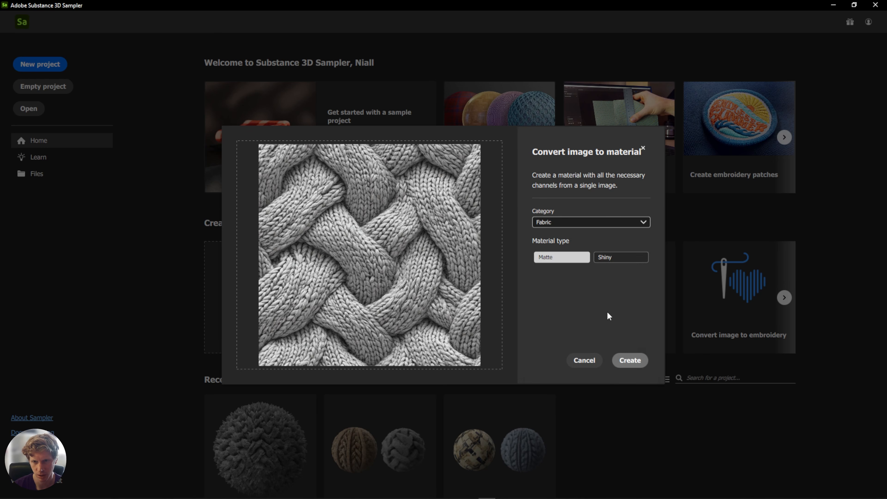
left_click(630, 360)
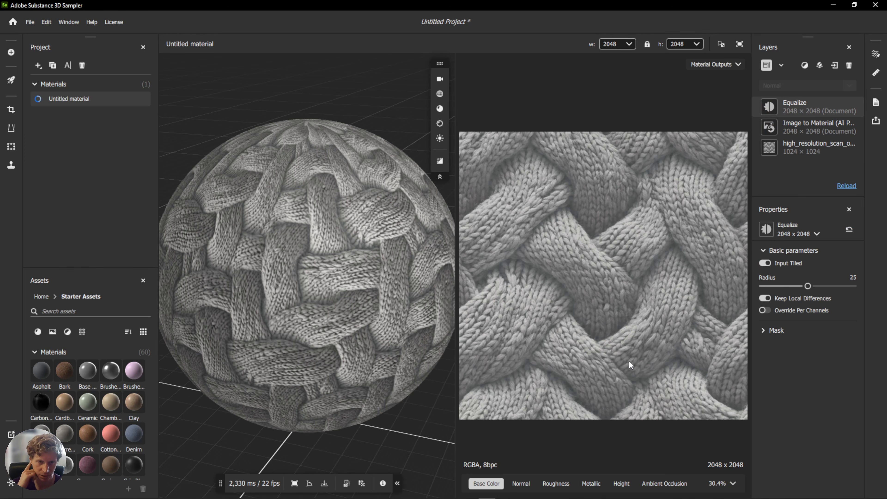
Set the preview material's texture tiling to 5.
mouse_move(317, 239)
left_mouse_down()
mouse_move(366, 233)
mouse_move(301, 235)
left_mouse_up()
right_click_drag(301, 235, 248, 232, "shift")
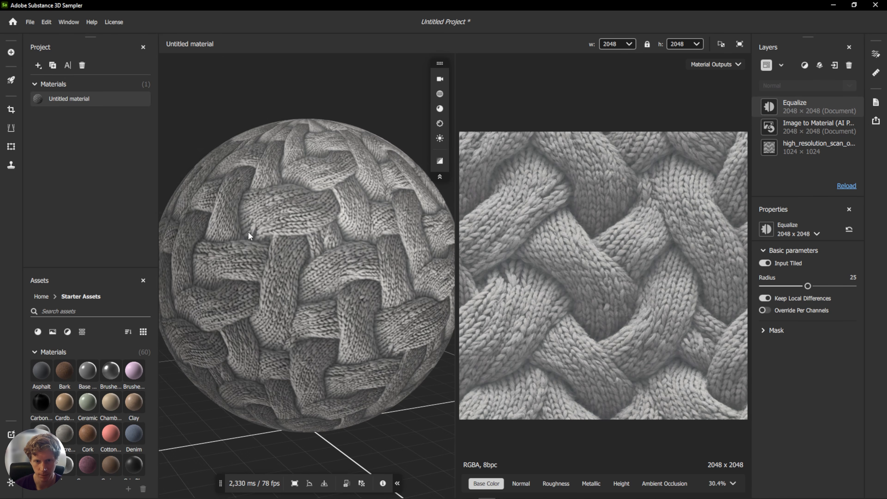
left_click_drag(298, 269, 371, 262)
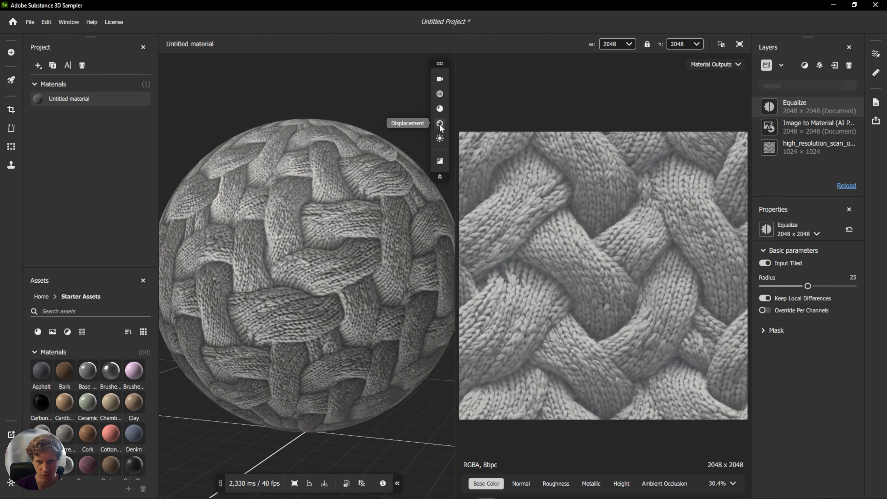
left_click(439, 109)
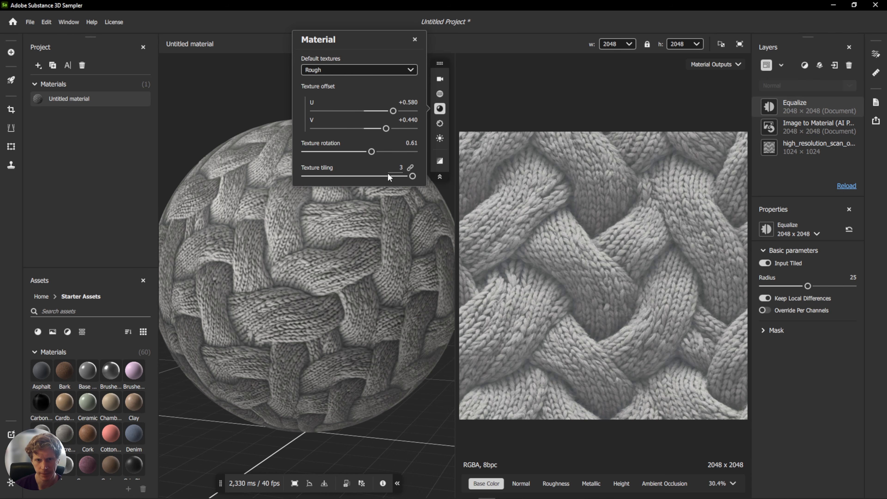
left_click_drag(412, 175, 478, 181)
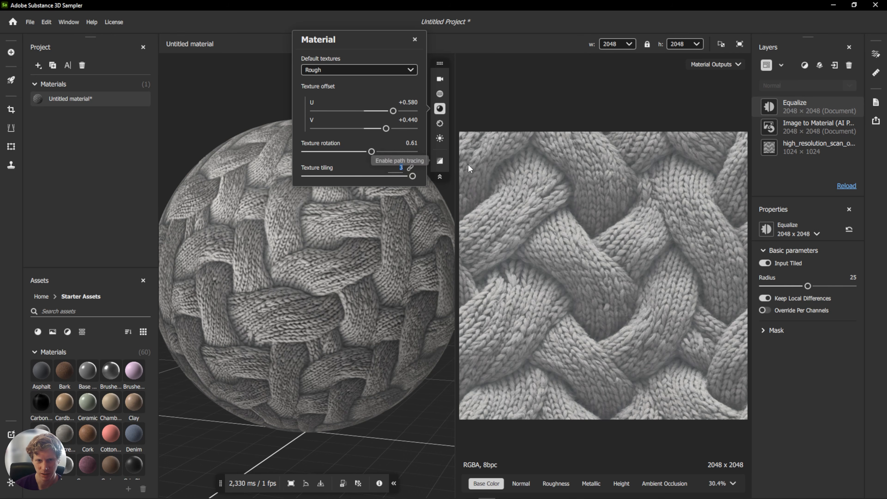
type("5")
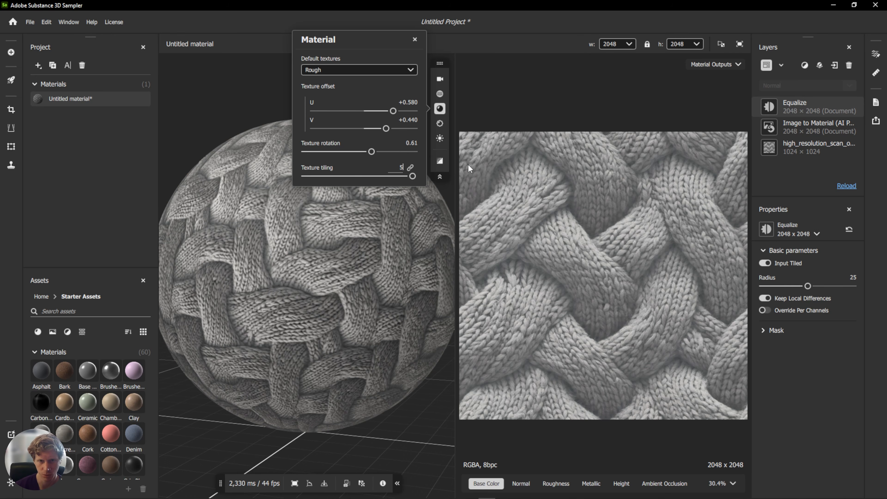
key("Return")
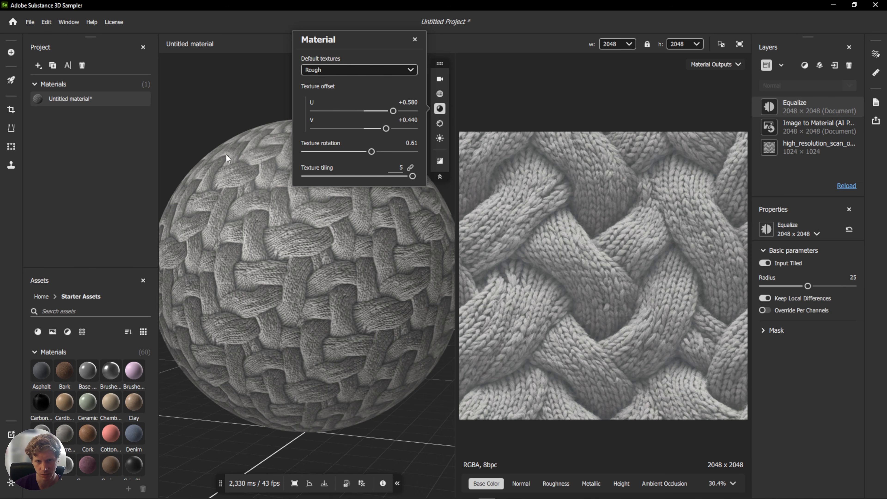
left_click(210, 97)
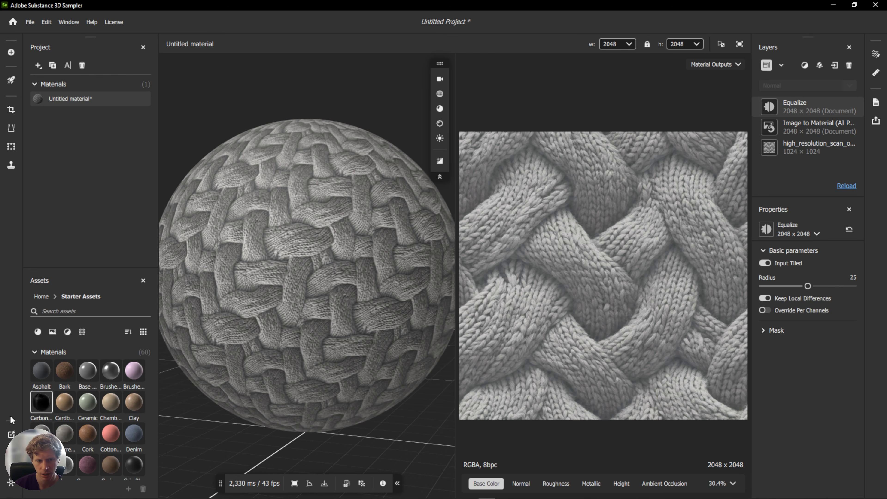
left_click(11, 467)
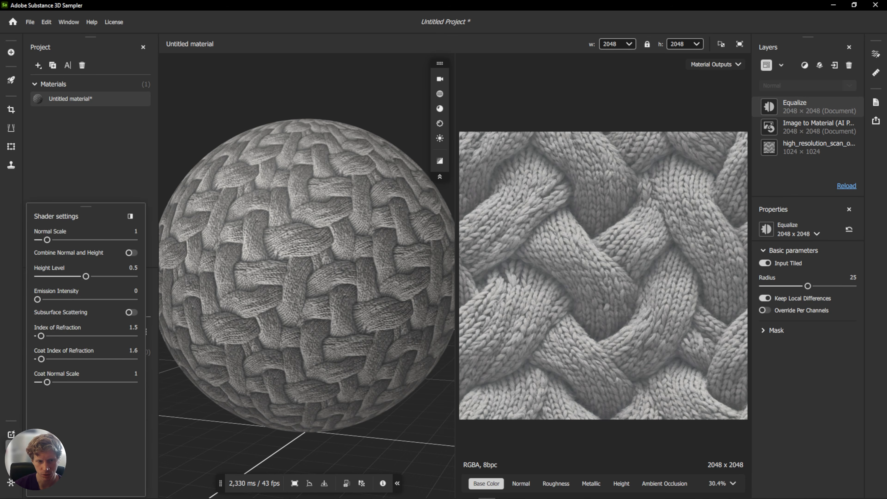
left_click(11, 466)
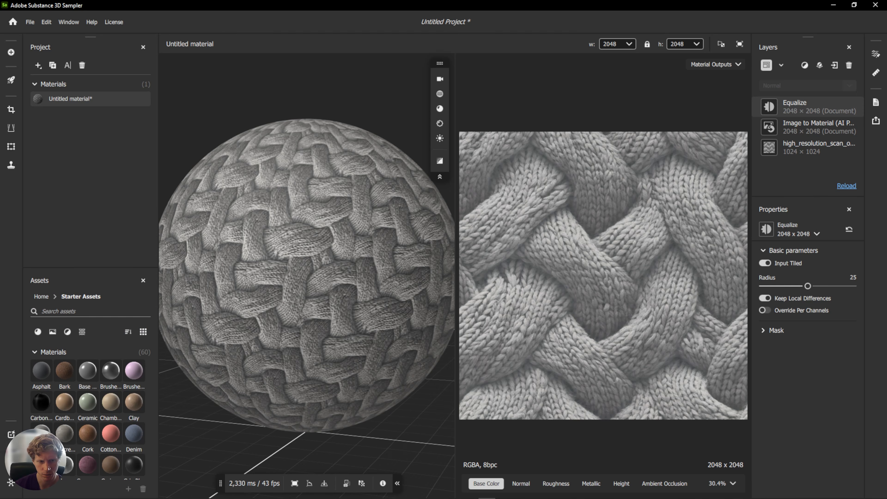
left_click(439, 79)
left_click(439, 79)
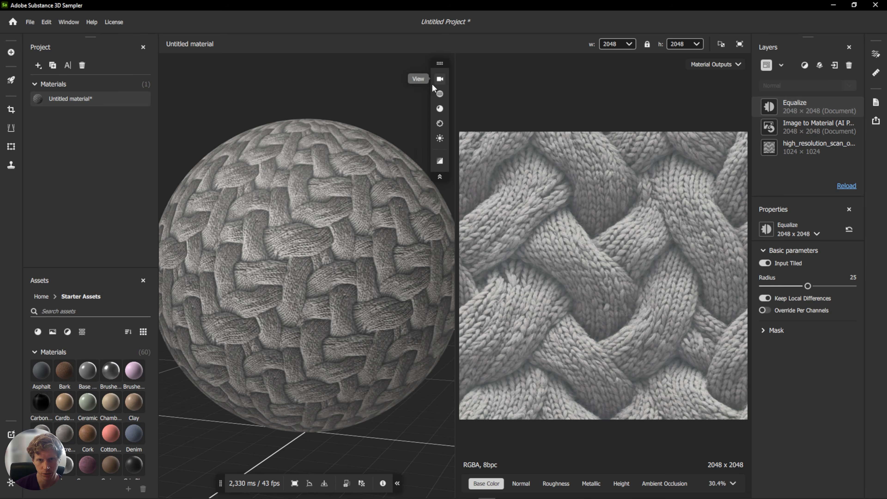
Preview the material on the T-shirt, shoe and cloth meshes and switch back to the sphere.
left_click(439, 93)
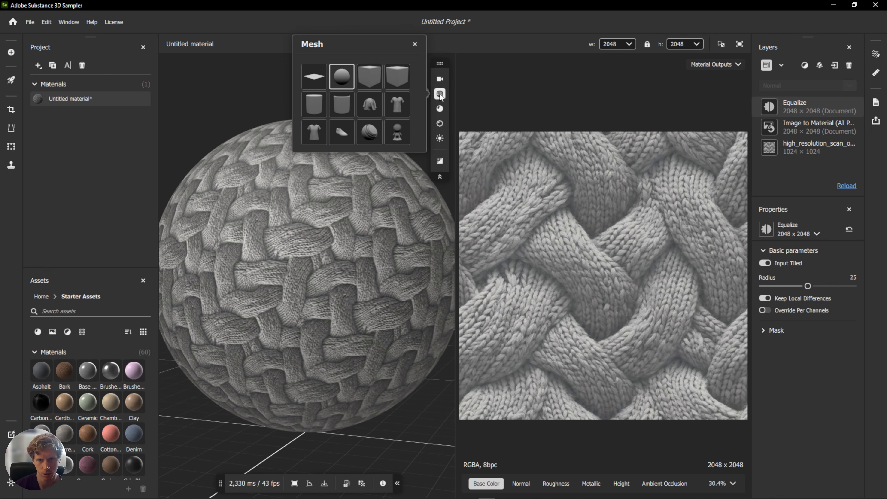
left_click(392, 106)
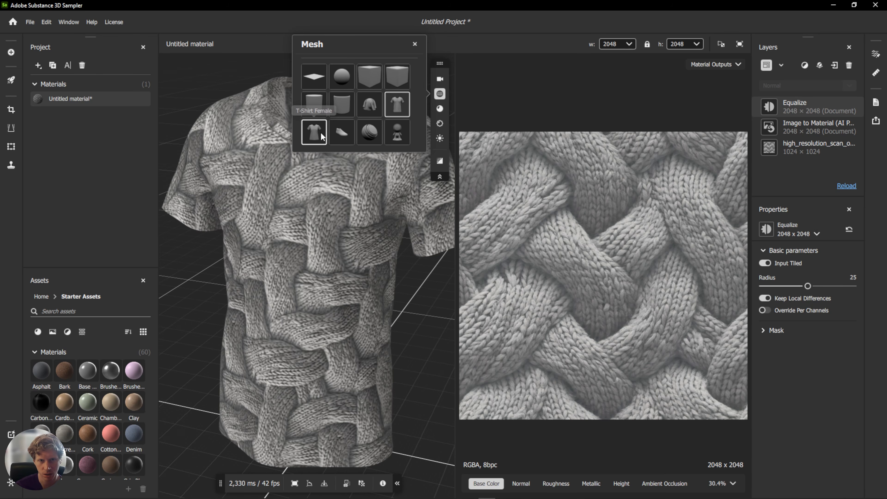
left_click(346, 131)
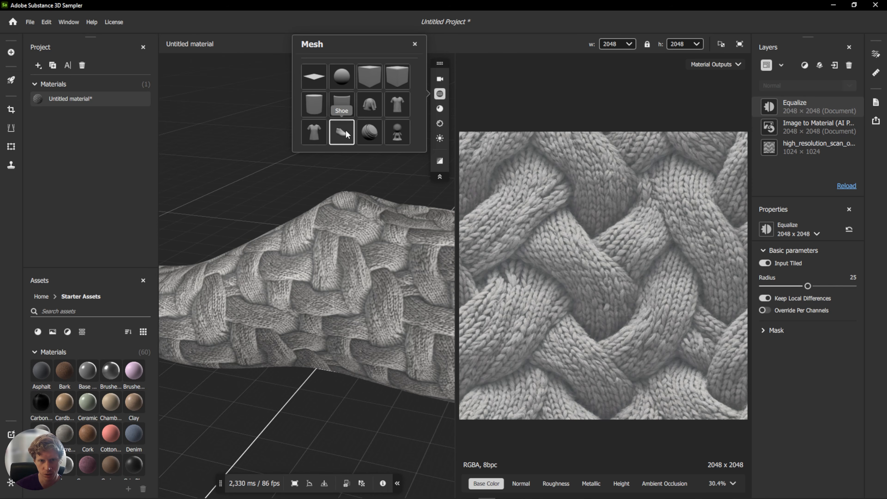
left_click(371, 88)
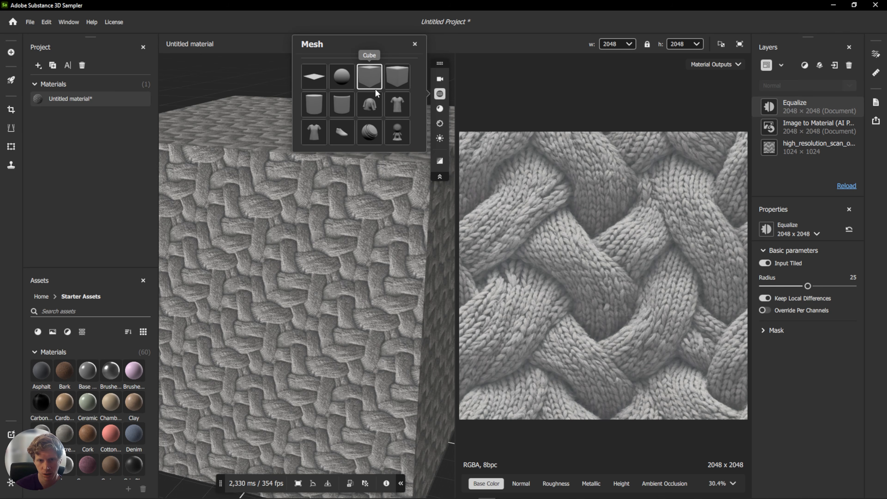
left_click(371, 109)
left_click(347, 79)
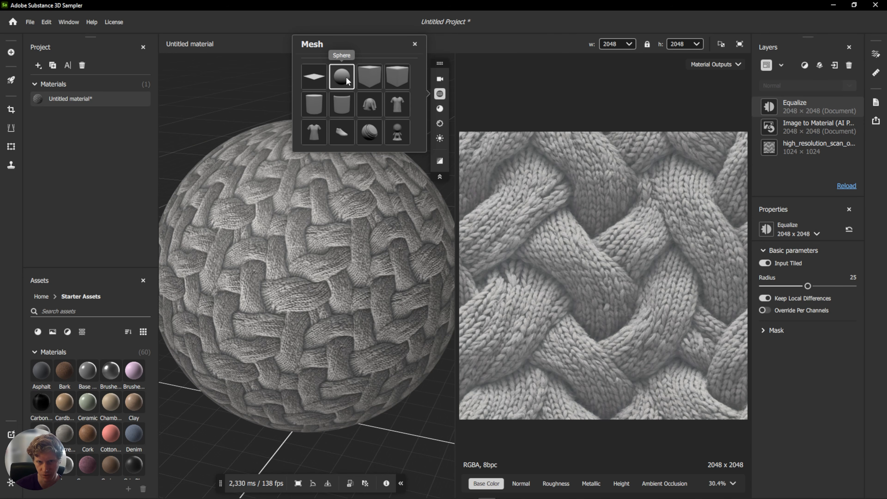
left_click(251, 98)
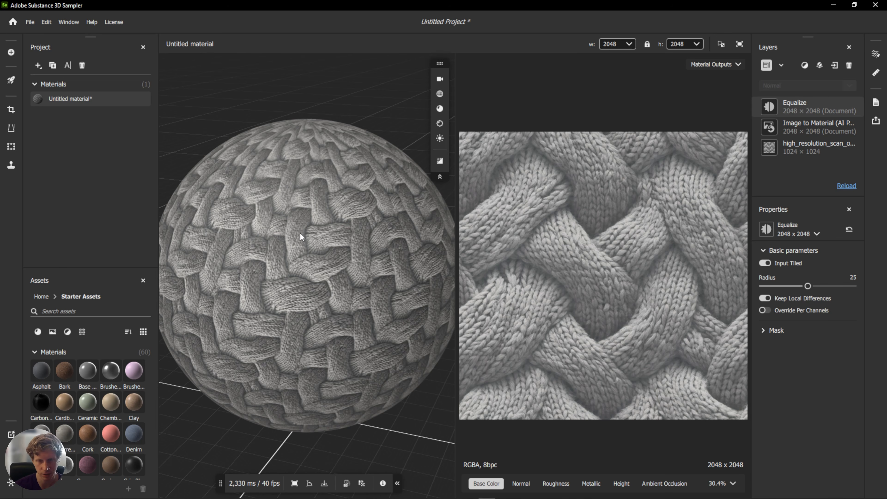
Inspect the material's Height, Normal, Roughness, Metallic and Ambient Occlusion output maps.
right_click_drag(317, 237, 395, 227, "shift")
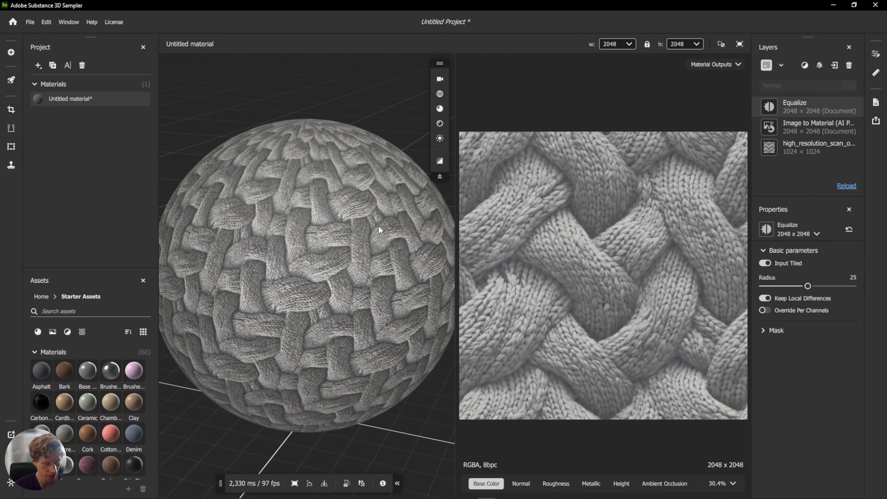
mouse_move(299, 242)
left_mouse_down()
mouse_move(413, 199)
mouse_move(350, 222)
mouse_move(341, 213)
mouse_move(307, 234)
mouse_move(302, 222)
mouse_move(340, 251)
mouse_move(288, 255)
mouse_move(440, 254)
mouse_move(368, 258)
mouse_move(419, 258)
left_mouse_up()
scroll(376, 252, "up", 3)
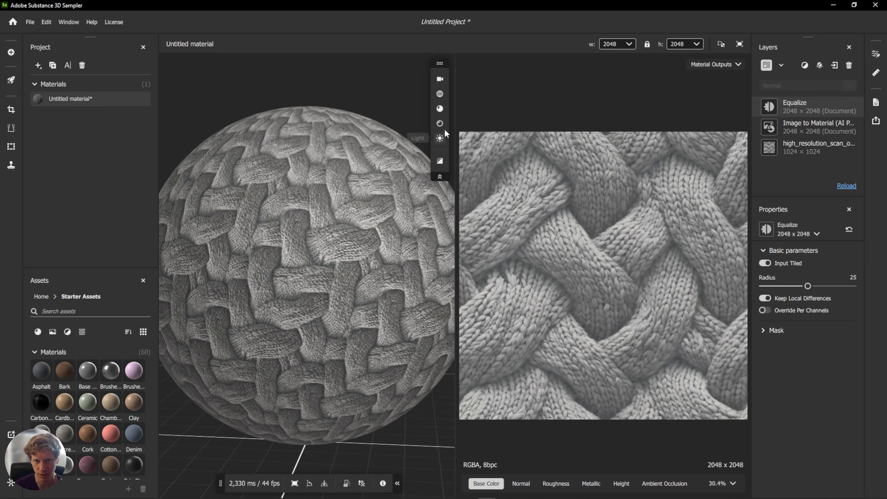
left_click(439, 123)
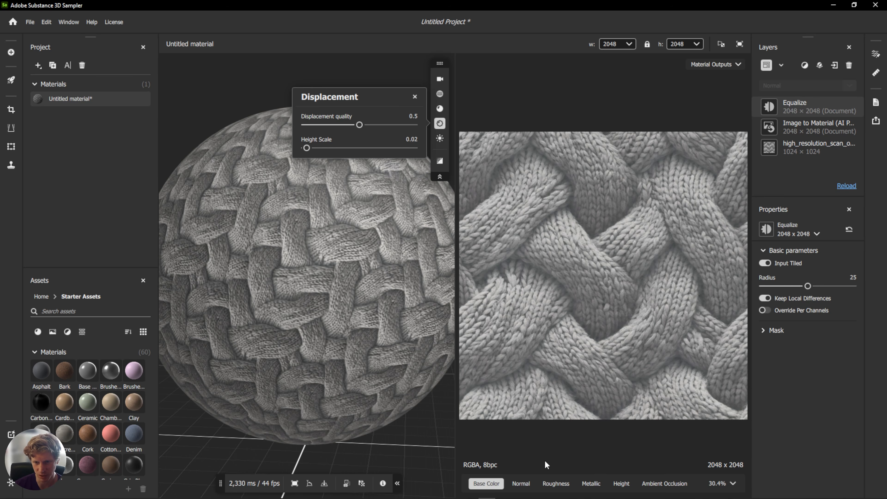
left_click(619, 483)
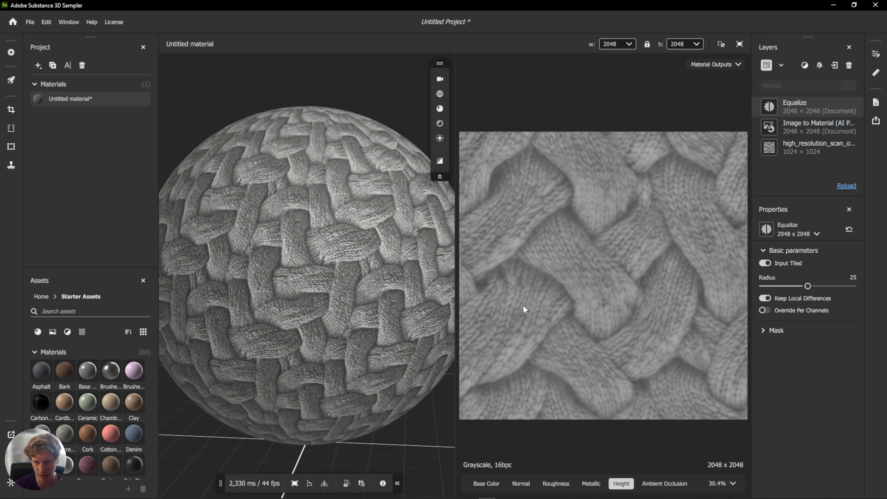
left_click(486, 483)
left_click(521, 484)
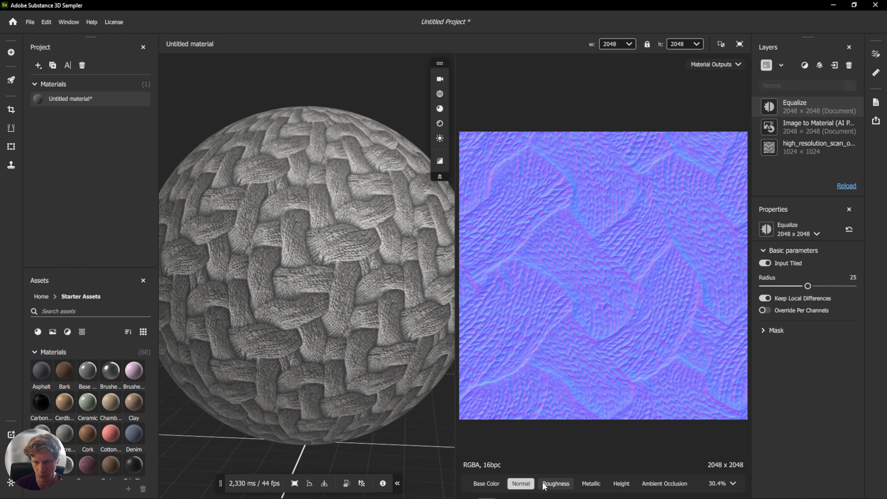
left_click(565, 483)
left_click(591, 483)
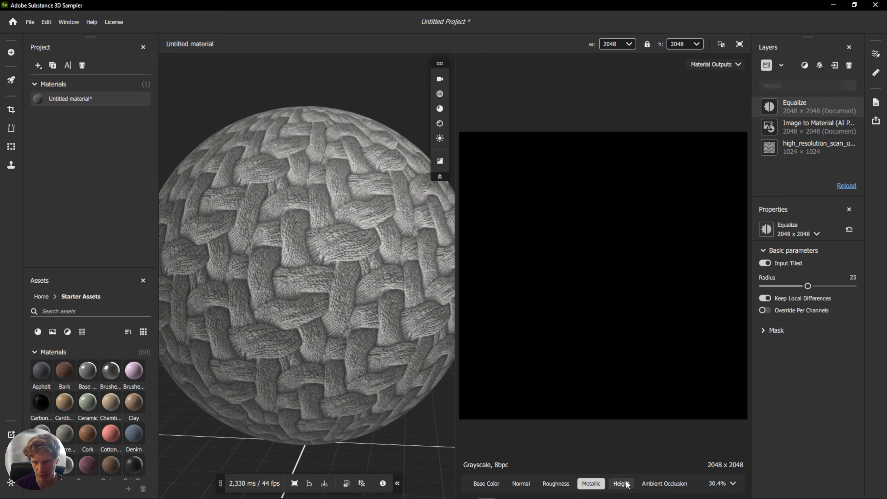
left_click(621, 483)
left_click(656, 485)
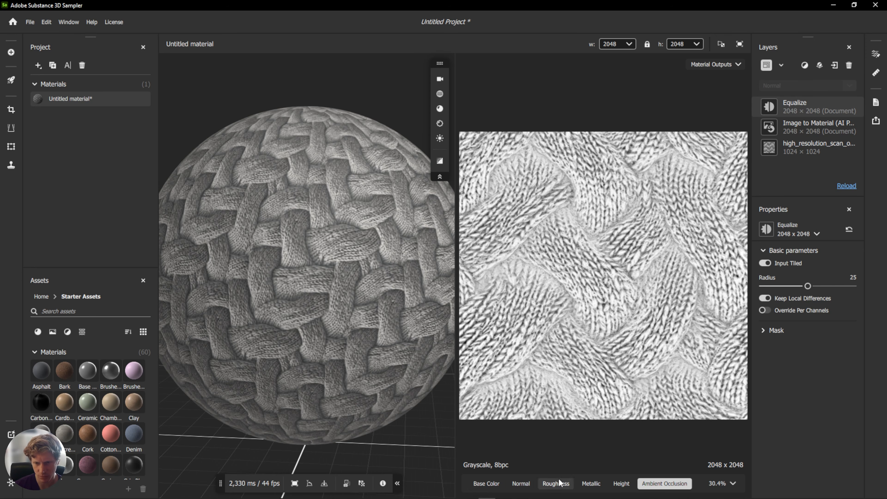
left_click(489, 484)
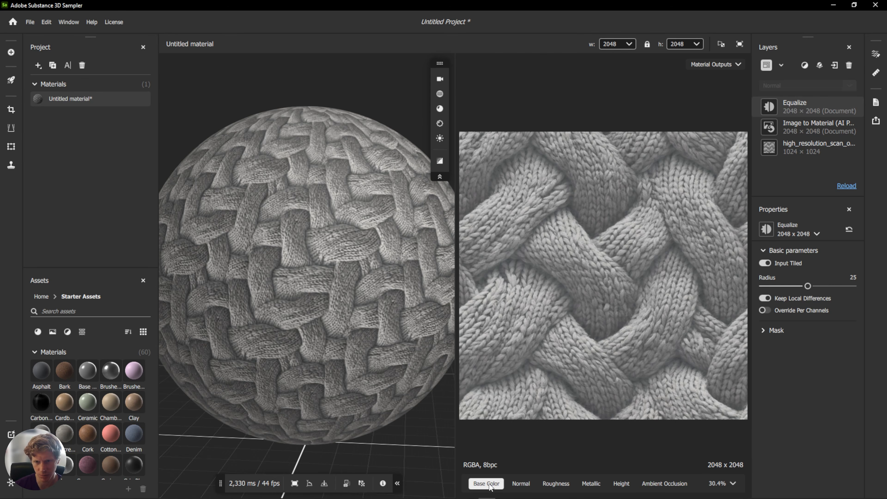
Raise the preview displacement height scale to about 0.45 and quality to about 0.61.
left_click(440, 124)
left_click_drag(306, 148, 352, 148)
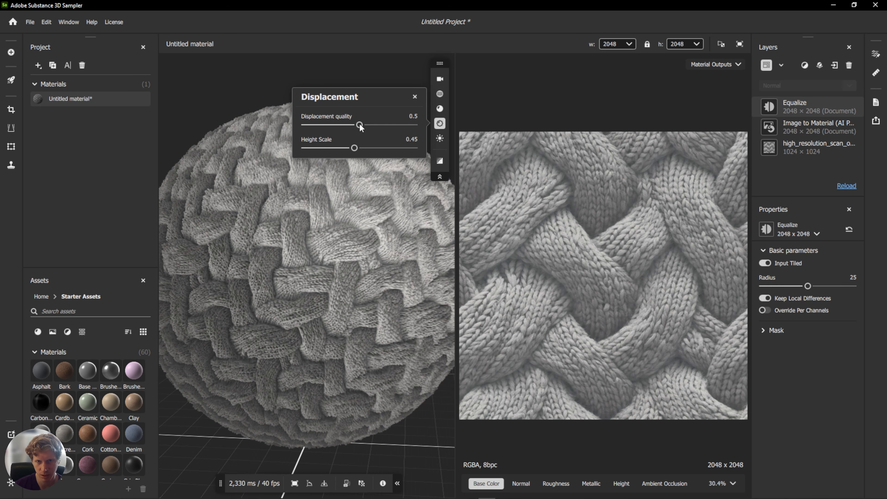
left_click_drag(360, 127, 372, 127)
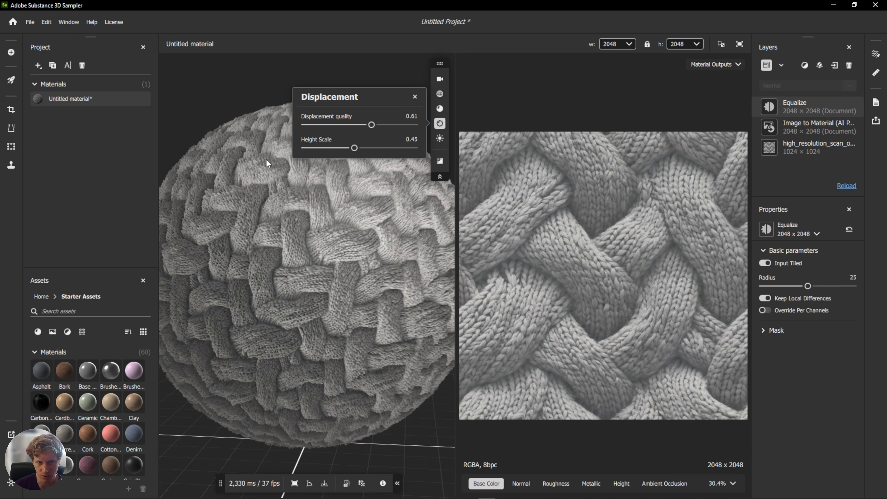
Set the preview displacement quality to 0.5 and height scale to 0.6.
left_click(278, 204)
mouse_move(279, 208)
left_mouse_down()
mouse_move(238, 200)
mouse_move(275, 211)
left_mouse_up()
scroll(244, 137, "up", 5)
middle_click_drag(247, 129, 278, 218)
scroll(278, 213, "up", 5)
left_click_drag(278, 213, 304, 240)
scroll(304, 237, "down", 10)
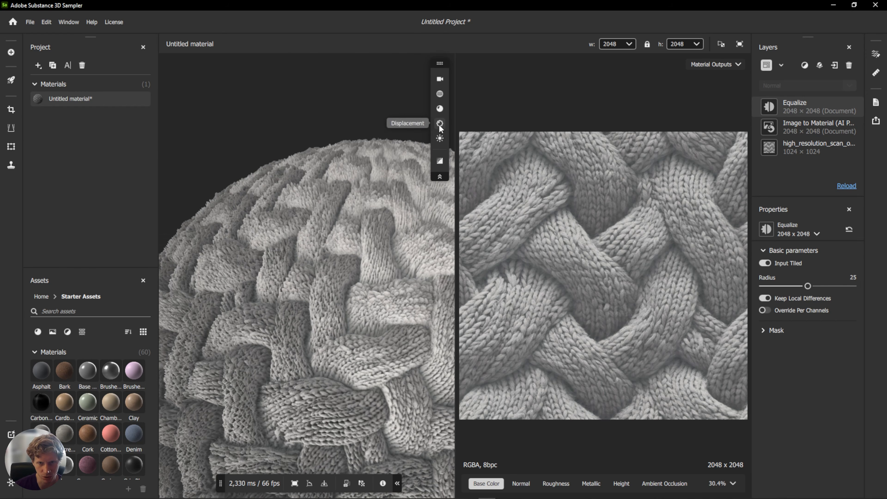
left_click(440, 123)
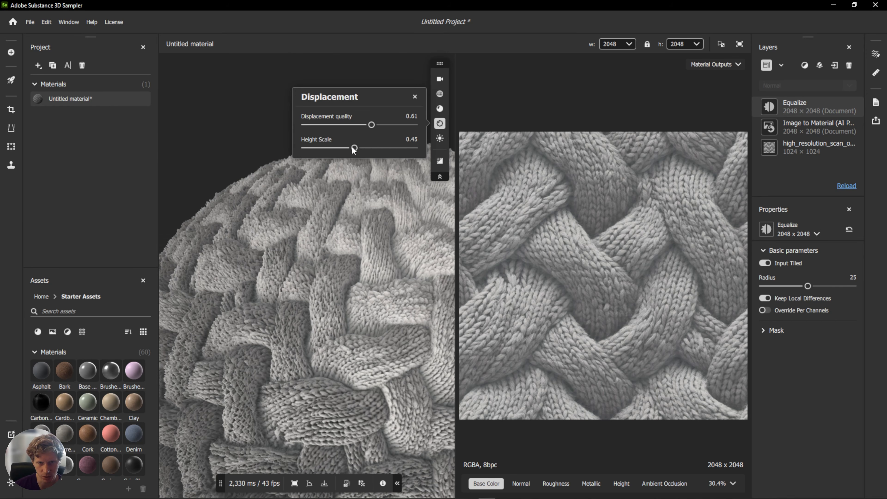
mouse_move(383, 149)
left_mouse_down()
mouse_move(392, 149)
mouse_move(374, 148)
left_mouse_up()
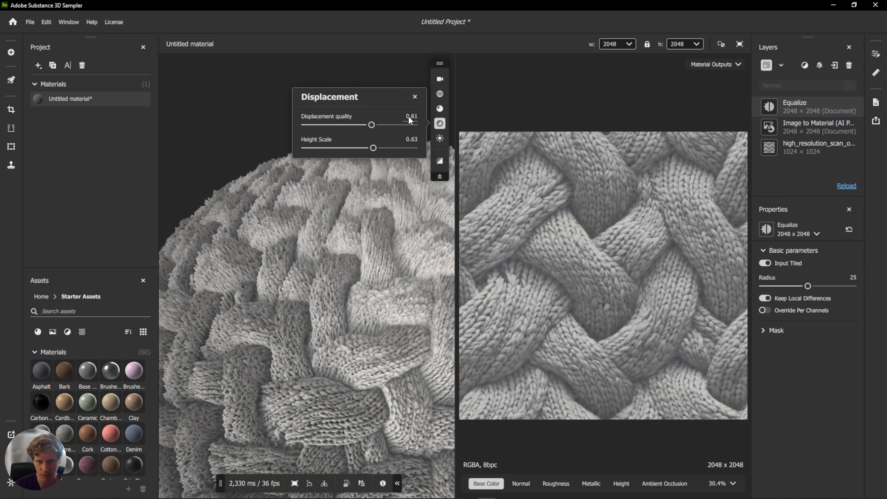
type("0.5")
key("Return")
left_click(407, 139)
type("0.6")
key("Return")
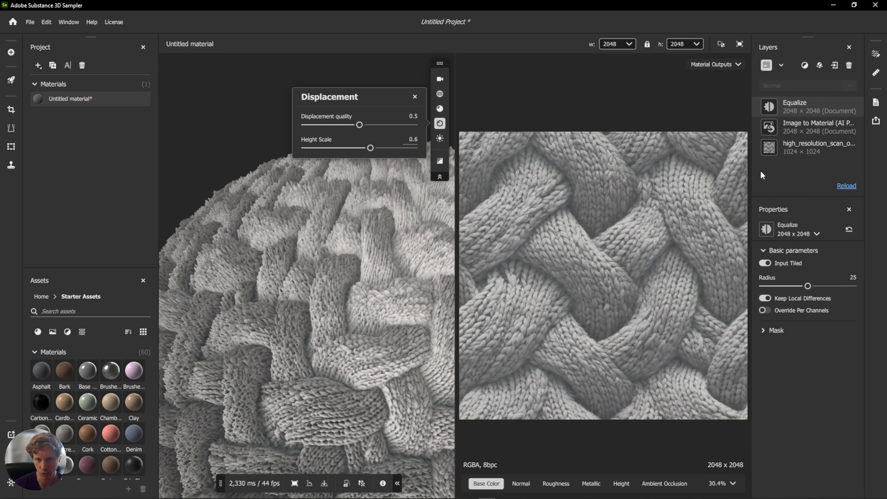
Select the Image to Material layer and rename the material Knit_grey_cable.
left_click(820, 126)
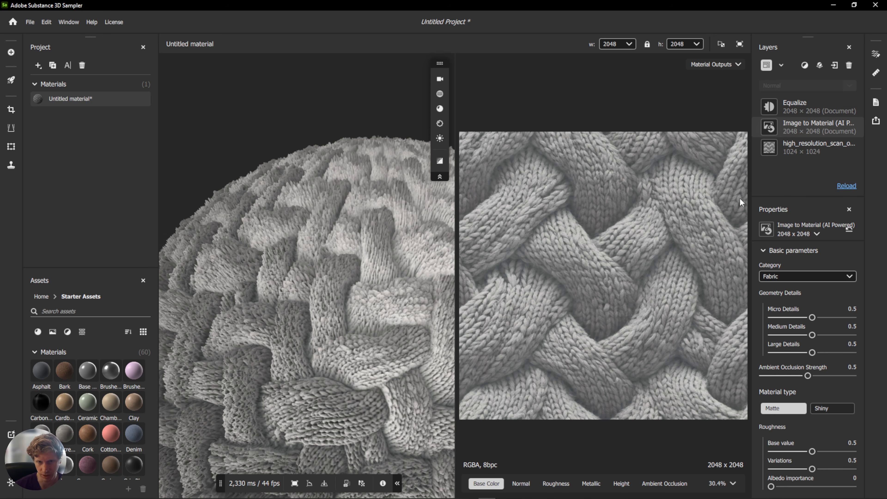
left_click_drag(350, 252, 344, 187)
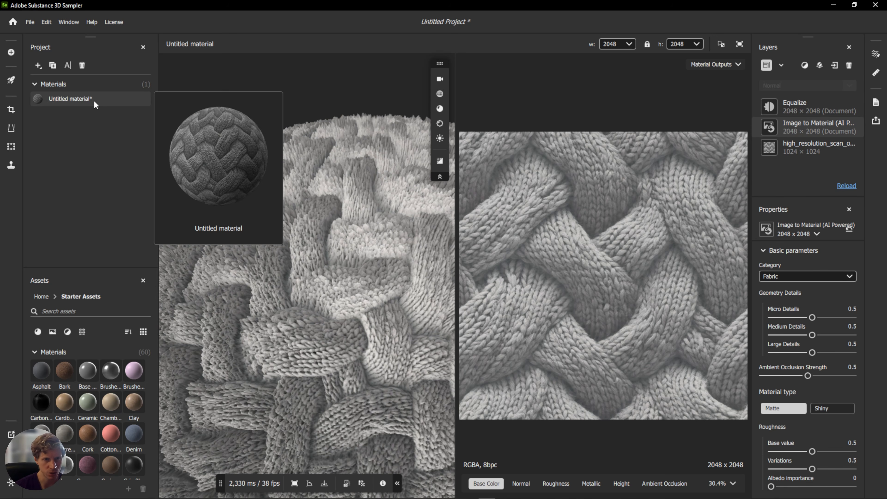
right_click(79, 99)
left_click(95, 117)
type("Knit_grey_cable")
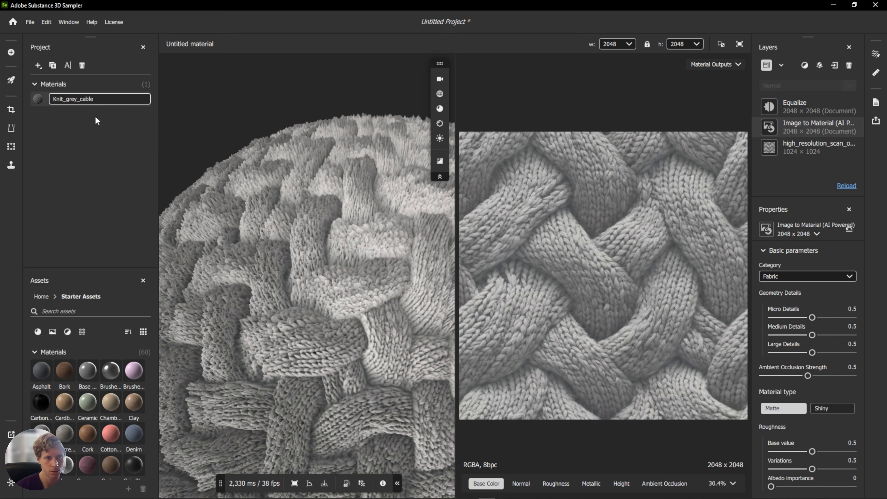
key("Return")
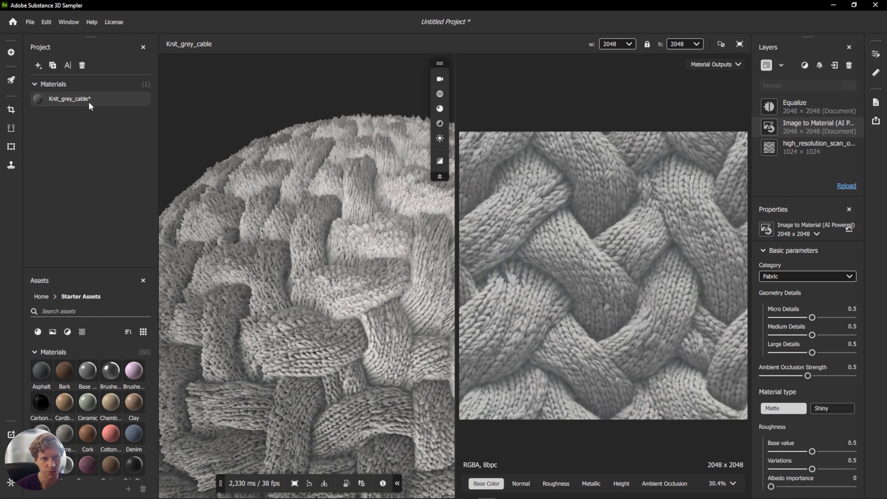
mouse_move(92, 100)
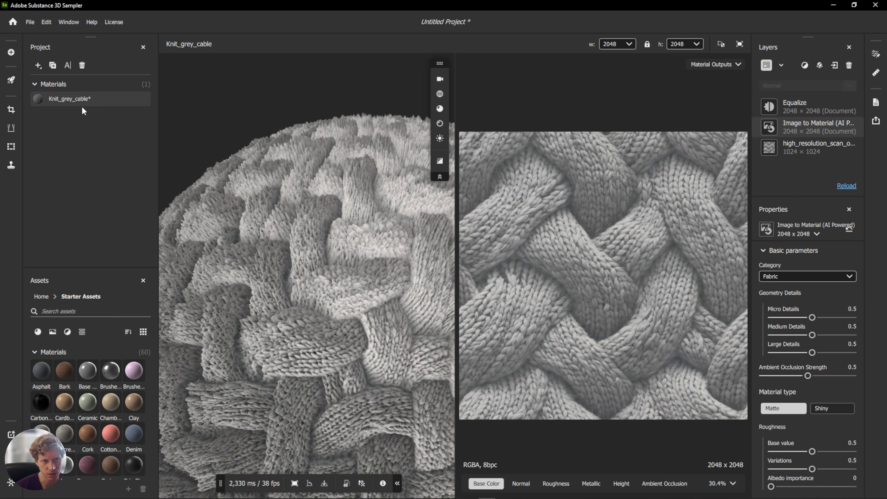
Save the project as knit_02 in the sampler folder.
left_click(29, 21)
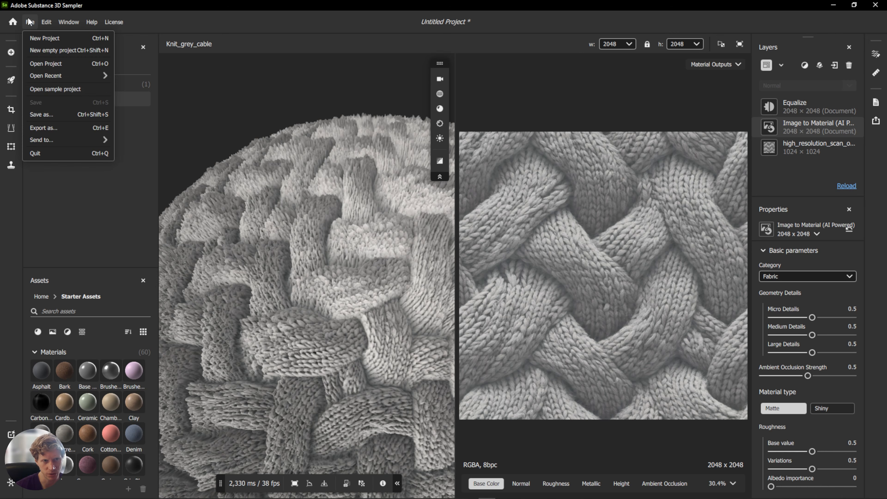
left_click(67, 114)
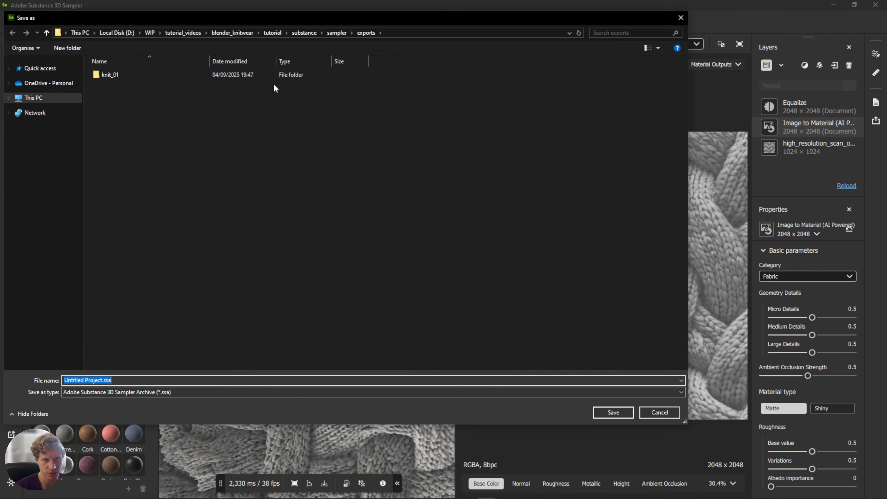
left_click(331, 33)
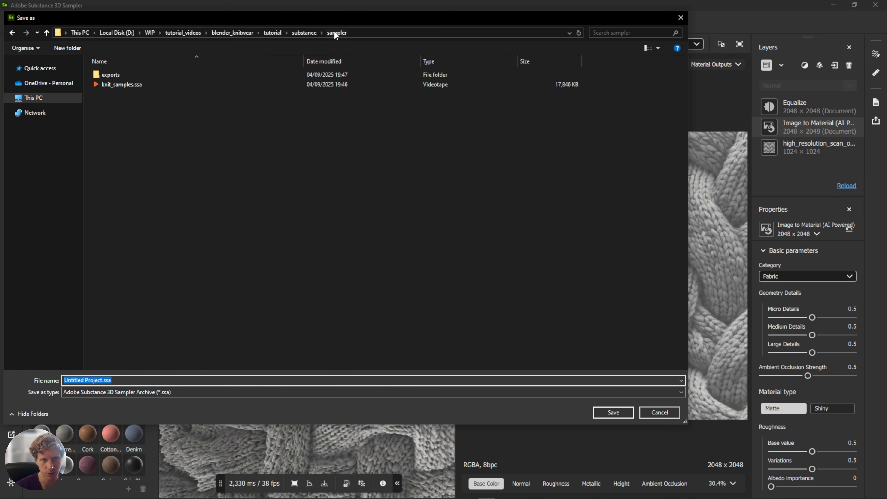
type("k")
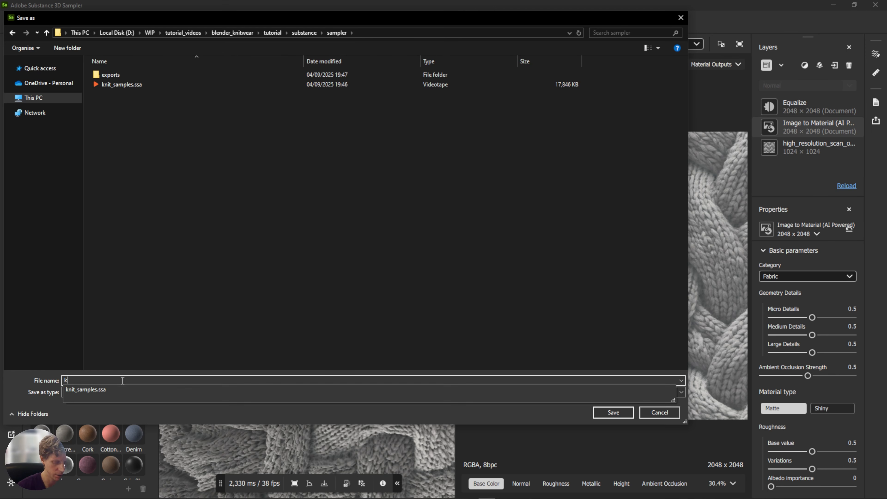
type("nit_02")
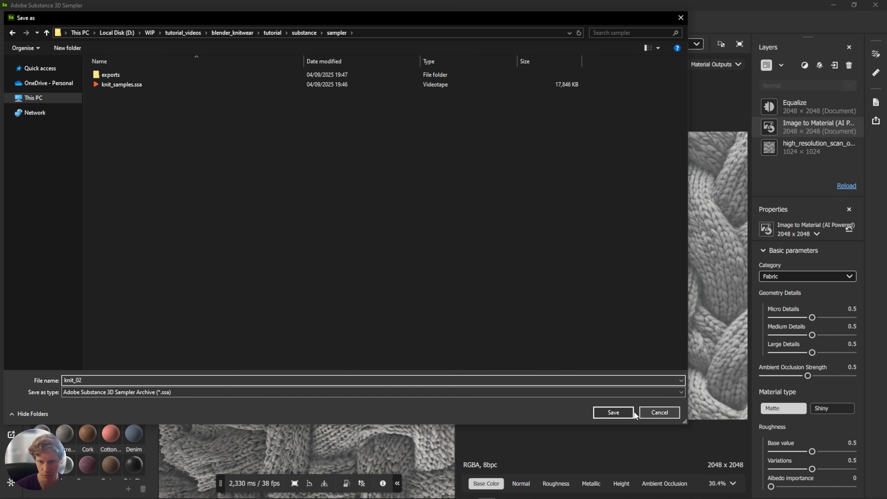
left_click(615, 410)
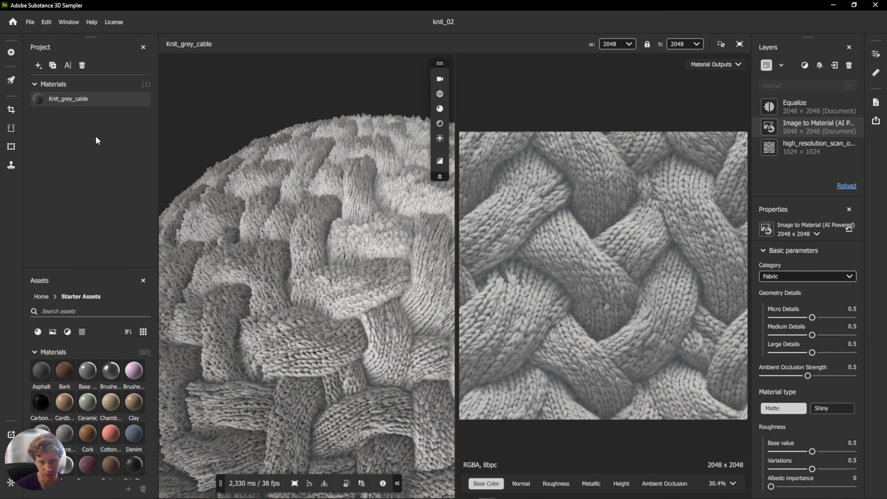
Show the Height output and set Micro Details to 0, Medium Details to 0.21 and Large Details to 0.88.
mouse_move(95, 98)
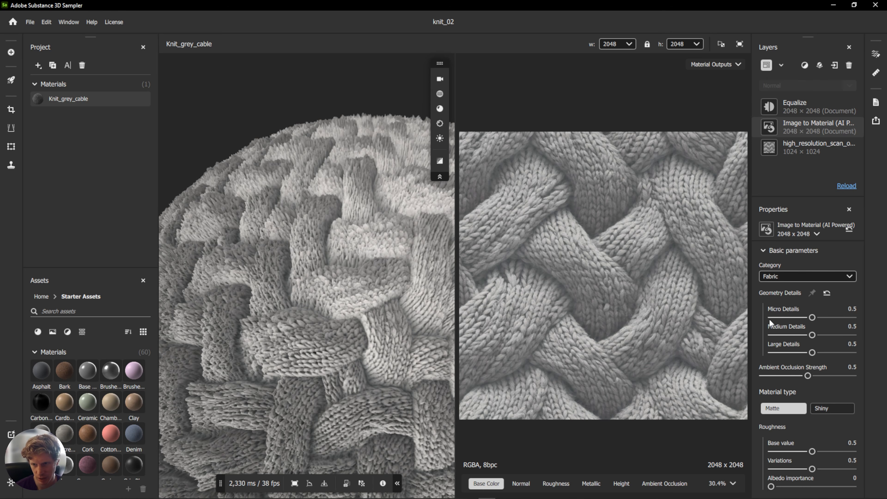
left_click(621, 484)
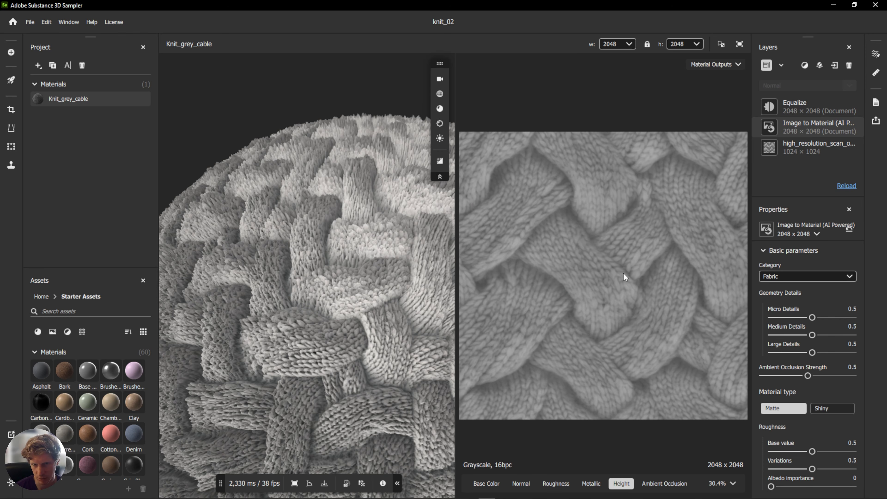
left_click_drag(811, 317, 763, 318)
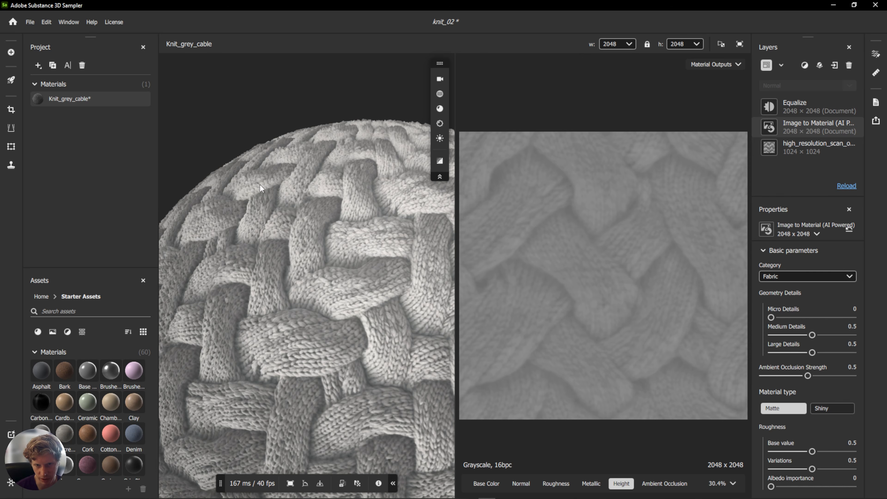
left_click_drag(811, 335, 789, 336)
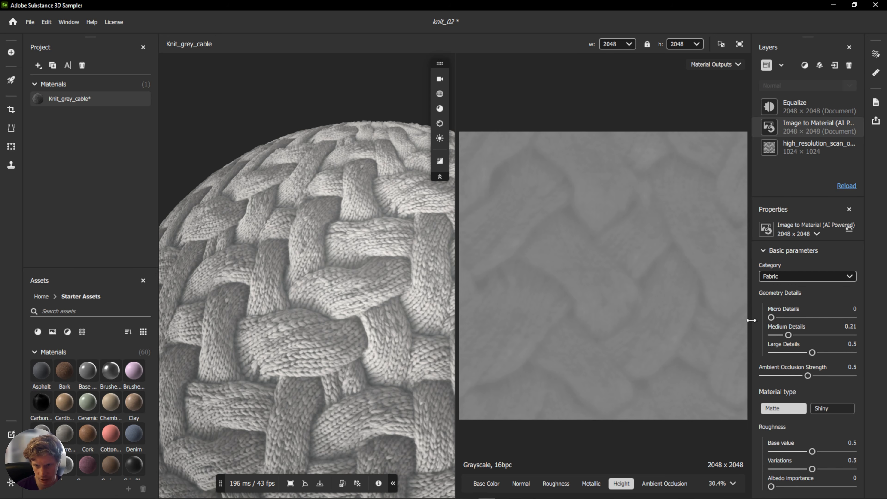
left_click_drag(812, 352, 845, 353)
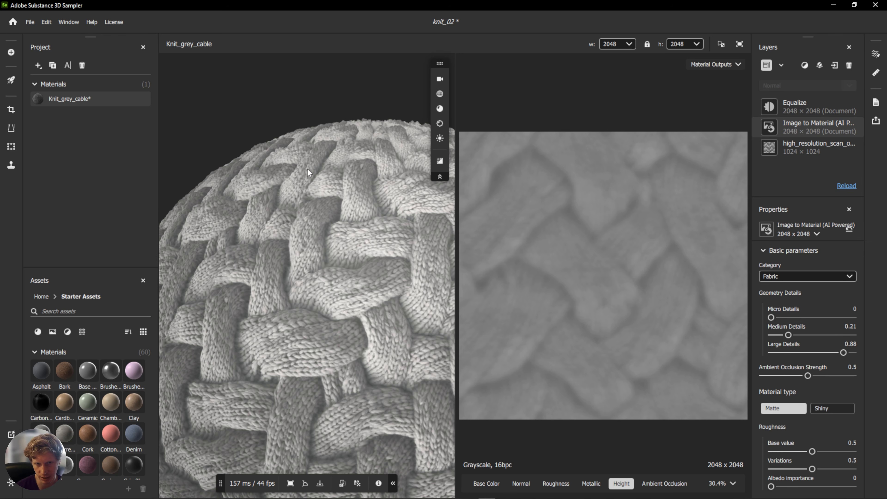
Set the Micro Details value to 0.05.
mouse_move(314, 272)
left_mouse_down()
mouse_move(348, 273)
mouse_move(348, 257)
mouse_move(297, 266)
mouse_move(316, 268)
left_mouse_up()
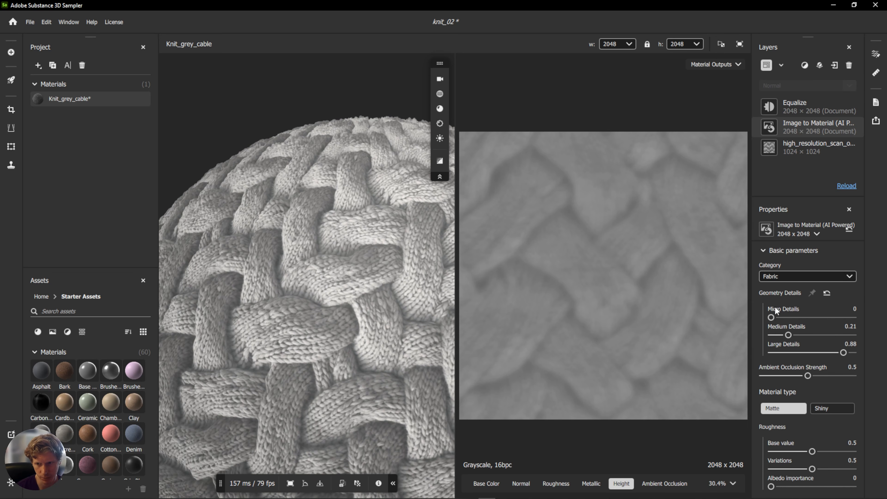
left_click_drag(771, 317, 788, 317)
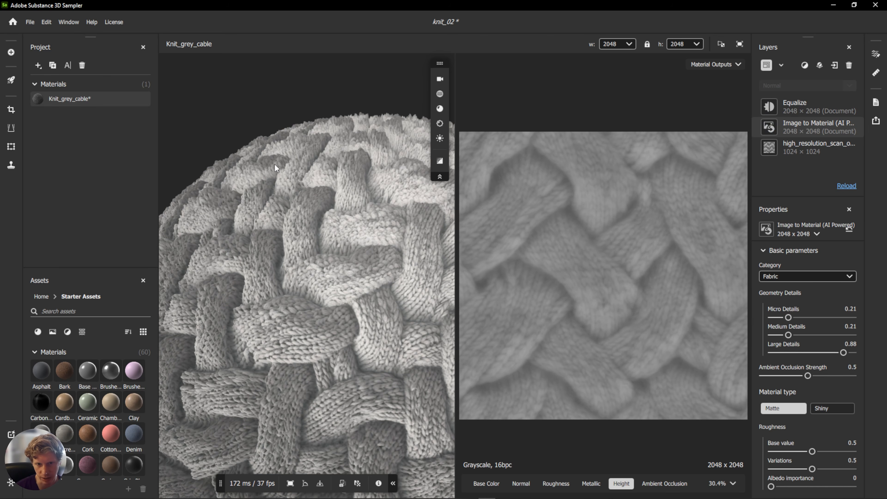
left_click_drag(788, 317, 770, 317)
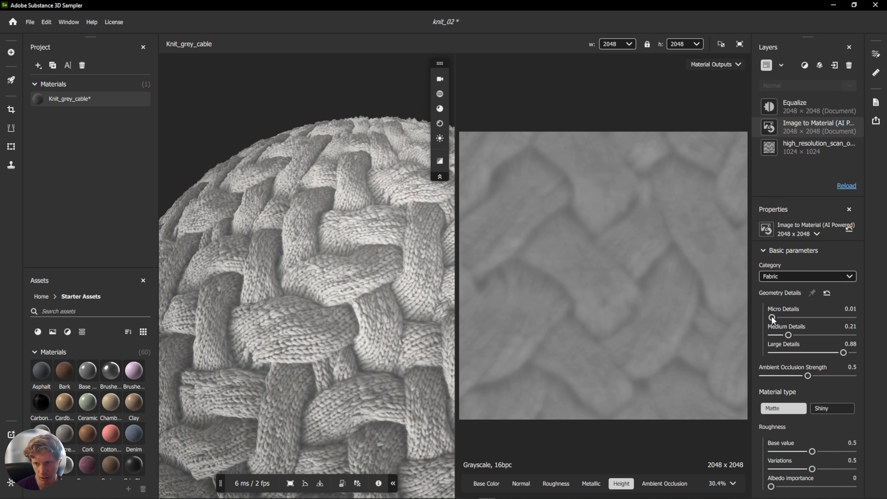
left_click(848, 309)
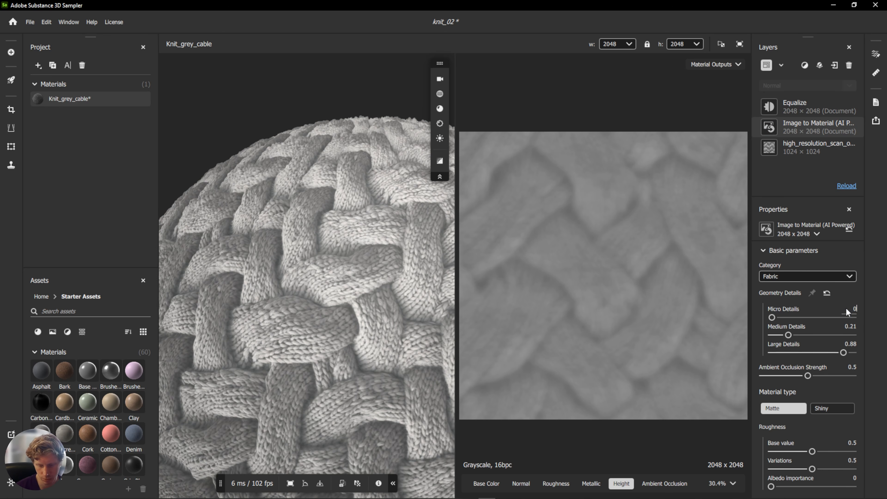
type("0.05")
key("Return")
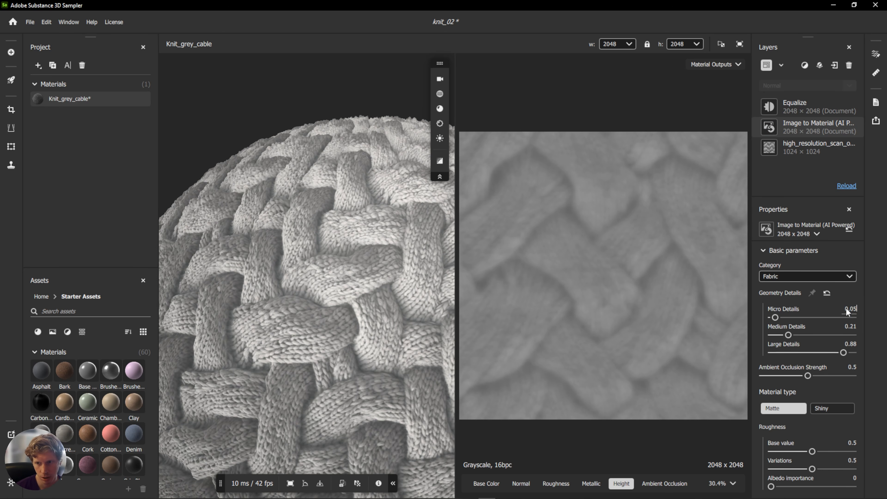
Set Large Details to 1 and adjust Medium Details to about 0.26 and Micro Details to about 0.03.
scroll(318, 331, "up", 5)
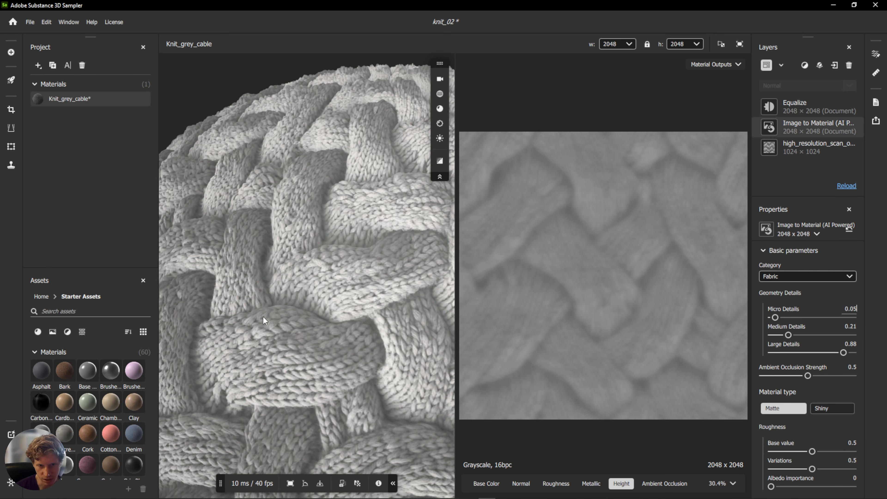
left_click_drag(257, 266, 280, 258)
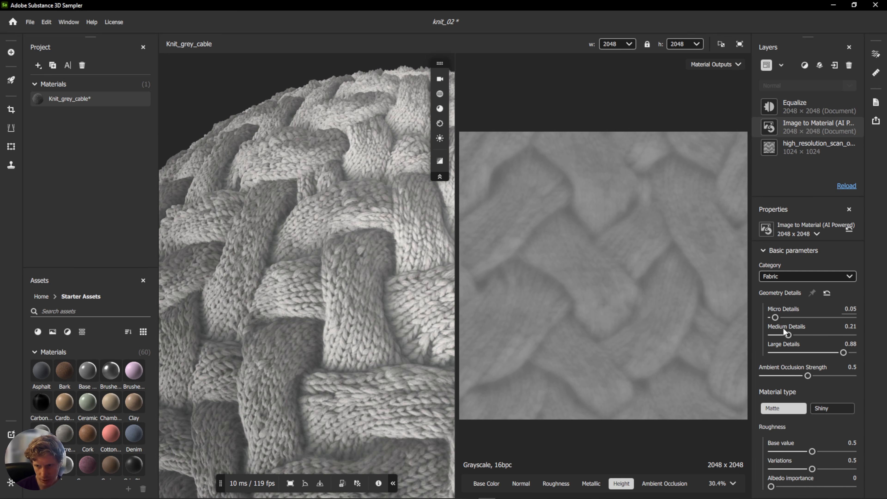
left_click_drag(791, 332, 800, 328)
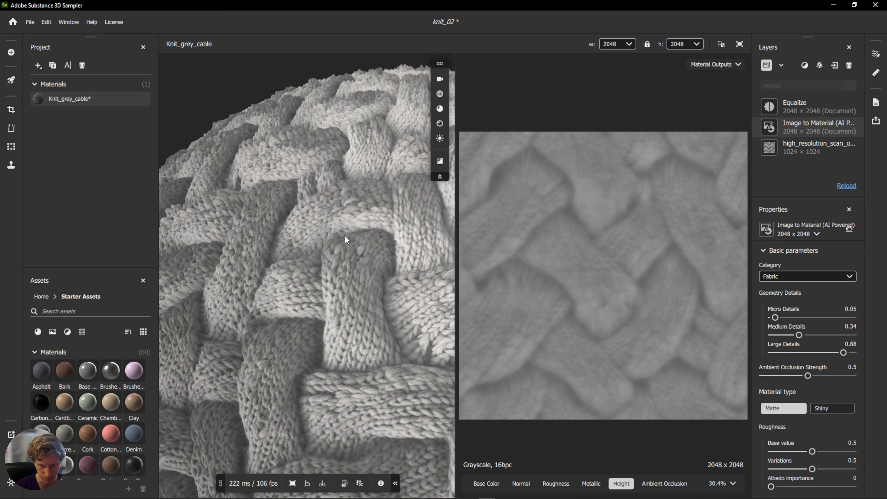
left_click_drag(843, 352, 855, 353)
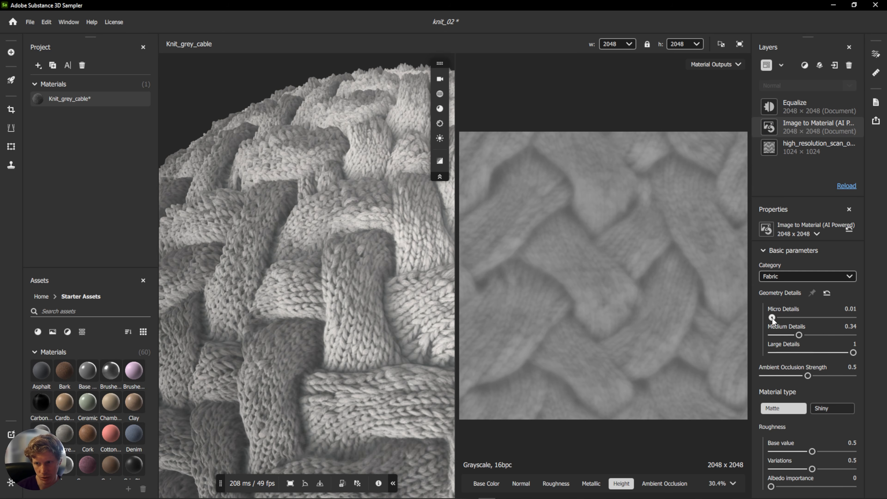
left_click_drag(798, 334, 791, 335)
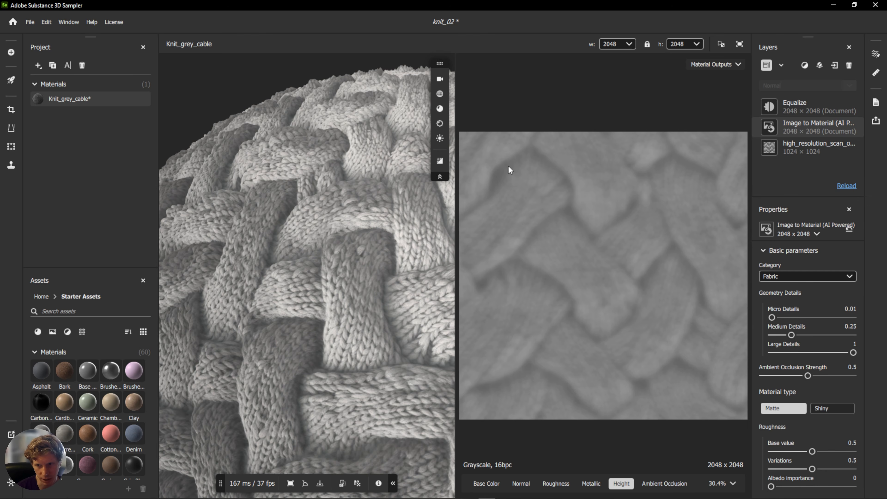
left_click_drag(791, 335, 773, 316)
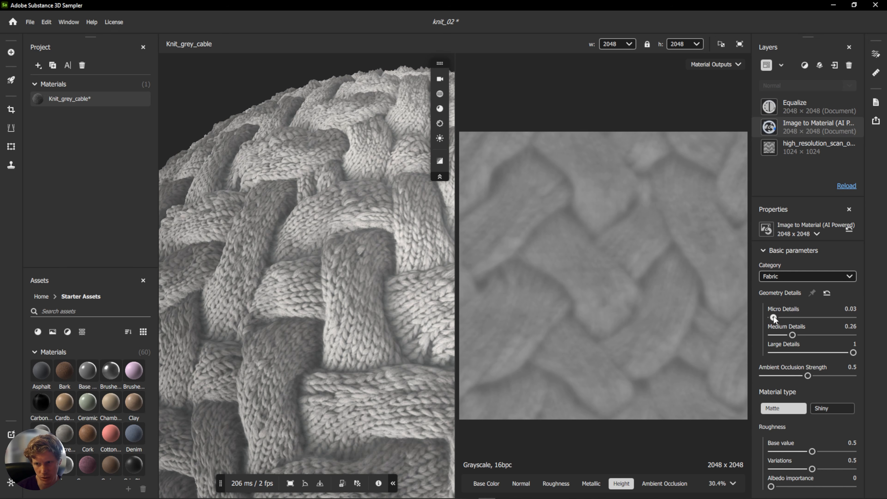
Increase the preview displacement height scale and orbit the sphere to inspect the relief.
mouse_move(338, 179)
left_mouse_down()
mouse_move(323, 168)
mouse_move(318, 174)
mouse_move(339, 198)
mouse_move(297, 150)
mouse_move(332, 167)
left_mouse_up()
scroll(318, 174, "down", 5)
right_click_drag(332, 168, 302, 329, "shift")
left_click_drag(302, 329, 416, 119)
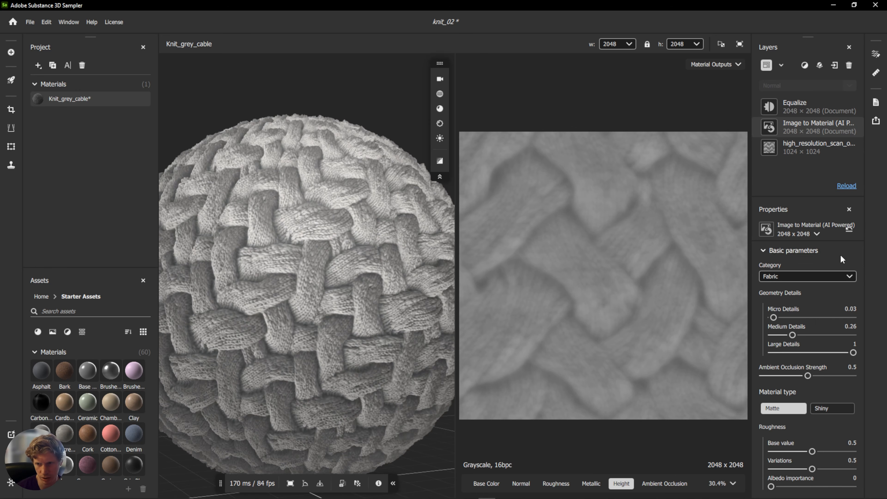
left_click(439, 124)
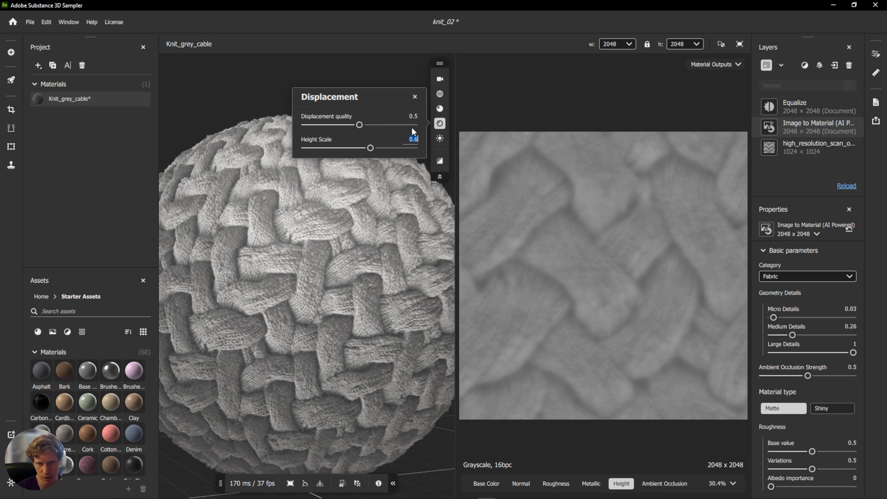
left_click_drag(371, 149, 401, 145)
left_click(332, 186)
left_click_drag(328, 191, 365, 211)
left_click_drag(300, 208, 360, 218)
Switch the preview lighting environment to Studio White Soft.
left_click(438, 139)
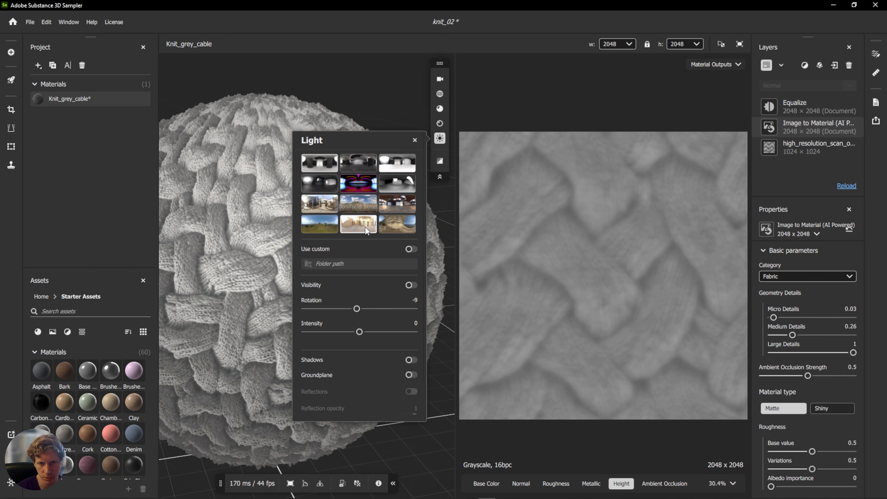
left_click(351, 231)
left_click(319, 184)
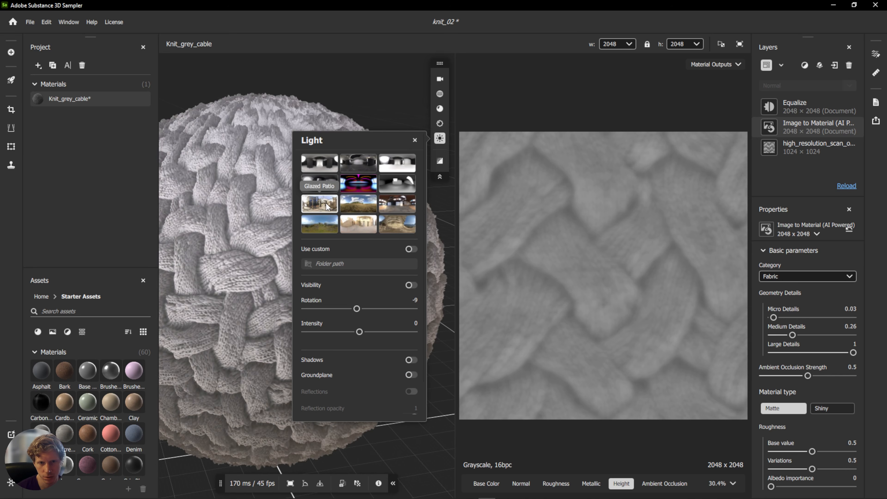
left_click(397, 162)
left_click(296, 105)
left_click_drag(304, 132, 301, 165)
right_click_drag(301, 165, 536, 195, "shift")
left_click_drag(425, 207, 364, 238)
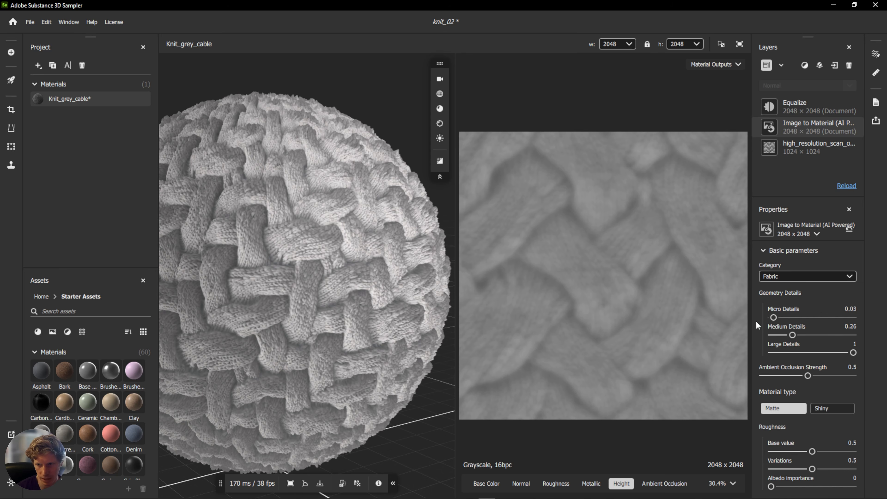
Lower Medium Details to 0.18 and display the Ambient Occlusion output map.
left_click_drag(791, 335, 784, 333)
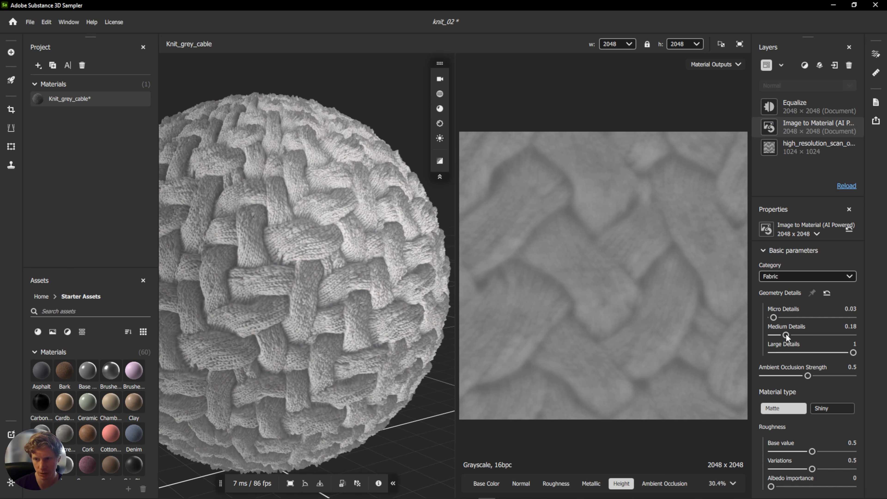
left_click(664, 483)
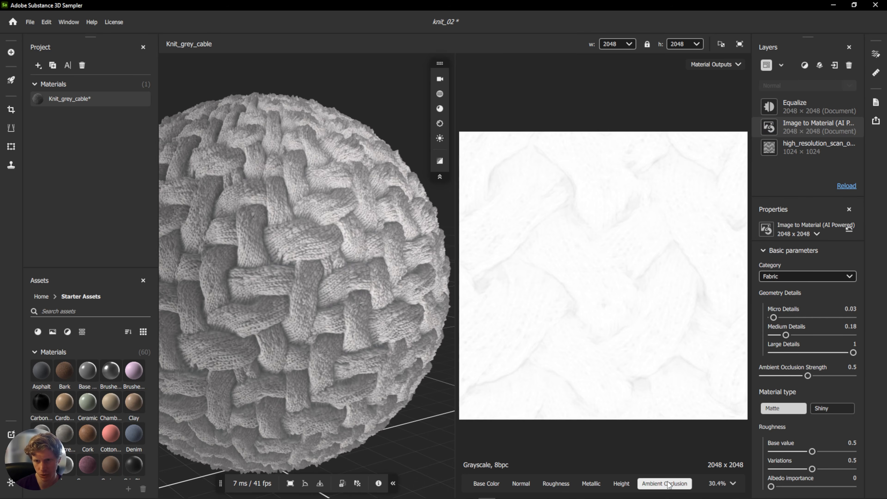
scroll(549, 259, "up", 3)
scroll(515, 237, "down", 1)
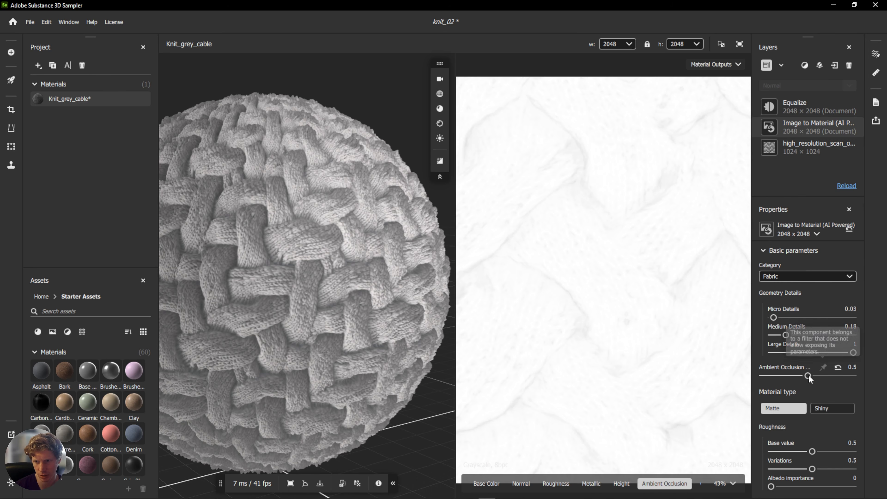
Raise the Ambient Occlusion Strength to 0.87 and orbit the sphere to inspect the shading.
mouse_move(806, 376)
left_mouse_down()
mouse_move(789, 376)
mouse_move(842, 372)
left_mouse_up()
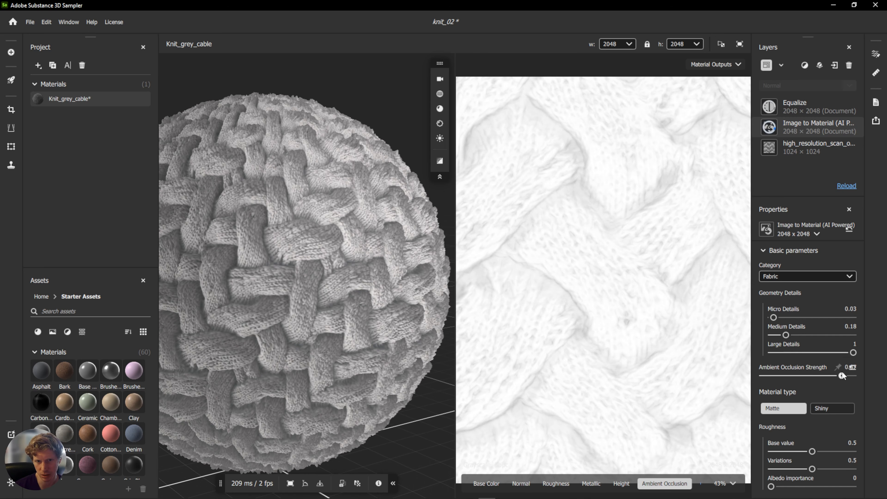
left_click_drag(334, 294, 415, 271)
scroll(597, 271, "down", 3)
scroll(598, 270, "up", 2)
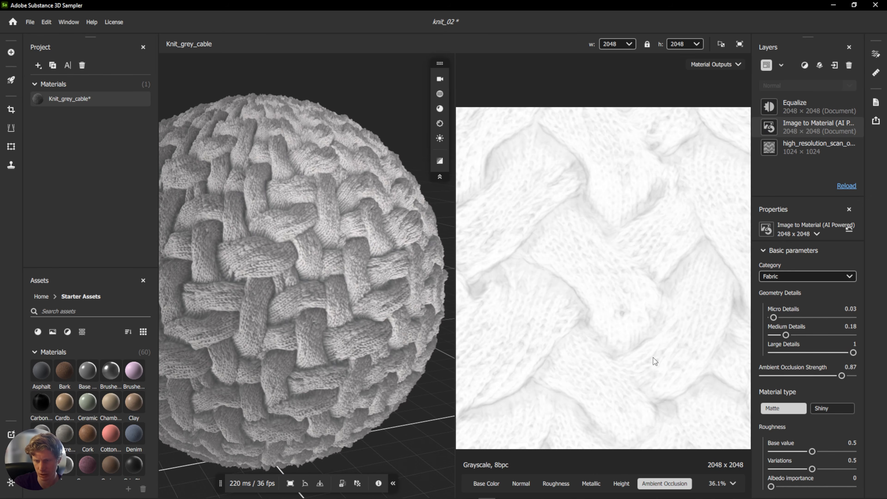
scroll(799, 331, "down", 1)
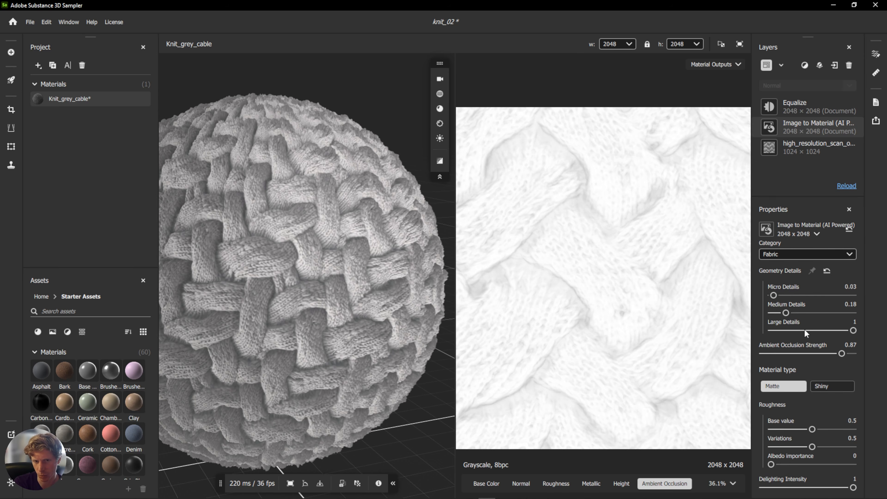
Display the Base Color output map and compare it with the original cable-knit source image.
left_click(493, 483)
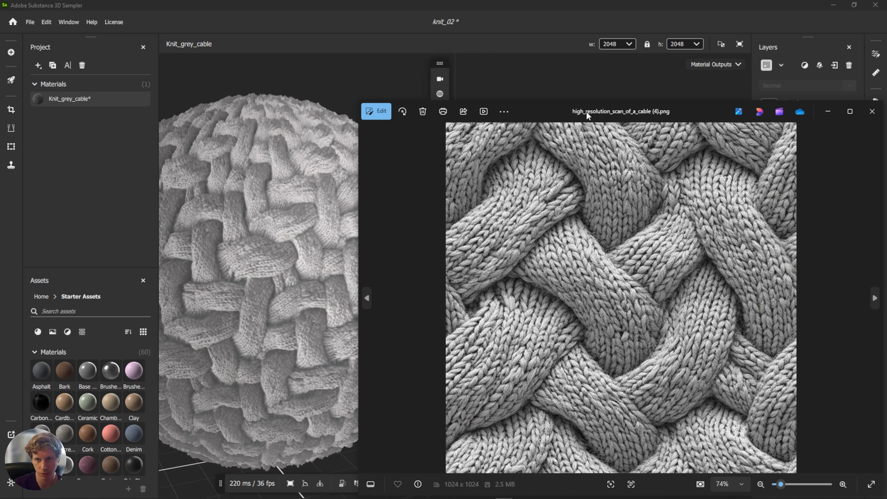
left_click_drag(586, 111, 168, 84)
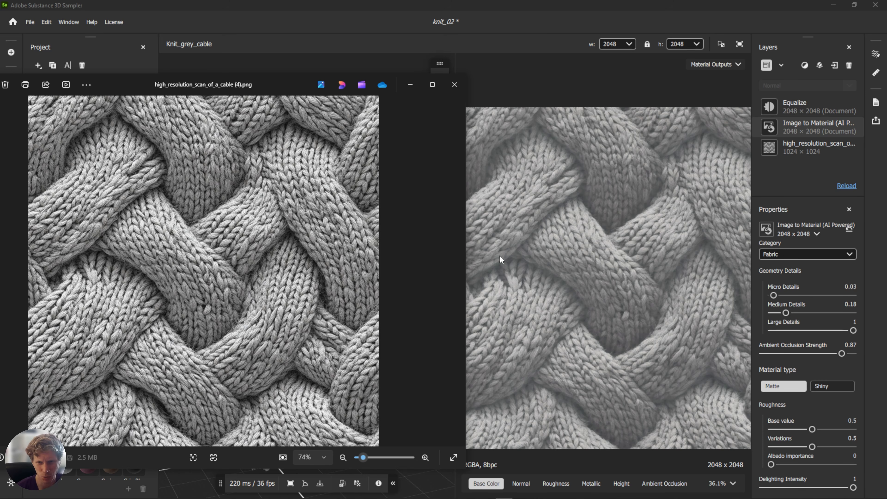
left_click_drag(243, 83, 0, 210)
mouse_move(334, 202)
left_mouse_down()
mouse_move(364, 192)
mouse_move(323, 209)
left_mouse_up()
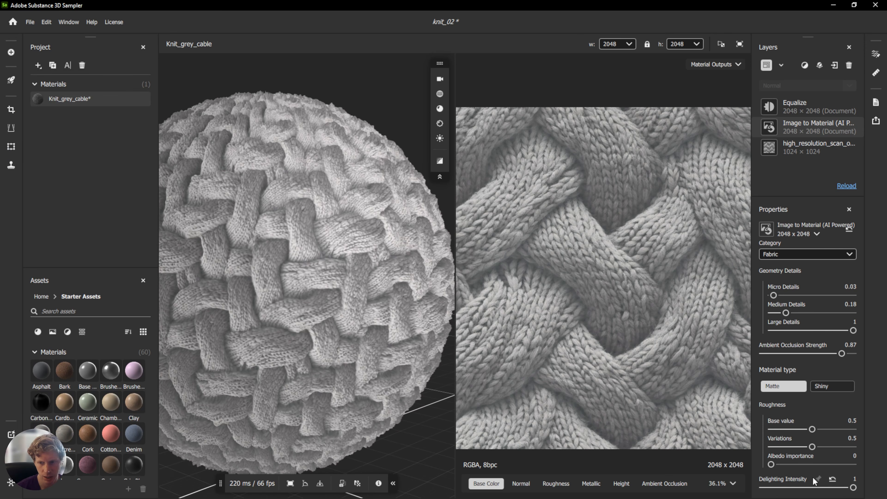
Lower the Delighting Intensity to 0.32, orbiting the sphere to judge the base colour.
left_click_drag(853, 487, 799, 492)
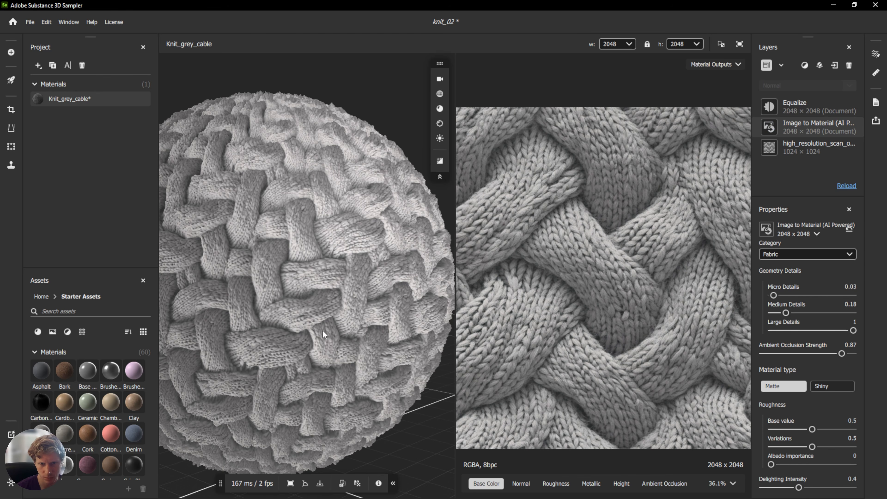
left_click_drag(296, 335, 349, 311)
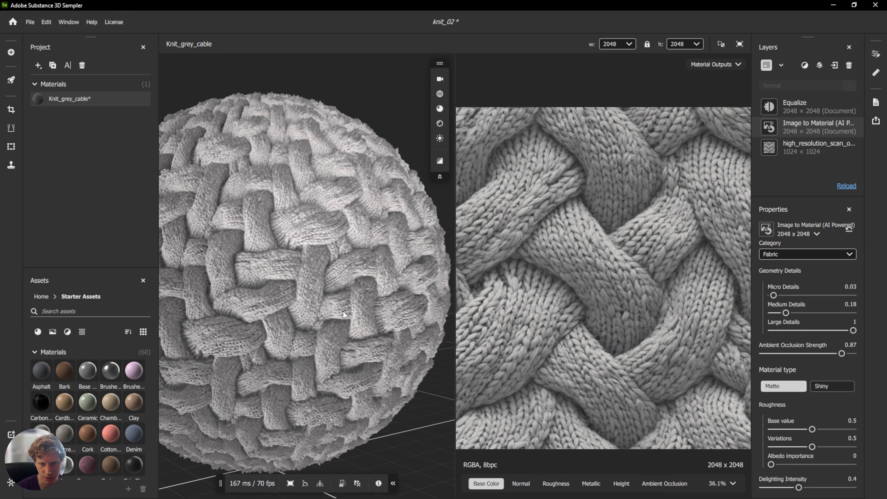
right_click_drag(104, 319, 482, 356, "shift")
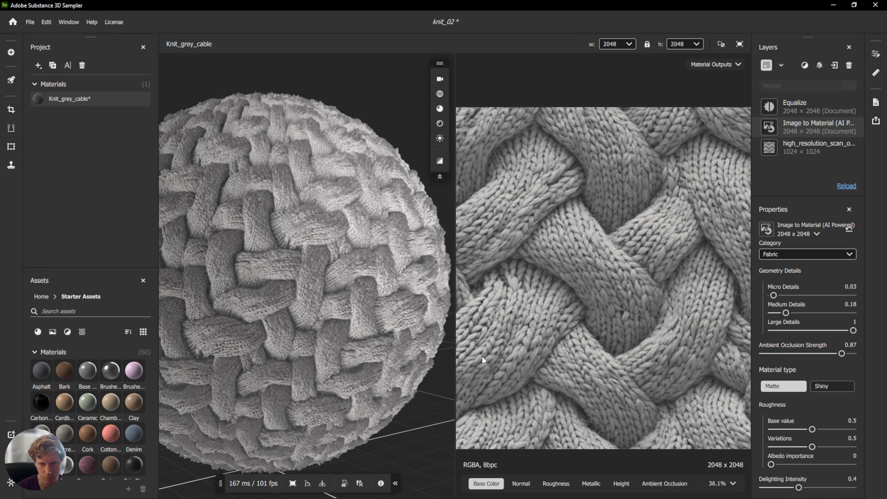
mouse_move(308, 286)
left_mouse_down()
mouse_move(372, 296)
mouse_move(274, 272)
mouse_move(300, 278)
left_mouse_up()
left_click_drag(226, 291, 316, 263)
mouse_move(798, 487)
left_mouse_down()
mouse_move(771, 488)
mouse_move(810, 487)
mouse_move(791, 488)
left_mouse_up()
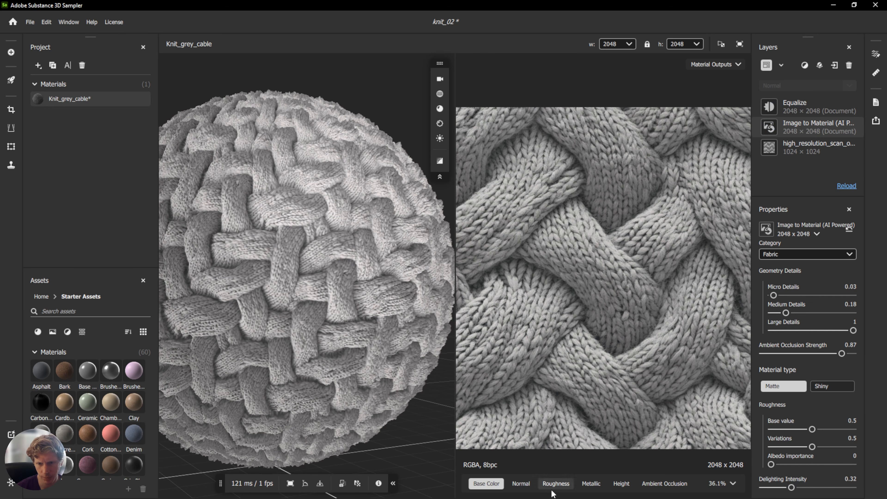
Display the Roughness map and set roughness base value 0.15, variations 0.3 and albedo importance 0.48.
left_click(555, 484)
left_click_drag(381, 264, 324, 273)
scroll(324, 273, "up", 8)
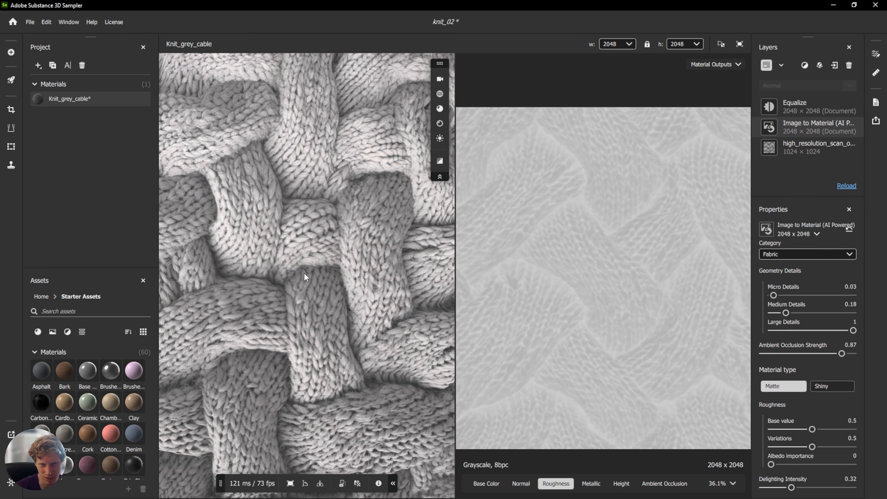
scroll(329, 275, "up", 4)
scroll(345, 283, "up", 2)
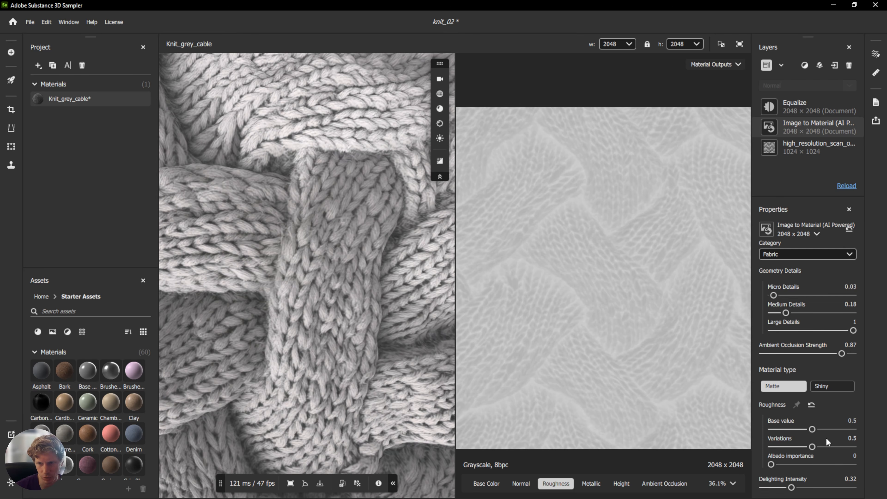
left_click_drag(809, 430, 783, 429)
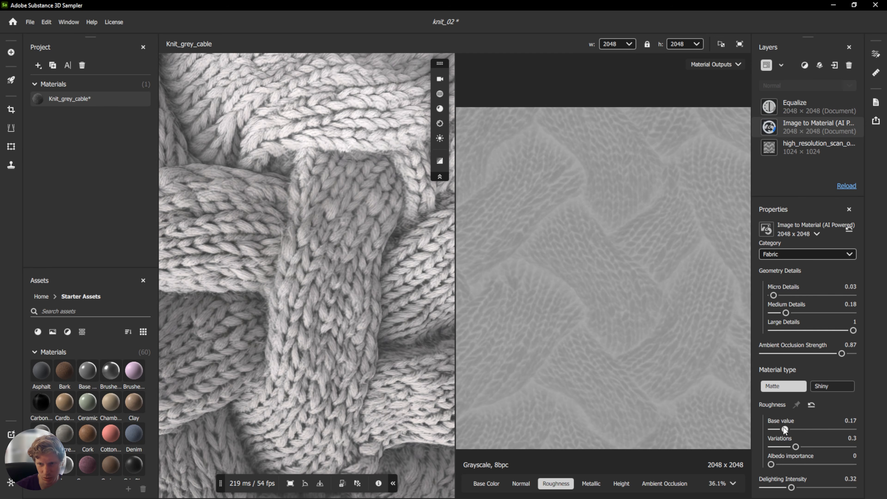
left_click_drag(772, 464, 810, 463)
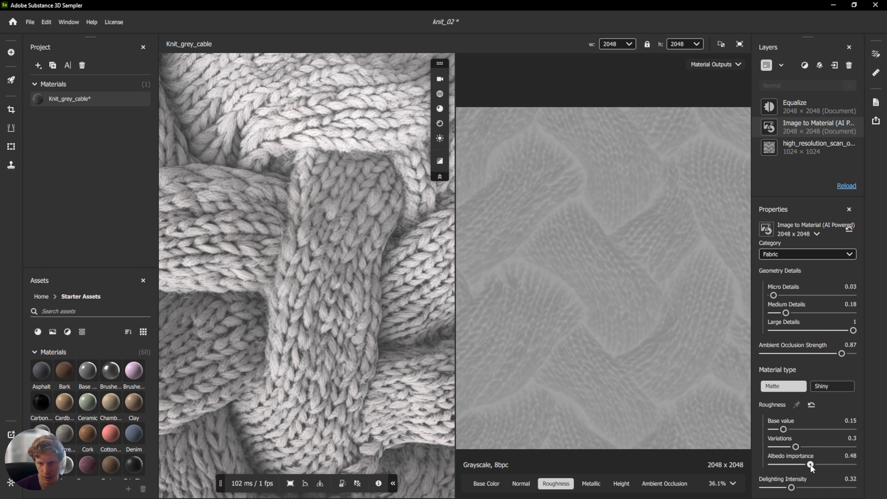
Try the Shiny material type on the sphere and return to Matte.
scroll(313, 251, "down", 5)
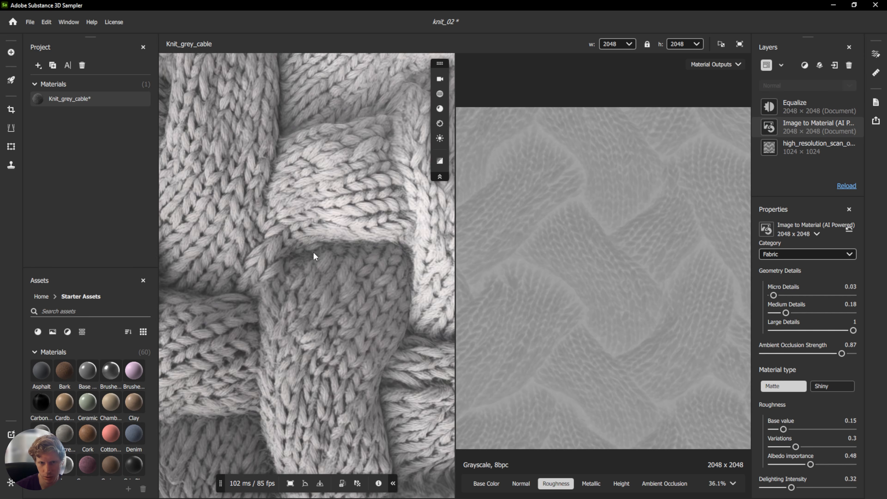
scroll(313, 252, "down", 8)
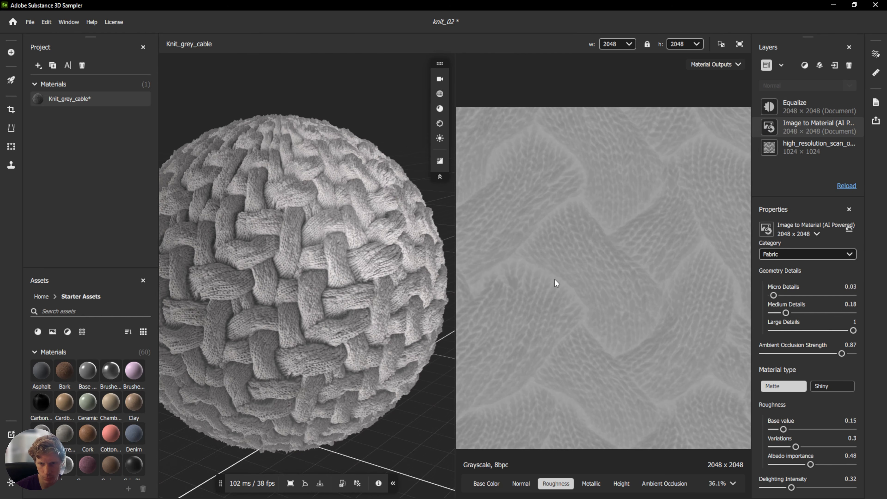
mouse_move(380, 274)
left_mouse_down()
mouse_move(343, 263)
mouse_move(304, 277)
mouse_move(392, 281)
left_mouse_up()
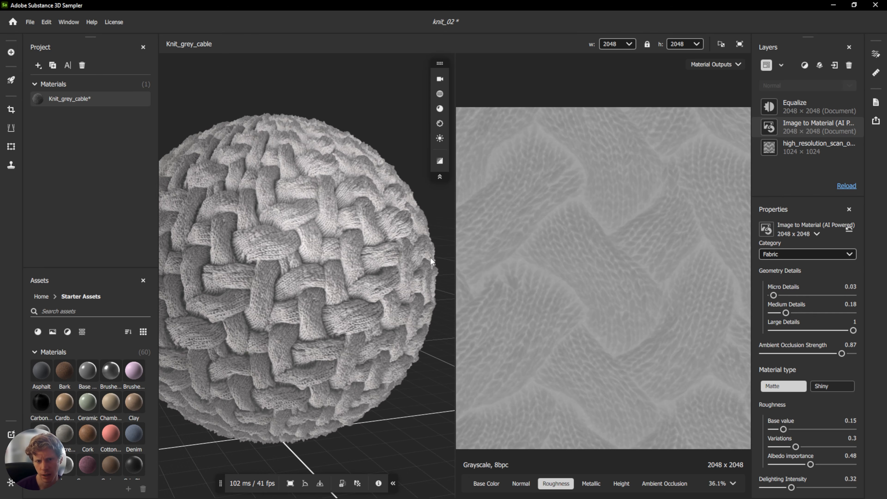
left_click(824, 386)
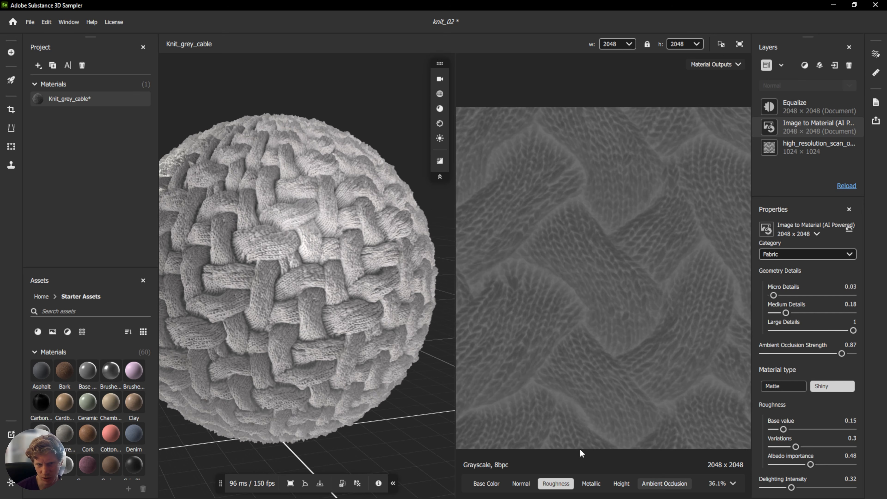
right_click_drag(273, 264, 402, 221, "shift")
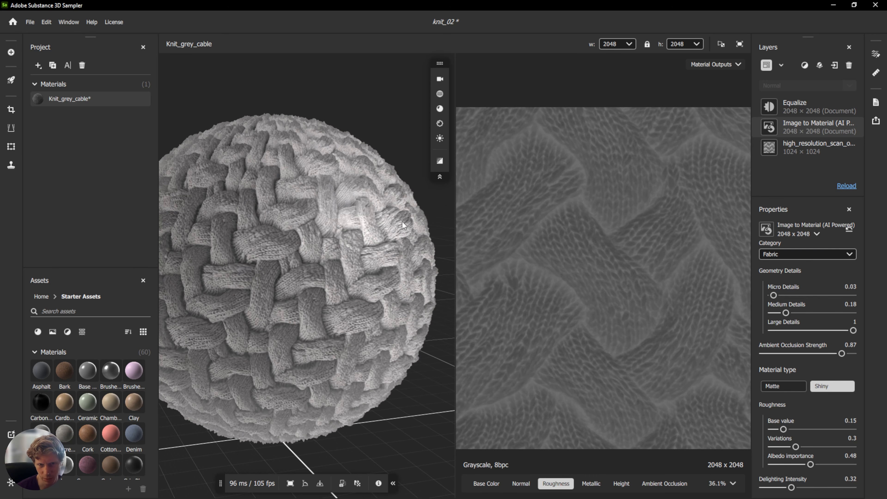
left_click(797, 387)
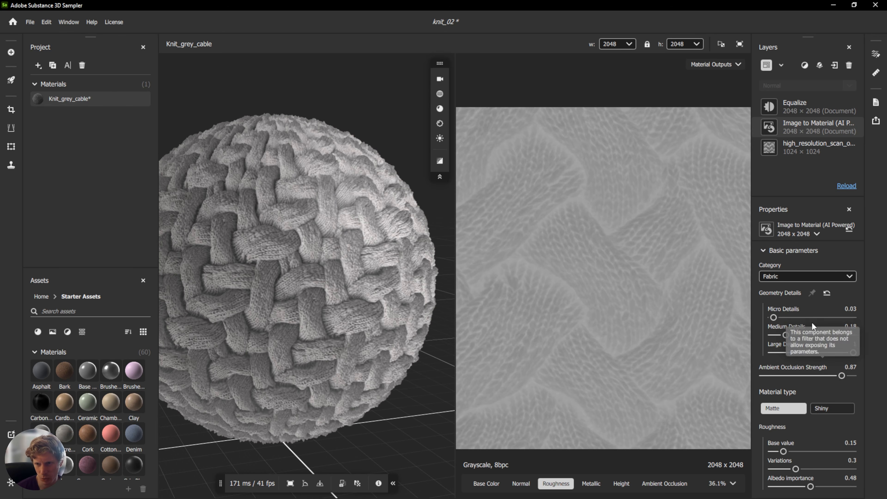
Review each output map in turn, from Base Color through to Ambient Occlusion.
scroll(826, 340, "down", 1)
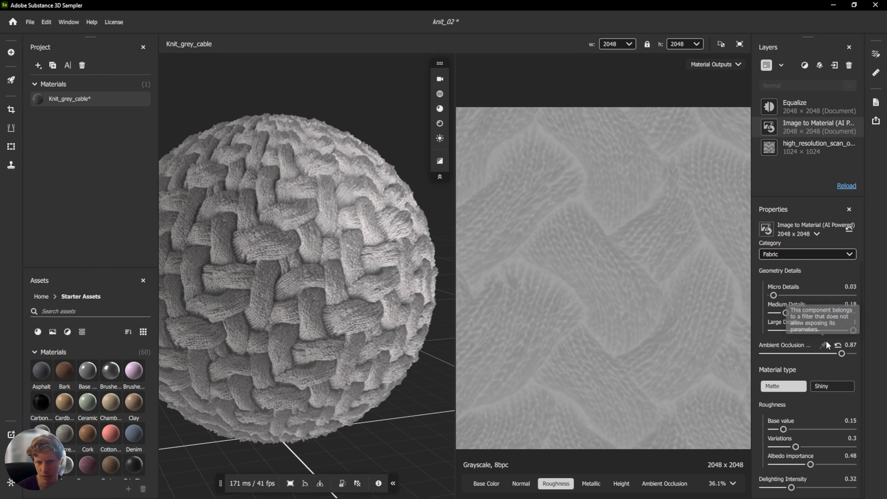
left_click_drag(349, 247, 368, 252)
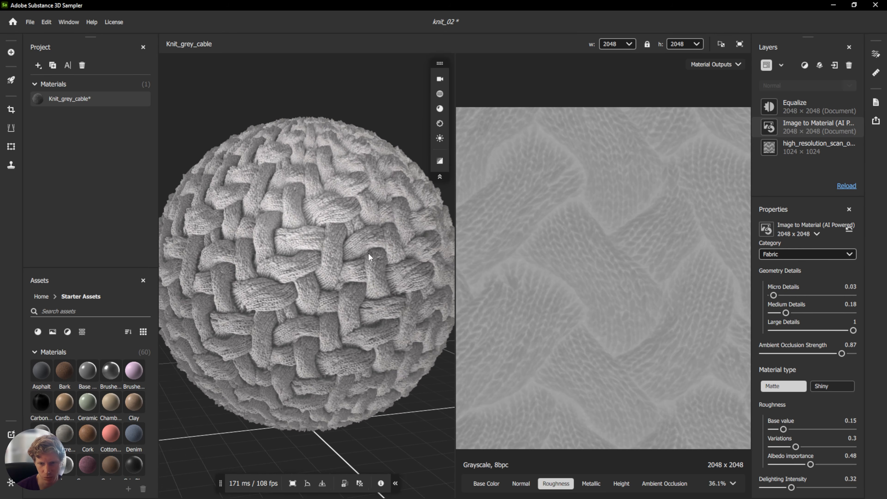
left_click(485, 483)
left_click(520, 483)
left_click(555, 483)
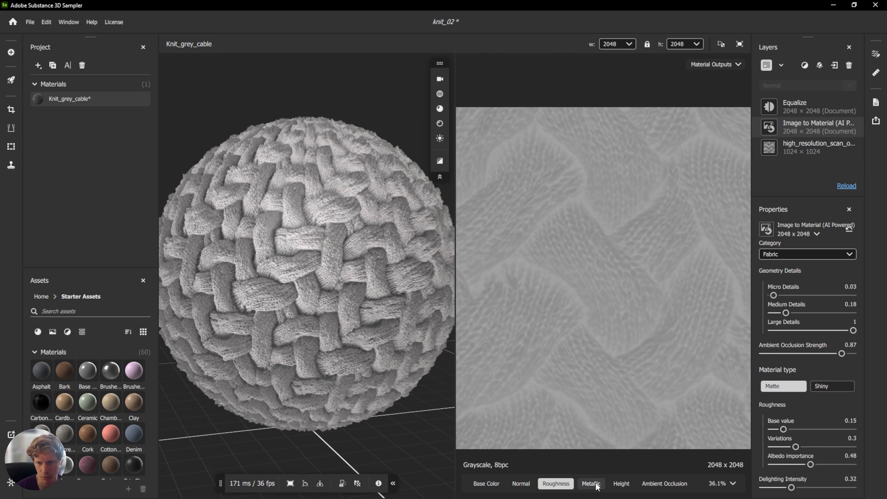
left_click(590, 483)
left_click(626, 483)
left_click(664, 483)
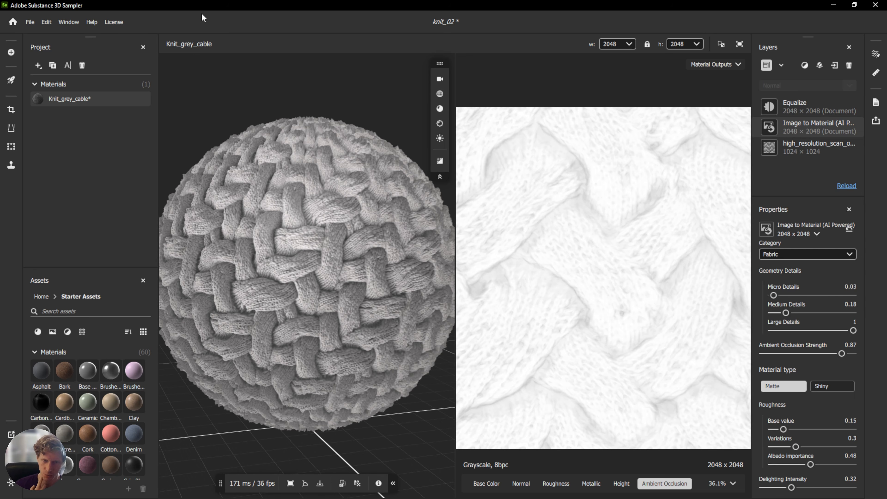
Save the project and open the Export as dialog.
key("ctrl+s")
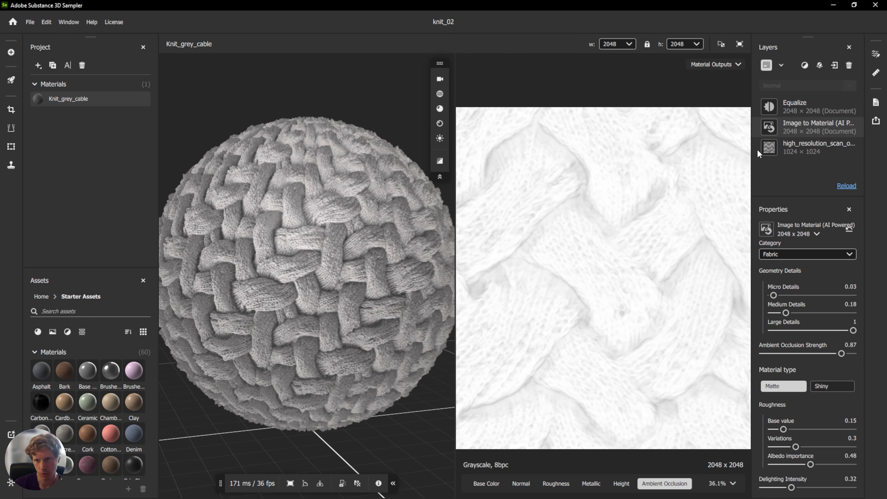
left_click(875, 121)
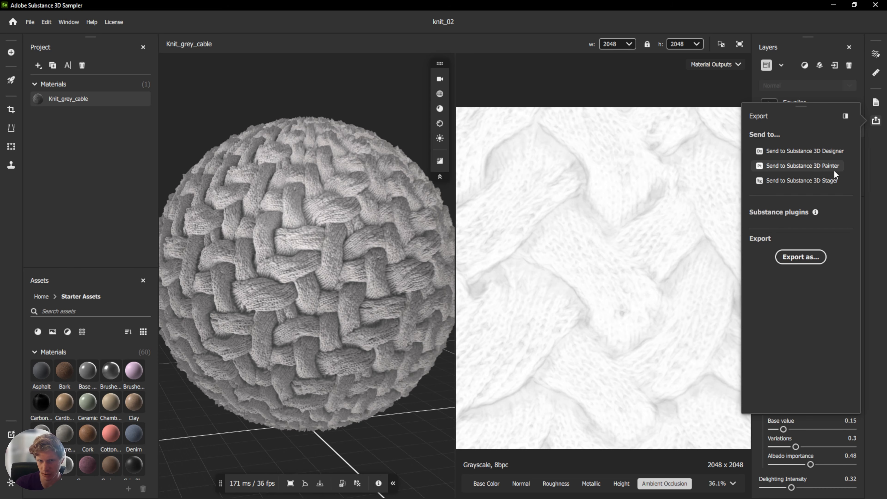
left_click(807, 256)
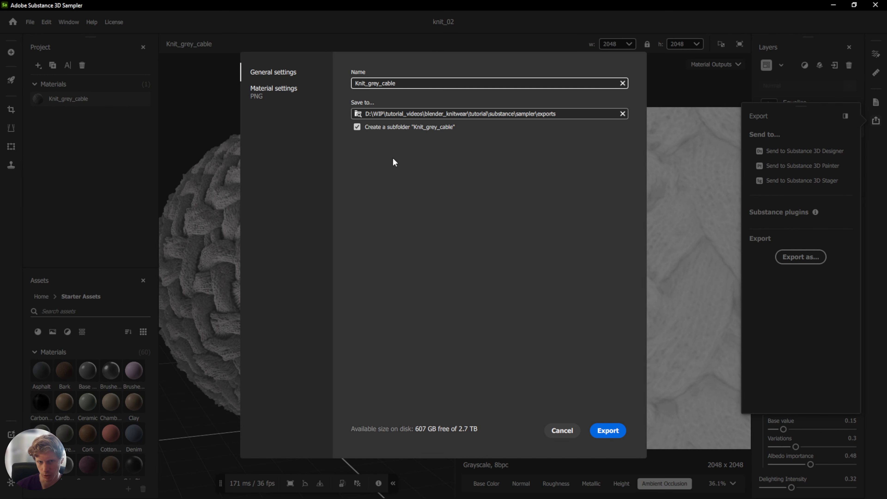
Open the export material settings and browse the list of export presets.
left_click(279, 87)
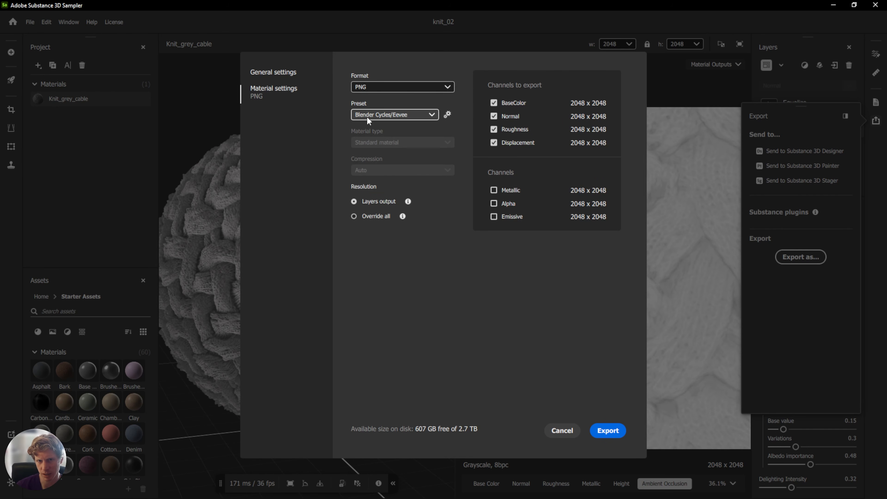
left_click(399, 117)
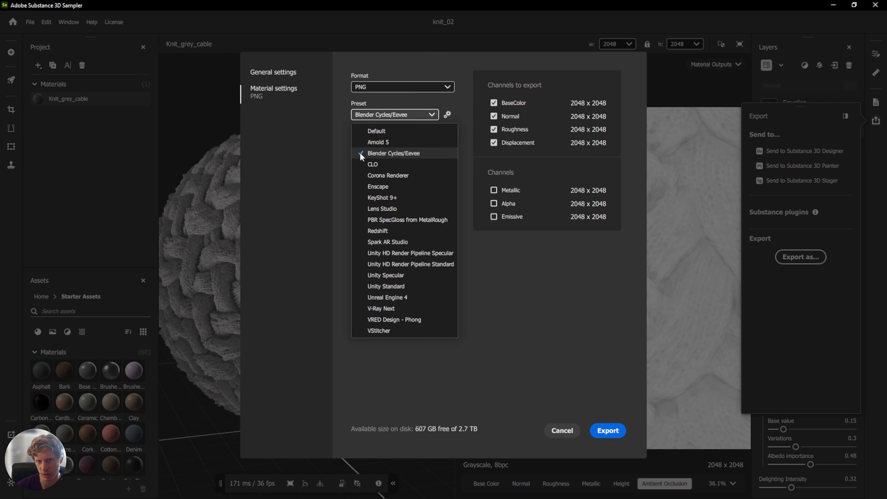
left_click(452, 112)
left_click(447, 114)
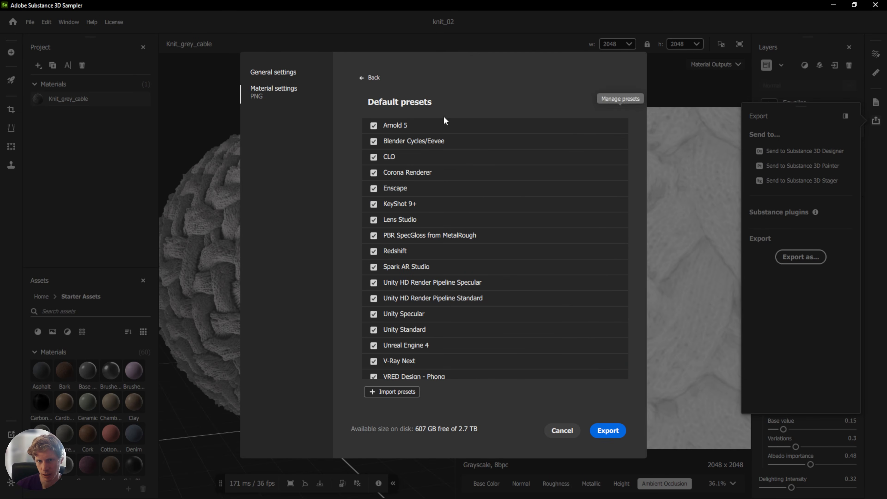
scroll(448, 296, "down", 2)
scroll(447, 296, "up", 2)
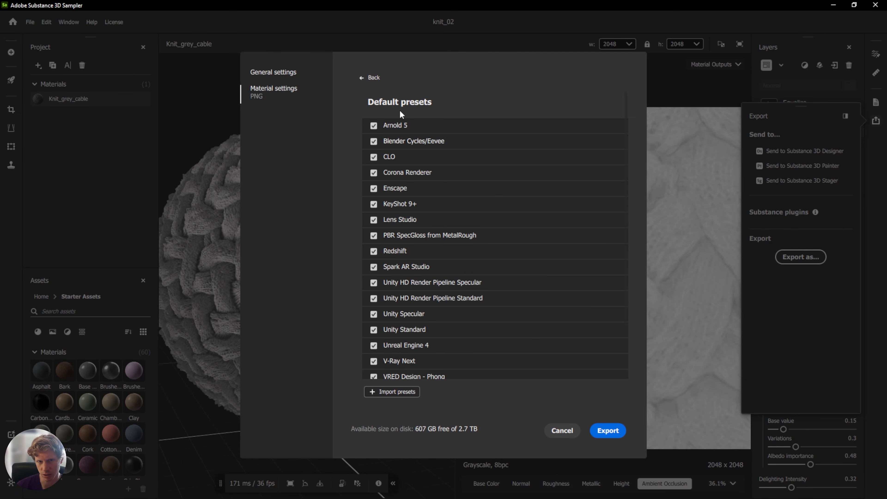
left_click(371, 78)
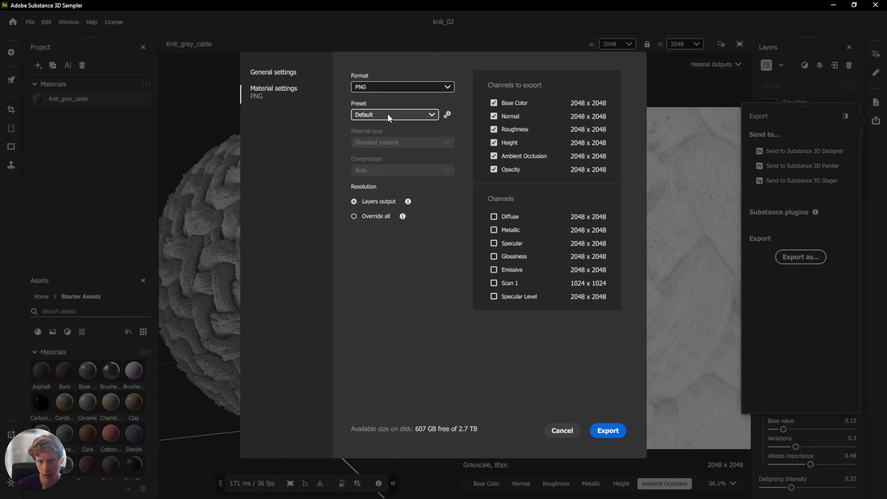
Choose the Blender Cycles/Eevee preset and export the Knit_grey_cable material as PNG.
left_click(389, 116)
left_click(413, 153)
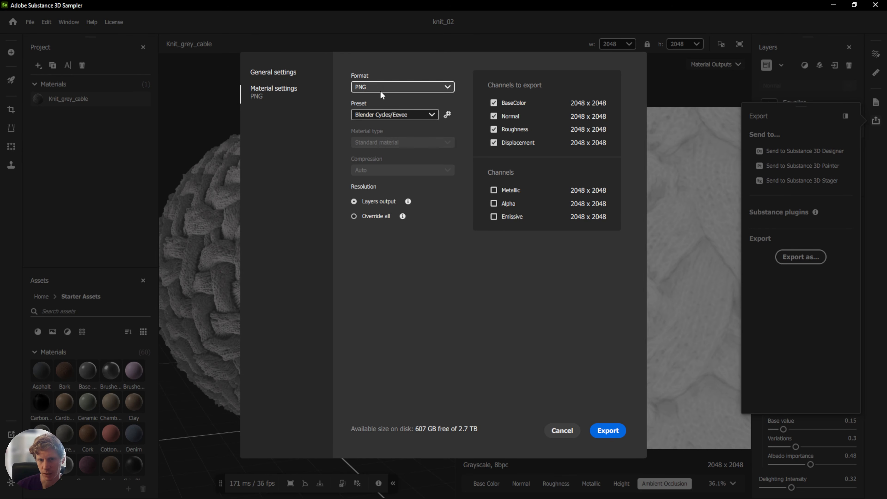
left_click(606, 431)
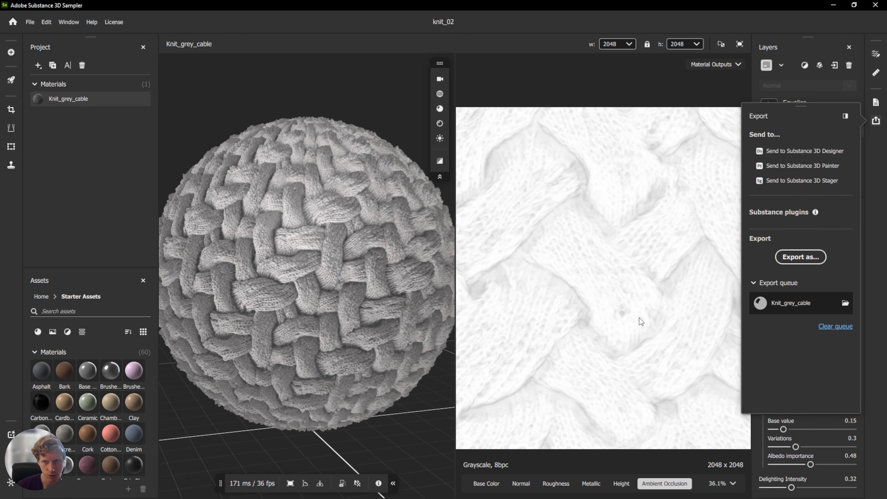
Send the Knit_grey_cable material to Substance 3D Painter and switch to Painter.
left_click(804, 166)
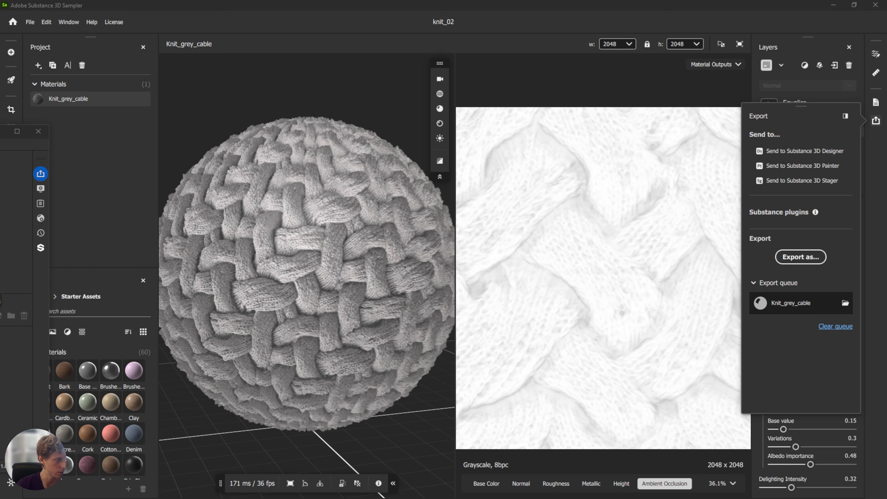
mouse_move(0, 132)
left_mouse_down()
mouse_move(613, 106)
mouse_move(509, 104)
left_mouse_up()
double_click(508, 103)
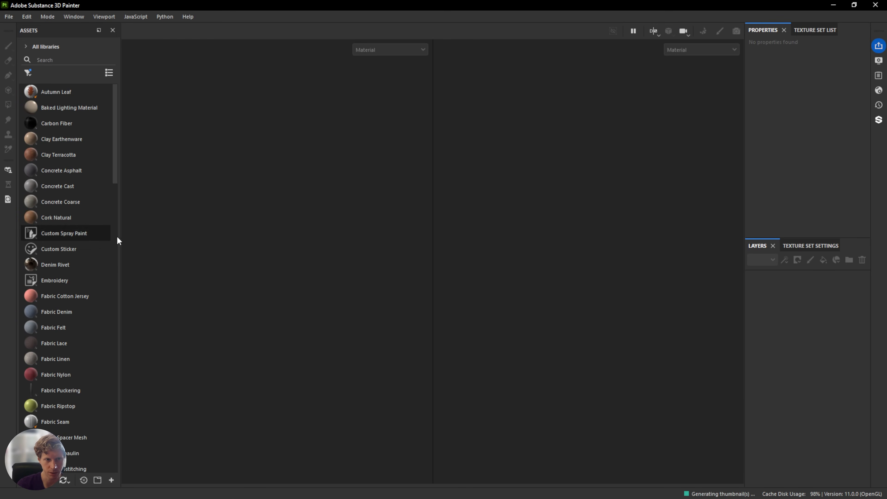
Search the assets for knit and filter by base material to locate the Knit_grey_cable material.
left_click(61, 61)
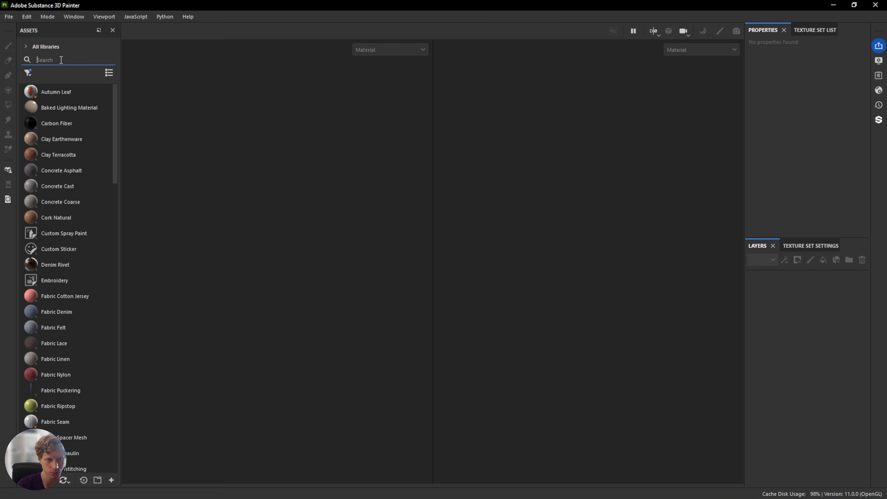
type("knit")
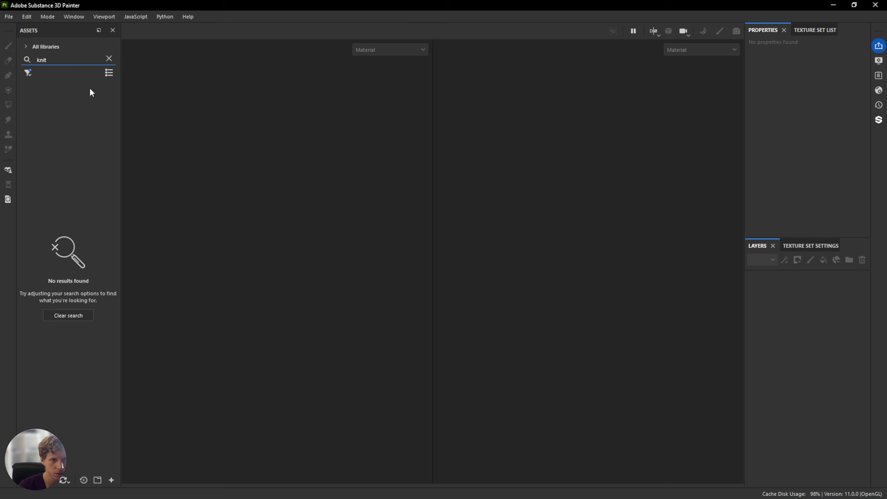
left_click(28, 73)
left_click(45, 184)
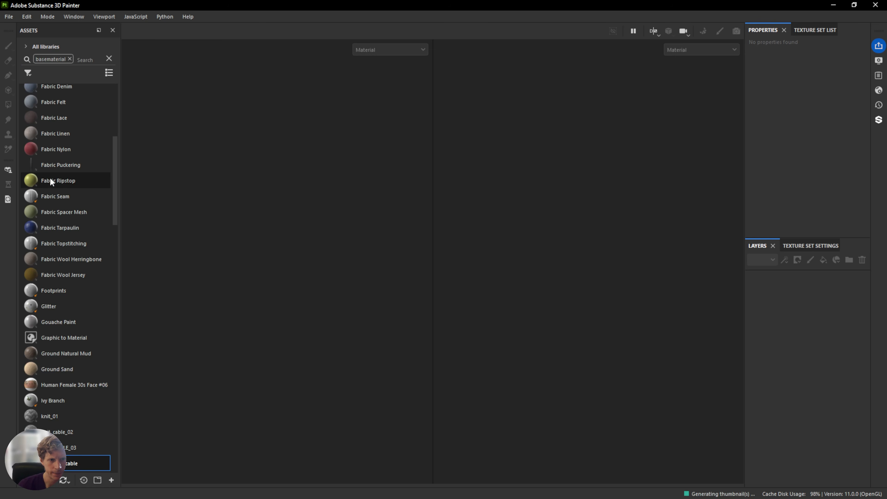
scroll(72, 306, "down", 2)
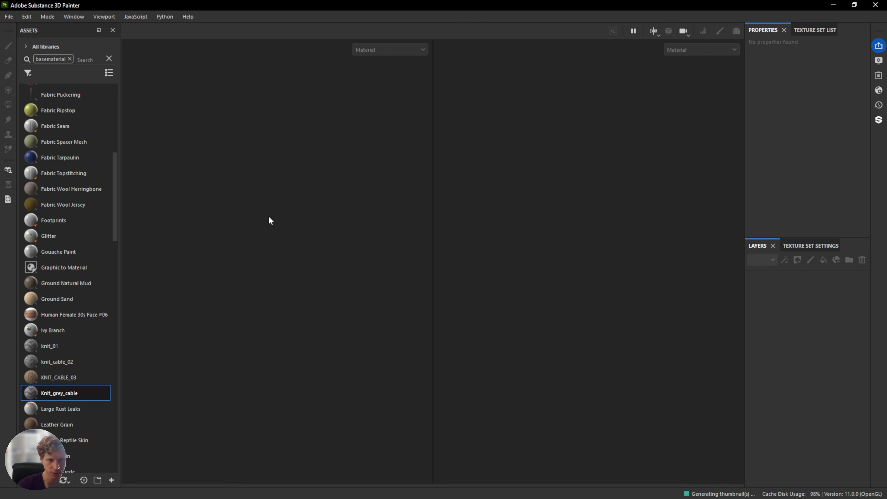
Drag sweater_01.obj from the tutorial's clo3d folder into Painter to start a new project.
left_click_drag(0, 139, 305, 128)
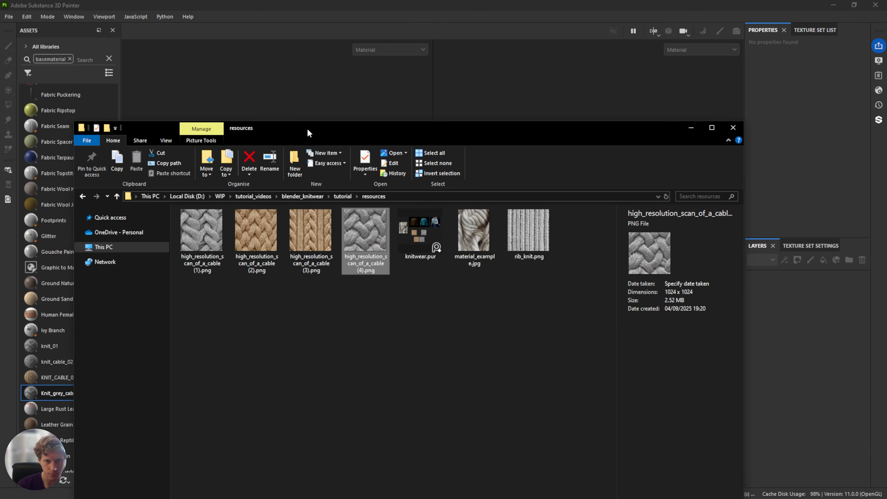
left_click(340, 195)
double_click(204, 231)
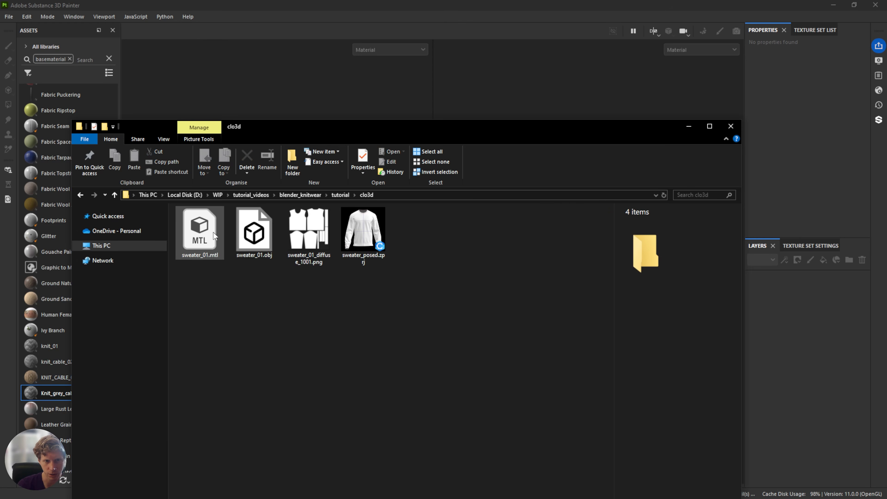
left_click(256, 239)
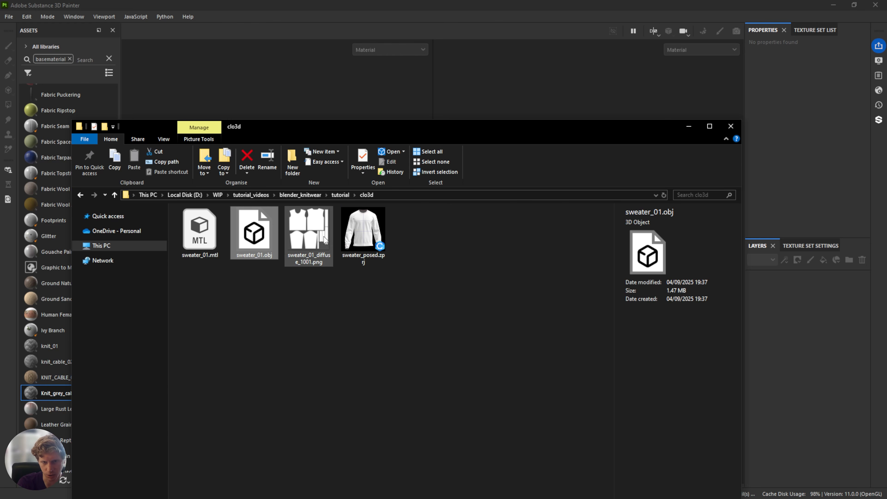
left_click_drag(277, 127, 583, 136)
mouse_move(558, 245)
left_mouse_down()
mouse_move(412, 184)
mouse_move(230, 167)
left_mouse_up()
left_click_drag(703, 143, 0, 190)
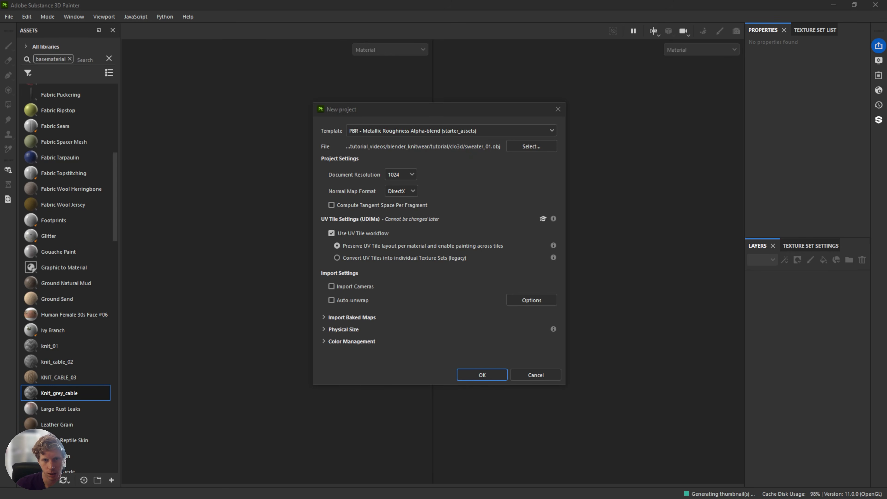
Create the project with the PBR - Metallic Roughness Alpha-blend template, 2048 resolution and OpenGL normal map format.
left_click(458, 133)
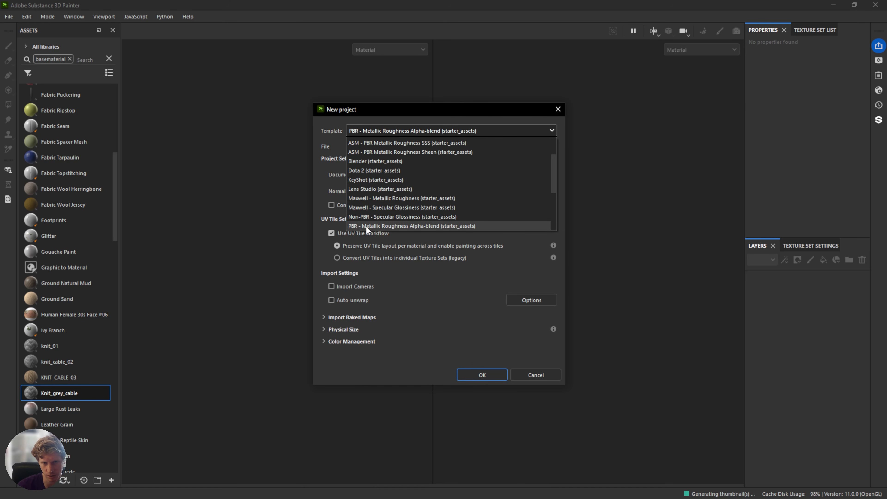
left_click(365, 226)
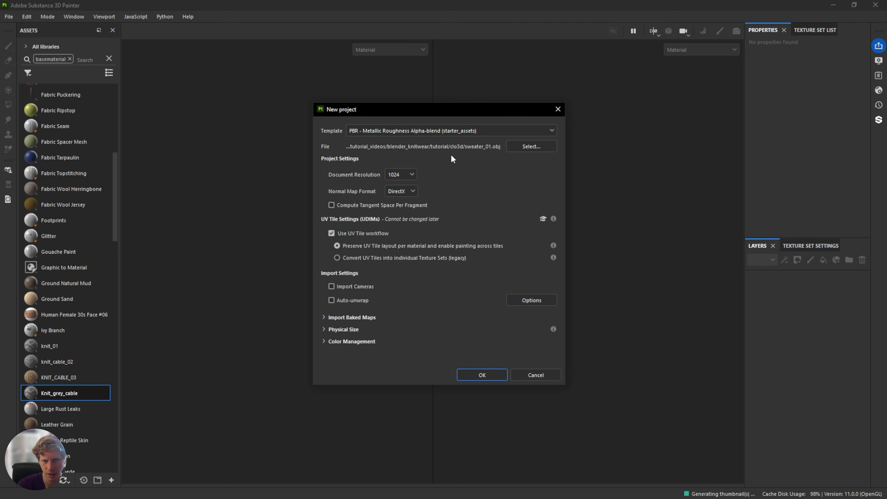
left_click(400, 192)
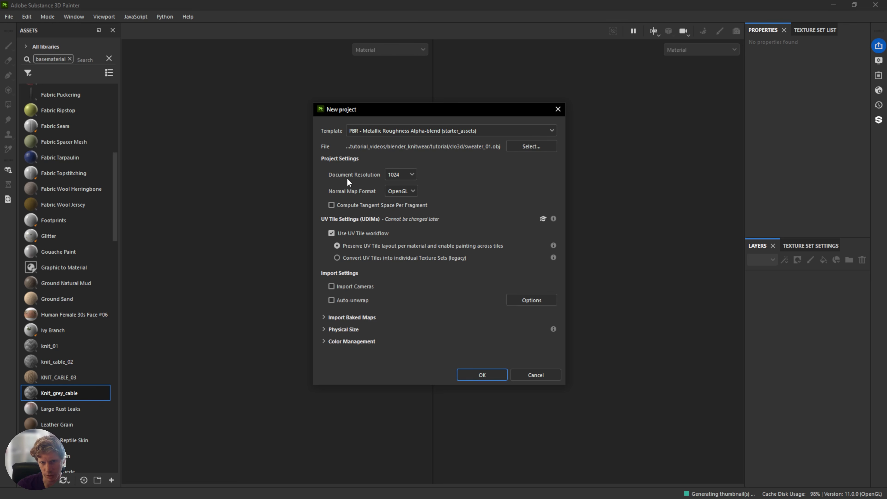
left_click(400, 175)
left_click(404, 224)
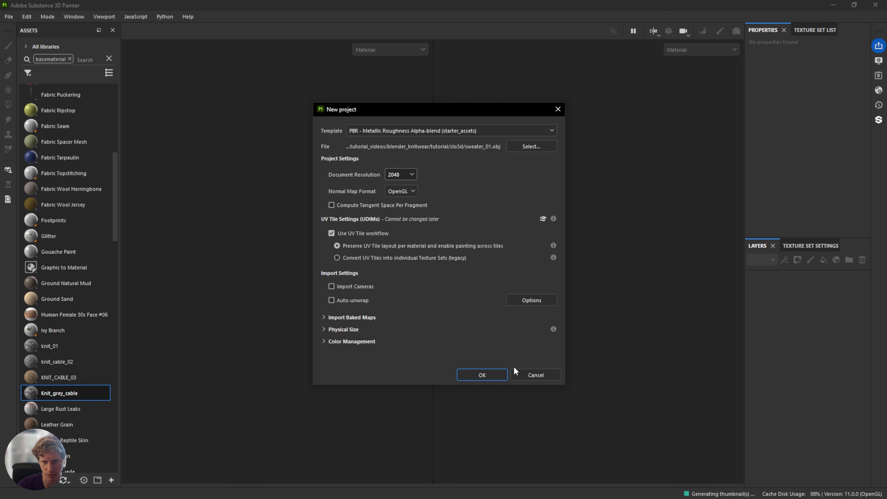
left_click(482, 374)
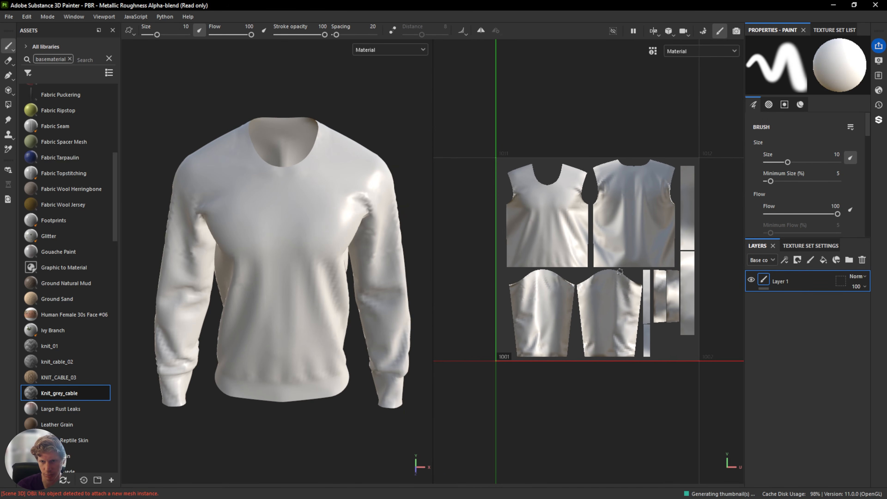
Orbit and zoom around the imported sweater model to examine it.
left_click_drag(365, 268, 289, 192, "alt")
right_click_drag(289, 192, 348, 194, "shift")
left_click_drag(338, 213, 319, 201, "alt")
middle_click_drag(319, 201, 285, 198, "alt")
scroll(284, 198, "down", 2)
left_click_drag(293, 202, 279, 201, "alt")
middle_click_drag(287, 205, 269, 208, "alt")
left_click_drag(259, 217, 257, 224, "alt")
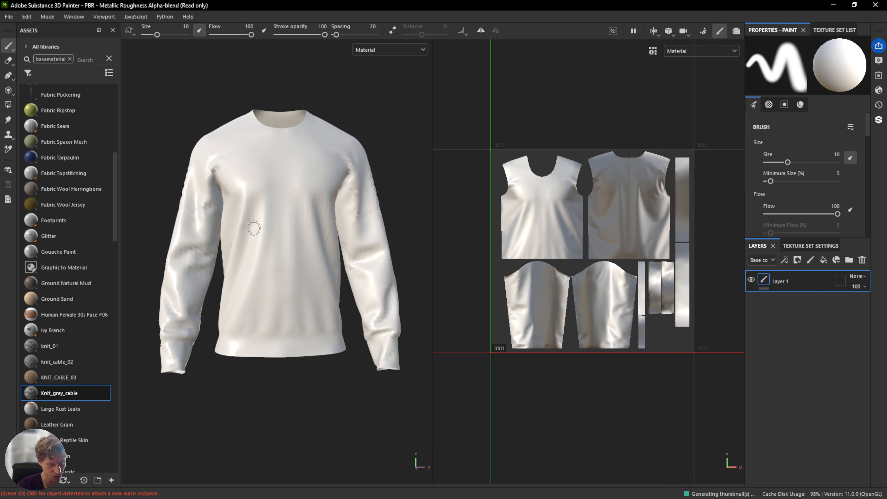
mouse_move(300, 232)
right_mouse_down("shift")
mouse_move(215, 236)
mouse_move(253, 240)
right_mouse_up("shift")
mouse_move(298, 260)
left_mouse_down("alt")
mouse_move(204, 261)
mouse_move(460, 254)
mouse_move(471, 279)
mouse_move(464, 328)
mouse_move(315, 255)
mouse_move(369, 273)
left_mouse_up("alt")
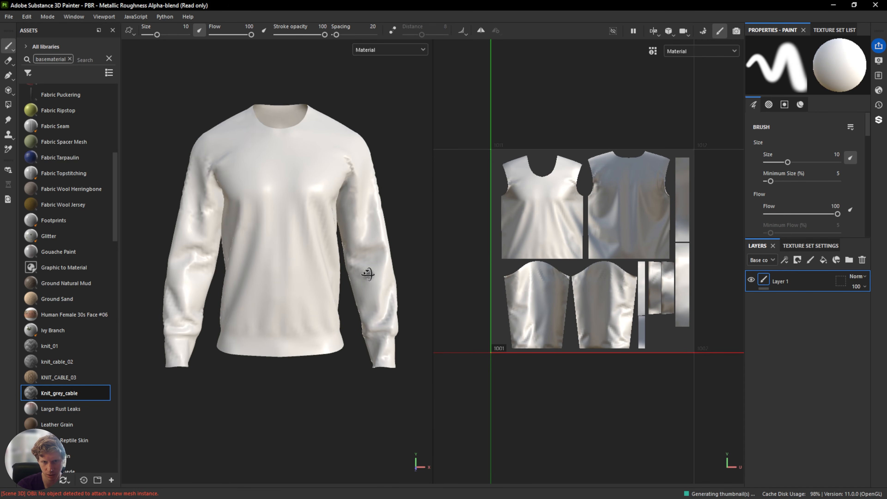
scroll(321, 253, "up", 5)
scroll(323, 247, "down", 6)
scroll(328, 253, "up", 4)
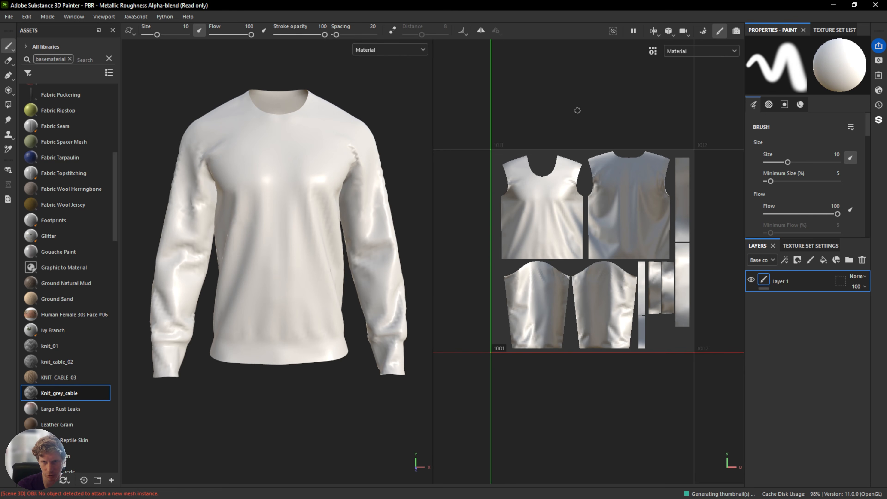
middle_click_drag(573, 104, 576, 69)
middle_click_drag(259, 123, 282, 98, "alt")
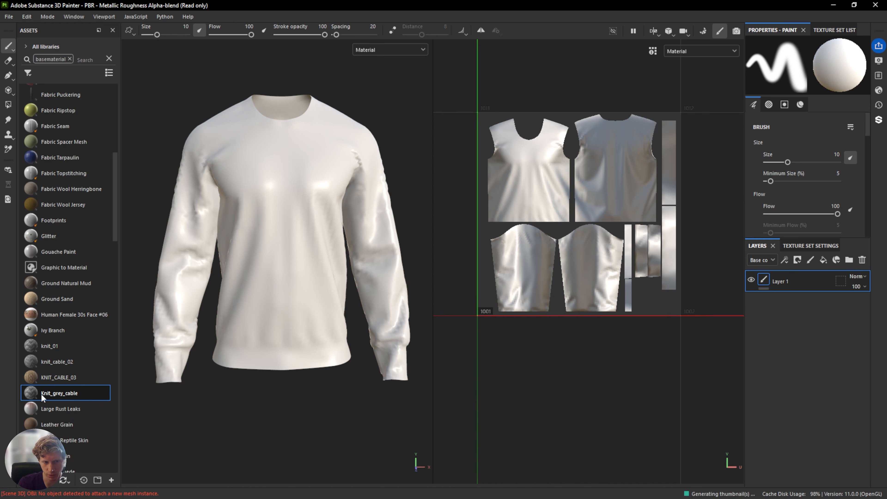
Apply Knit_grey_cable to the sweater as a fill layer and delete the empty Layer 1.
left_click_drag(78, 397, 837, 315)
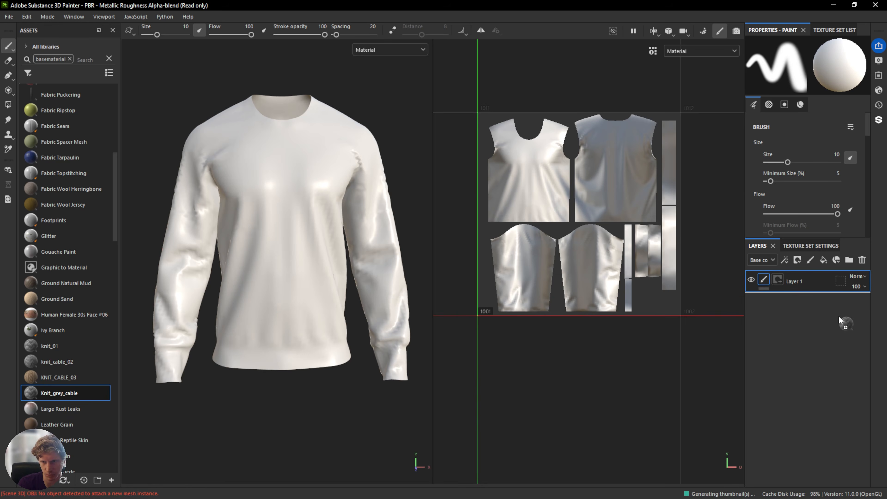
left_click(814, 281)
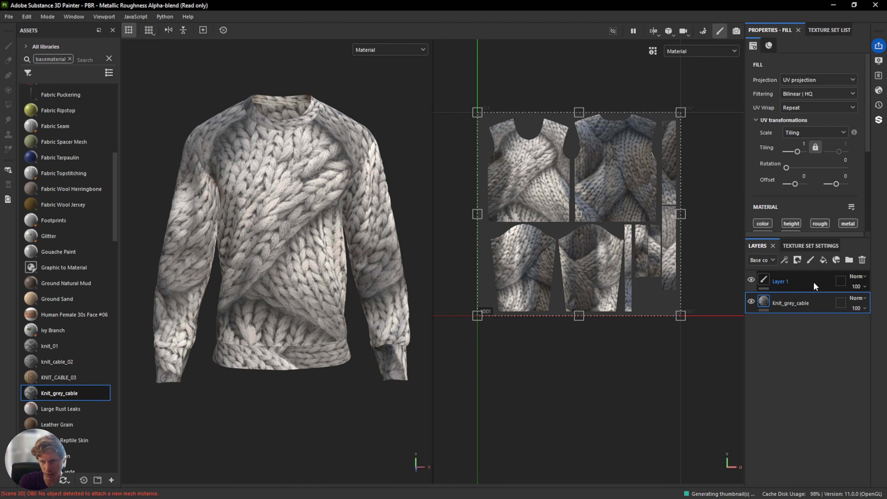
key("Delete")
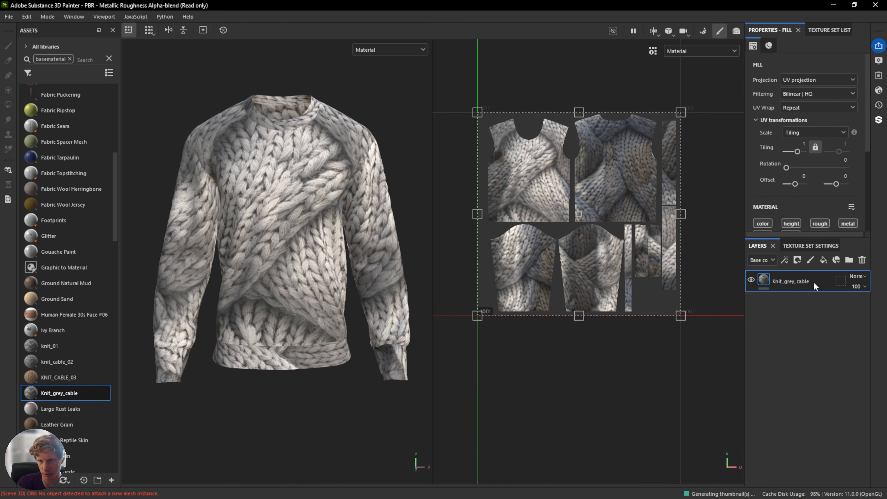
Set the fill material's tiling to 10.35.
left_click_drag(797, 151, 803, 153)
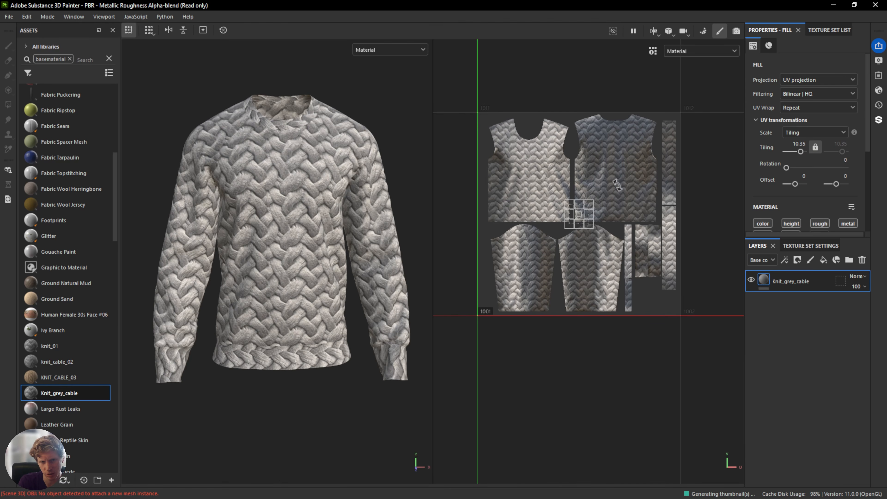
mouse_move(326, 256)
left_mouse_down("alt")
mouse_move(304, 254)
mouse_move(329, 252)
left_mouse_up("alt")
scroll(575, 211, "up", 5)
Shift the material's UV offset to about 0.125 and 0.046 by moving it in the 2D view.
left_click_drag(591, 221, 675, 240)
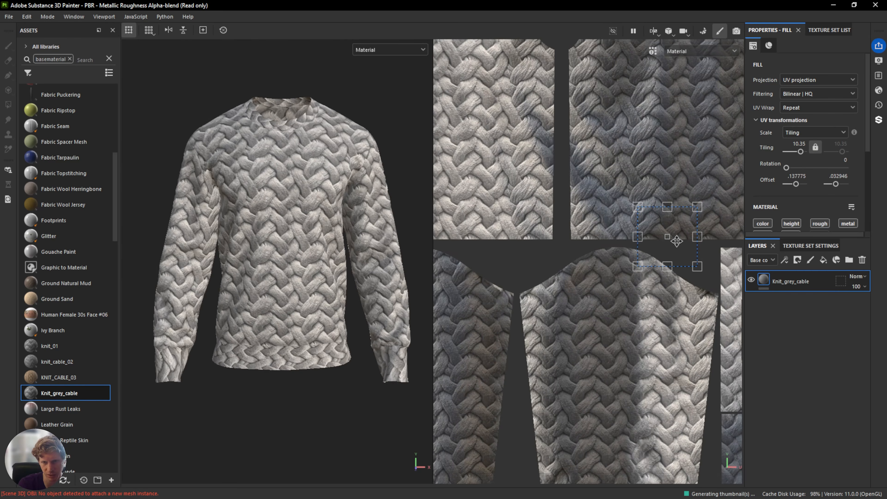
left_click_drag(712, 280, 625, 318)
left_click_drag(628, 318, 640, 325)
key("ctrl+z")
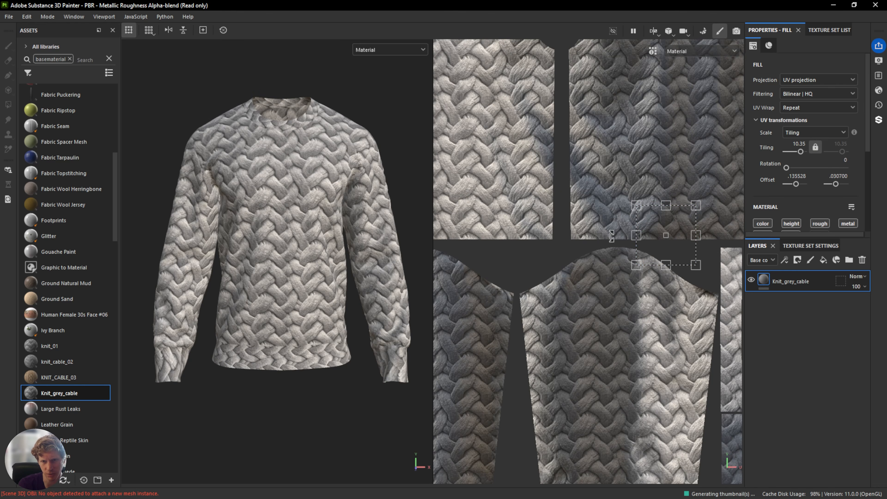
left_click_drag(669, 250, 662, 259)
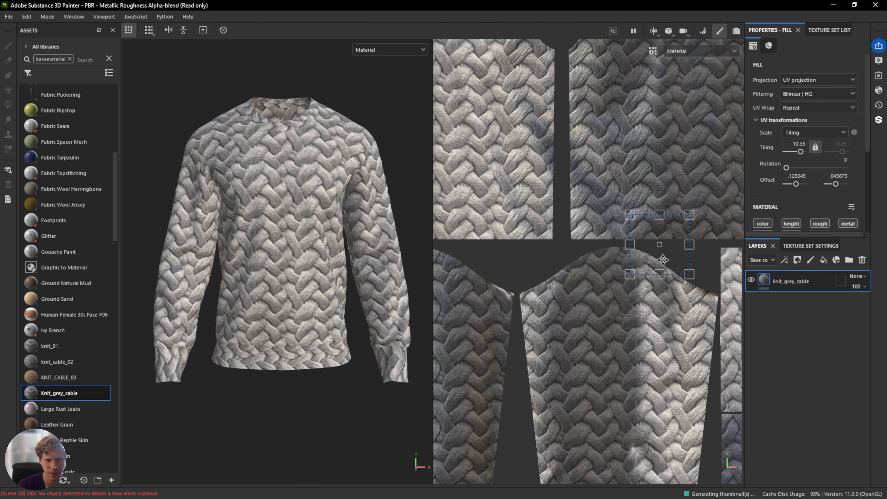
Zoom in on the sweater and switch the 3D viewport to show the Height channel.
scroll(228, 216, "down", 1)
scroll(227, 216, "up", 6)
scroll(228, 216, "up", 2)
middle_click_drag(228, 216, 272, 286, "alt")
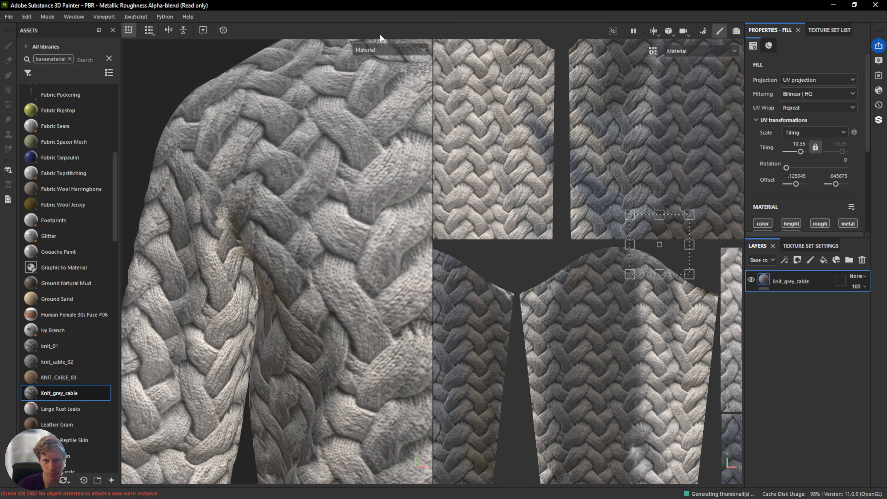
left_click(389, 49)
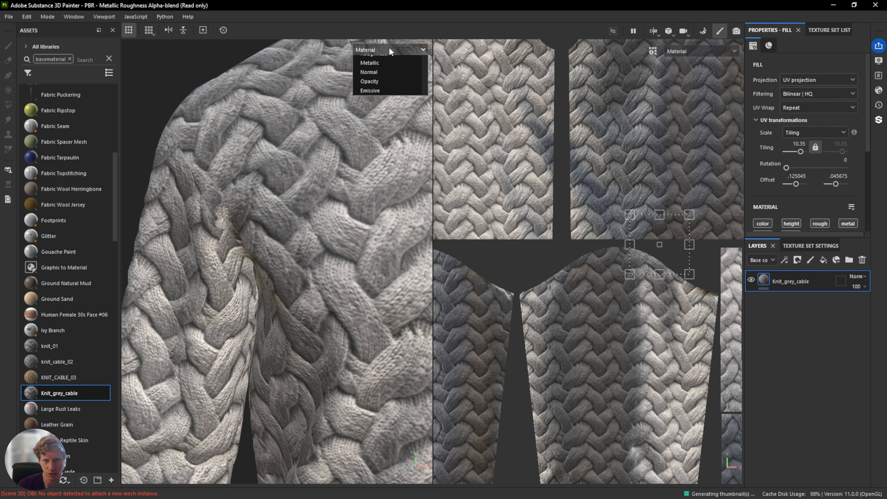
left_click(374, 48)
left_click(373, 49)
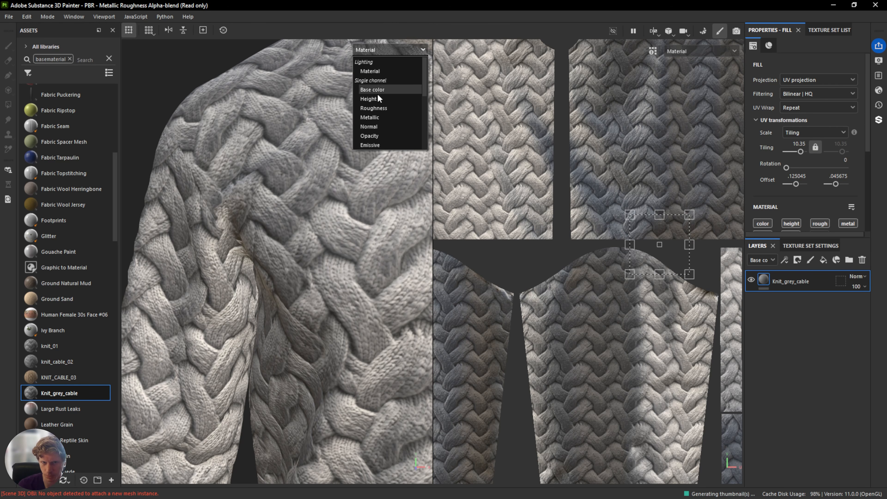
left_click(376, 100)
Examine the height detail on the sweater, then return the viewport to the Material view and zoom in.
scroll(284, 267, "up", 3)
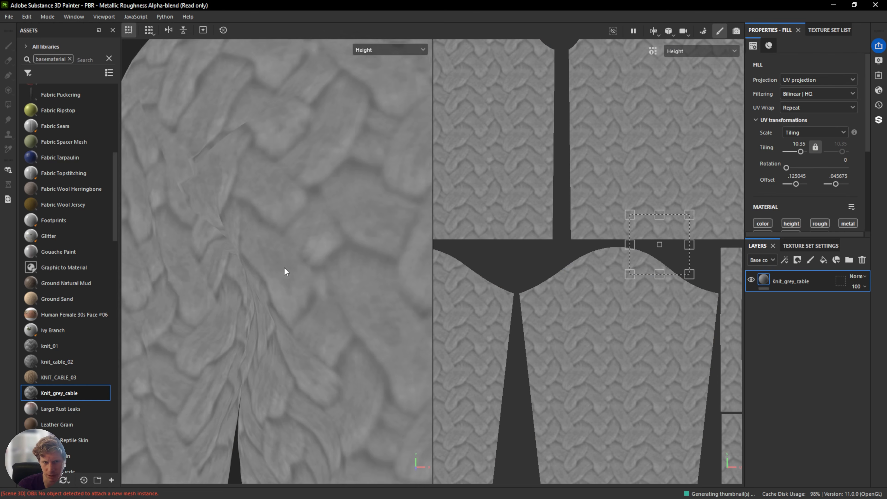
scroll(285, 267, "down", 5)
left_click_drag(284, 267, 313, 267, "alt")
scroll(294, 259, "up", 5)
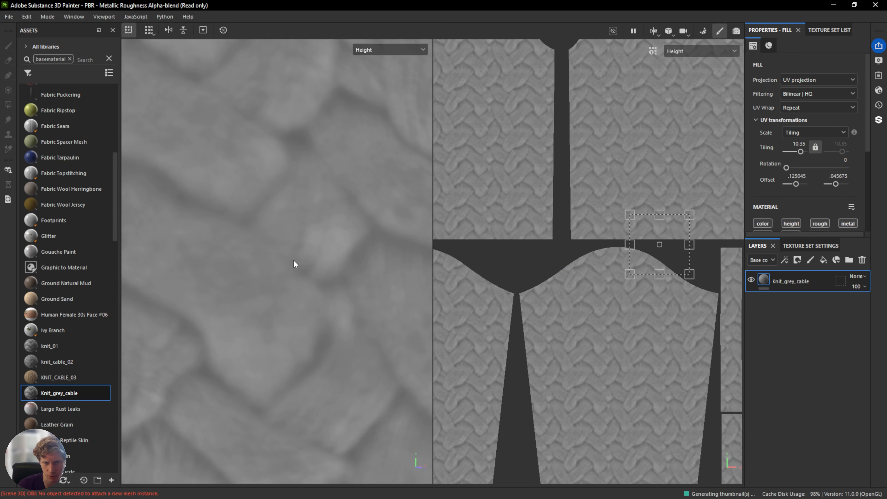
scroll(293, 259, "down", 8)
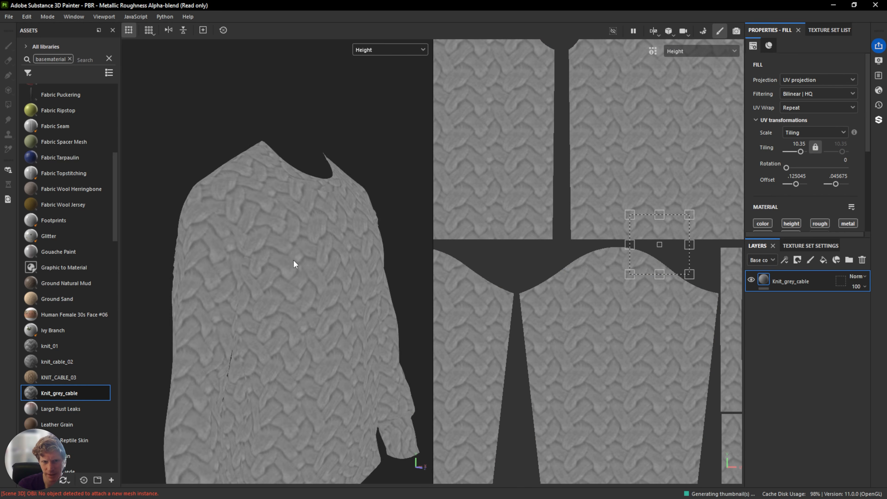
left_click(397, 51)
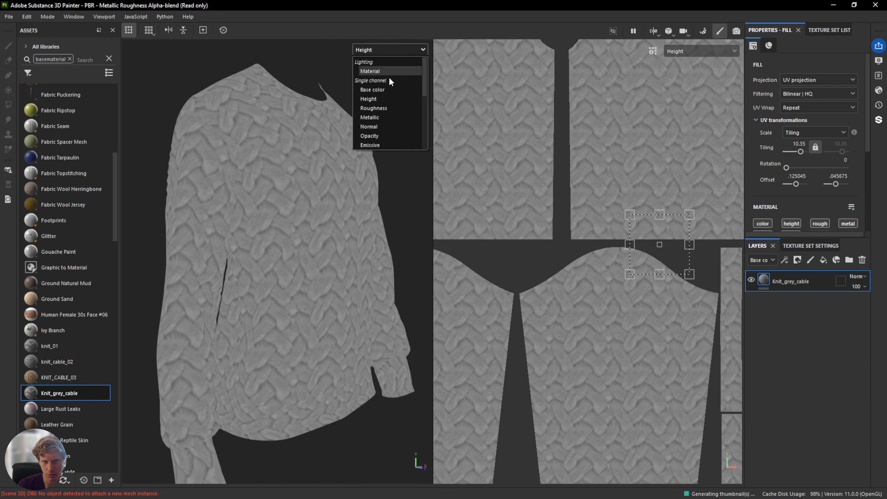
left_click(386, 71)
scroll(284, 223, "up", 5)
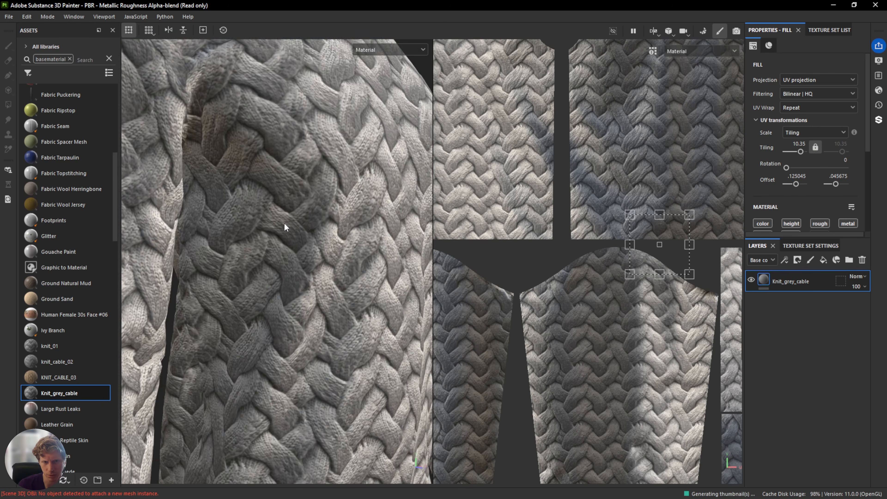
scroll(285, 223, "up", 3)
scroll(285, 223, "down", 3)
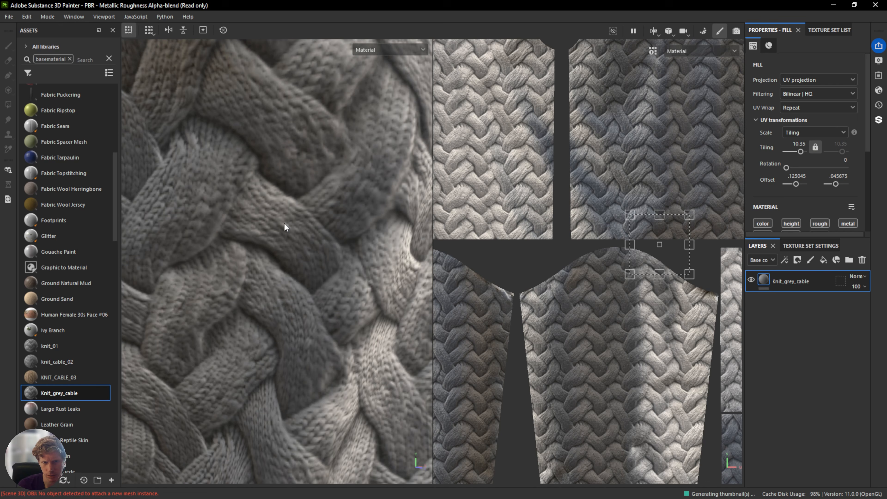
Switch the 3D viewport back to displaying the Height channel of the sweater.
scroll(284, 222, "down", 4)
scroll(284, 223, "up", 3)
scroll(285, 227, "down", 6)
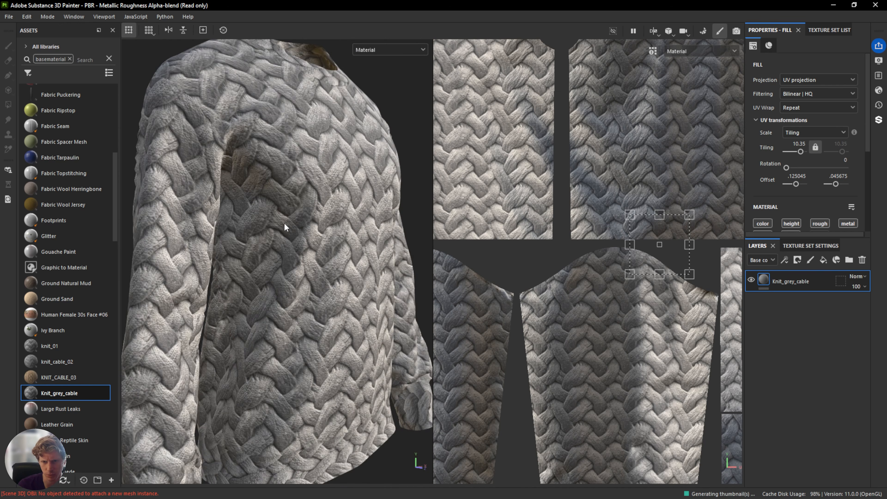
left_click_drag(366, 236, 329, 226, "alt")
left_click_drag(367, 147, 308, 138, "alt")
left_click(378, 50)
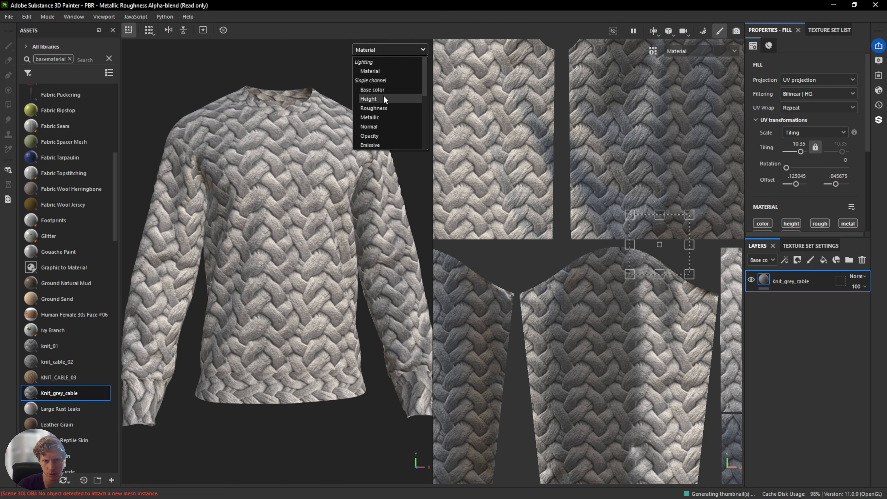
left_click(368, 98)
scroll(311, 214, "up", 10)
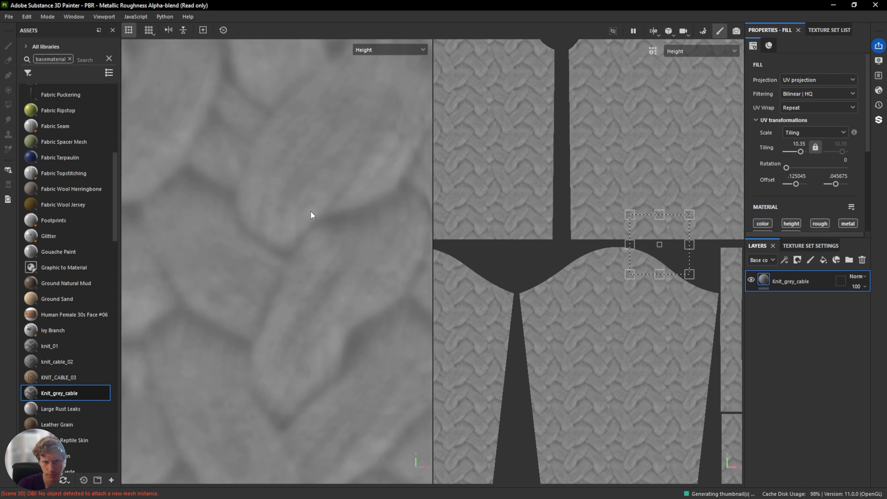
Browse to the exported Knit_grey_cable textures folder and inspect the Knit_grey_cable_Displacement image.
left_click(825, 245)
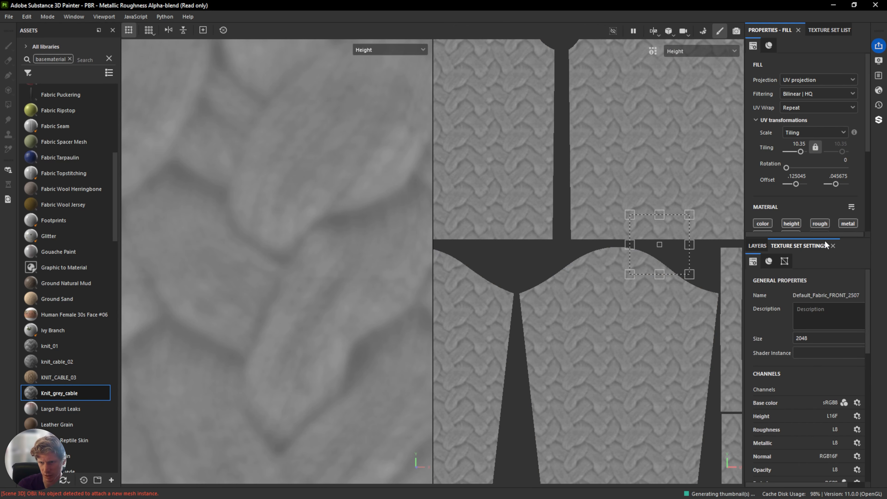
left_click(756, 245)
mouse_move(0, 171)
left_mouse_down()
mouse_move(267, 167)
mouse_move(670, 81)
mouse_move(630, 87)
left_mouse_up()
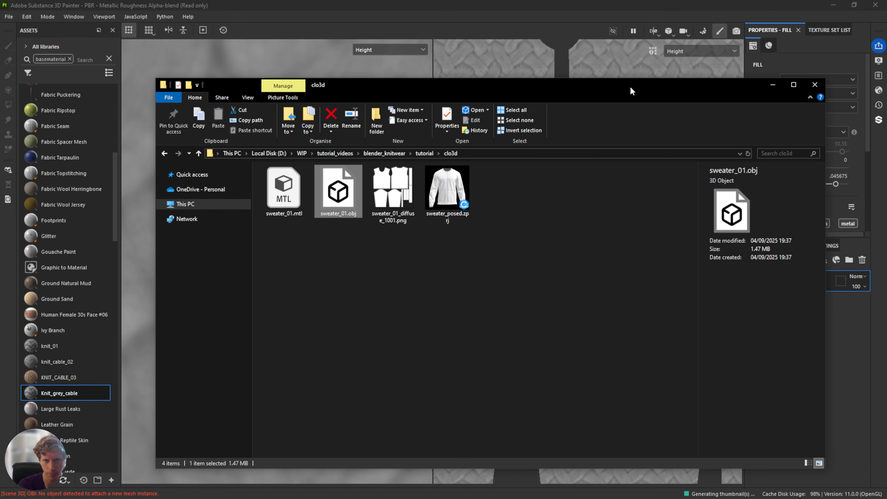
left_click(421, 153)
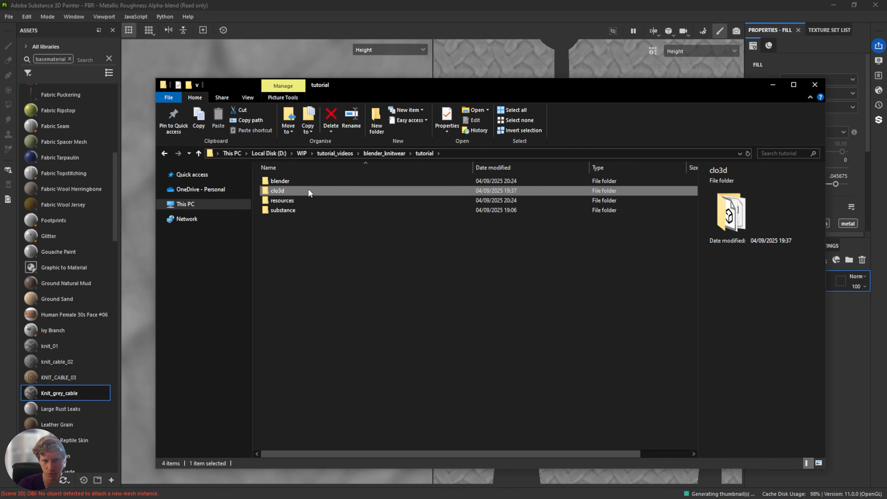
double_click(295, 210)
double_click(290, 188)
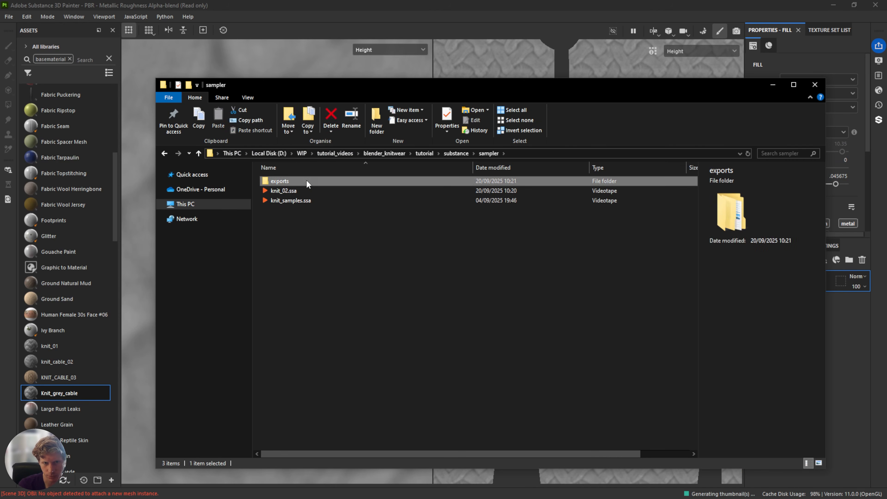
double_click(307, 181)
double_click(292, 191)
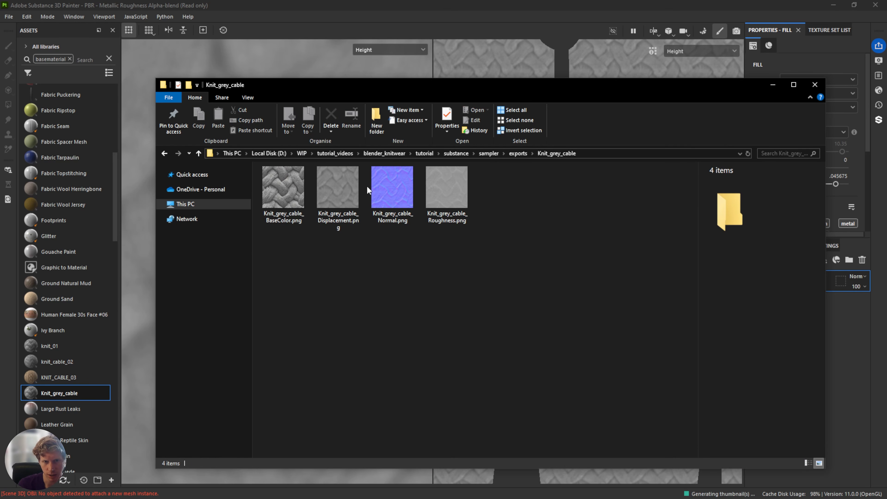
double_click(351, 185)
scroll(519, 252, "up", 6)
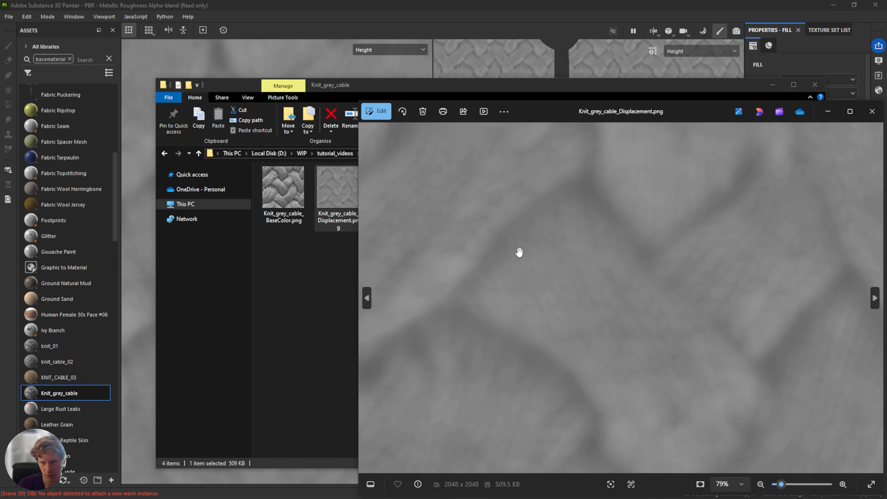
scroll(519, 252, "down", 3)
scroll(519, 252, "down", 2)
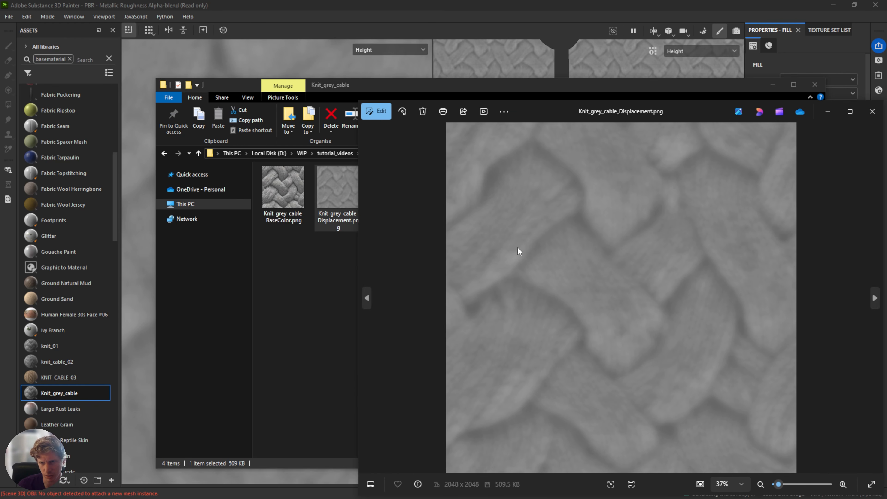
left_click(872, 111)
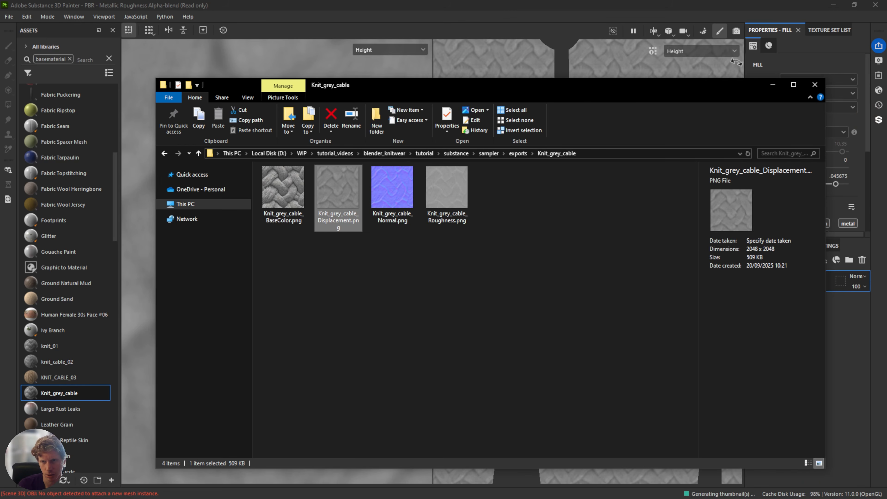
Set the 3D viewport to show the Normal channel and zoom in on the sweater.
left_click(496, 14)
left_click(376, 50)
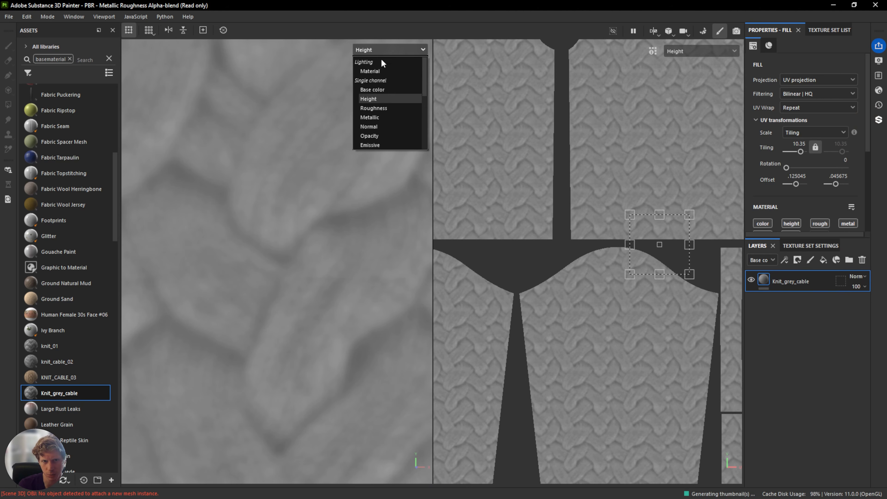
left_click(391, 127)
scroll(560, 273, "up", 5)
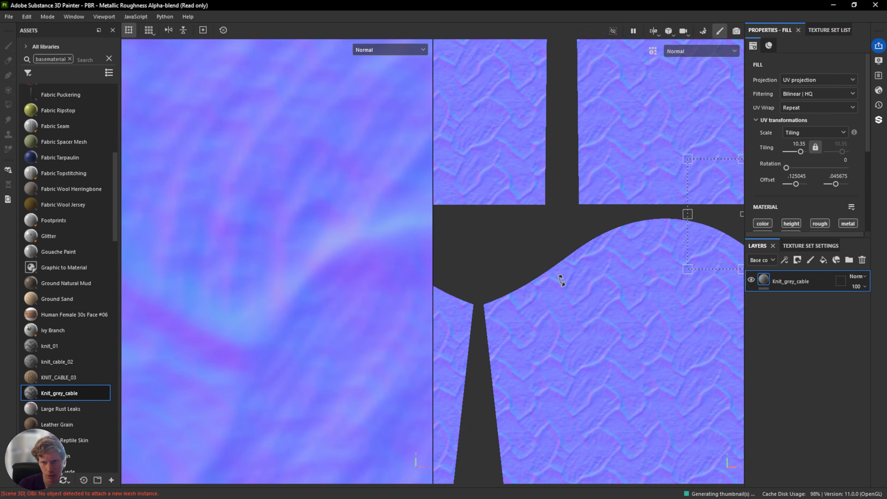
scroll(560, 274, "up", 2)
scroll(560, 274, "down", 6)
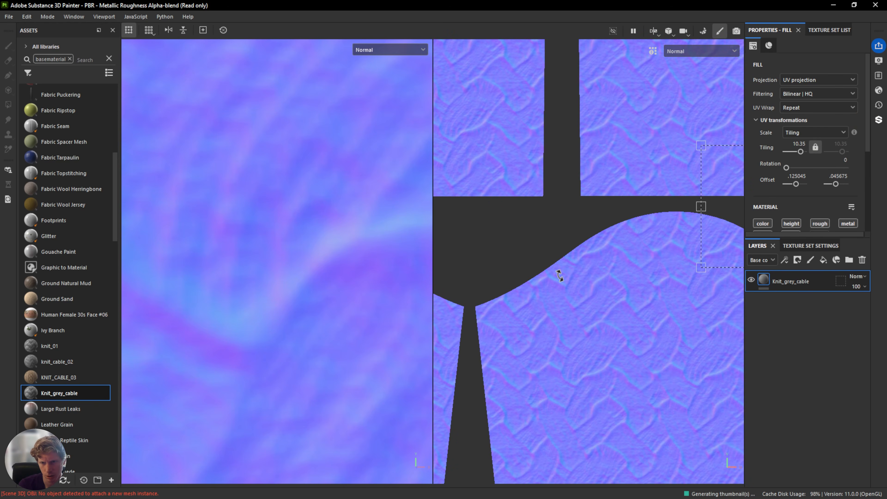
scroll(312, 236, "down", 10)
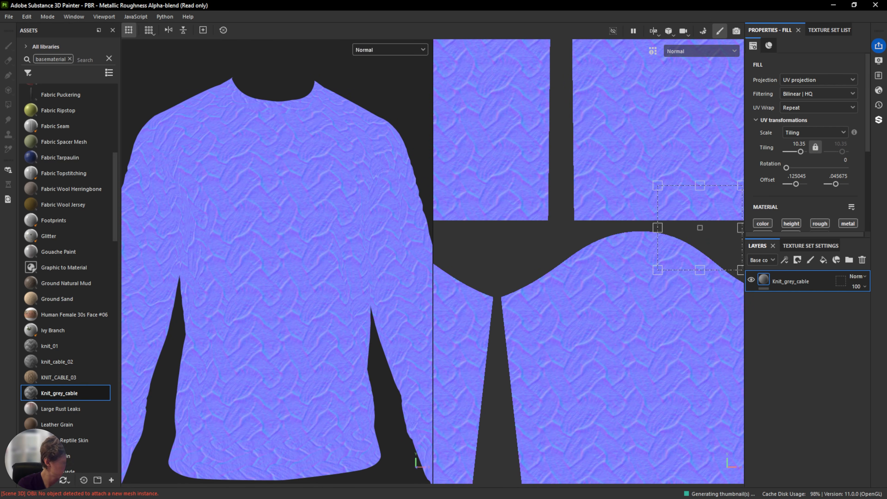
Import the four Knit_grey_cable texture maps into the 'your_assets' library as texture resources.
key("alt+Tab")
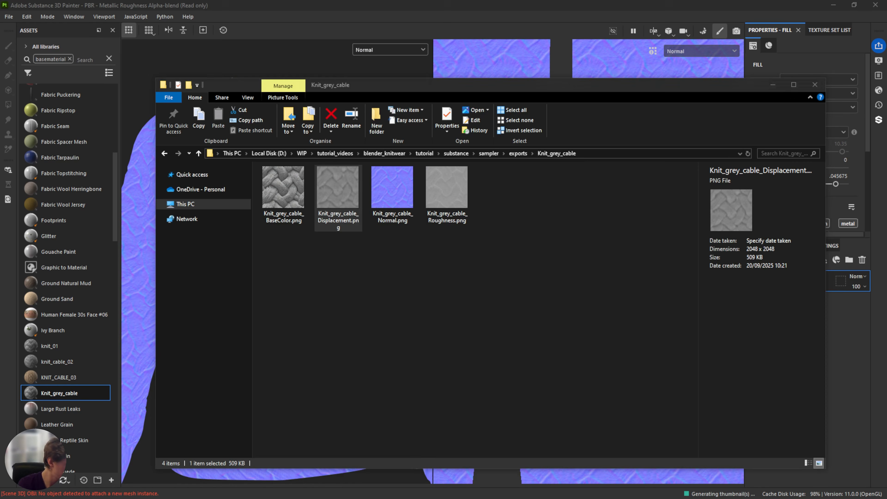
left_click(495, 248)
left_click(454, 185)
left_click(286, 184, "shift")
mouse_move(286, 184)
left_mouse_down()
mouse_move(202, 335)
mouse_move(97, 357)
left_mouse_up()
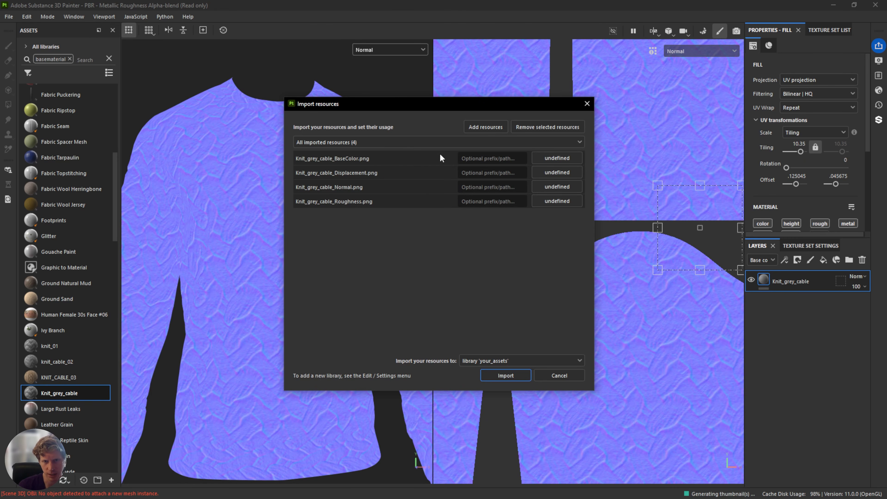
left_click(566, 158)
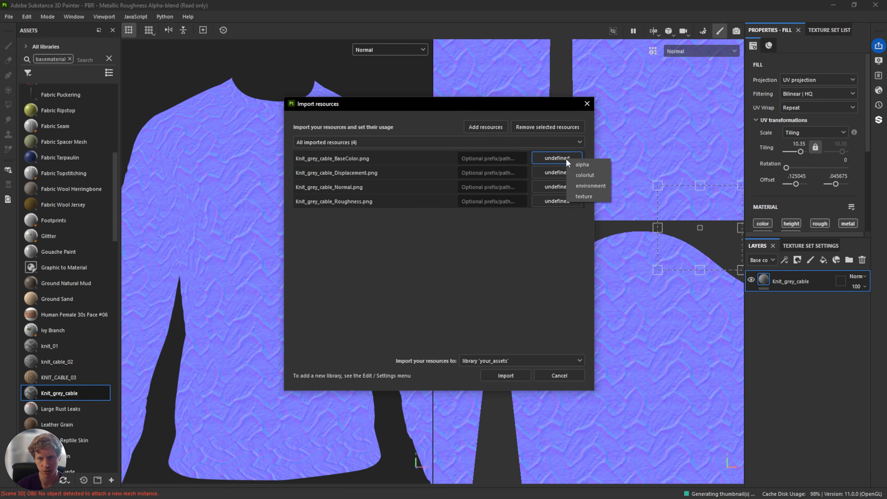
left_click(586, 195)
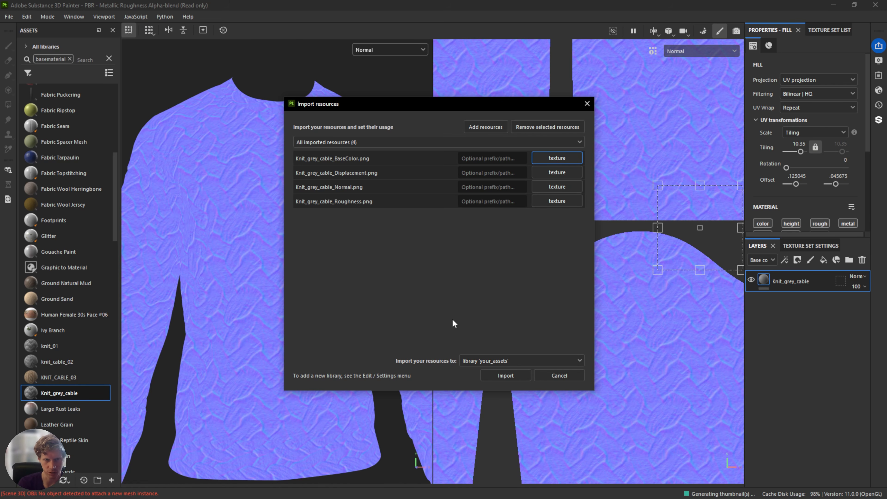
left_click(486, 361)
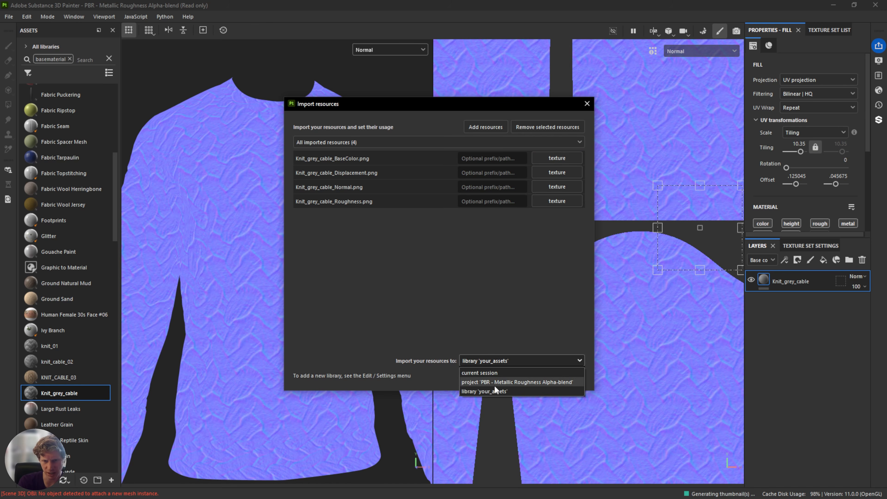
left_click(481, 303)
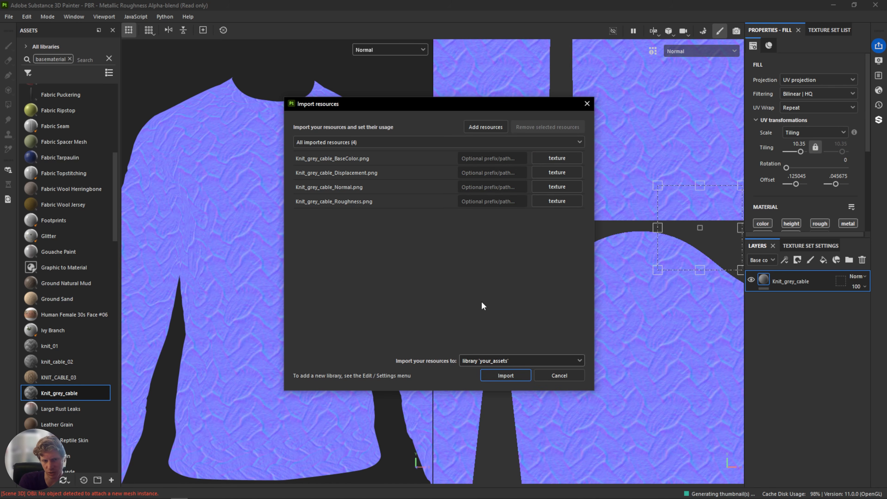
left_click(507, 374)
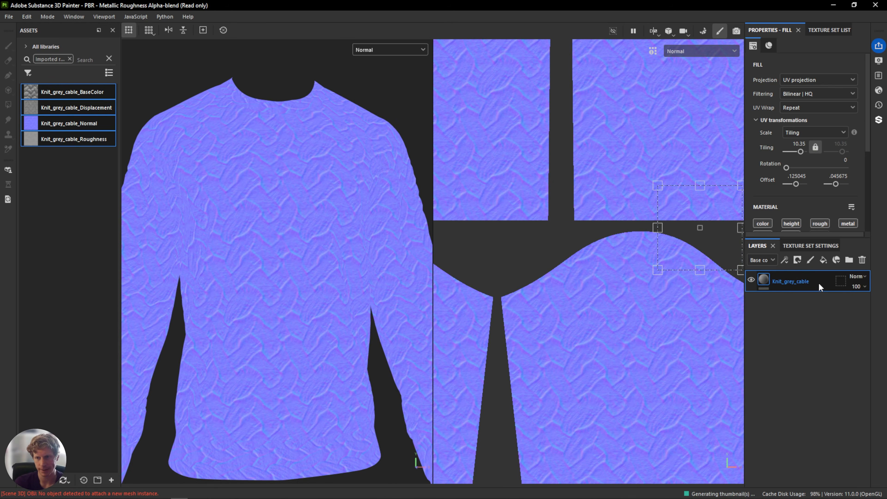
Replace the Knit_grey_cable layer with a new fill layer and enable its height, roughness and normal channels.
key("Delete")
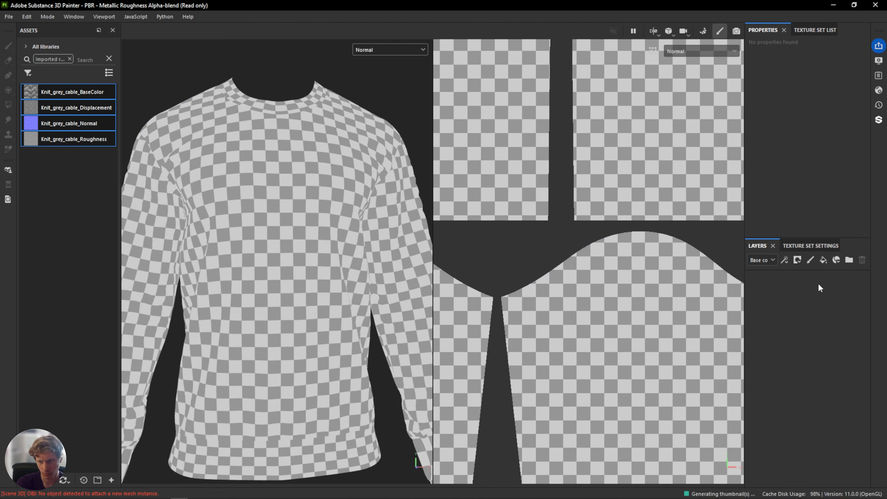
left_click(822, 260)
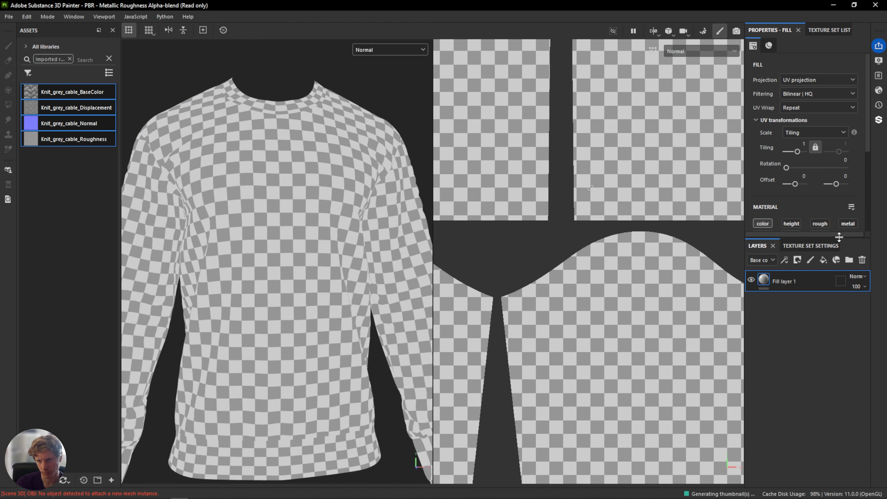
left_click_drag(839, 241, 838, 295)
scroll(833, 136, "down", 1)
scroll(832, 132, "down", 2)
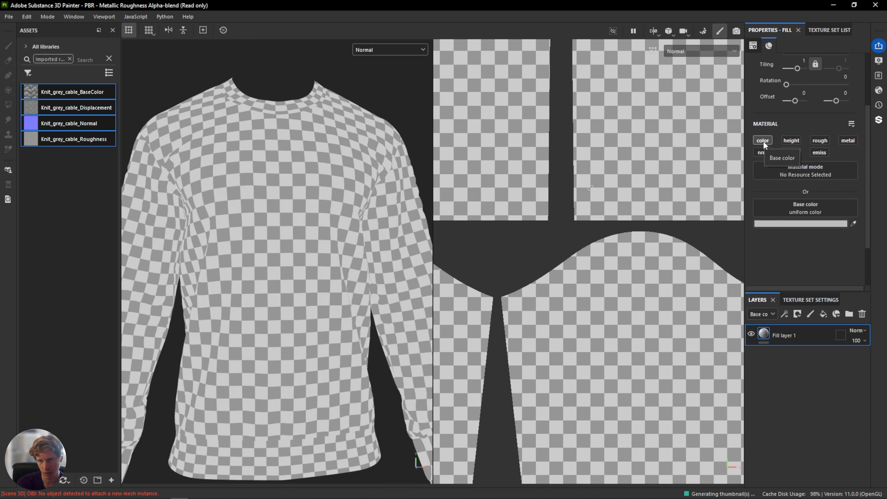
left_click(790, 140)
left_click(824, 140)
left_click(762, 152)
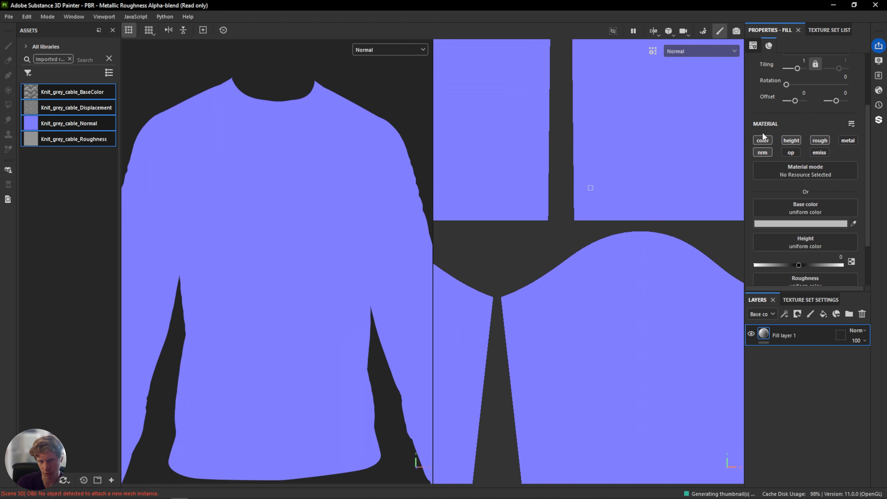
Assign the BaseColor, Displacement, Normal and Roughness textures to the fill layer's matching color, height, normal and roughness slots.
left_click(389, 51)
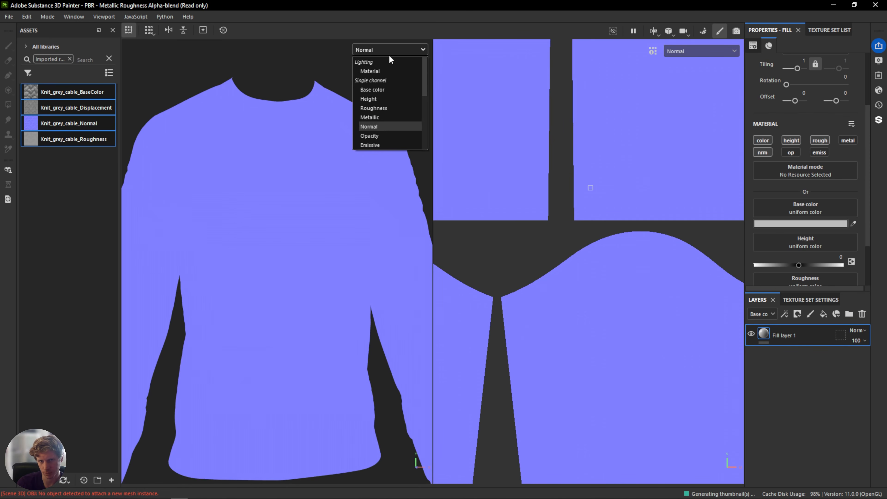
left_click(388, 72)
left_click(398, 51)
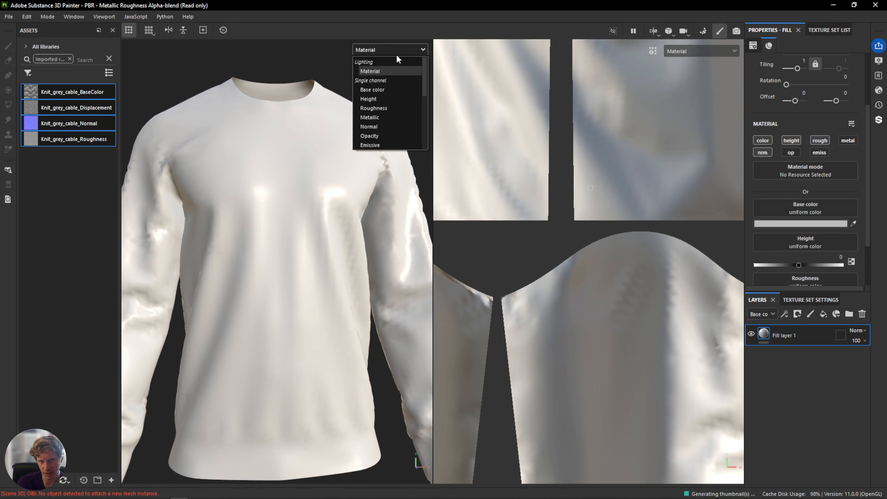
left_click(369, 71)
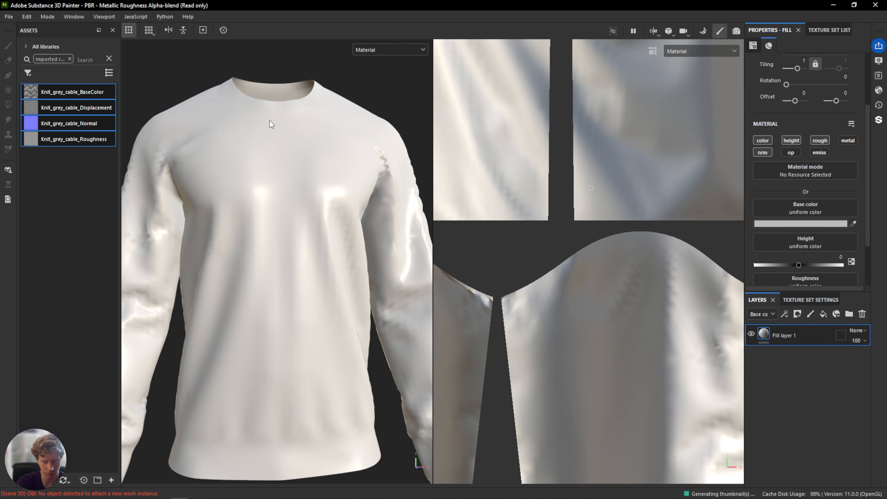
left_click_drag(269, 120, 330, 160, "alt")
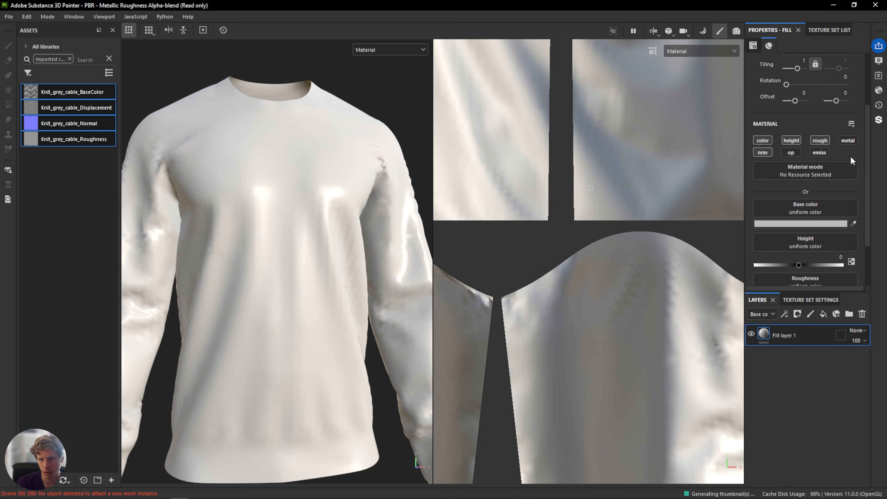
scroll(819, 198, "down", 3)
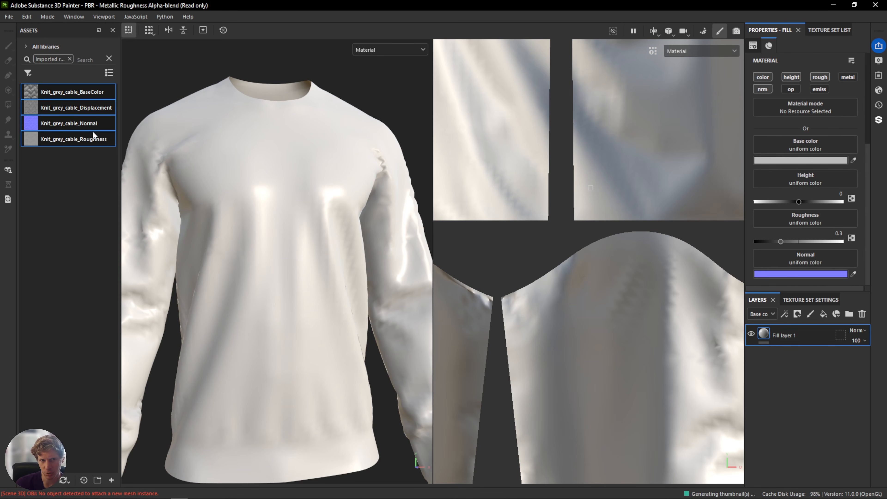
left_click_drag(78, 96, 817, 143)
left_click(77, 110)
left_click_drag(77, 110, 815, 171)
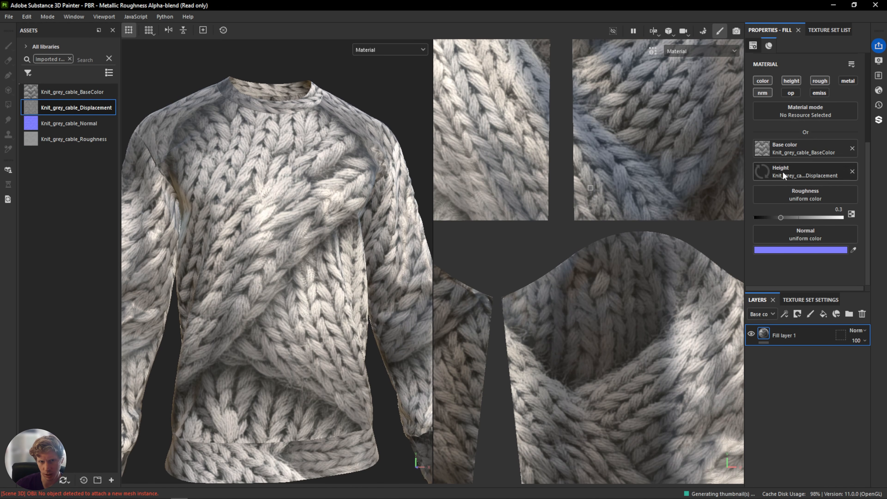
left_click(51, 124)
left_click_drag(52, 124, 822, 236)
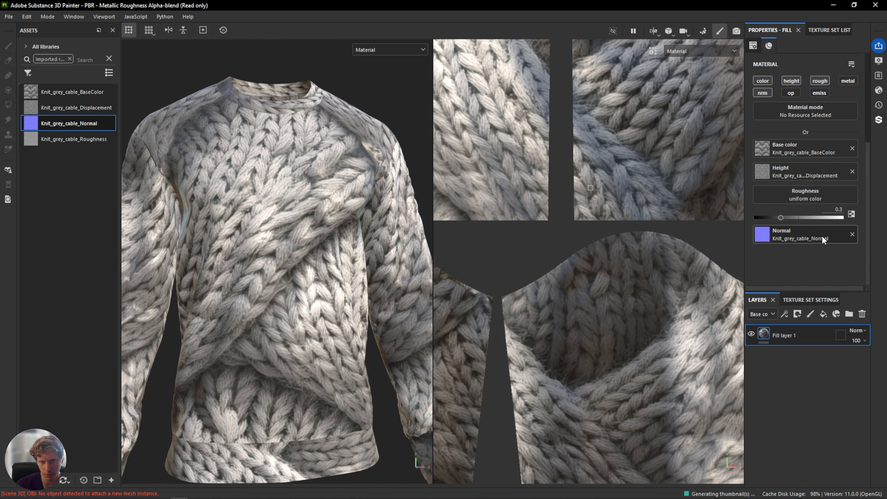
mouse_move(76, 139)
left_mouse_down()
mouse_move(799, 214)
mouse_move(809, 193)
left_mouse_up()
Switch the 3D viewport to display the Normal channel.
left_click(371, 50)
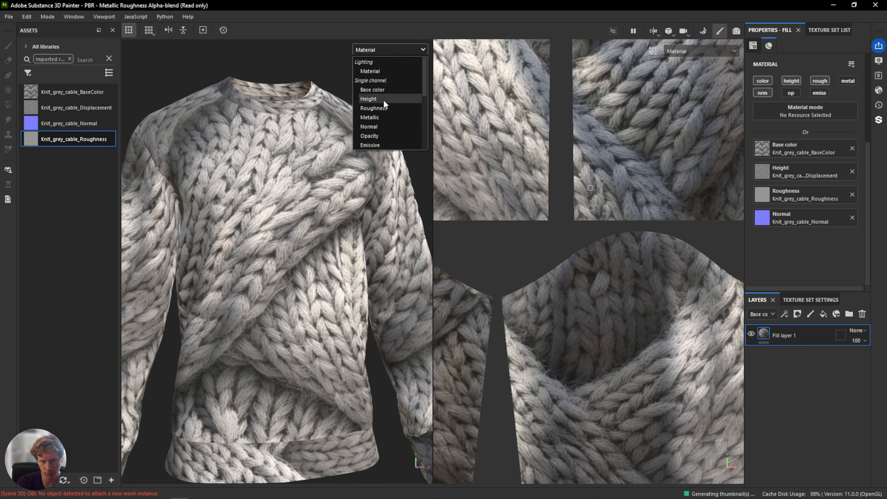
left_click(390, 124)
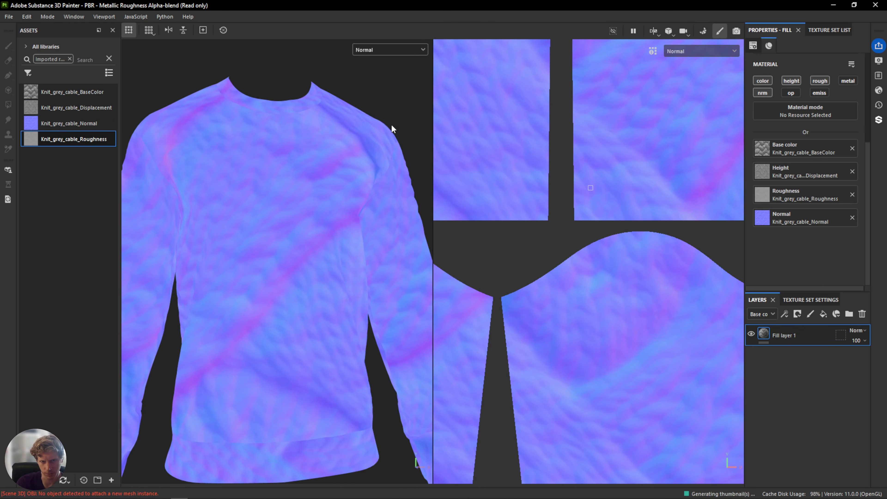
Preview the Height channel in the viewport, then return to the full Material view.
left_click(407, 52)
left_click(383, 95)
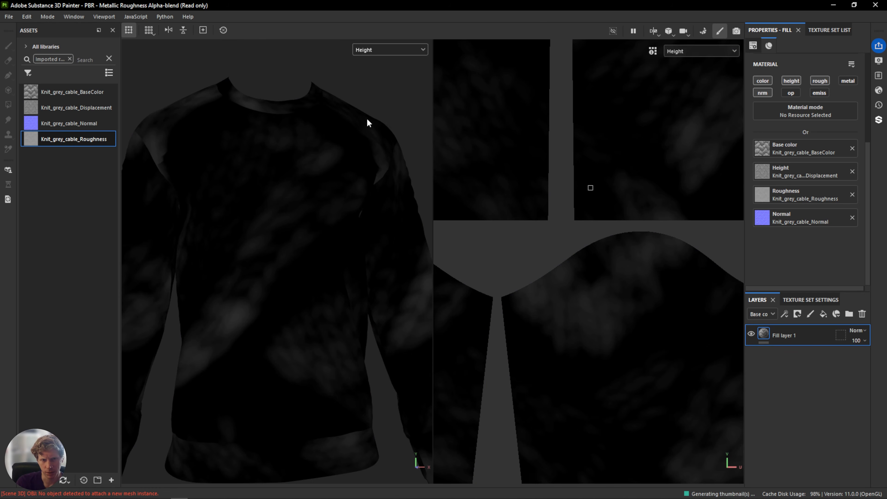
left_click(396, 52)
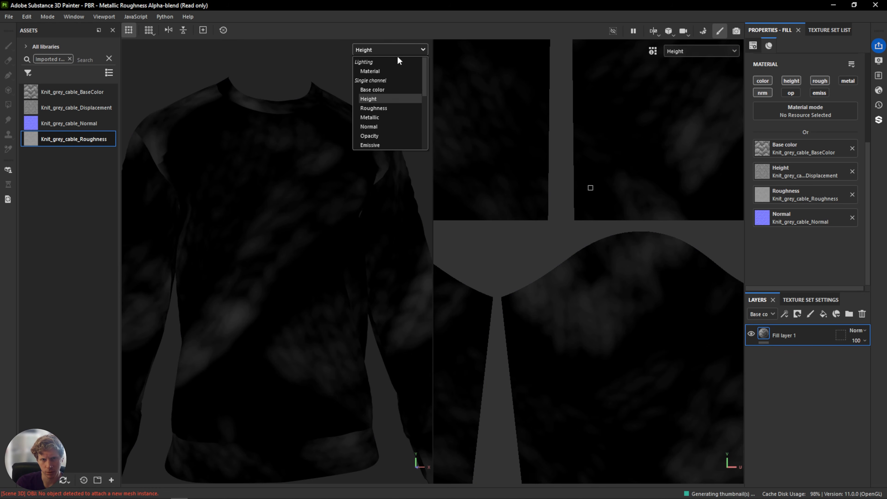
left_click(393, 71)
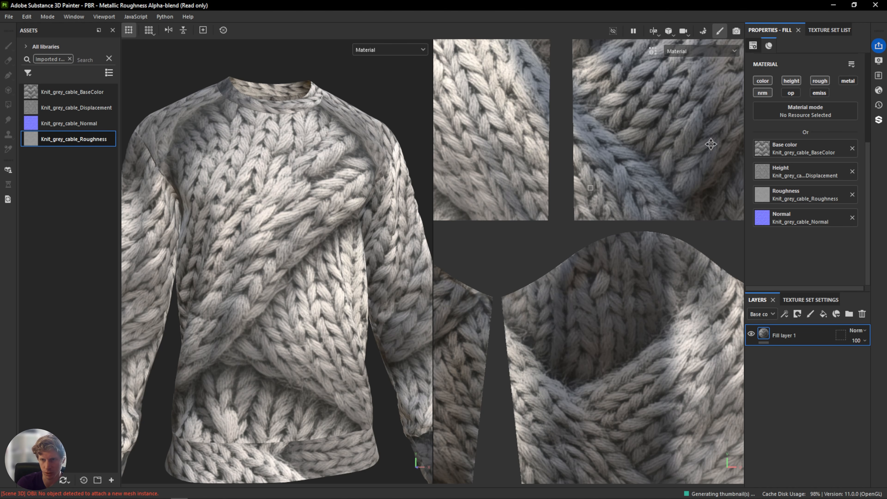
Set the fill layer's UV tiling to 10.11.
scroll(819, 167, "up", 2)
scroll(819, 167, "up", 3)
left_click_drag(796, 152, 792, 154)
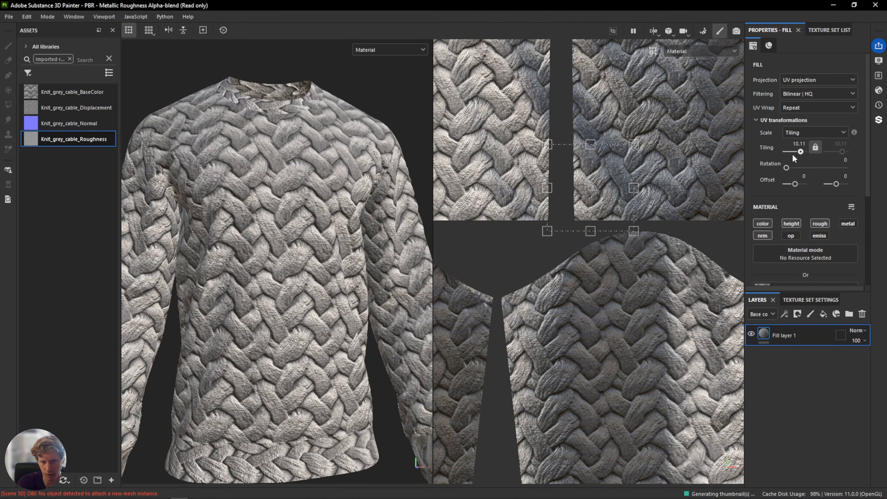
Shift the fill's UV offset slightly by moving the projection in the 2D view.
left_click_drag(603, 207, 629, 238)
scroll(296, 245, "up", 3)
scroll(298, 242, "down", 5)
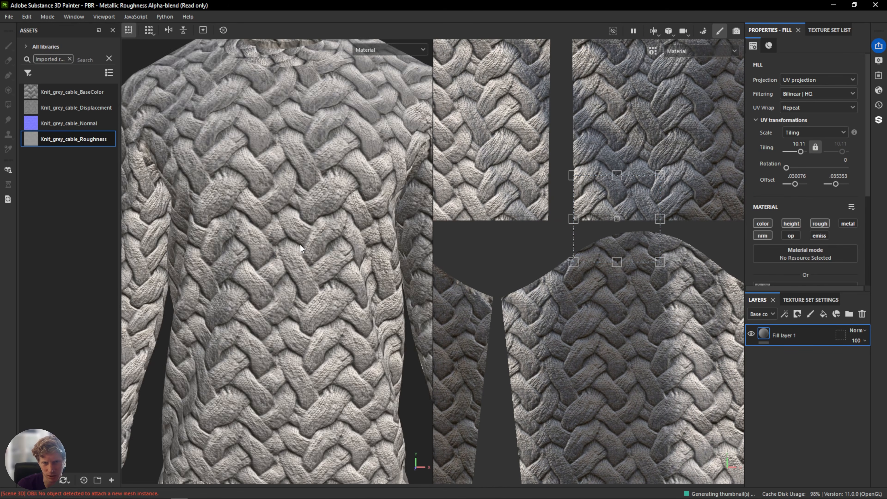
Inspect the tiled cable-knit texture on the sweater from several angles in the 3D viewport.
left_click_drag(300, 245, 345, 245, "alt")
middle_click_drag(345, 245, 368, 209, "alt")
left_click_drag(368, 209, 349, 222, "alt")
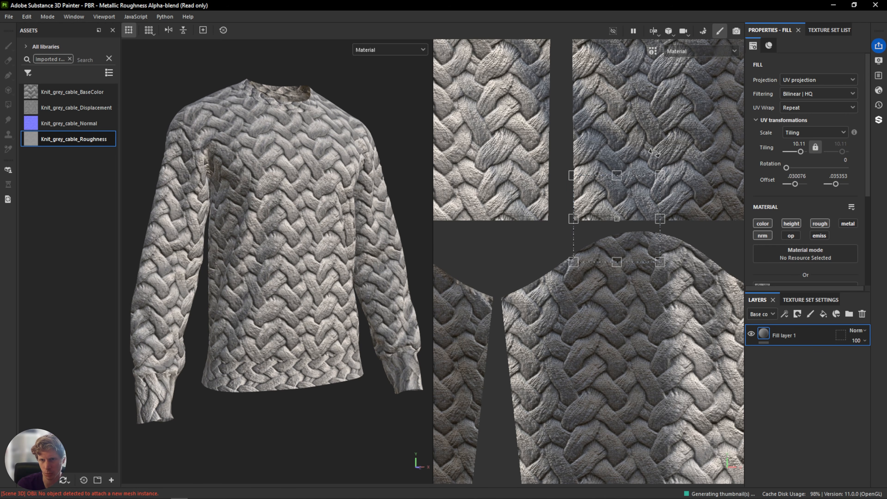
left_click_drag(363, 243, 378, 254, "alt")
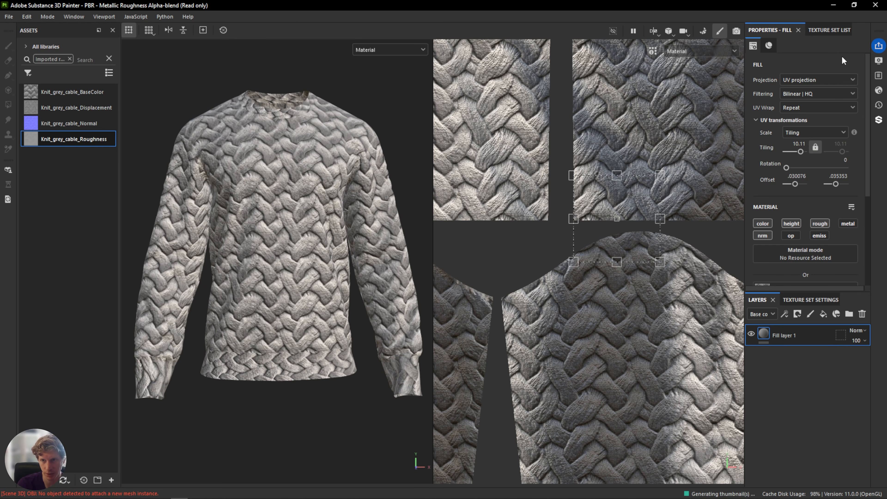
scroll(333, 216, "up", 5)
middle_click_drag(391, 112, 344, 179, "alt")
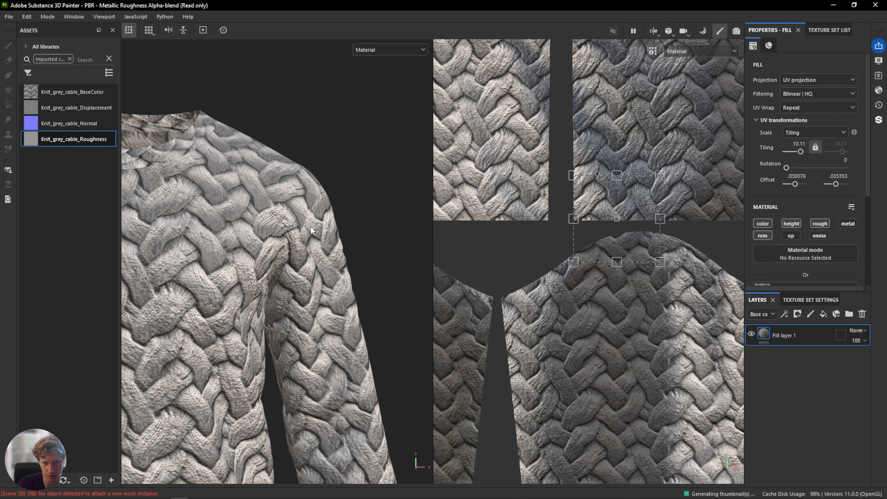
key("f")
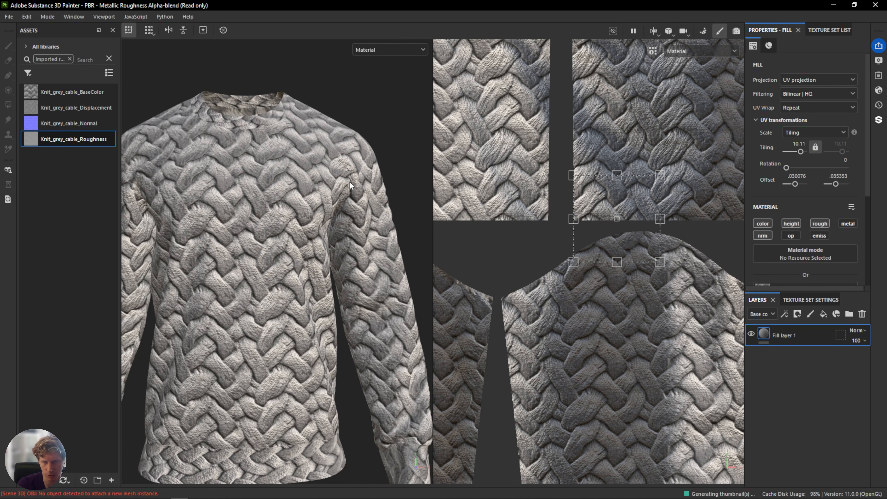
Open the shader settings and set the displacement scale to 0.5.
left_click(878, 91)
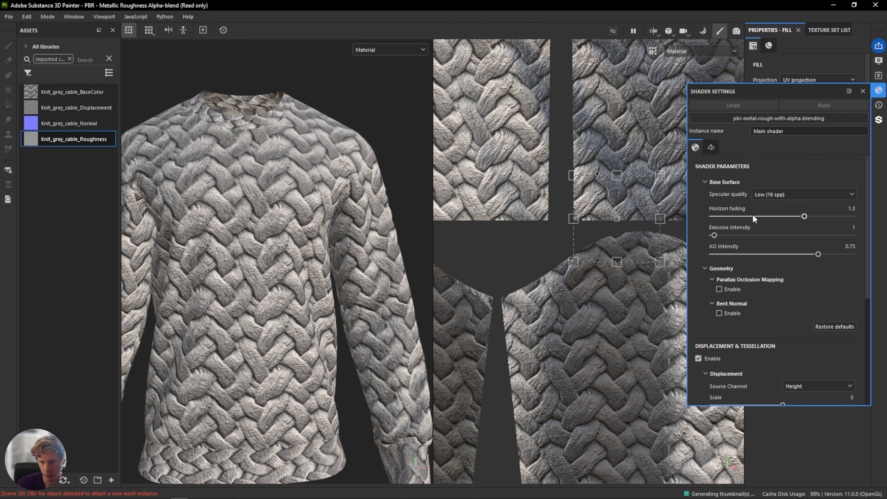
scroll(750, 214, "down", 5)
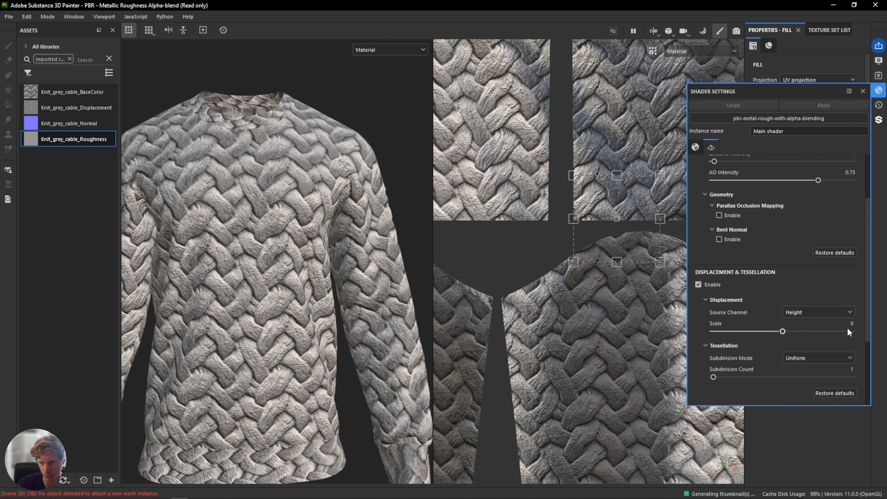
left_click(859, 323)
type("1")
key("Return")
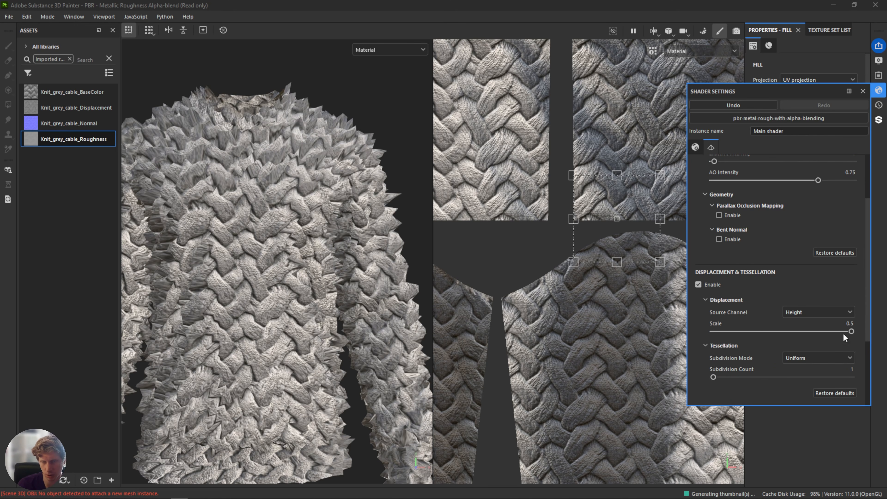
left_click_drag(280, 215, 318, 256, "alt")
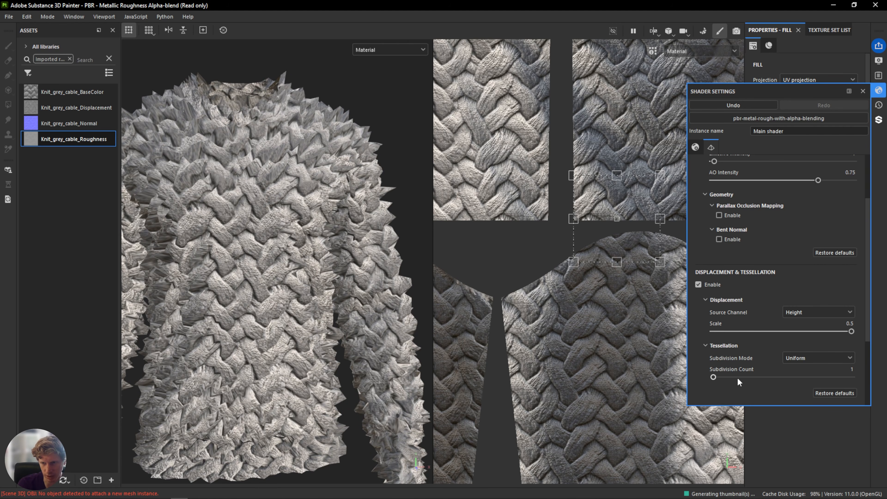
Raise the tessellation subdivision count to 5.15.
mouse_move(714, 376)
left_mouse_down()
mouse_move(765, 376)
mouse_move(731, 376)
left_mouse_up()
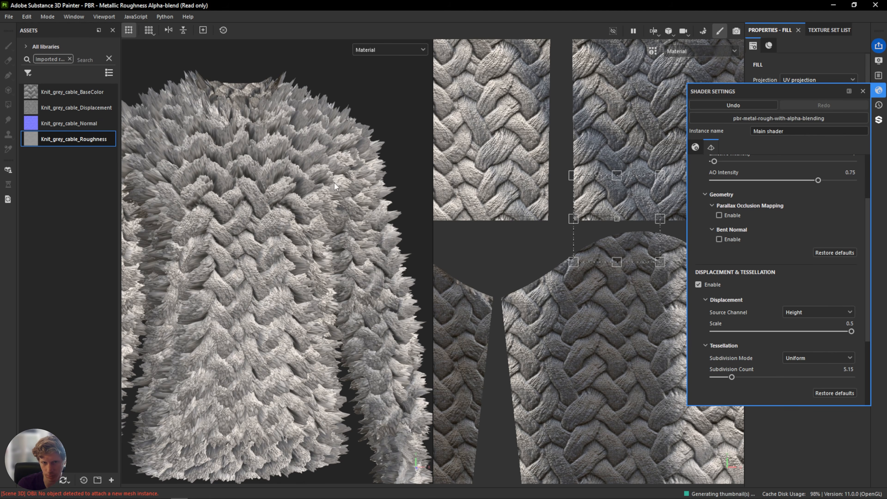
middle_click_drag(228, 201, 220, 220, "alt")
right_click_drag(220, 219, 301, 197, "alt")
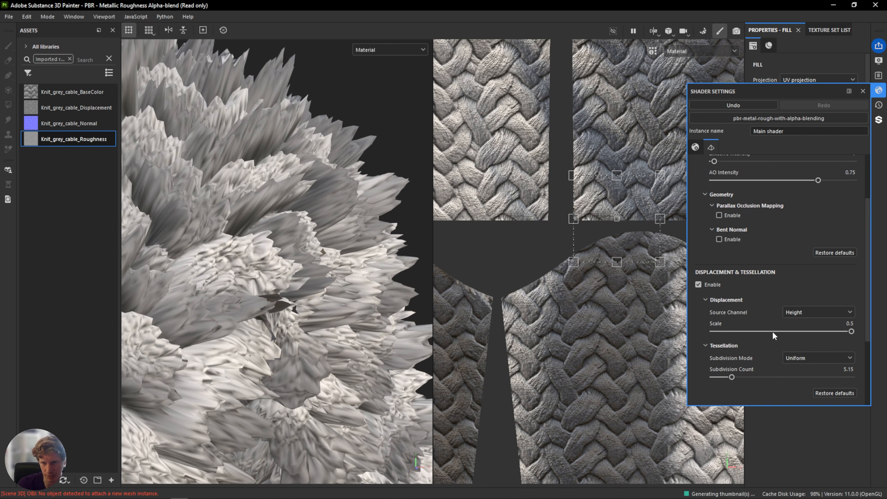
Fine-tune the displacement scale to 0.25 and close the shader settings.
left_click_drag(852, 332, 801, 335)
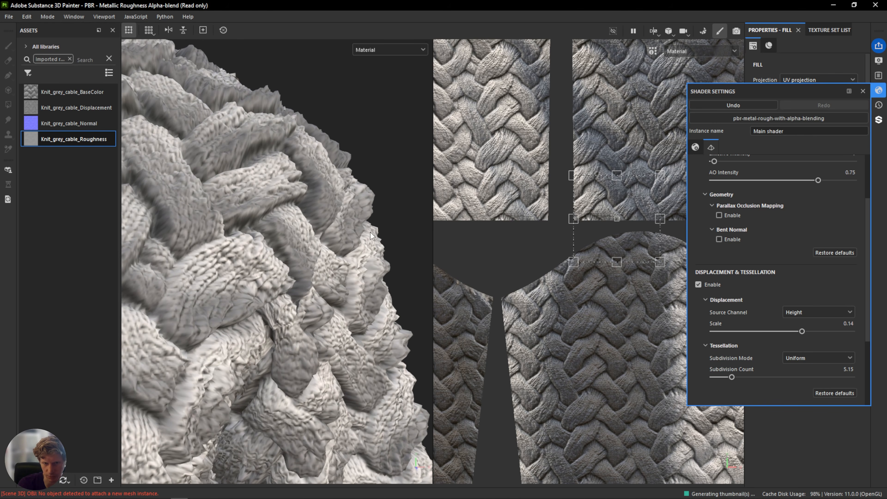
scroll(371, 235, "down", 10)
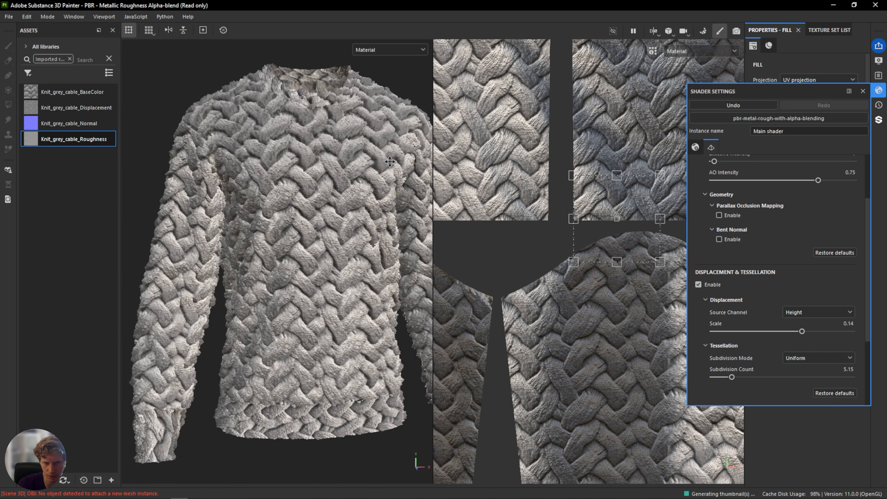
left_click_drag(389, 162, 359, 186, "alt")
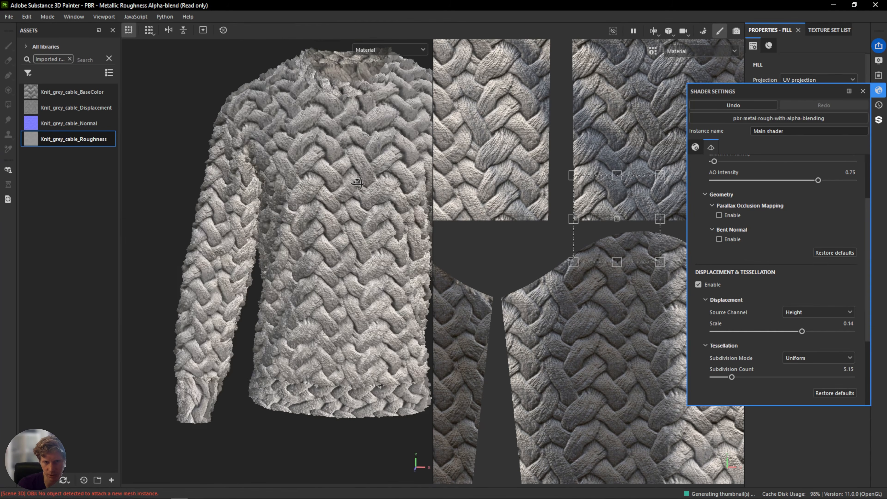
scroll(272, 197, "up", 10)
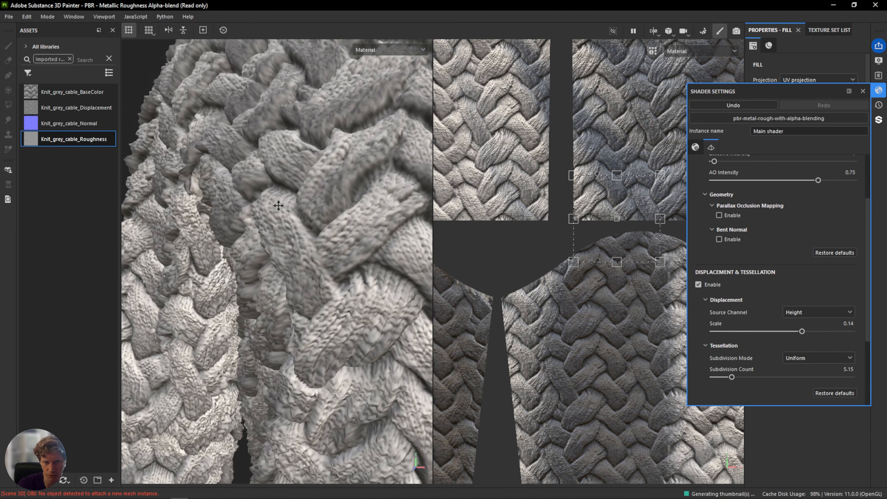
left_click_drag(273, 196, 269, 160, "alt")
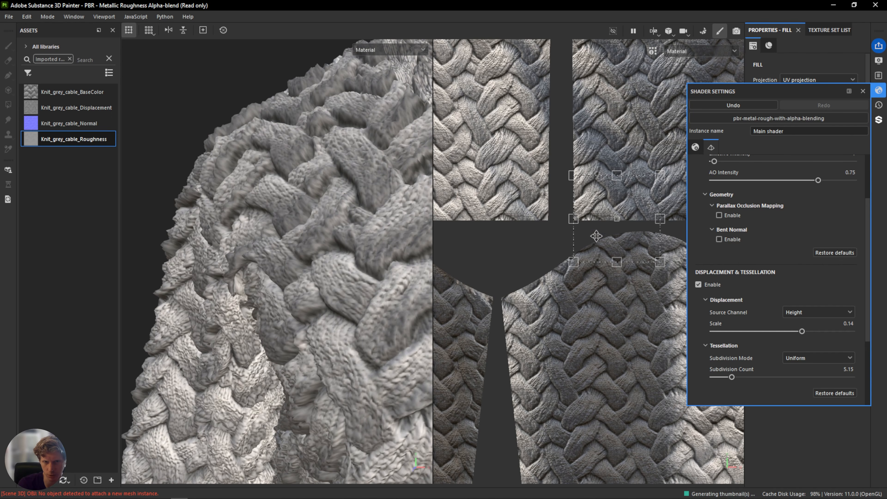
left_click_drag(802, 330, 812, 330)
left_click_drag(326, 319, 369, 297, "alt")
left_click_drag(388, 251, 405, 236, "alt")
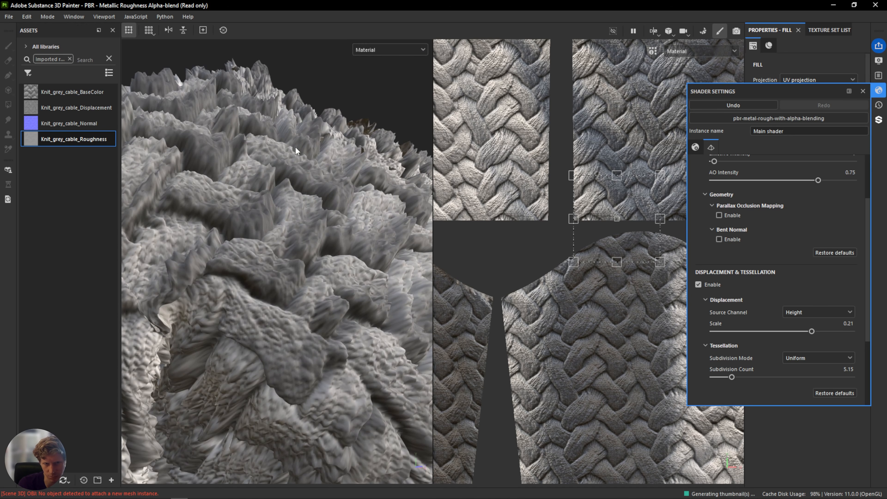
left_click_drag(326, 236, 306, 244, "alt")
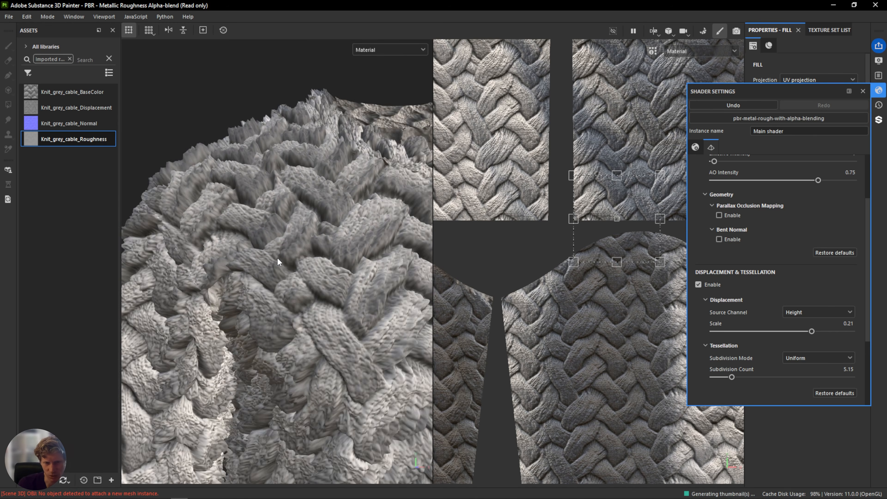
scroll(277, 258, "down", 10)
left_click_drag(329, 280, 338, 219, "alt")
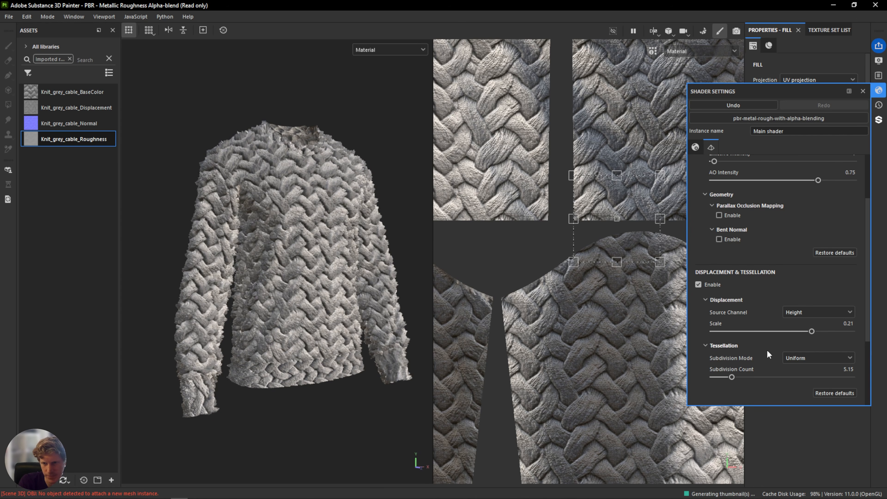
left_click_drag(807, 334, 816, 329)
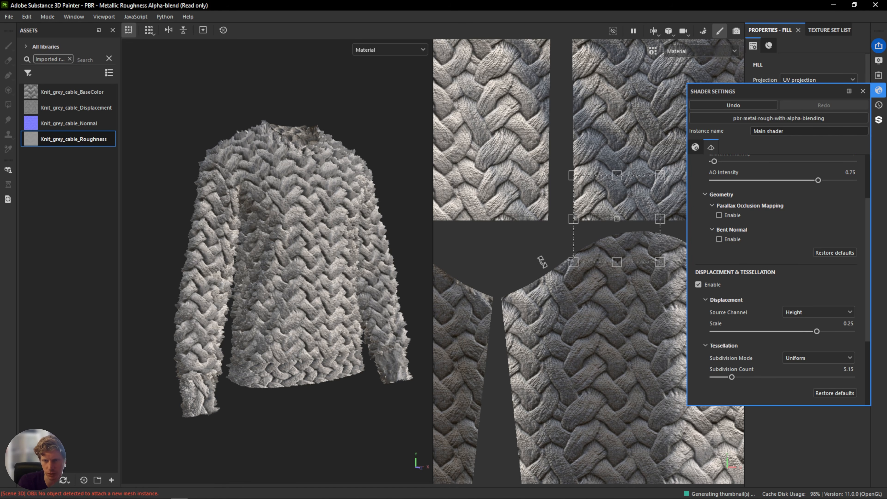
left_click(866, 93)
scroll(279, 257, "up", 5)
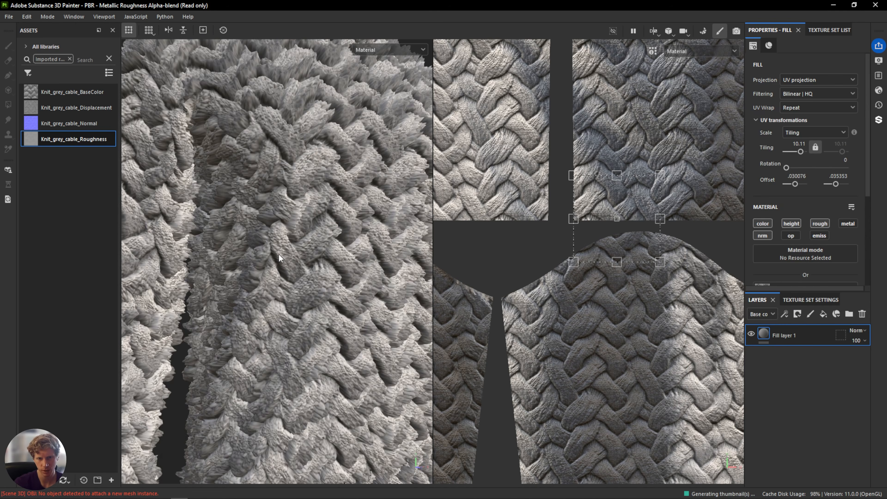
scroll(279, 258, "down", 3)
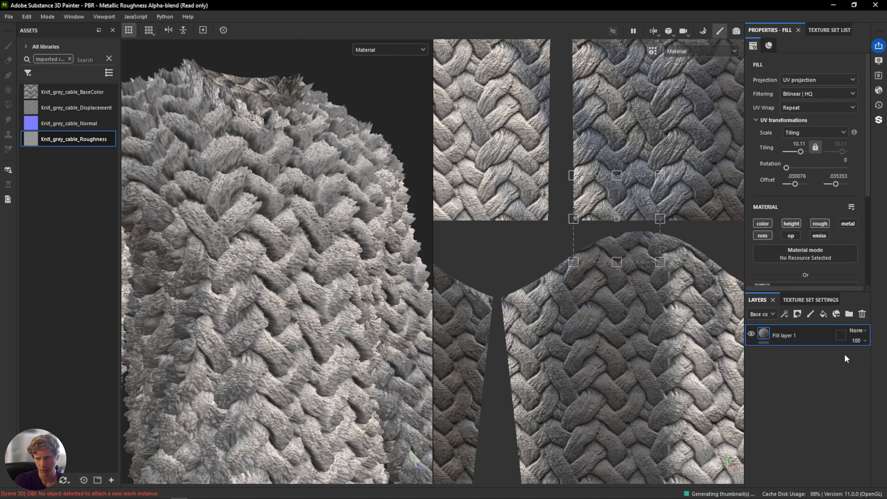
Rename the fill layer to knit_cable.
double_click(793, 336)
type("knit_cable")
key("Return")
Add a Blur filter to the knit_cable layer with blur intensity 1.07.
right_click(793, 333)
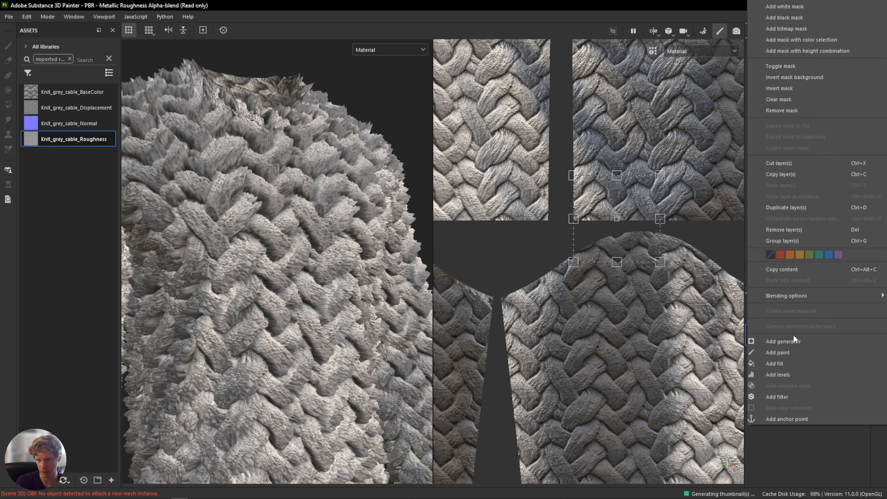
left_click(790, 399)
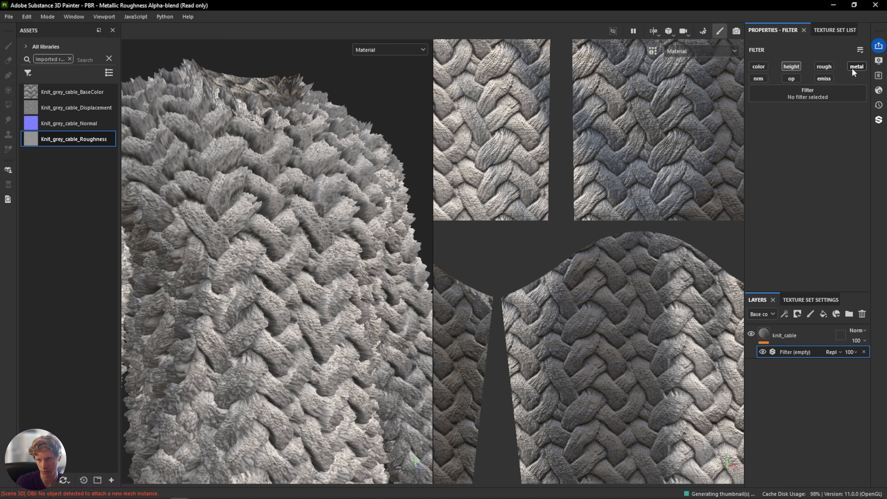
left_click(799, 94)
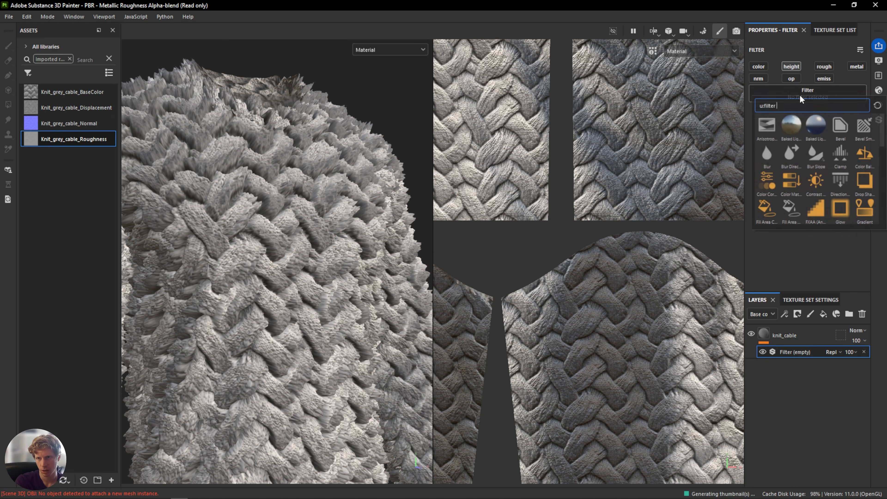
left_click(766, 153)
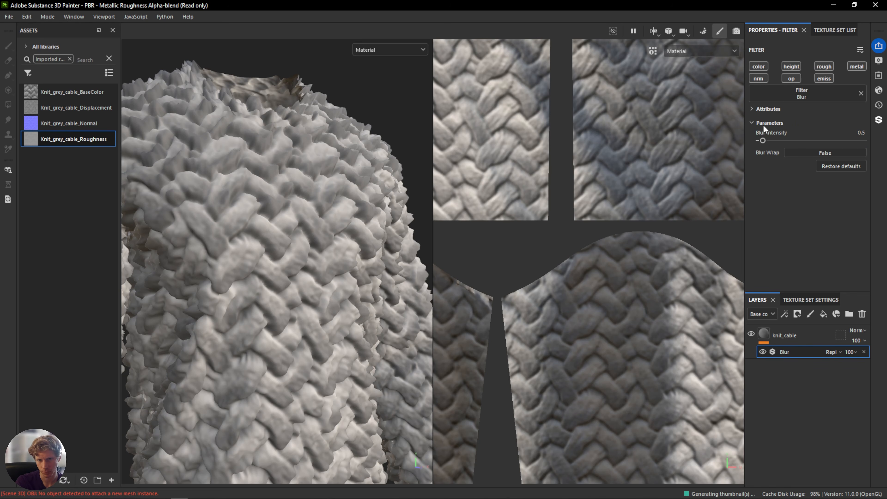
mouse_move(762, 140)
left_mouse_down()
mouse_move(779, 139)
mouse_move(766, 141)
left_mouse_up()
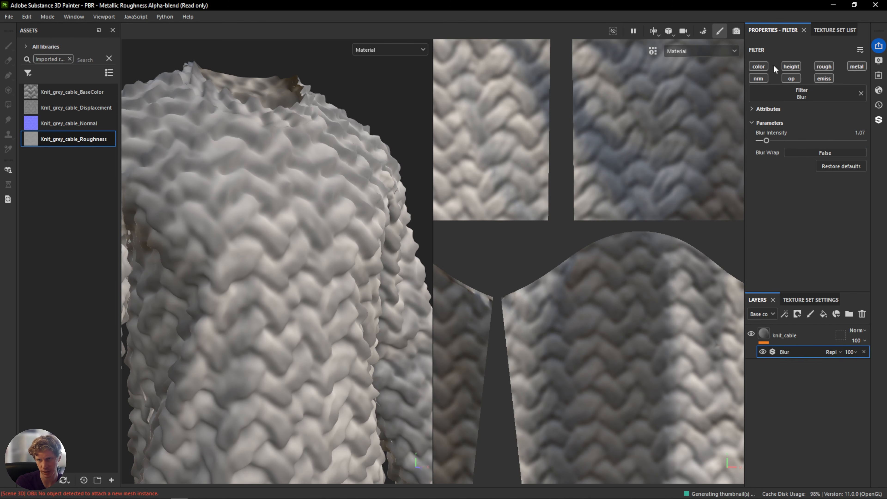
Exclude the color channel from the Blur filter.
left_click(759, 67)
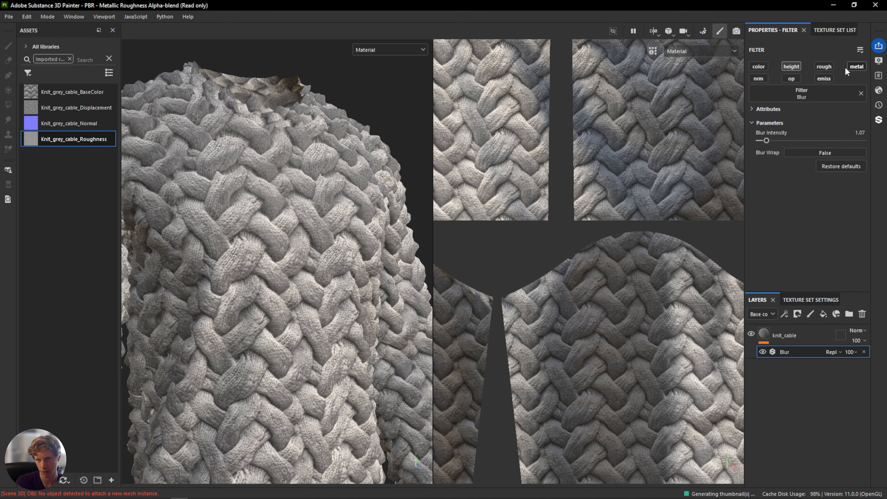
left_click_drag(368, 143, 262, 220, "alt")
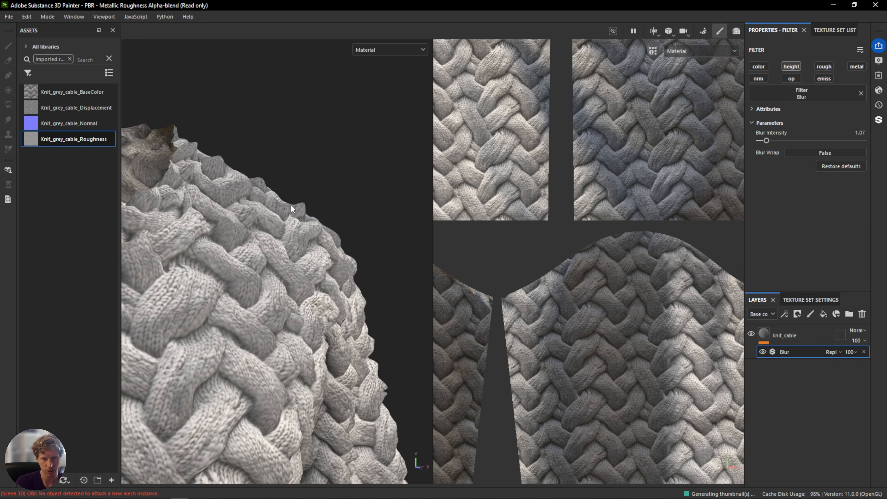
scroll(261, 217, "up", 2)
Set the Blur filter's intensity to 1.14.
left_click_drag(766, 140, 480, 171)
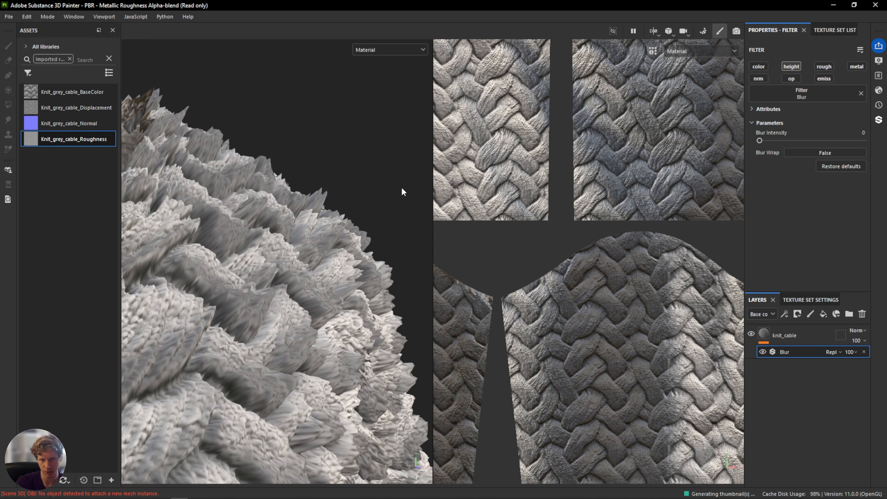
mouse_move(759, 141)
left_mouse_down()
mouse_move(884, 143)
mouse_move(756, 148)
mouse_move(766, 148)
left_mouse_up()
left_click_drag(346, 225, 289, 242, "alt")
right_click_drag(291, 242, 241, 269, "alt")
middle_click_drag(241, 269, 337, 170, "alt")
left_click_drag(338, 171, 380, 154, "alt")
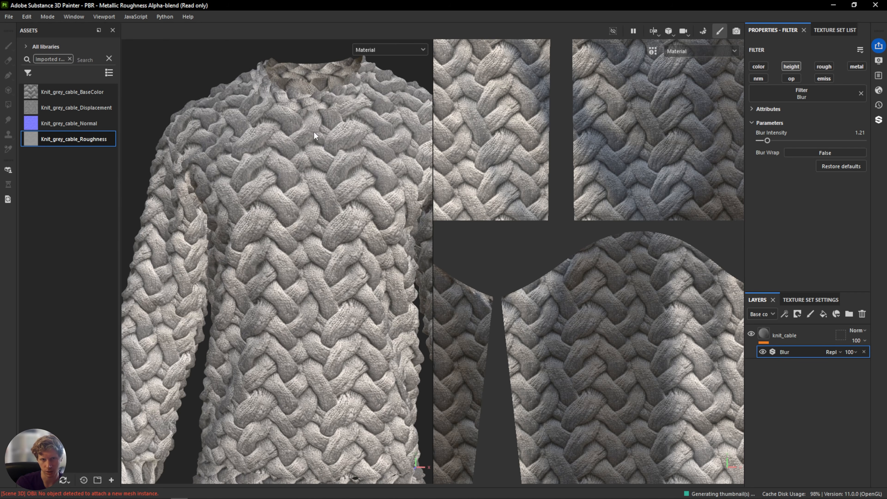
mouse_move(766, 144)
left_mouse_down()
mouse_move(774, 143)
mouse_move(766, 144)
left_mouse_up()
mouse_move(247, 206)
left_mouse_down("alt")
mouse_move(305, 217)
mouse_move(263, 208)
left_mouse_up("alt")
scroll(305, 217, "down", 2)
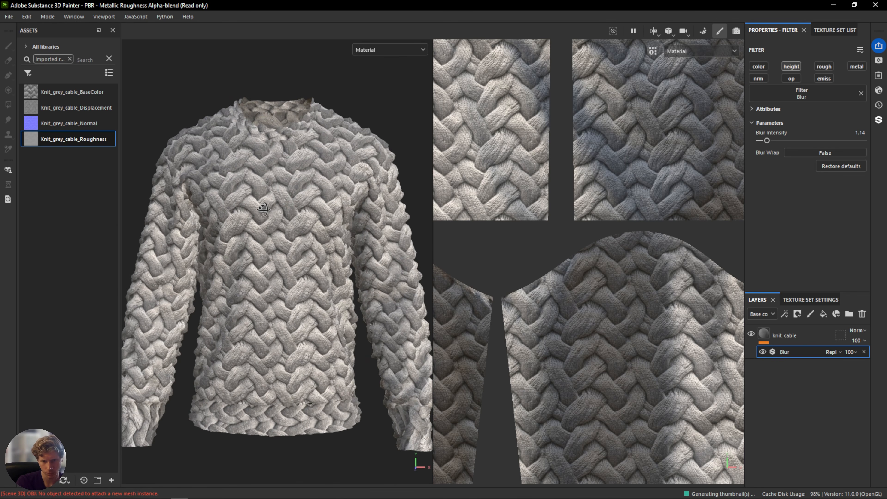
Add a new fill layer above knit_cable and rename it colour_overlay.
left_click(790, 339)
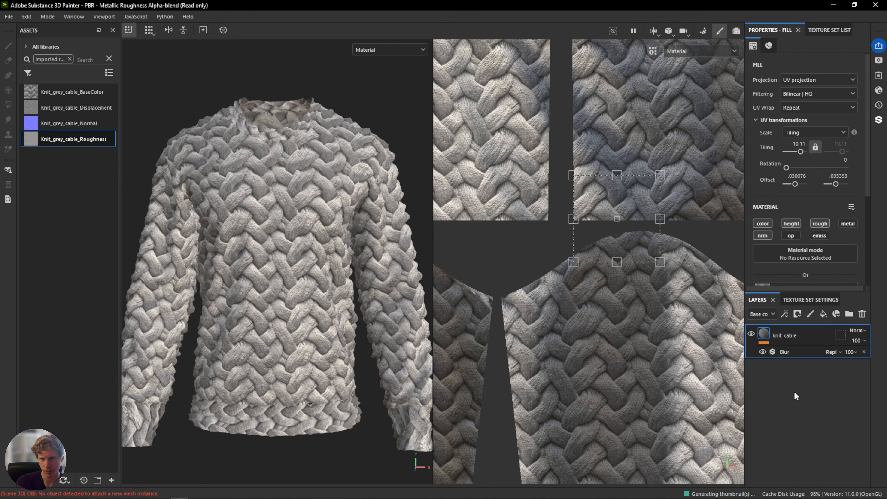
left_click(823, 313)
double_click(787, 336)
type("d")
type("olour_oveer")
type("lay")
key("Return")
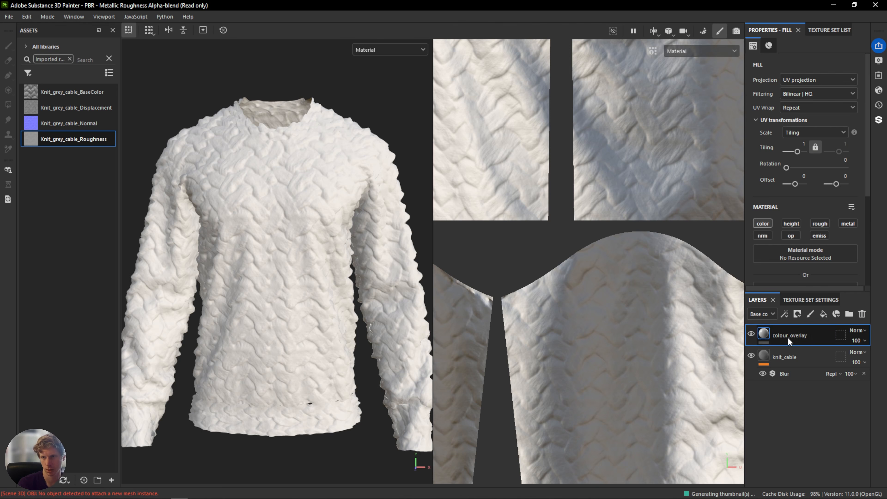
Set the colour_overlay fill's base color to blue 2566EB.
scroll(811, 243, "down", 2)
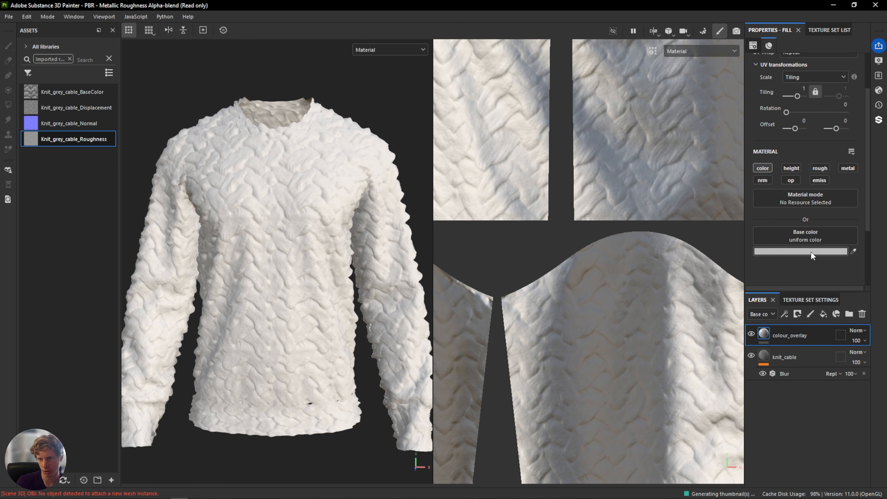
left_click(808, 252)
left_click(793, 321)
left_click_drag(770, 304, 795, 328)
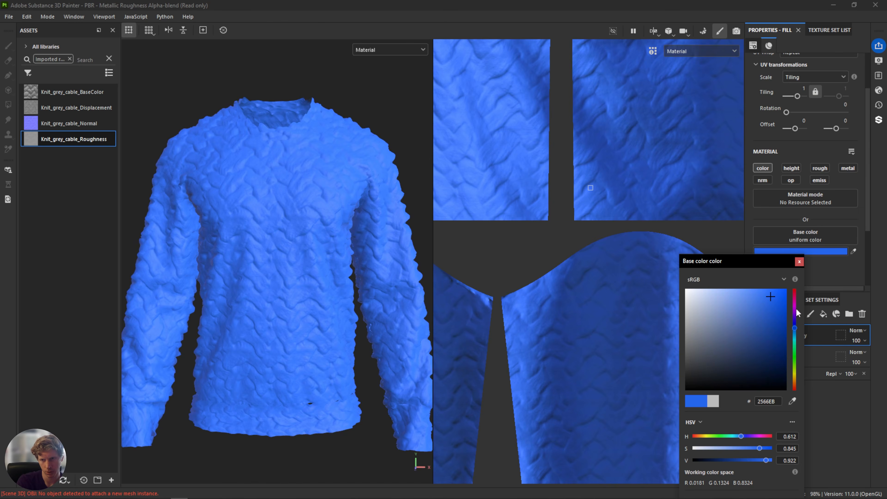
left_click(799, 261)
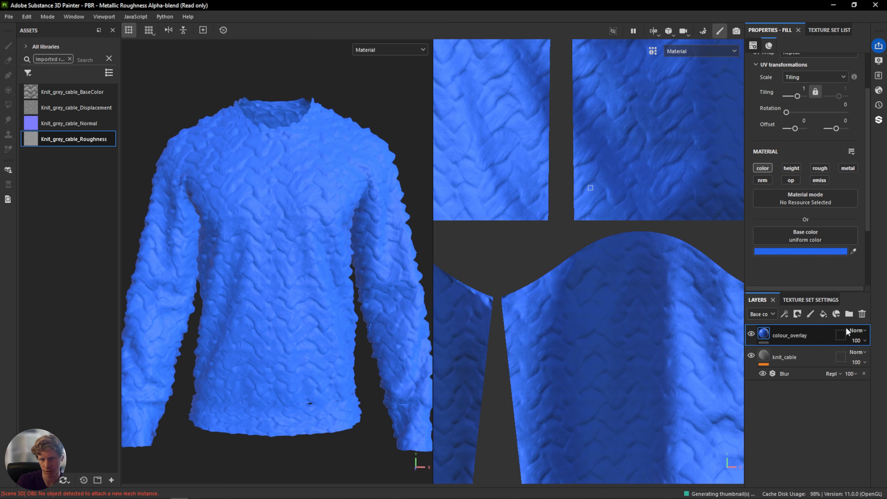
Set the colour_overlay layer's blend mode to Color, checking it in the base color channel.
scroll(277, 201, "up", 5)
scroll(277, 201, "down", 5)
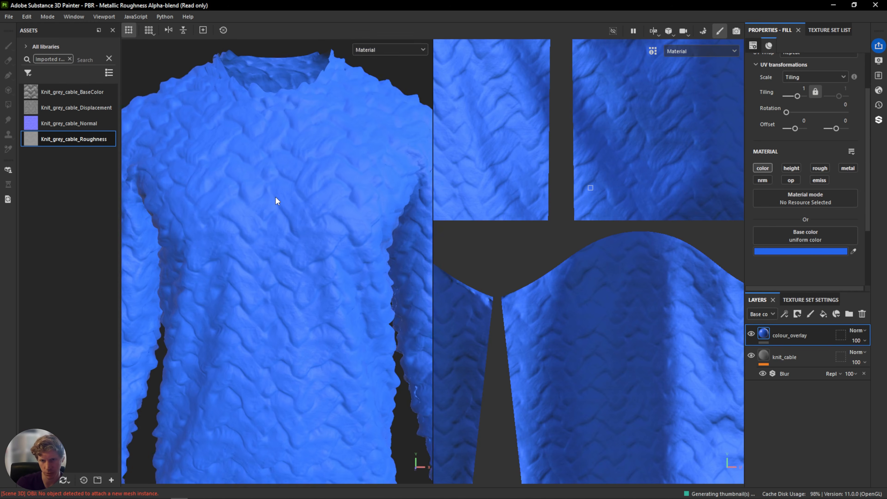
left_click(414, 49)
left_click(395, 92)
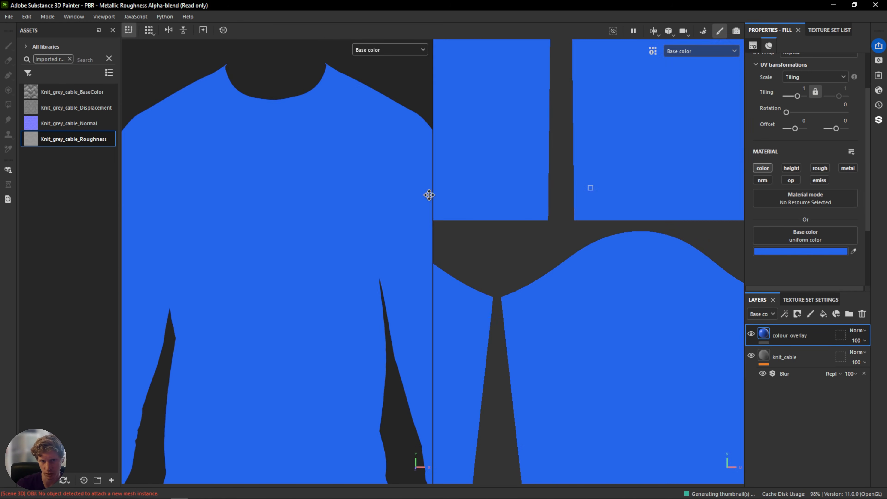
left_click(860, 330)
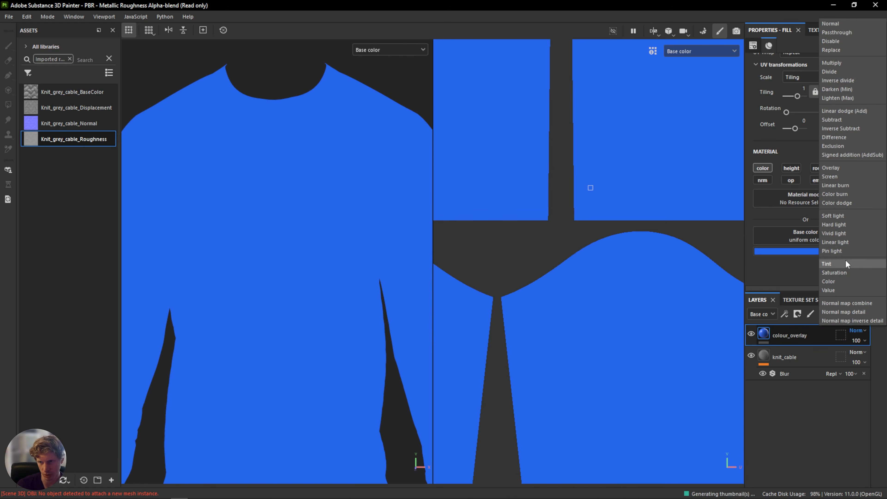
left_click(830, 281)
mouse_move(288, 281)
left_mouse_down("alt")
mouse_move(348, 267)
mouse_move(284, 272)
left_mouse_up("alt")
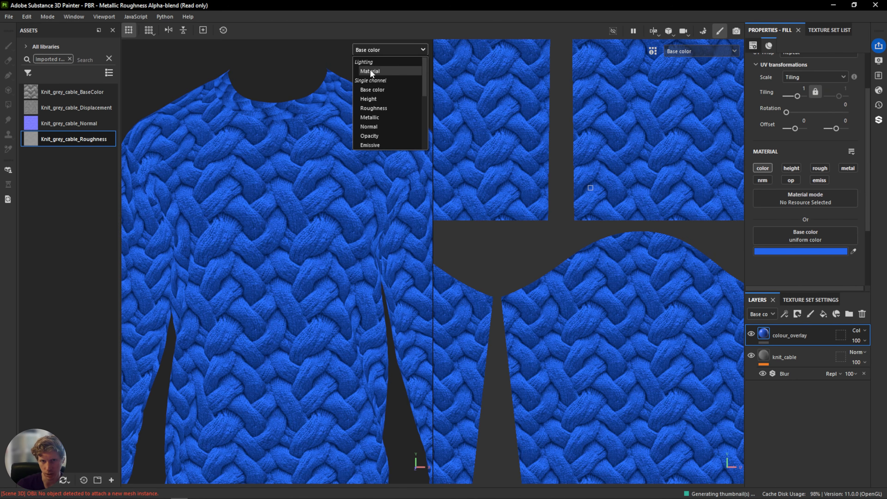
left_click(368, 70)
Change the overlay's base color to a muted blue, 496CB4.
right_click_drag(286, 194, 277, 223, "alt")
scroll(284, 225, "up", 3)
left_click(818, 250)
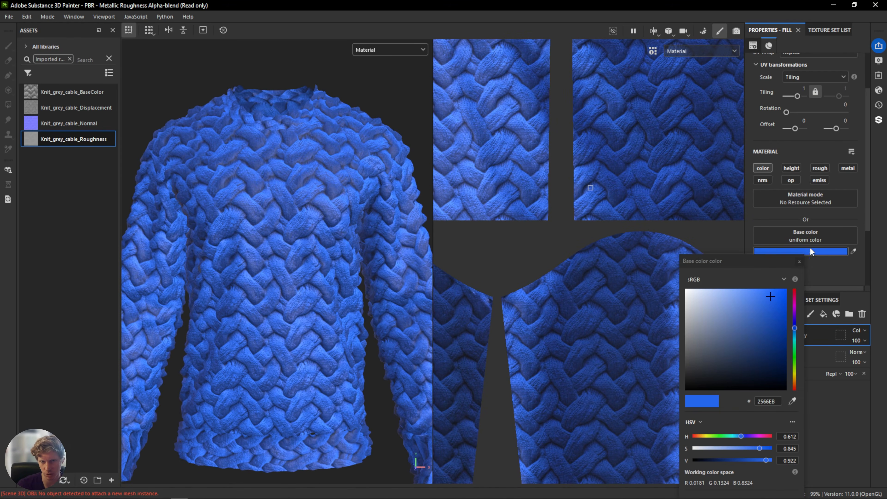
left_click_drag(745, 349, 746, 317)
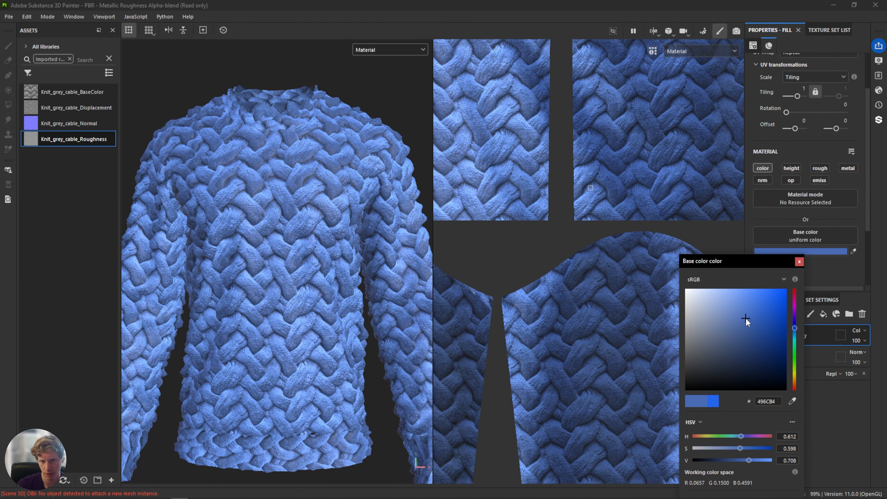
scroll(197, 240, "up", 3)
scroll(332, 217, "up", 3)
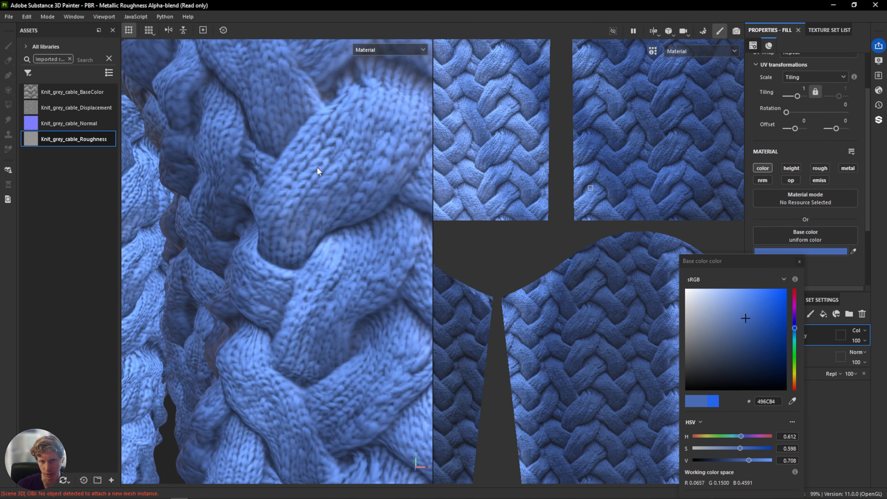
scroll(317, 168, "down", 4)
left_click_drag(317, 168, 360, 209, "alt")
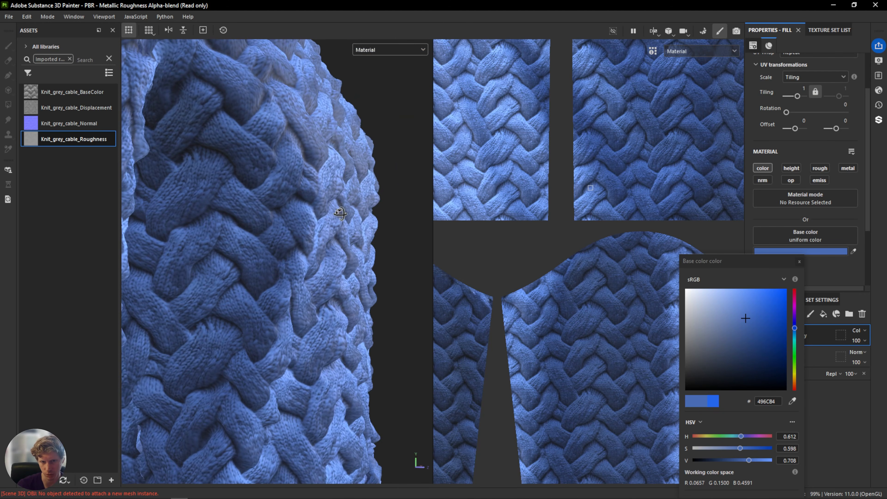
left_click(799, 262)
Inspect the tinted sweater up close and compare it with the reference knit images and renders.
left_click_drag(229, 255, 257, 224, "alt")
scroll(245, 252, "down", 8)
mouse_move(257, 224)
right_mouse_down("shift")
mouse_move(213, 228)
mouse_move(253, 225)
right_mouse_up("shift")
left_click_drag(237, 235, 255, 242, "alt")
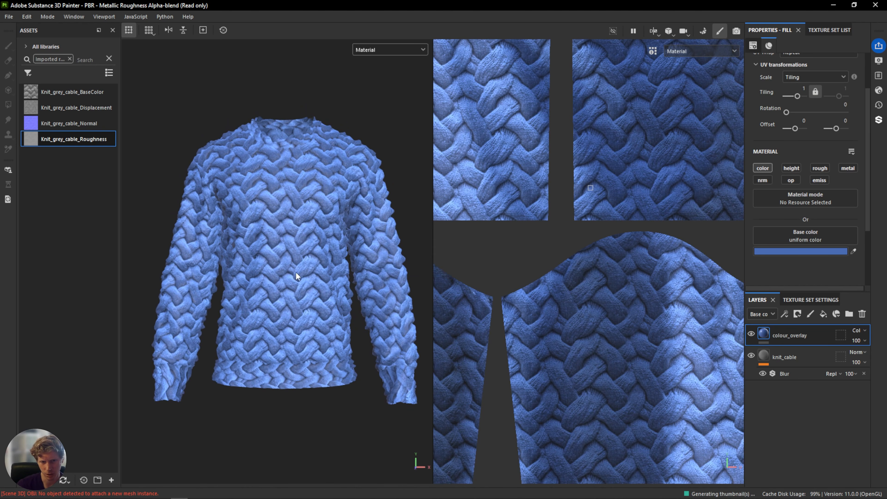
mouse_move(0, 209)
right_mouse_down()
mouse_move(479, 105)
mouse_move(551, 123)
right_mouse_up()
scroll(542, 171, "down", 5)
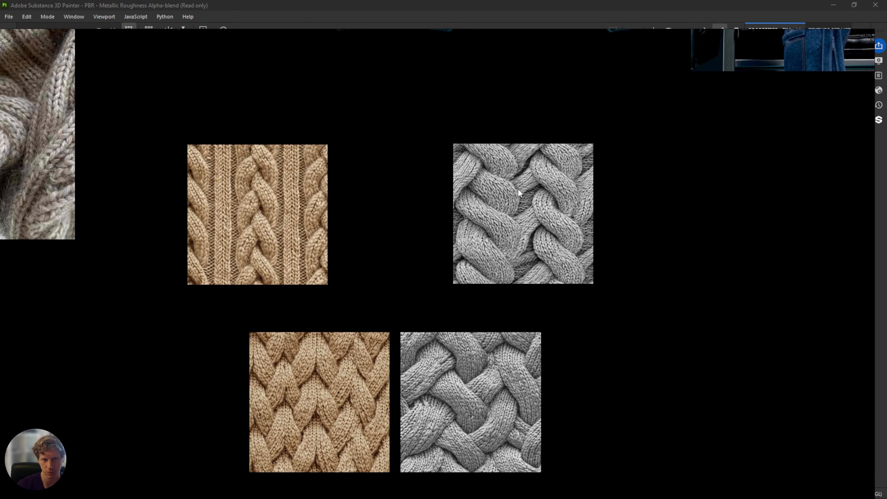
middle_click_drag(518, 188, 298, 335)
middle_click_drag(303, 129, 362, 274)
scroll(363, 273, "up", 5)
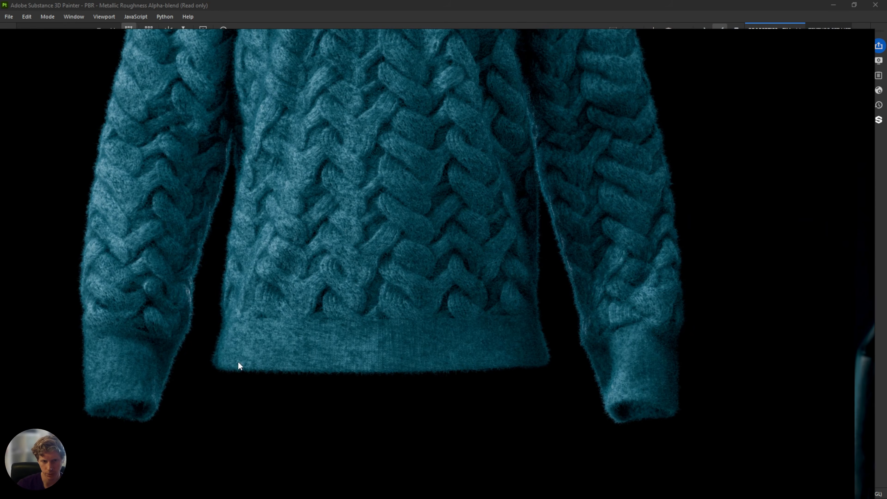
middle_click_drag(414, 190, 404, 299)
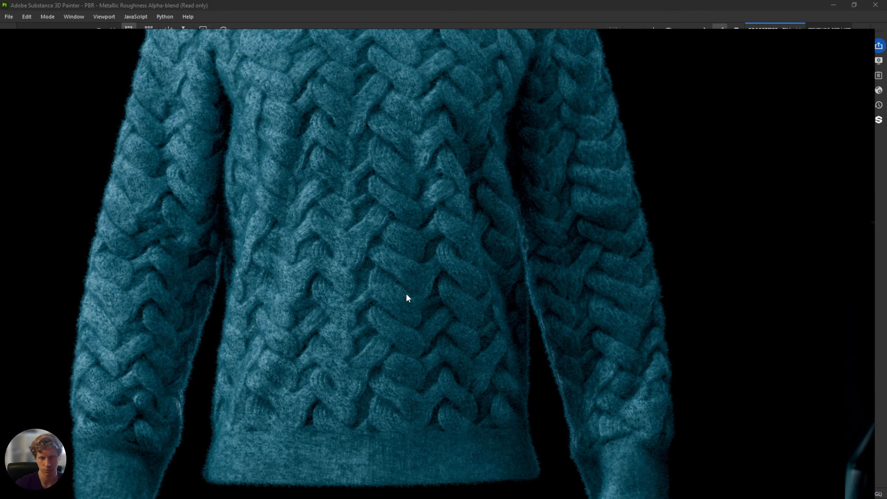
middle_click_drag(385, 261, 375, 369)
middle_click_drag(322, 65, 323, 123)
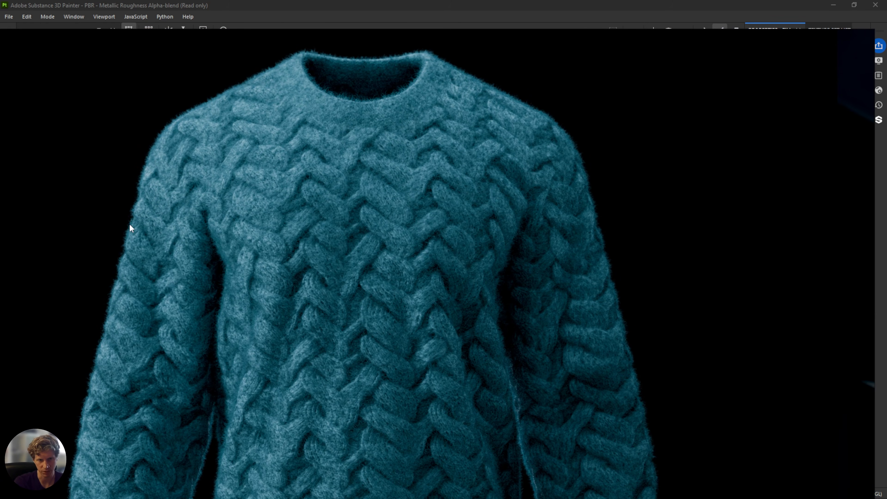
scroll(418, 226, "down", 3)
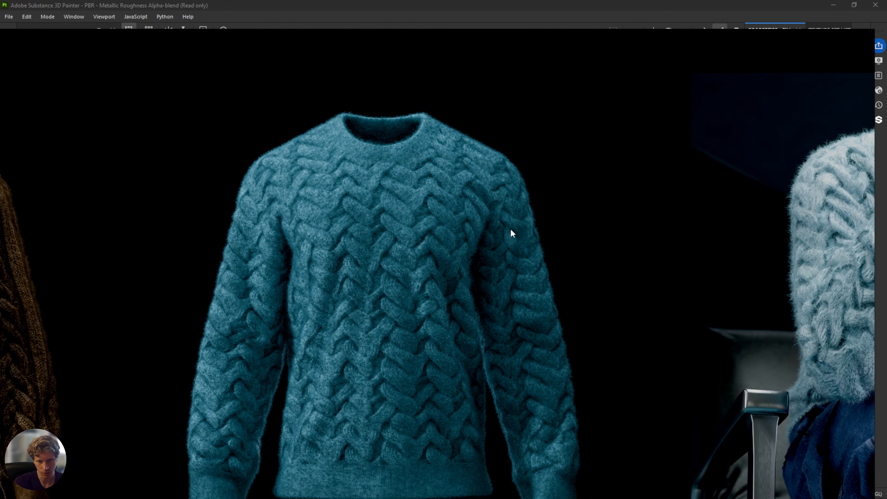
key("alt+Tab")
Add another fill layer between knit_cable and colour_overlay.
scroll(348, 193, "up", 3)
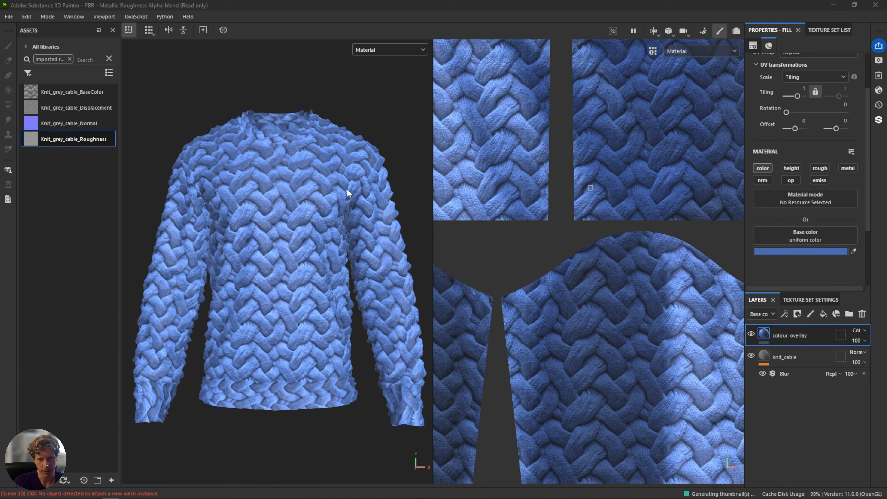
scroll(641, 238, "up", 2)
scroll(641, 238, "down", 5)
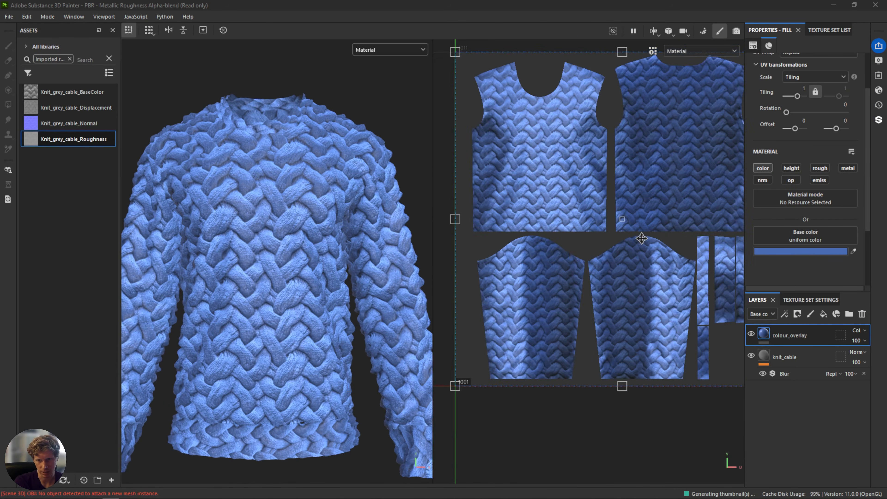
left_click_drag(634, 241, 468, 242)
key("ctrl+z")
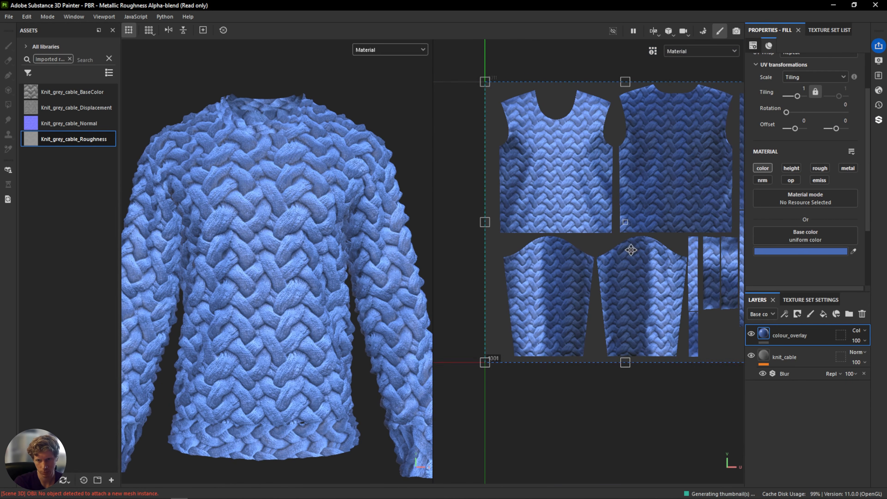
middle_click_drag(639, 258, 485, 251, "alt")
scroll(595, 251, "up", 4)
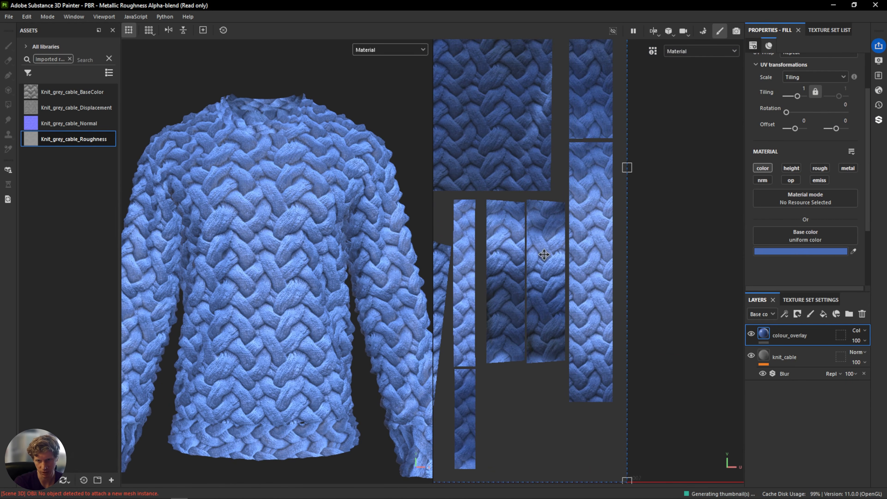
scroll(606, 279, "up", 2)
scroll(593, 265, "down", 2)
scroll(600, 293, "down", 2)
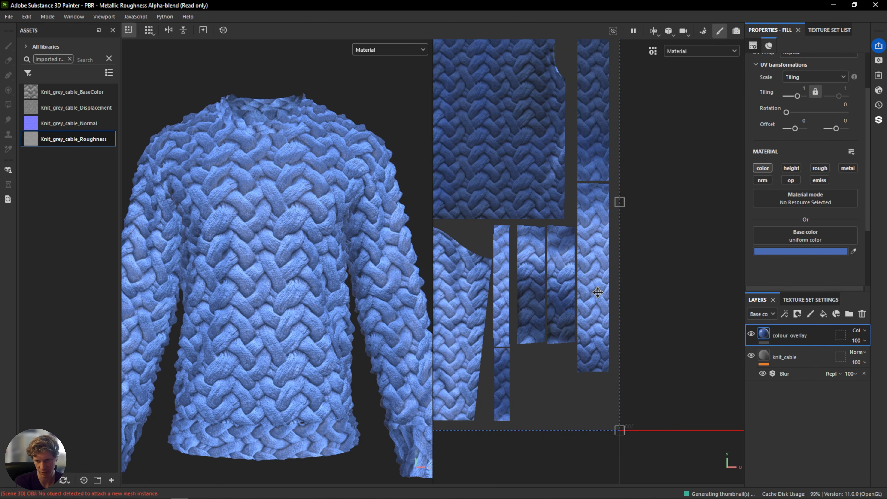
middle_click_drag(578, 275, 592, 267, "alt")
left_click(794, 353)
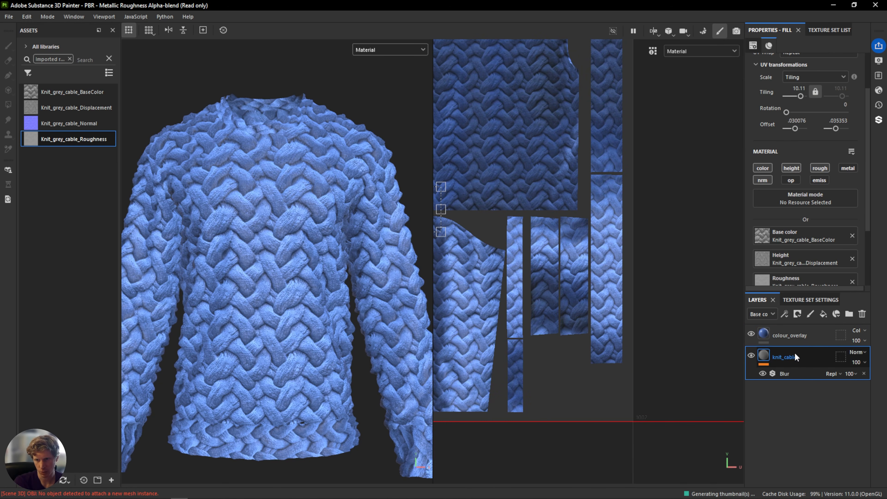
left_click(823, 313)
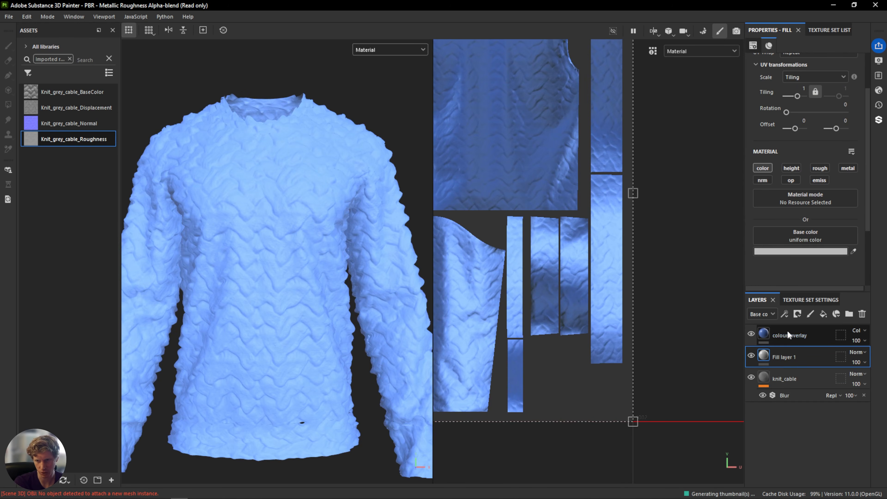
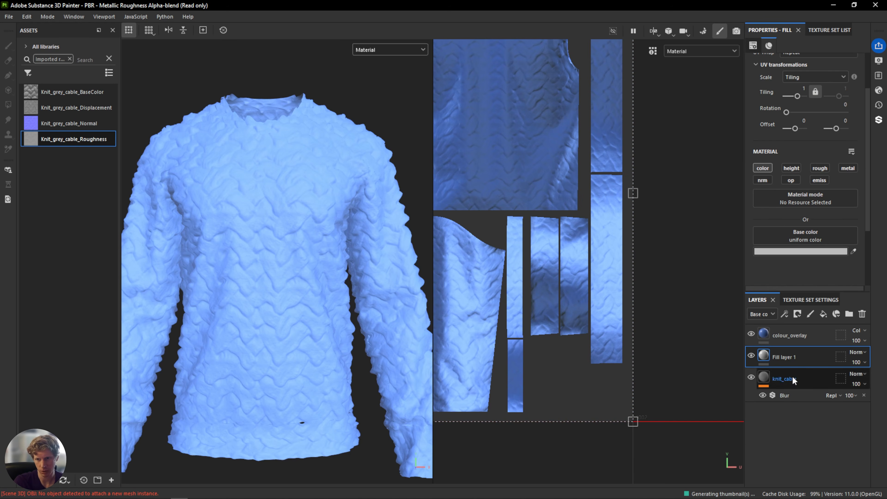
Add a black mask to Fill layer 1.
right_click(782, 355)
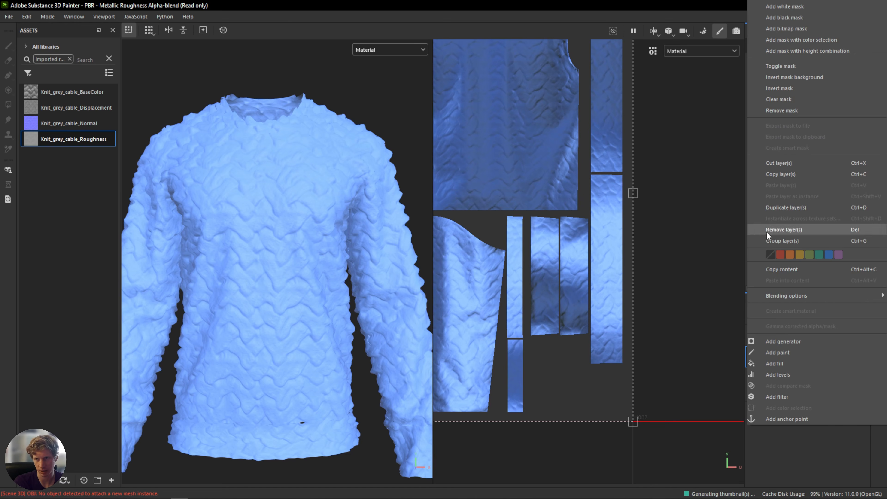
left_click(791, 17)
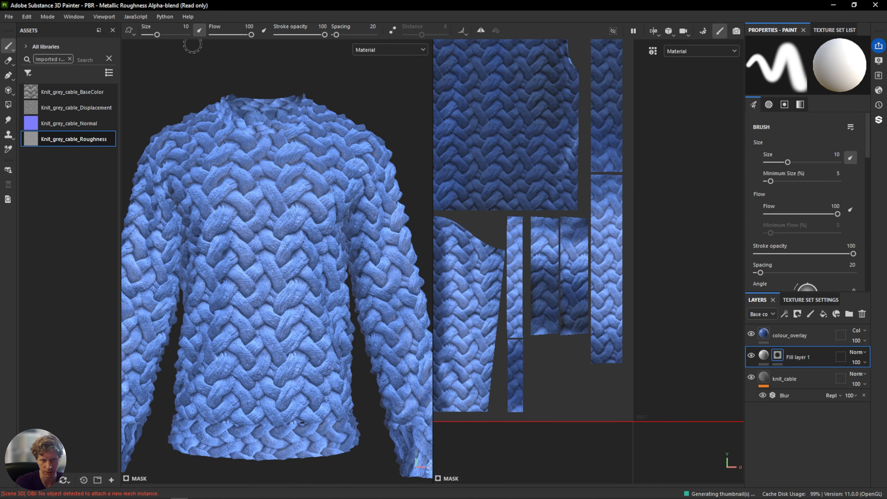
Use Polygon Fill in UV-chunk mode to fill Fill layer 1's mask on the collar, cuff and hem rib islands.
left_click(9, 105)
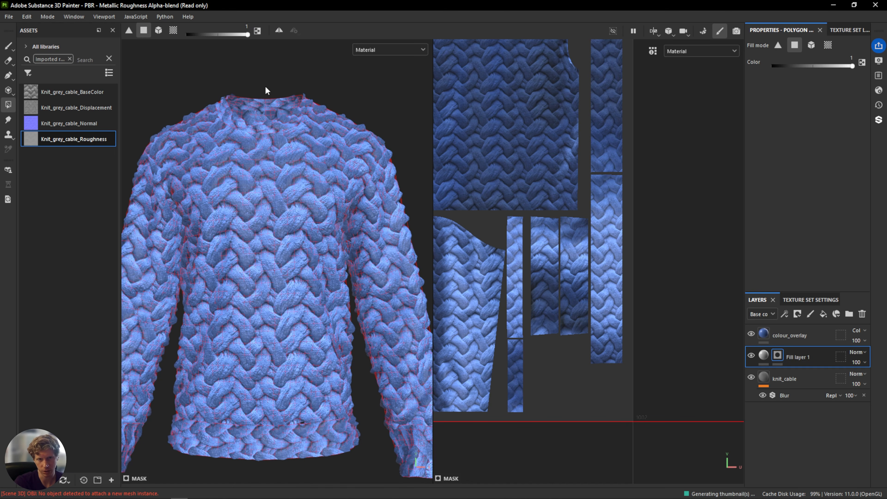
middle_click_drag(336, 323, 357, 220, "alt")
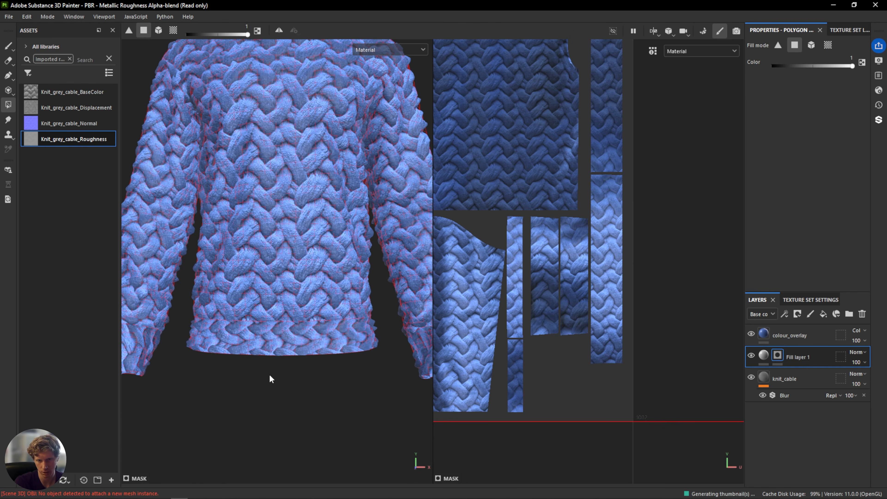
left_click_drag(253, 333, 283, 351)
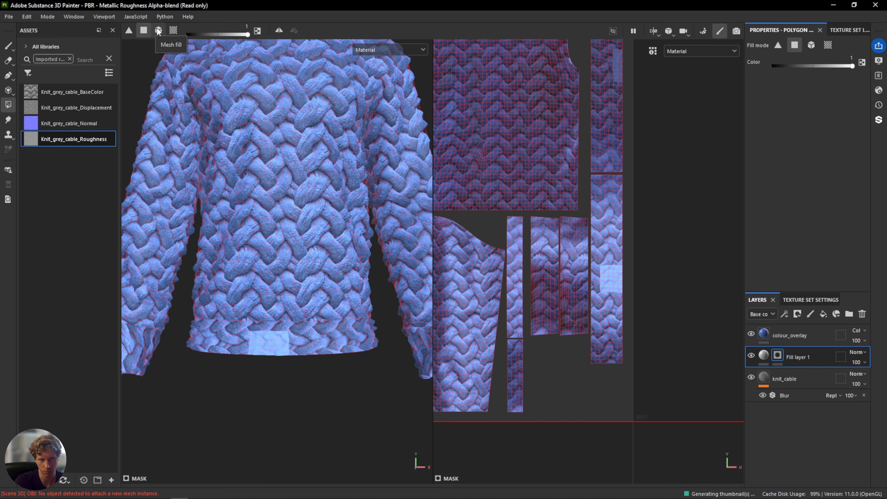
key("ctrl")
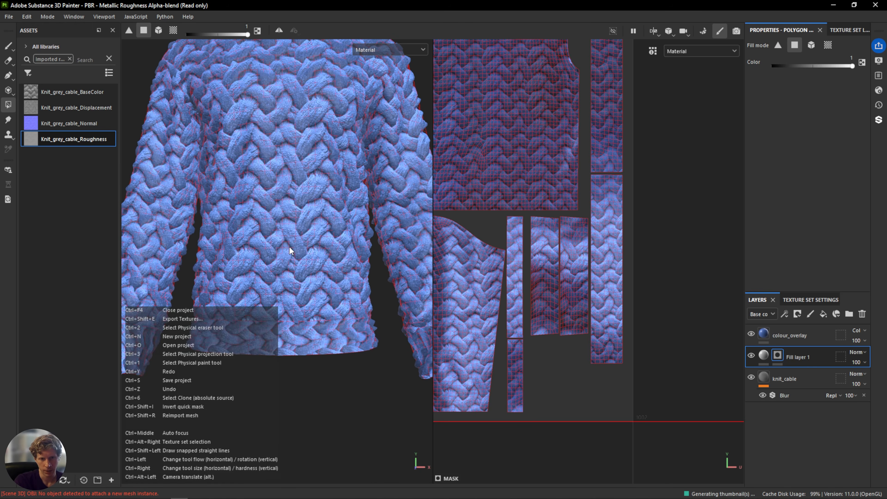
left_click(174, 32)
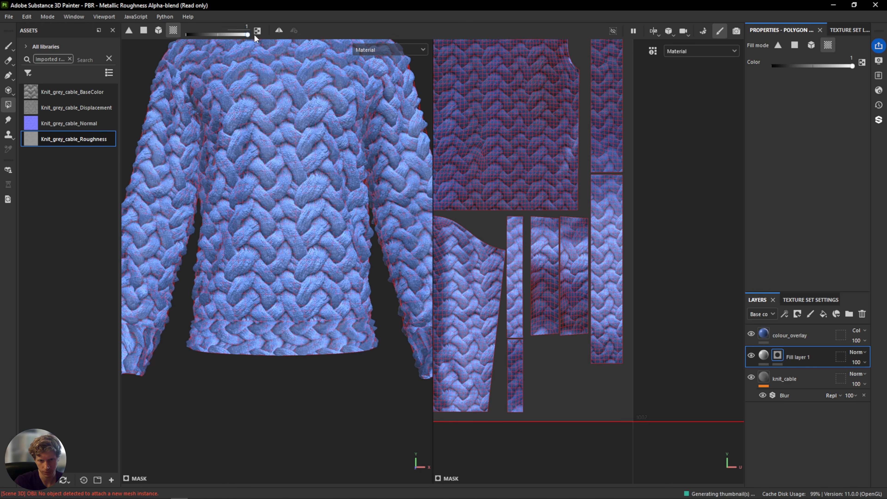
left_click(545, 264)
left_click(586, 257)
left_click(513, 267)
left_click(515, 358)
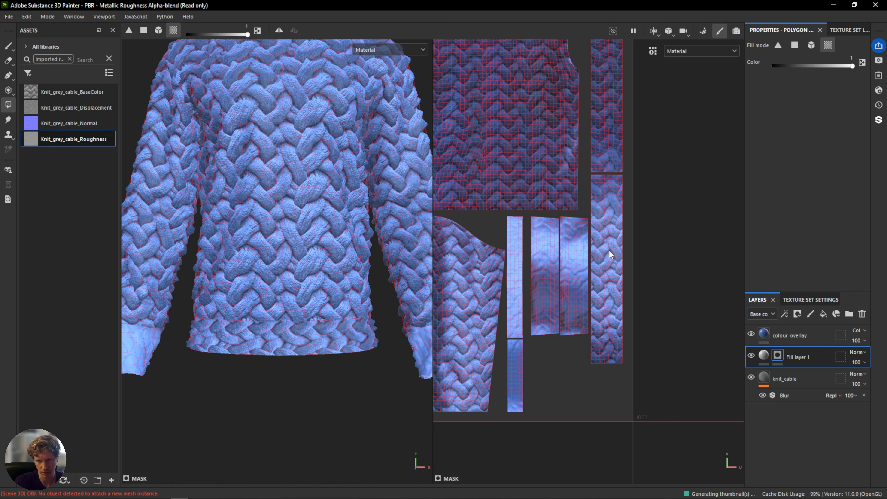
left_click(615, 231)
left_click(601, 116)
Add a black mask to the knit_cable layer.
middle_click_drag(644, 156, 675, 280, "alt")
scroll(674, 280, "down", 2)
scroll(254, 335, "down", 3)
middle_click_drag(269, 306, 277, 338, "alt")
left_click_drag(277, 338, 279, 379, "alt")
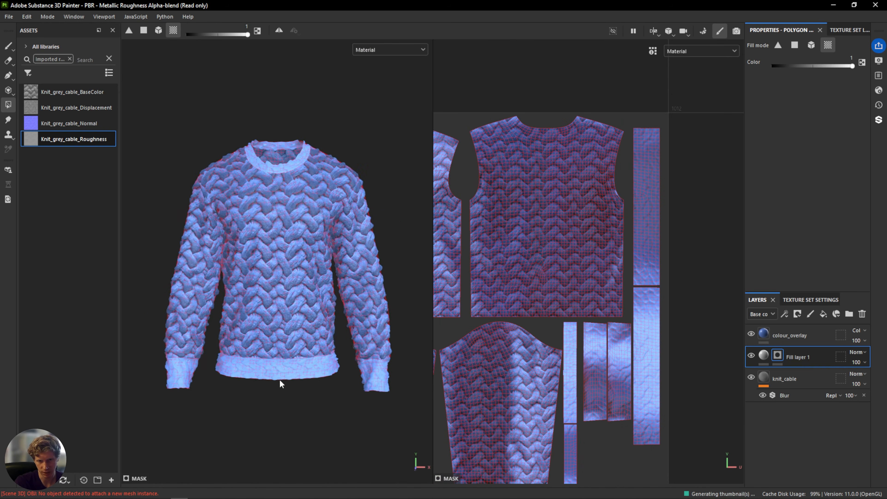
scroll(280, 379, "up", 3)
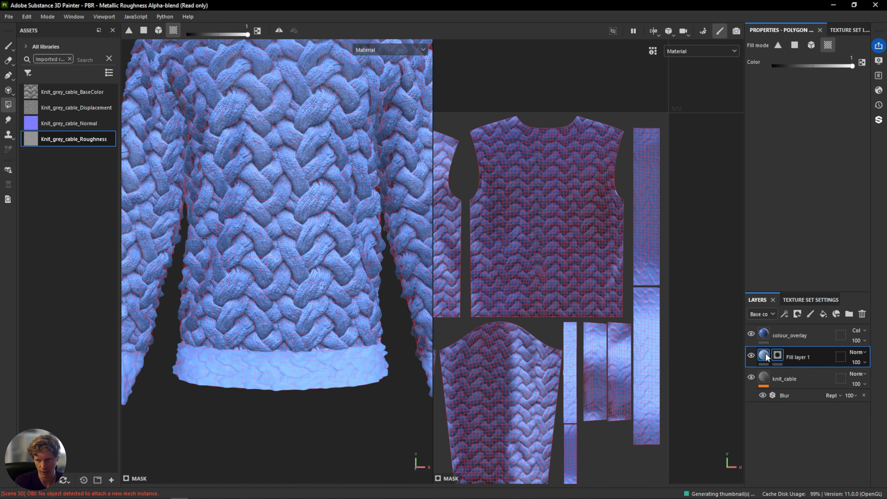
left_click(804, 379)
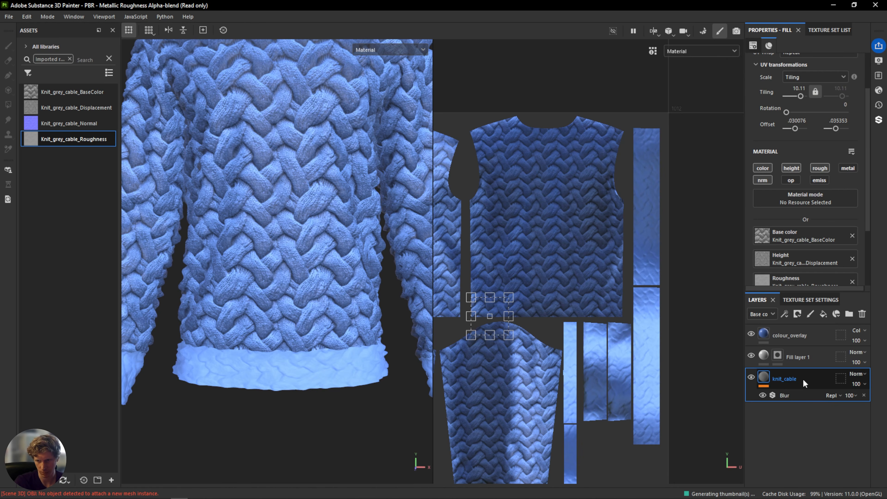
right_click(804, 380)
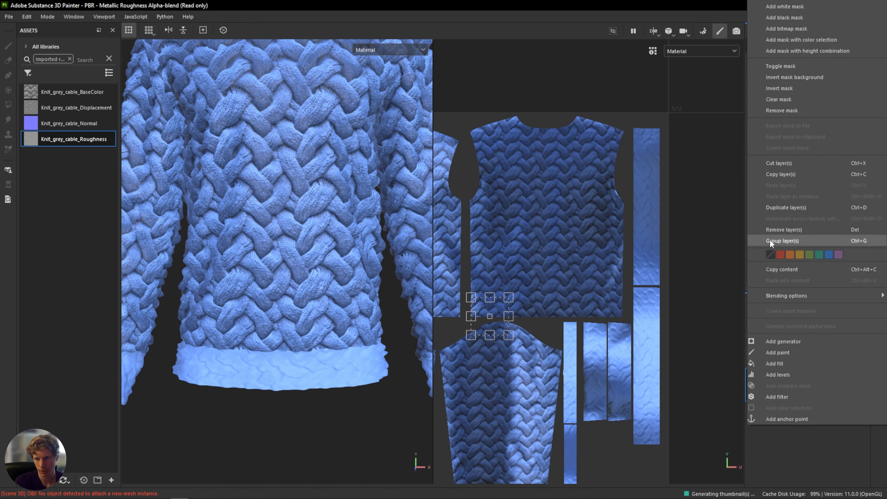
left_click(784, 17)
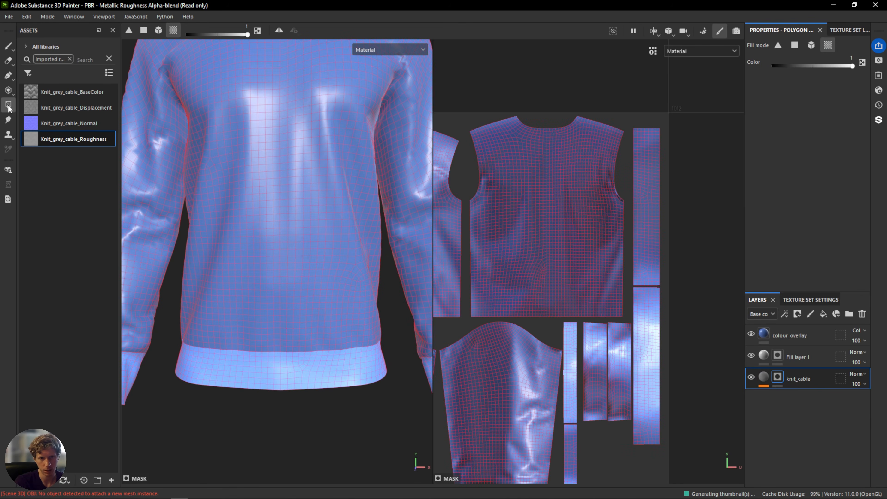
Fill knit_cable's mask on the body and sleeve UV islands with Polygon Fill.
scroll(596, 261, "down", 2)
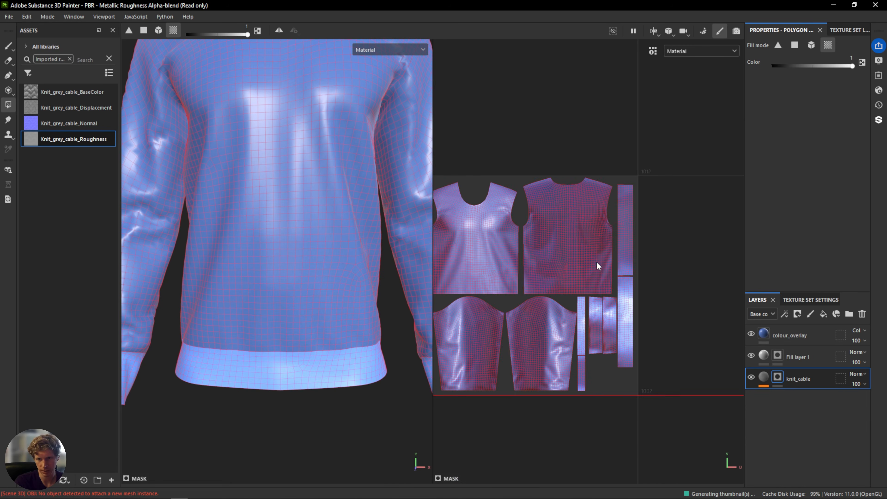
left_click(492, 242)
left_click(570, 245)
left_click(549, 326)
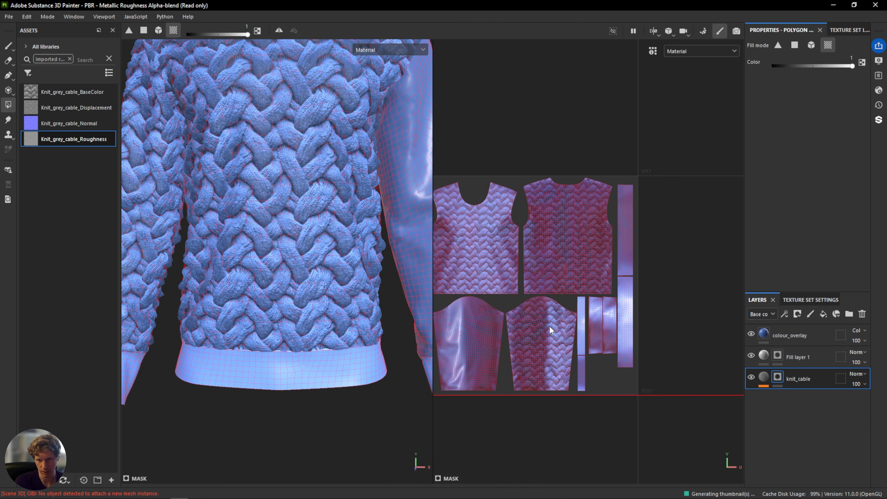
left_click(463, 325)
middle_click_drag(246, 200, 274, 344)
scroll(369, 261, "up", 2)
scroll(369, 261, "down", 3)
scroll(368, 260, "down", 3)
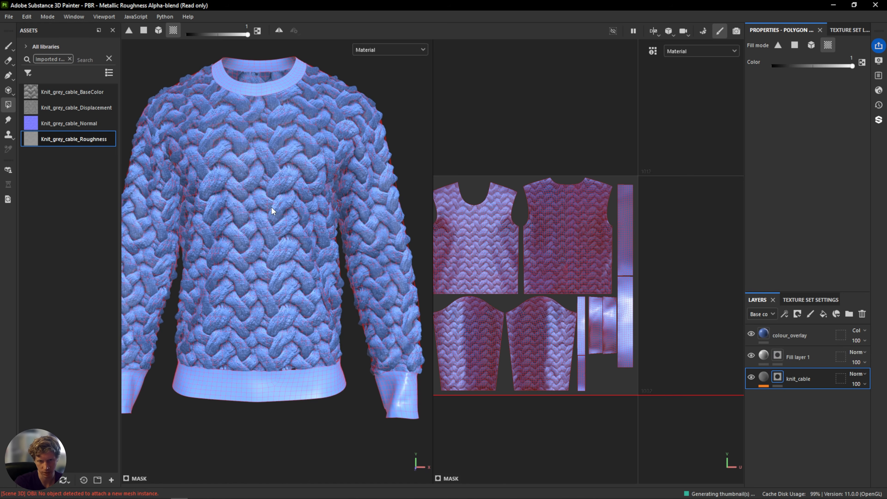
middle_click_drag(281, 198, 304, 234)
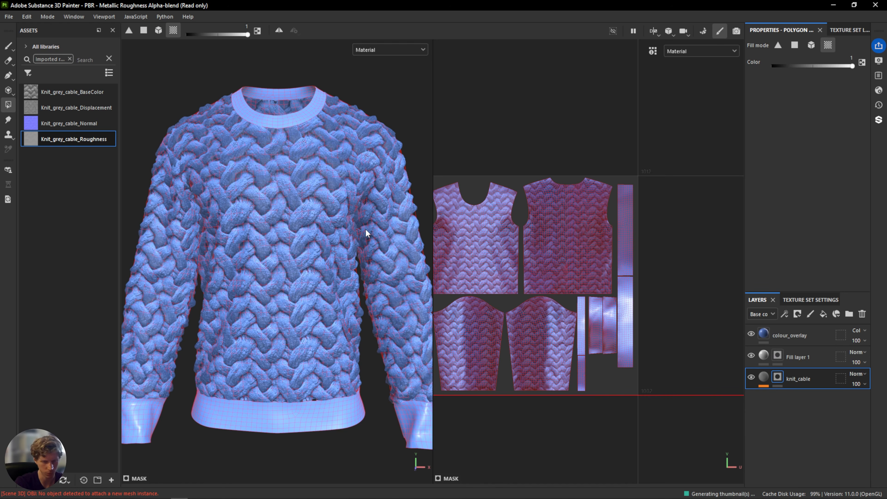
Rename Fill layer 1 to rib_trim.
double_click(800, 357)
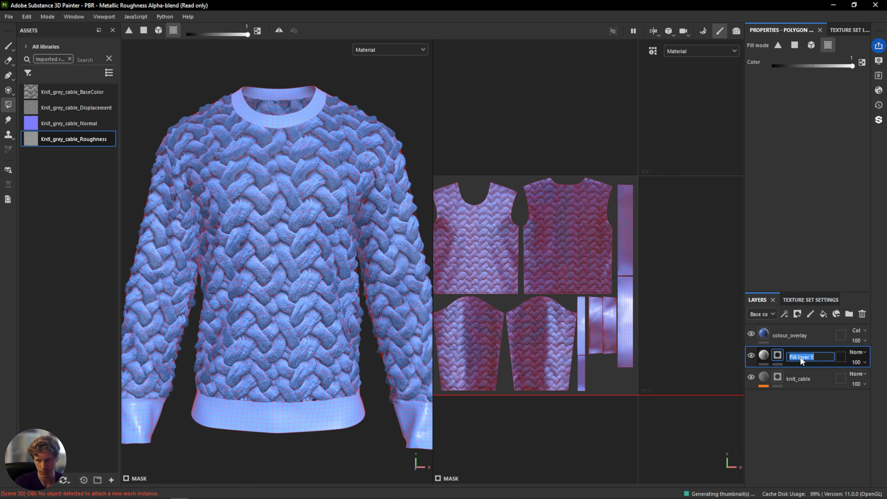
type("rib")
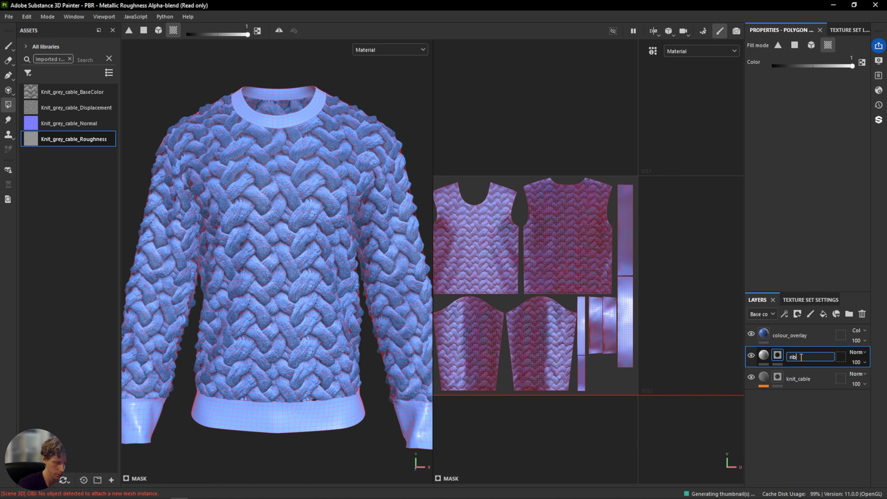
type("_trim")
key("Return")
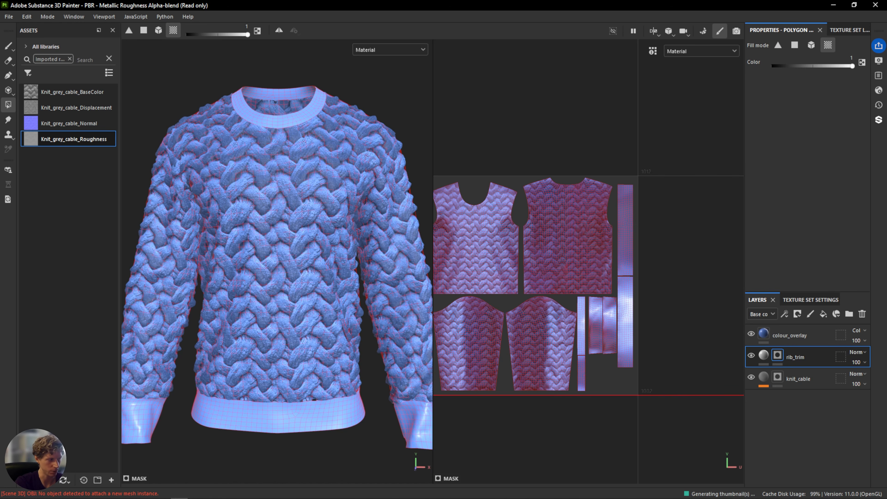
Browse to the tutorial resources folder and preview the rib_knit.png image.
left_click(110, 498)
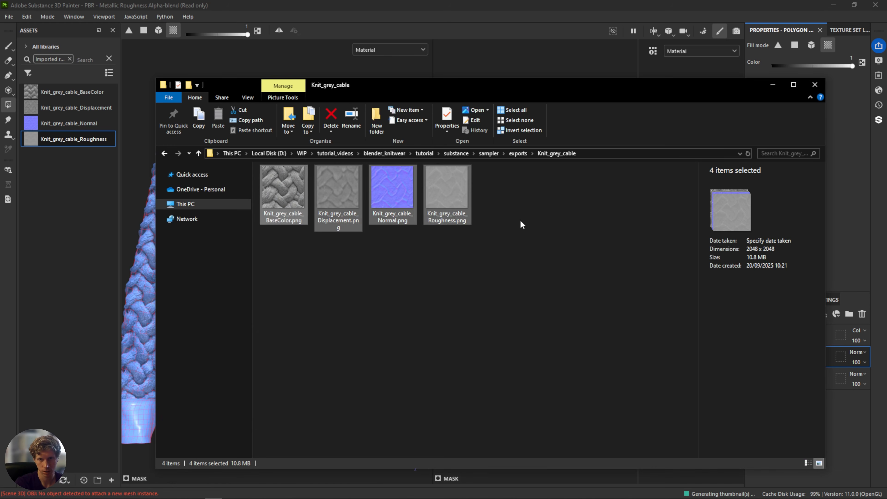
left_click(520, 220)
left_click(431, 152)
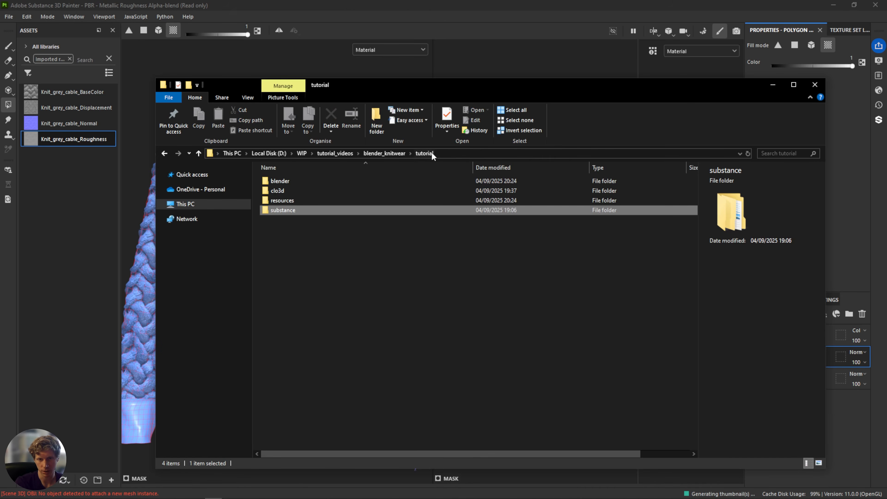
left_click(292, 200)
double_click(291, 200)
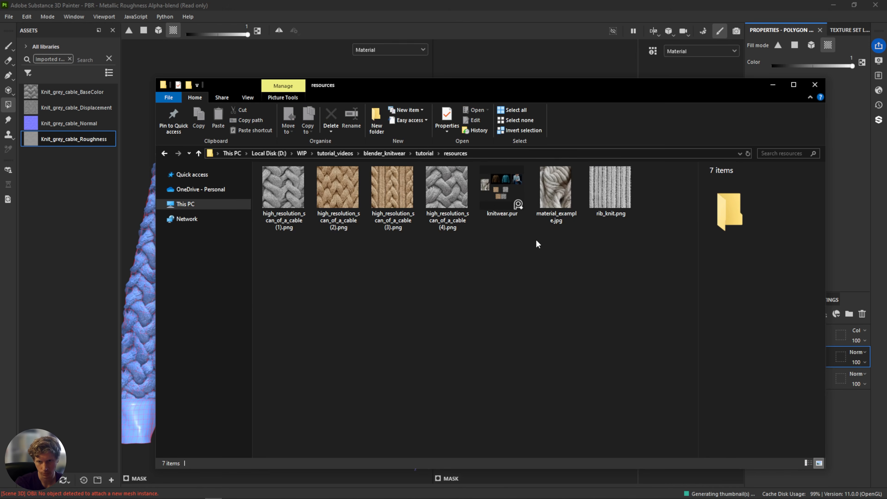
left_click(624, 191)
double_click(612, 195)
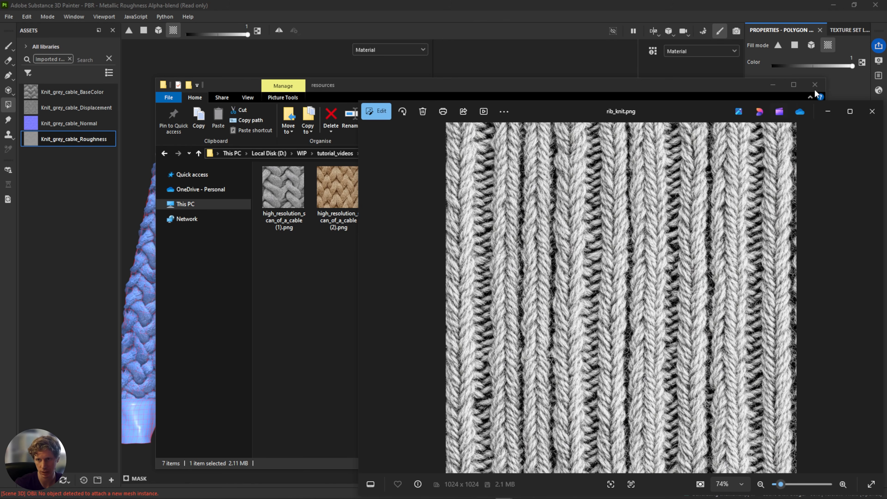
left_click(872, 111)
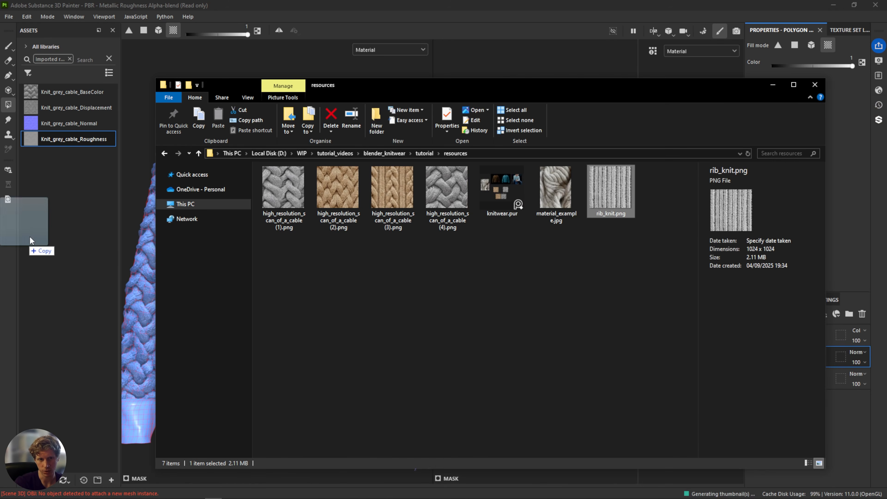
Import rib_knit.png into the assets library with its usage set to texture.
left_click_drag(70, 240, 69, 239)
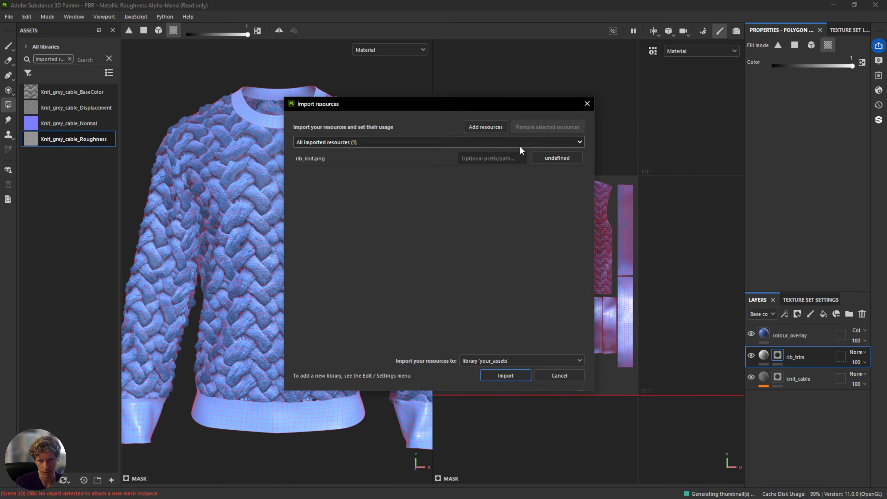
left_click(555, 158)
left_click(565, 193)
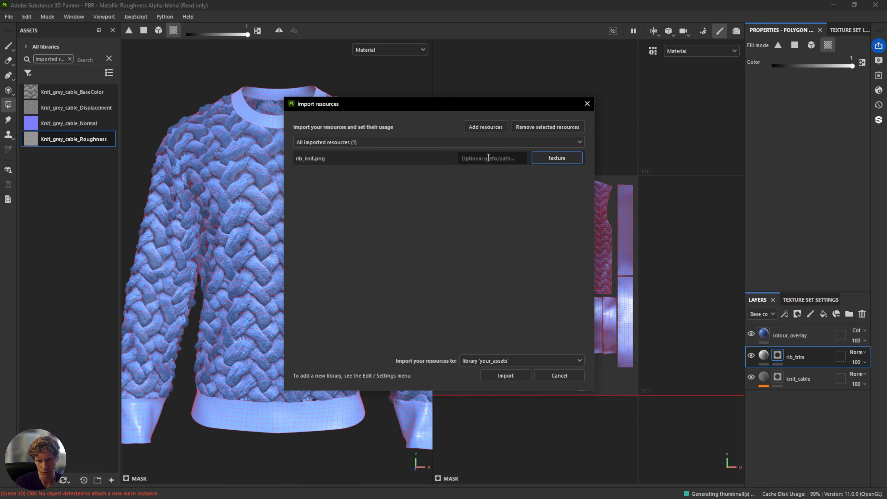
left_click(518, 375)
scroll(71, 353, "down", 2)
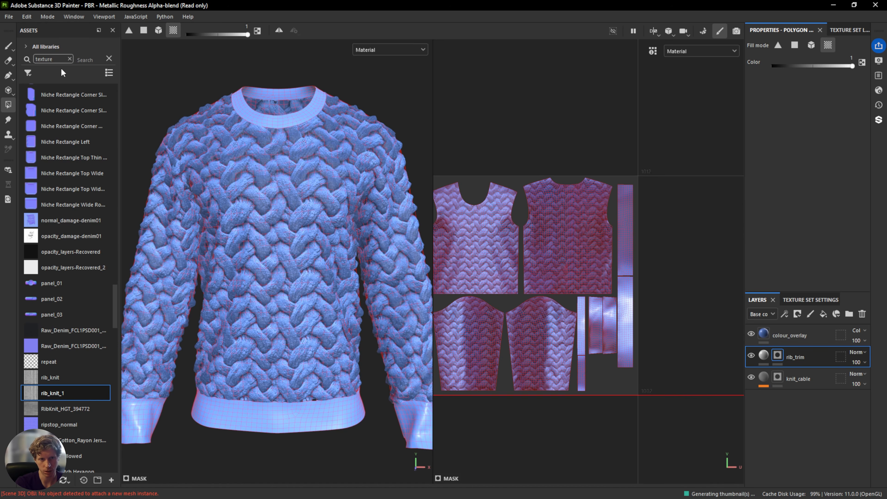
Save the project as a new file named knit_02_sweater.spp.
left_click(9, 16)
left_click(35, 109)
left_click(126, 84)
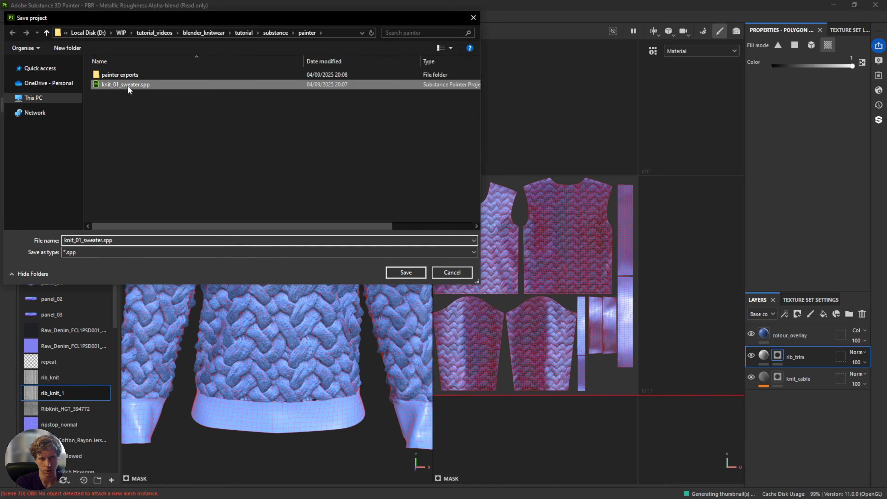
double_click(115, 240)
key("Left")
key("Left")
key("Left")
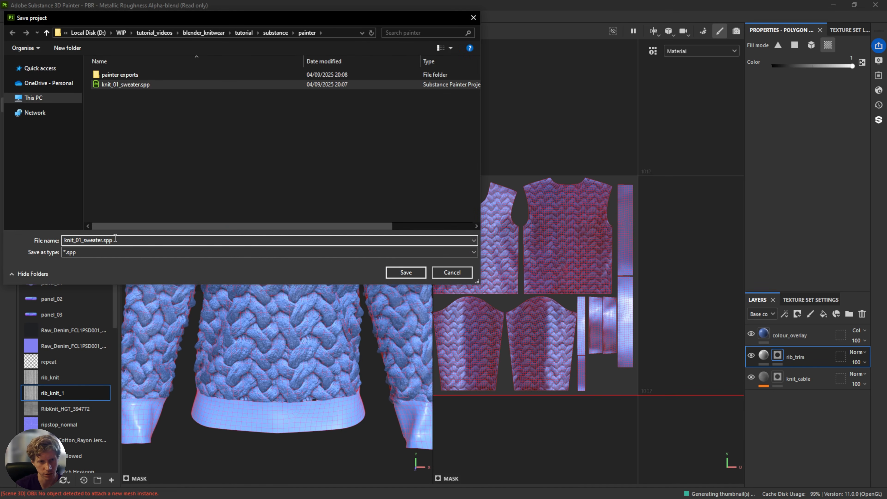
key("BackSpace")
type("2")
left_click(416, 274)
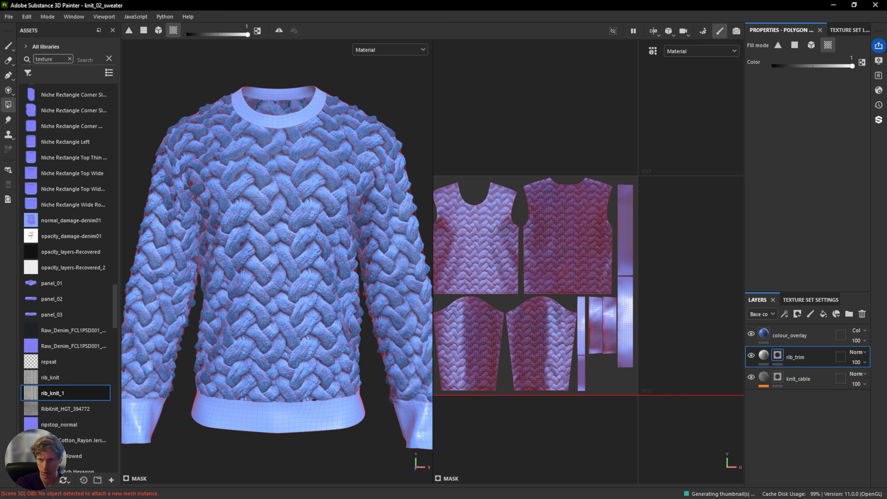
Enable the height channel on the rib_trim fill layer.
left_click(841, 30)
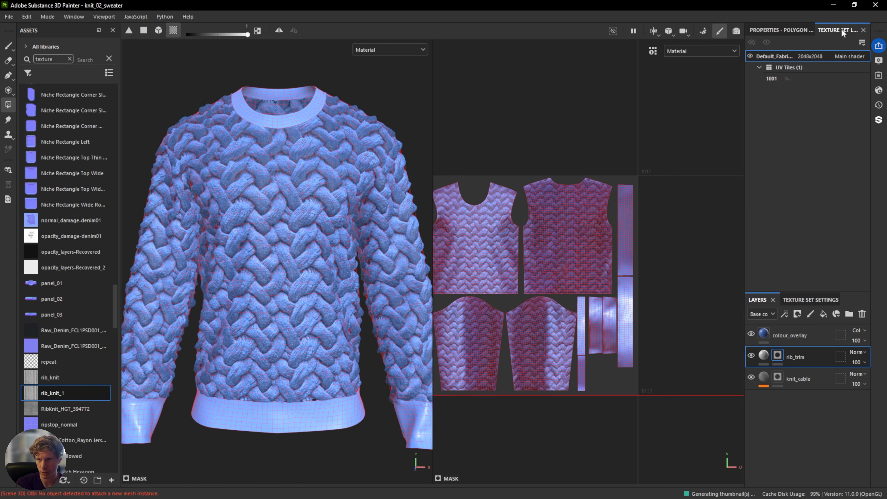
left_click(792, 30)
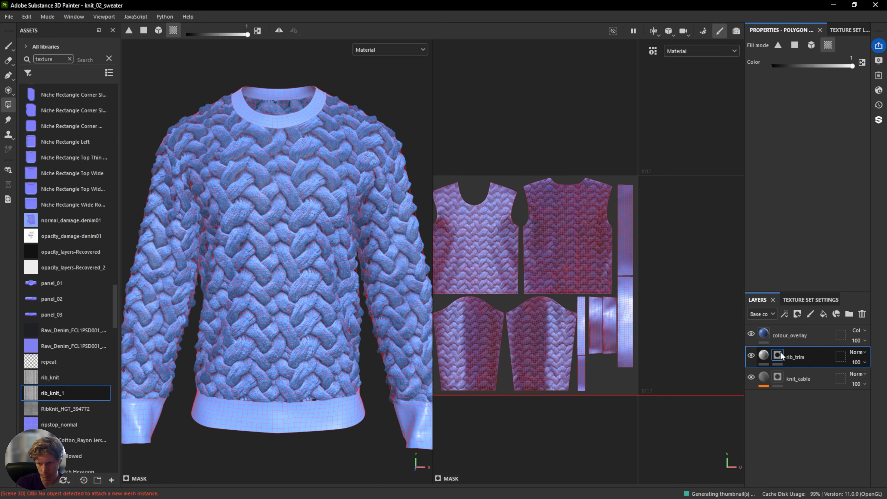
left_click(764, 355)
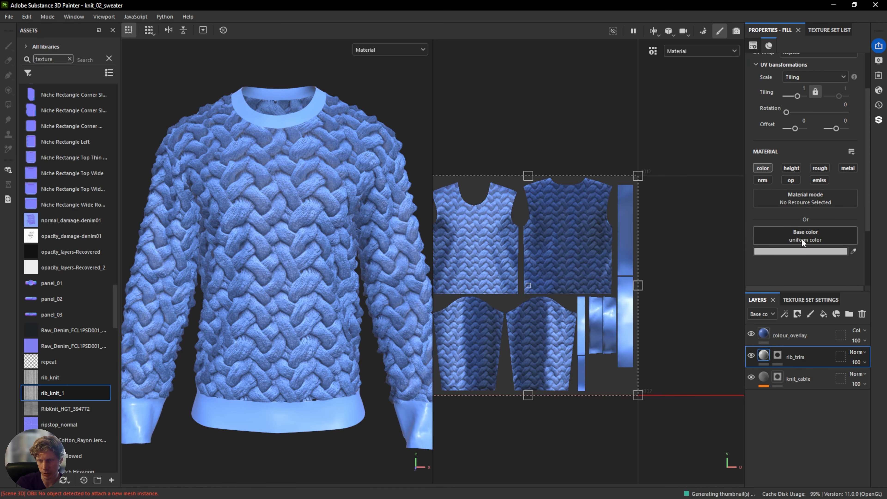
left_click(791, 168)
scroll(821, 230, "down", 1)
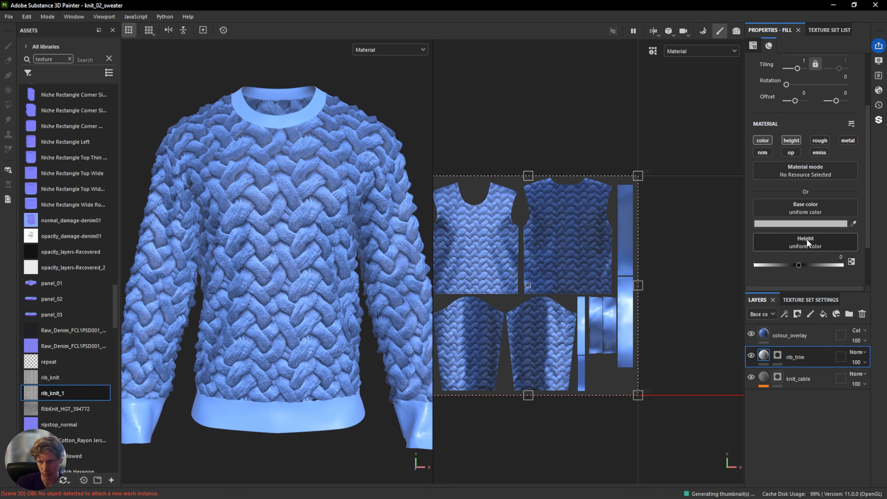
Load rib_knit_1 into both the base color and height slots of the rib_trim fill layer.
scroll(806, 241, "down", 1)
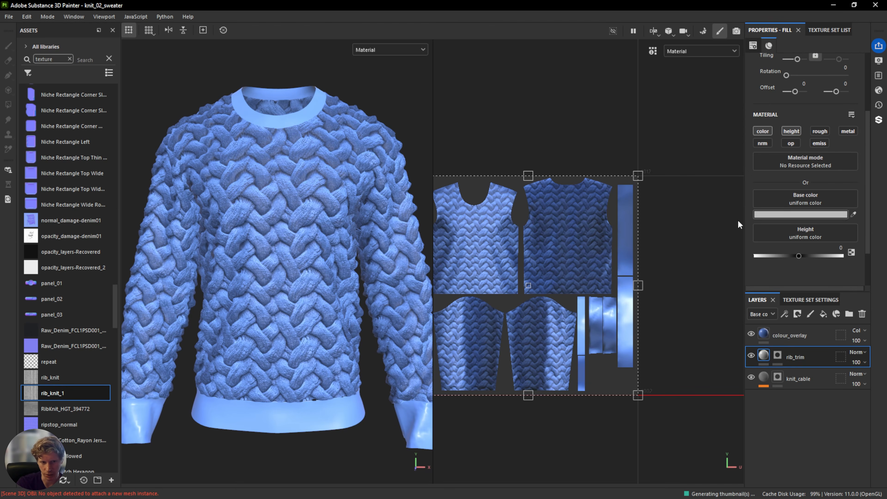
mouse_move(58, 398)
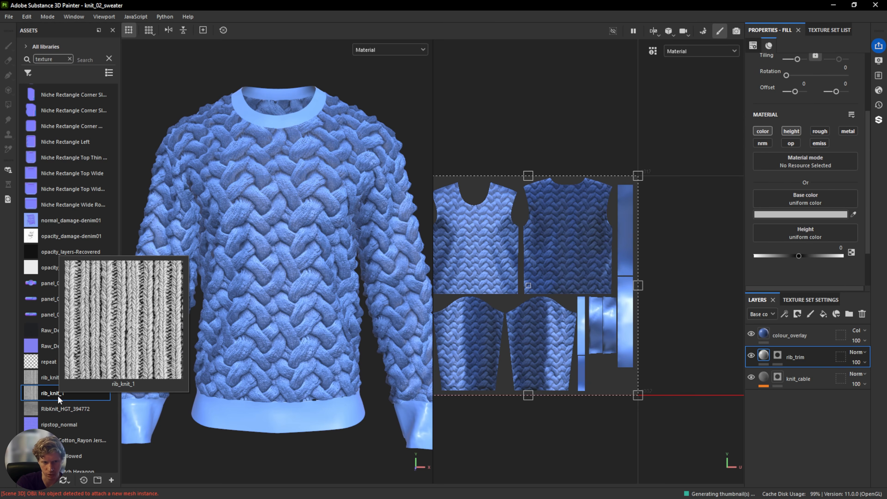
left_click_drag(48, 391, 808, 234)
left_click_drag(64, 394, 826, 199)
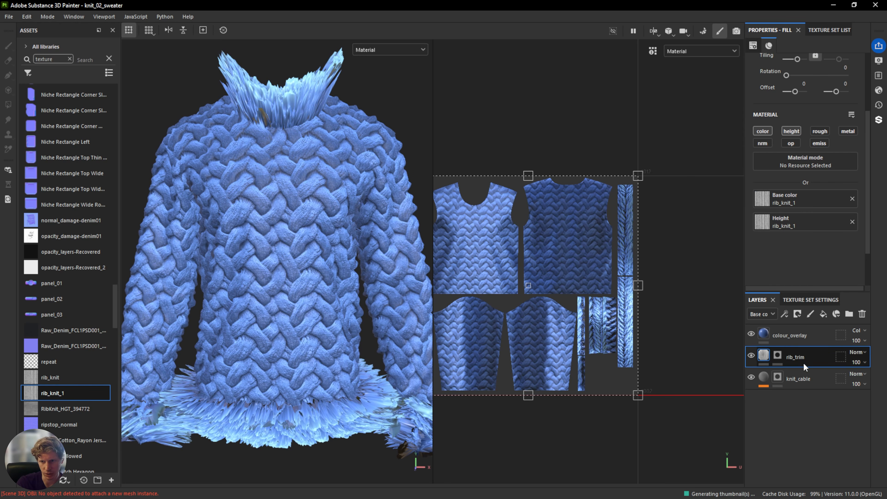
Add a Blur filter to the rib_trim layer and raise its blur intensity to about 1.14.
left_click_drag(318, 143, 279, 126, "alt")
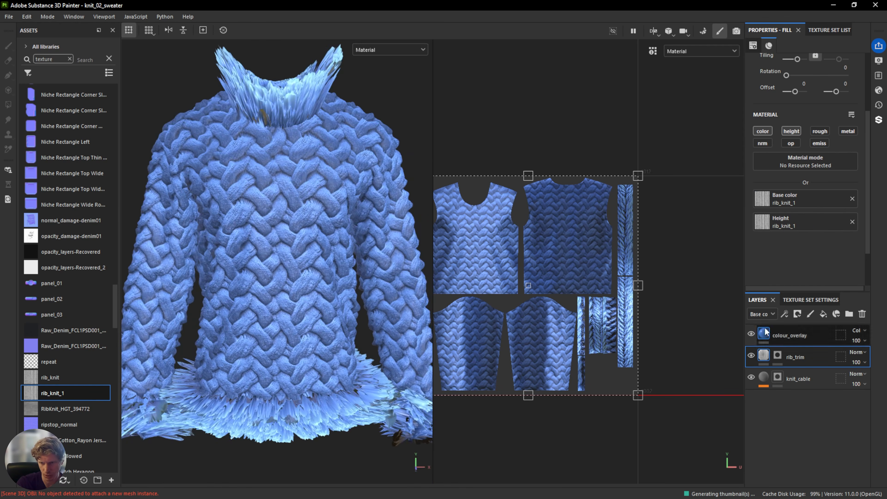
right_click(791, 354)
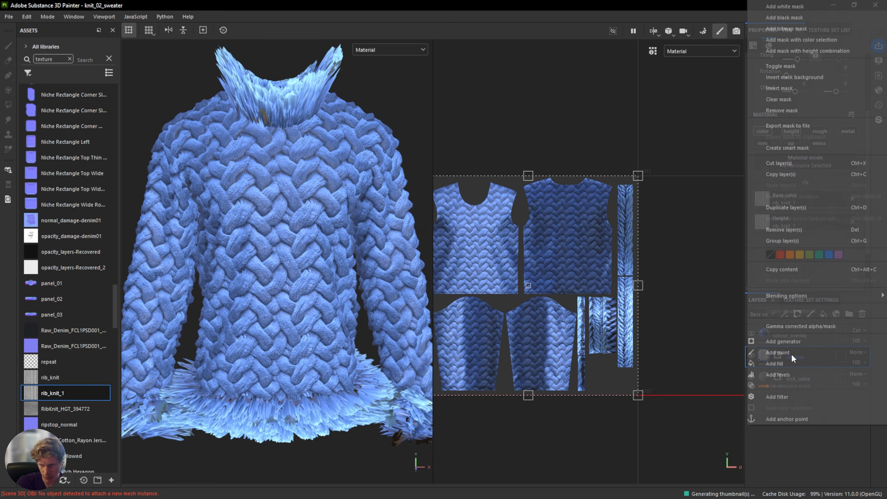
left_click(777, 397)
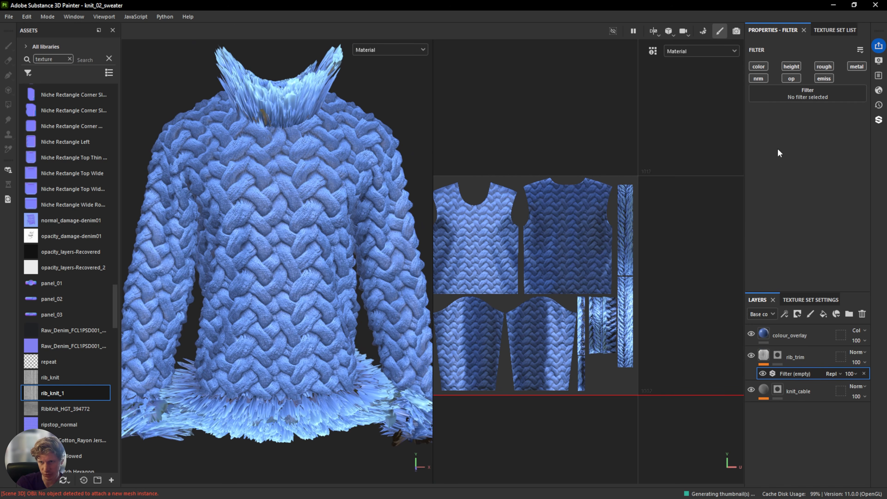
left_click(794, 92)
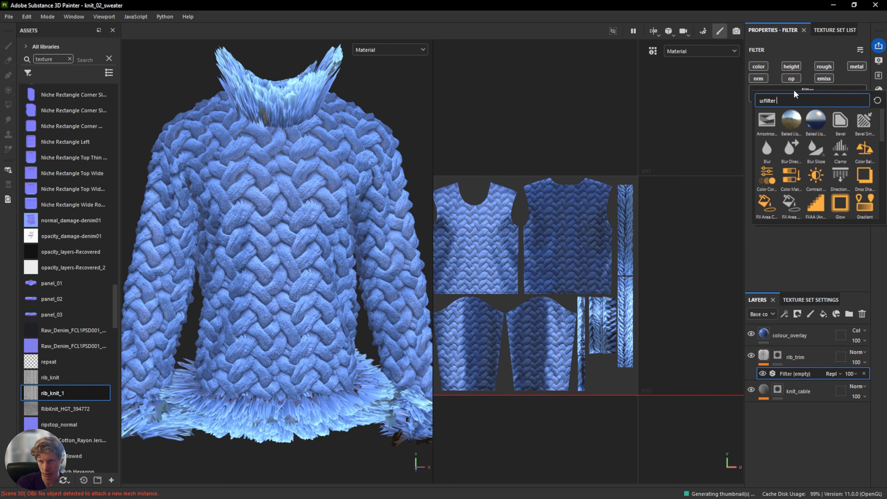
left_click(766, 149)
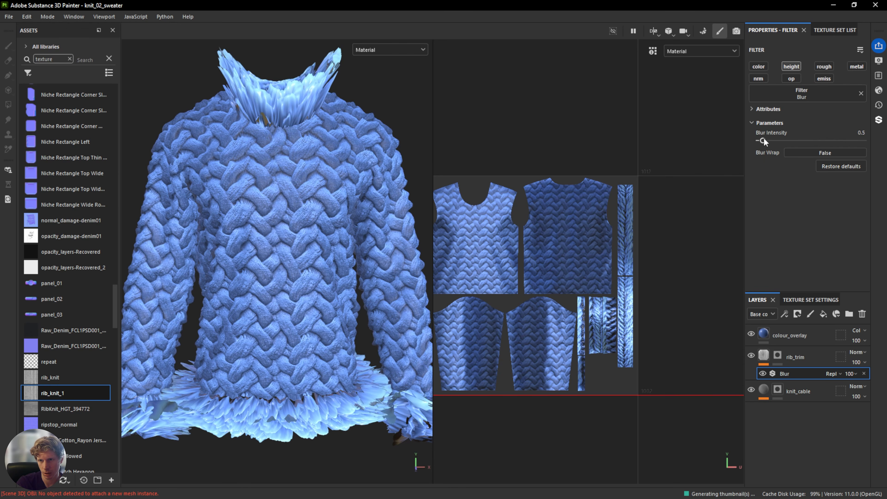
left_click_drag(761, 139, 765, 139)
left_click_drag(244, 381, 380, 388, "alt")
left_click_drag(328, 419, 292, 420, "alt")
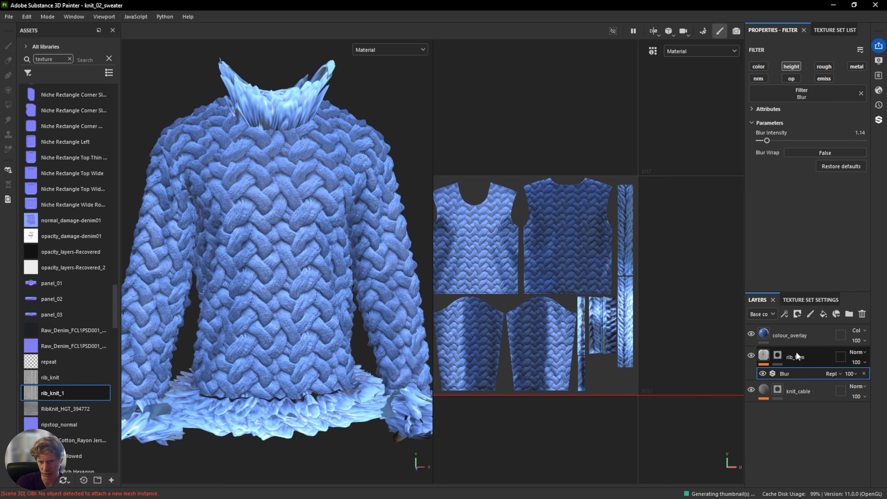
Set the rib_trim layer's UV tiling to 21.89 and its rotation to 270.
scroll(586, 266, "up", 2)
scroll(619, 290, "up", 3)
middle_click_drag(623, 291, 568, 243, "alt")
scroll(595, 341, "down", 3)
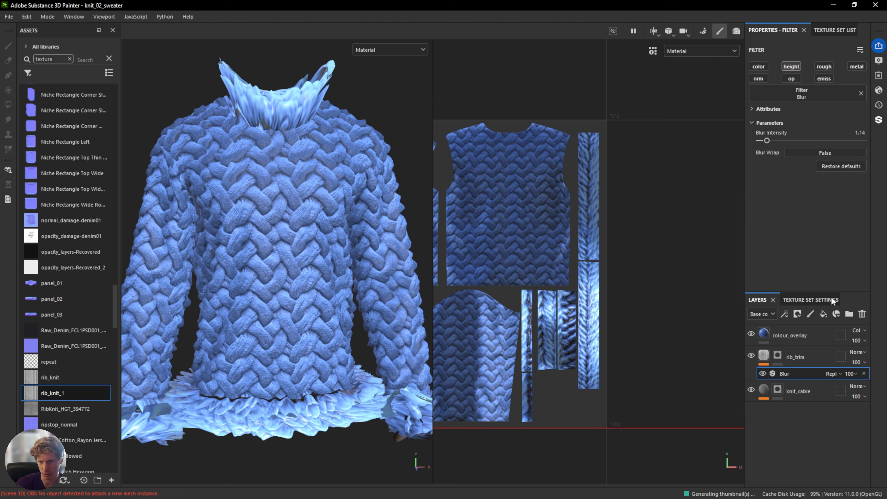
left_click(763, 355)
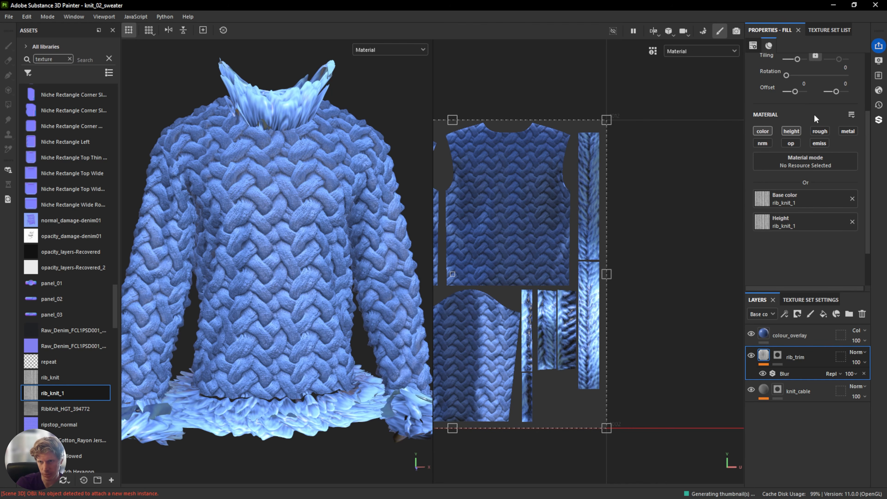
left_click_drag(800, 61, 800, 60)
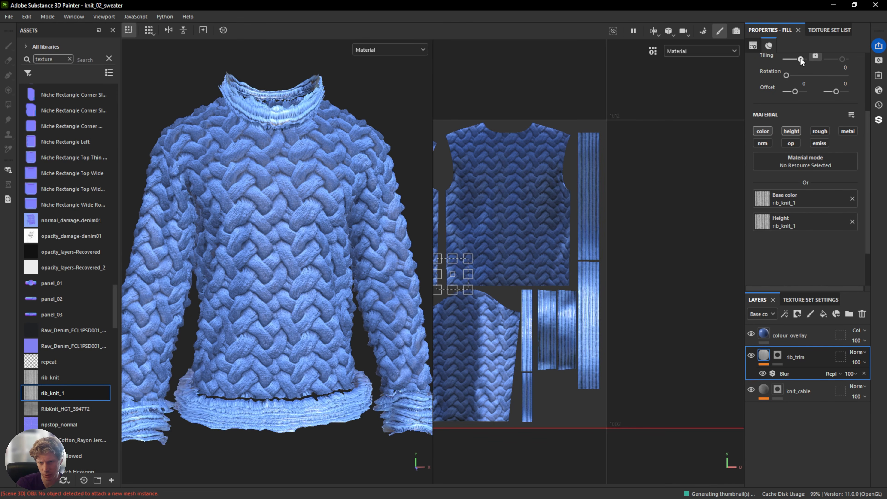
scroll(562, 305, "up", 2)
scroll(561, 305, "up", 2)
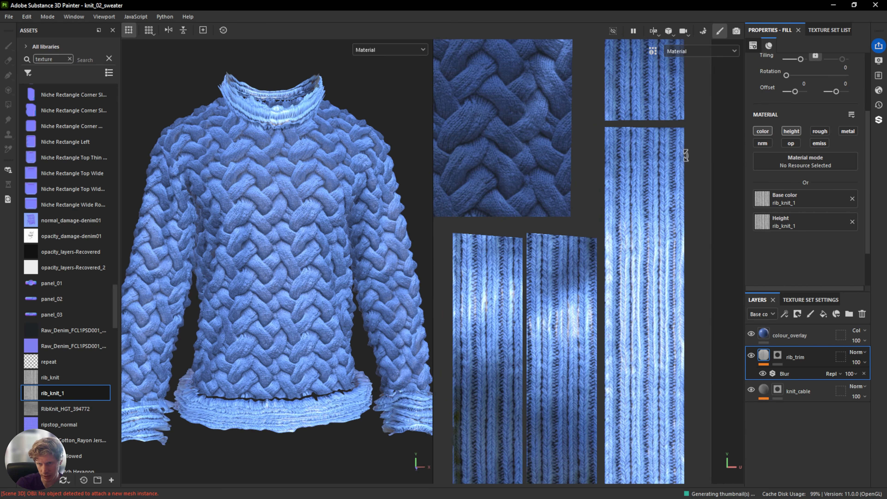
scroll(784, 115, "up", 2)
left_click_drag(800, 124, 801, 124)
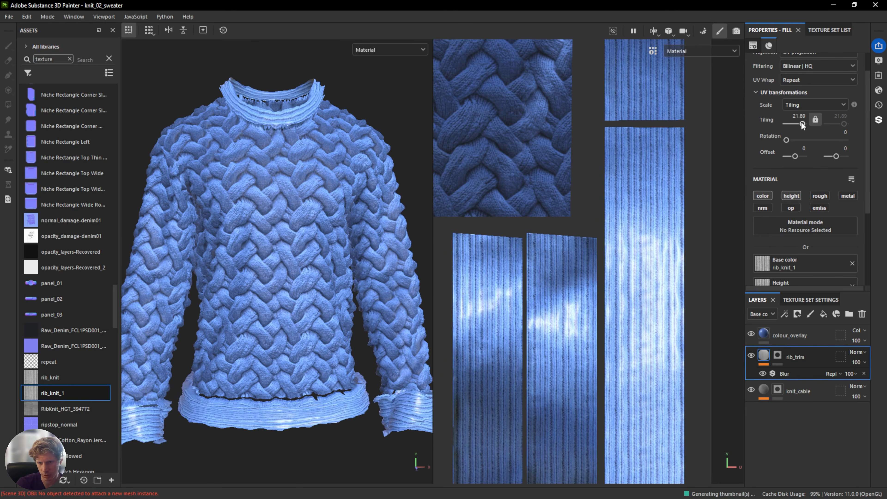
scroll(631, 344, "down", 4)
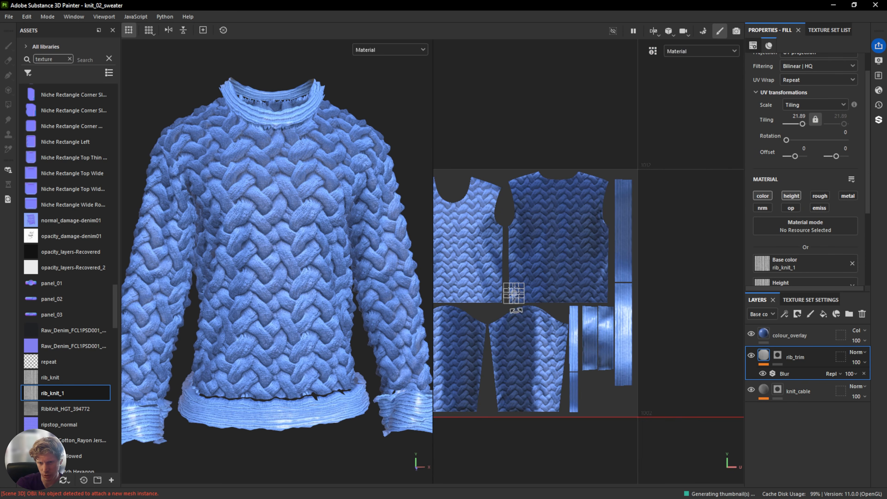
left_click_drag(534, 306, 501, 315)
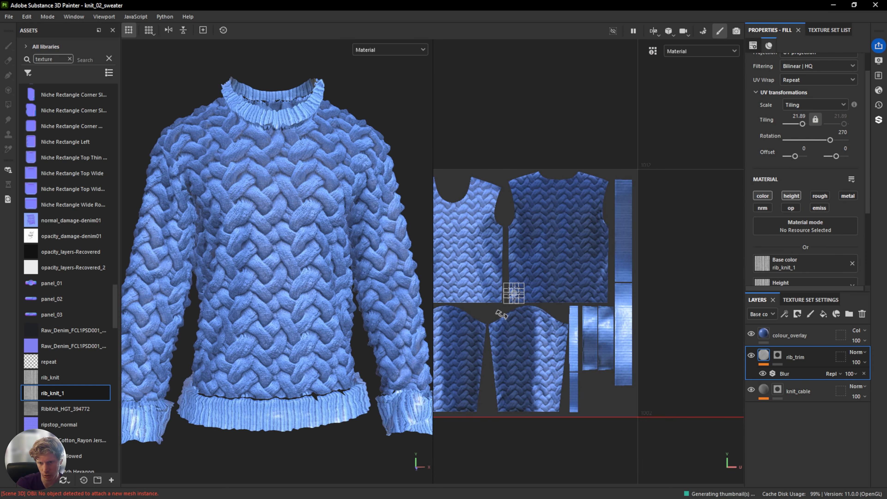
Examine the ribbed cuff up close in the height channel view, then return to the material view.
scroll(660, 317, "up", 6)
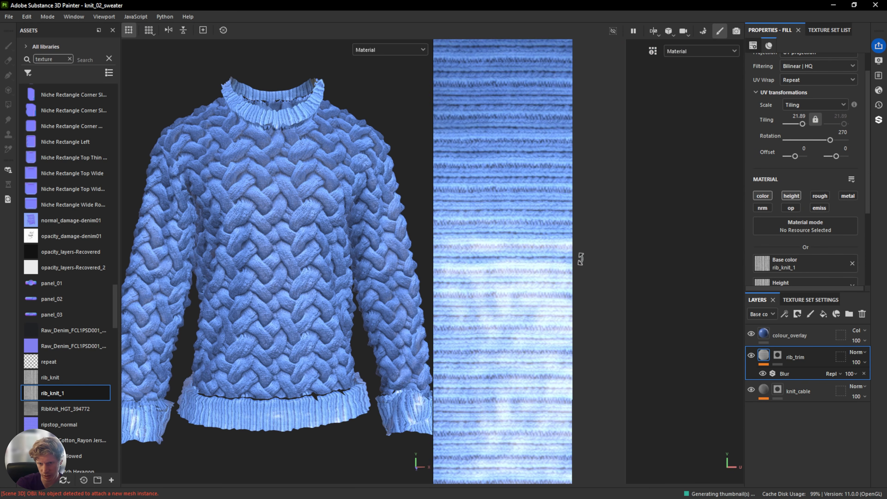
right_click_drag(295, 245, 273, 245, "shift")
middle_click_drag(279, 443, 332, 284)
scroll(300, 263, "up", 2)
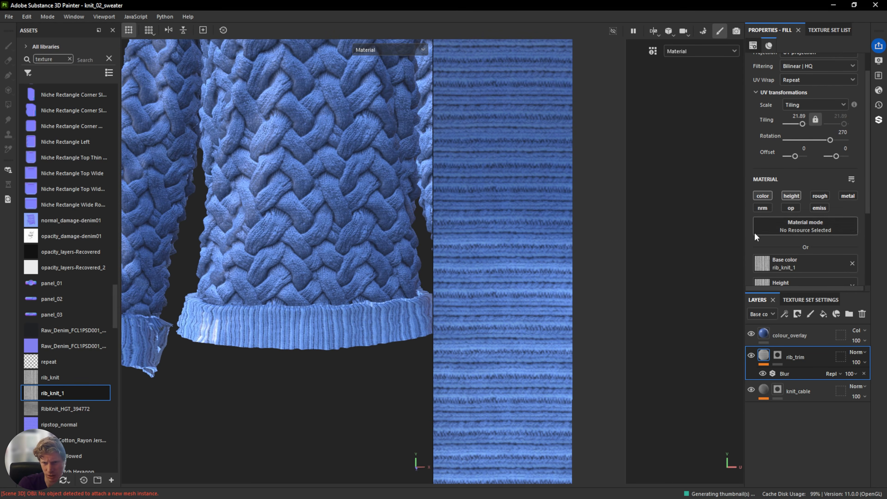
left_click(372, 49)
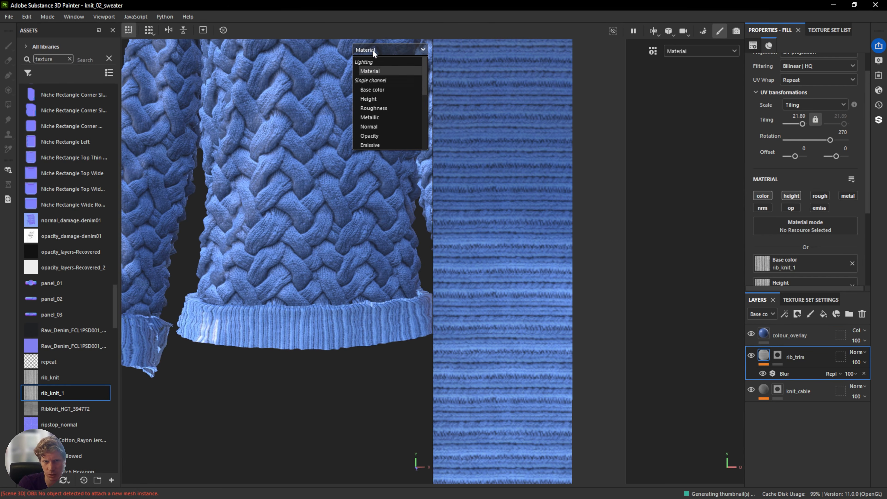
left_click(376, 101)
middle_click_drag(297, 249, 301, 262)
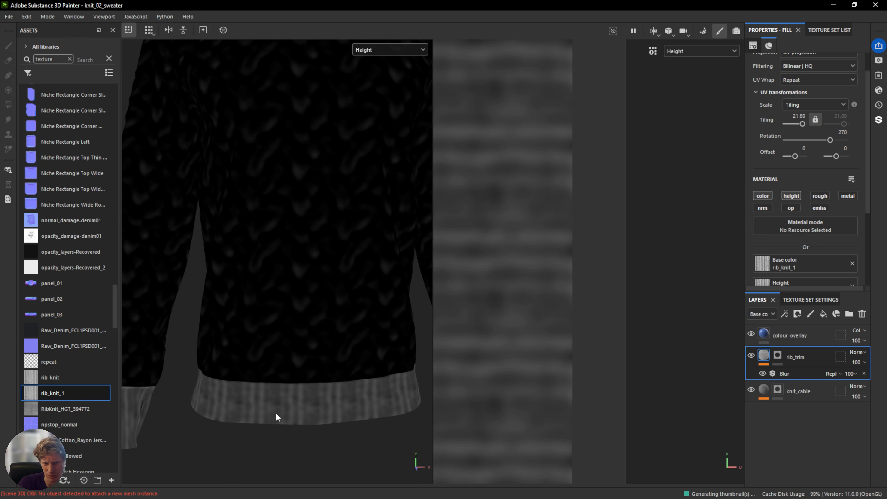
left_click(383, 49)
left_click(380, 70)
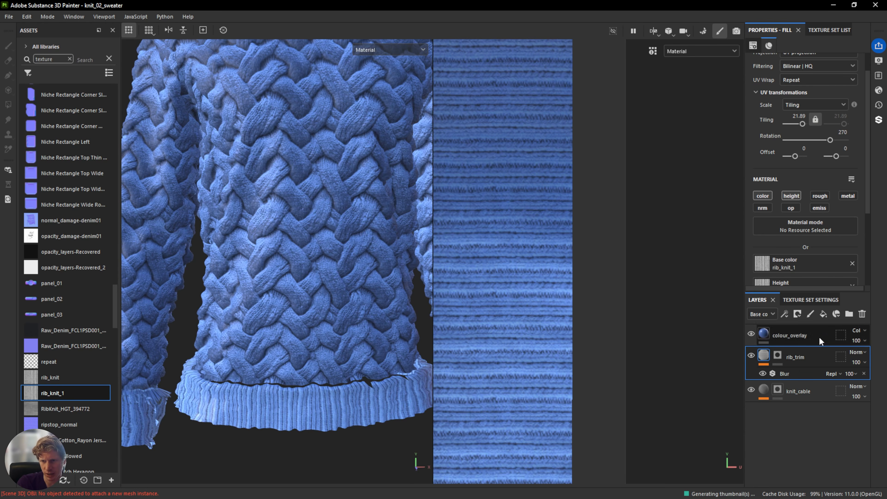
Add a new fill layer at the bottom of the stack with its height channel enabled.
left_click(823, 314)
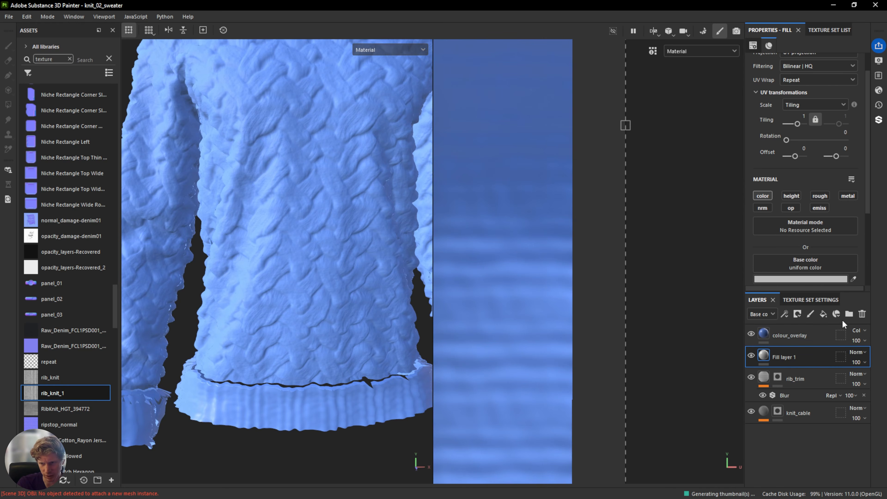
left_click_drag(789, 356, 796, 428)
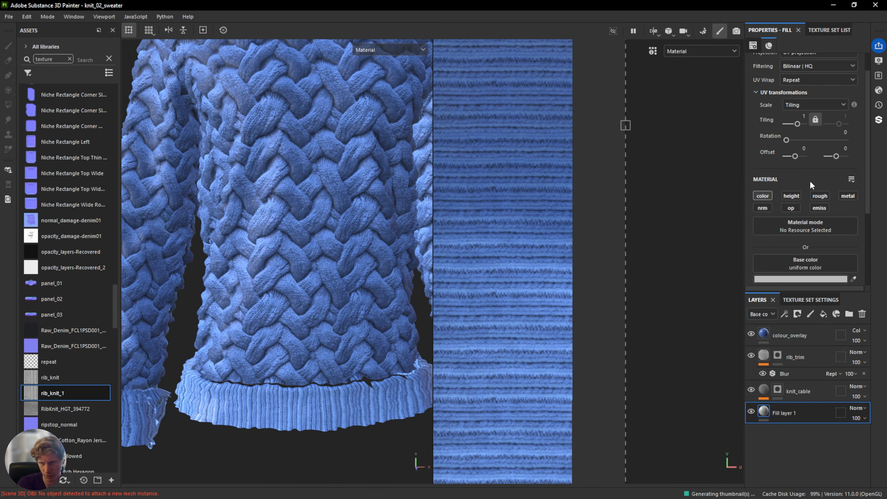
left_click(791, 196)
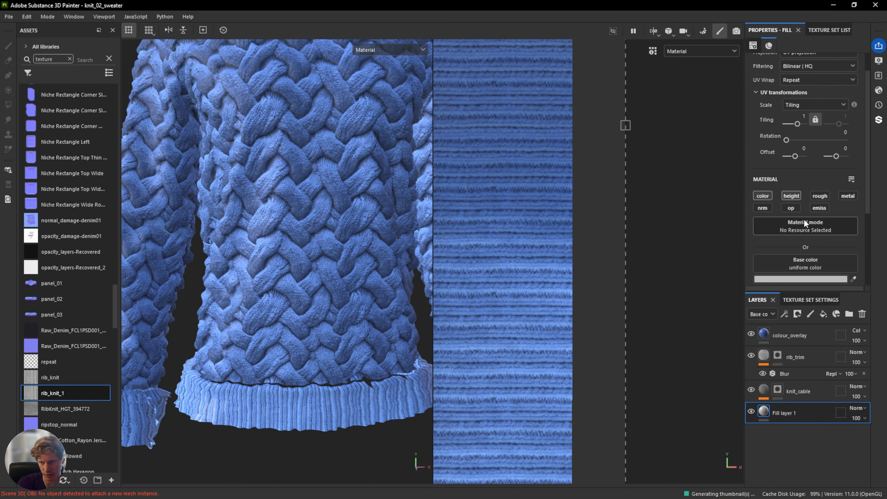
scroll(803, 219, "down", 3)
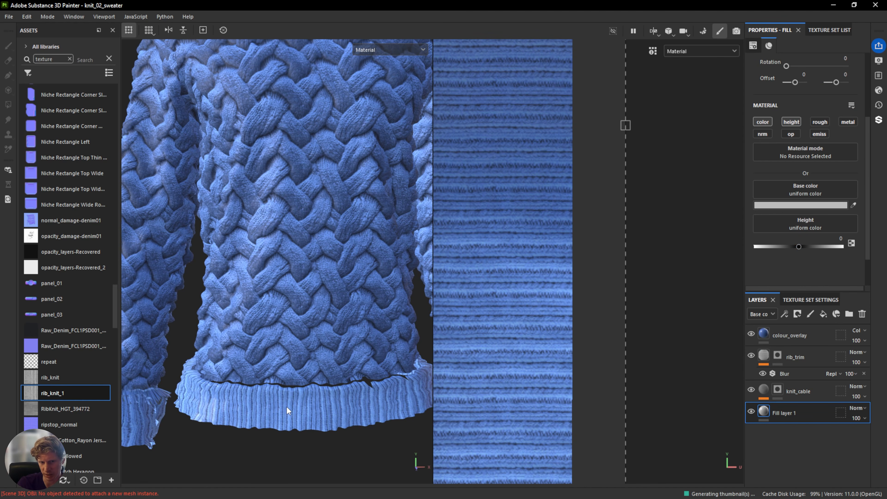
Set the rib_trim layer's opacity in the height channel to 14.
left_click(798, 362)
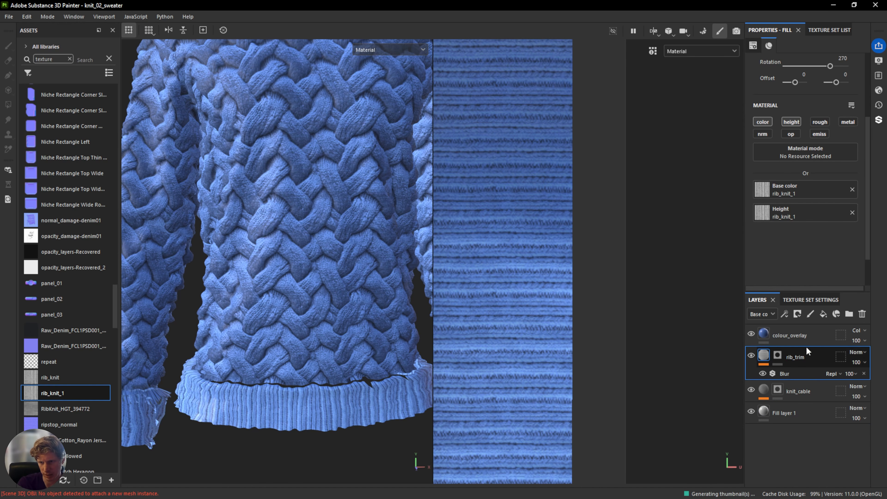
left_click(763, 315)
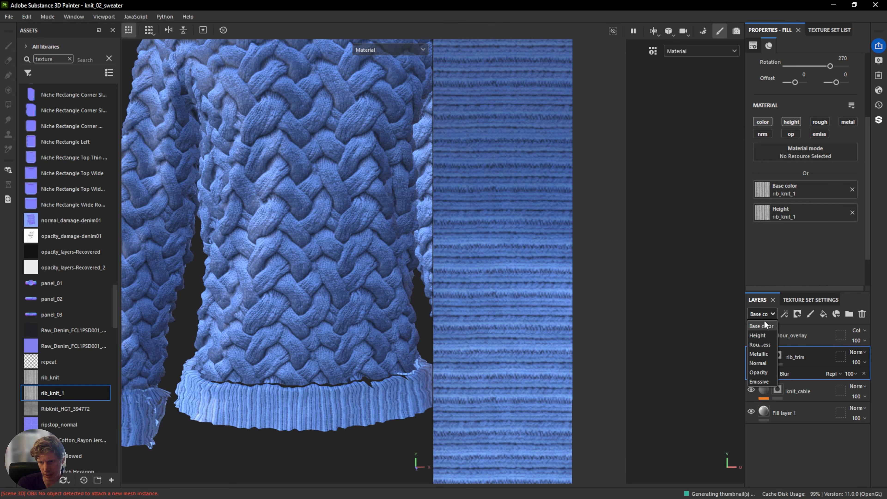
left_click(761, 335)
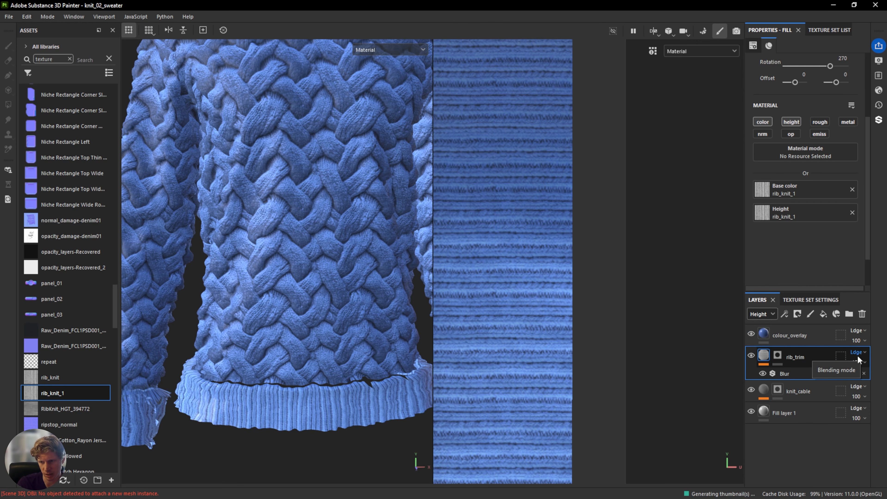
left_click(865, 362)
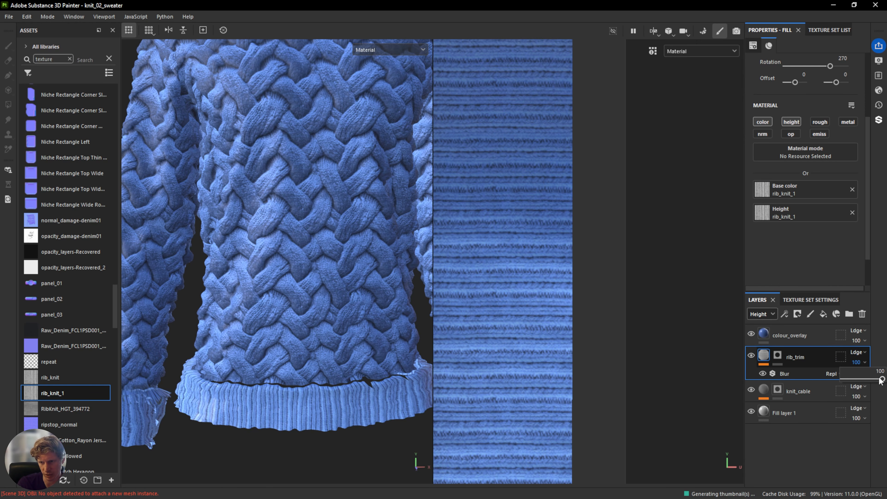
left_click_drag(881, 380, 845, 385)
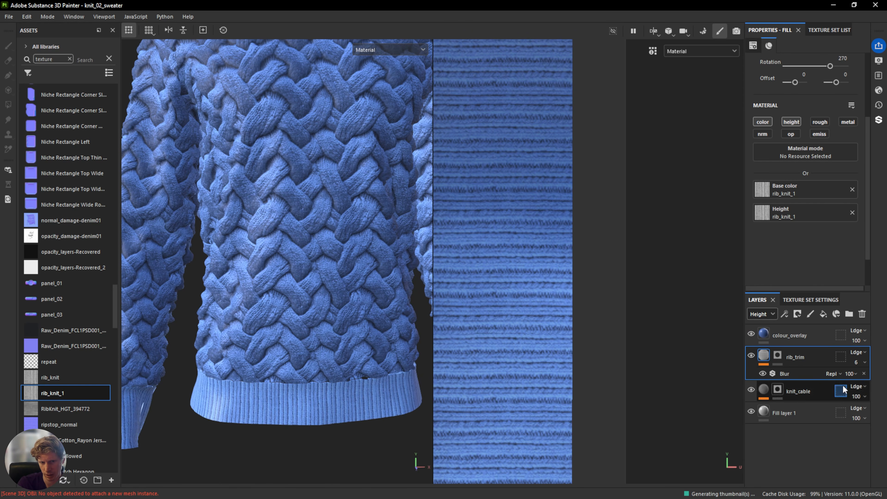
scroll(276, 389, "up", 3)
middle_click_drag(277, 389, 278, 346, "alt")
scroll(279, 345, "up", 3)
right_click_drag(279, 346, 242, 351, "shift")
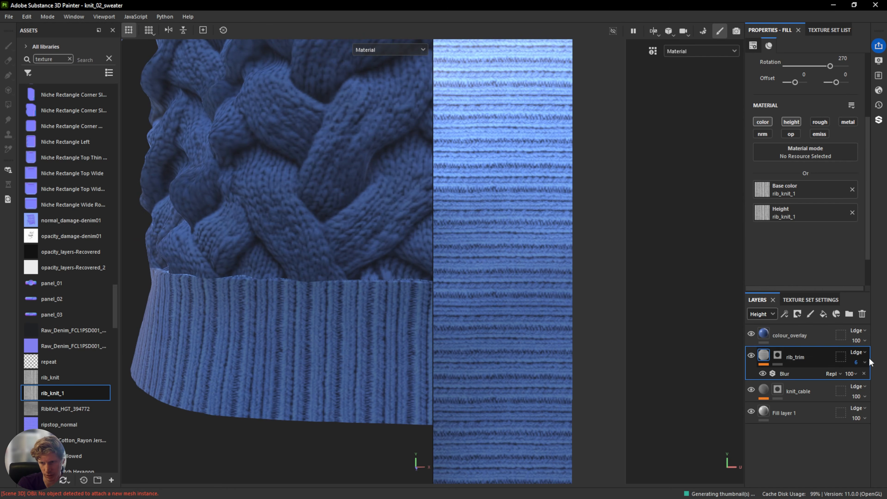
left_click_drag(845, 377, 848, 376)
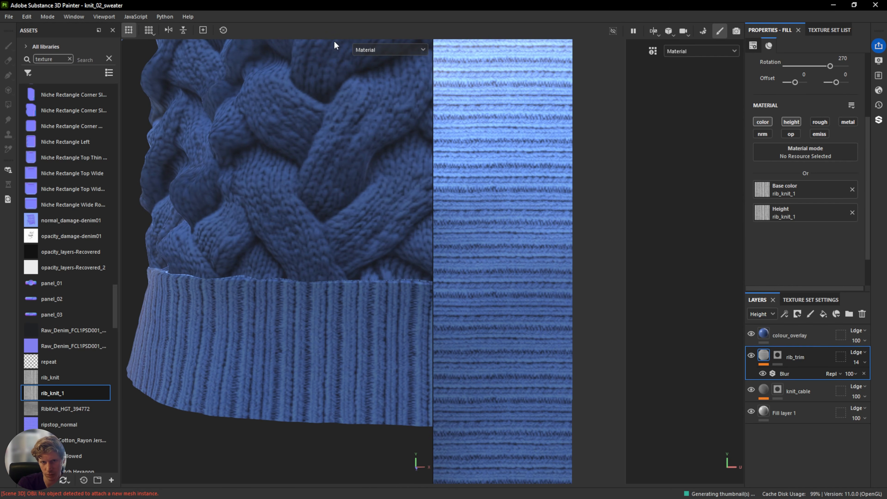
Inspect the sweater in the height channel view, toggling the rib_trim and Fill layer 1 visibility to compare.
left_click(365, 49)
left_click(388, 99)
left_click_drag(283, 341, 384, 310, "alt")
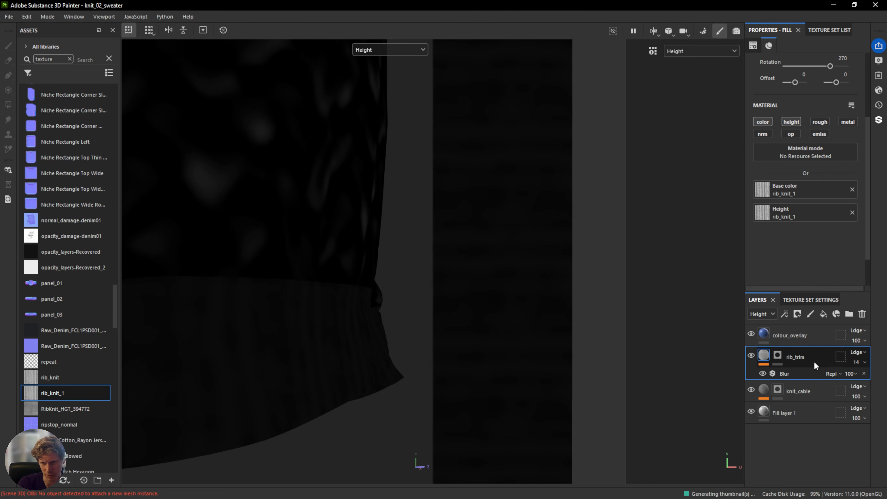
left_click(750, 355)
left_click(750, 356)
left_click(751, 355)
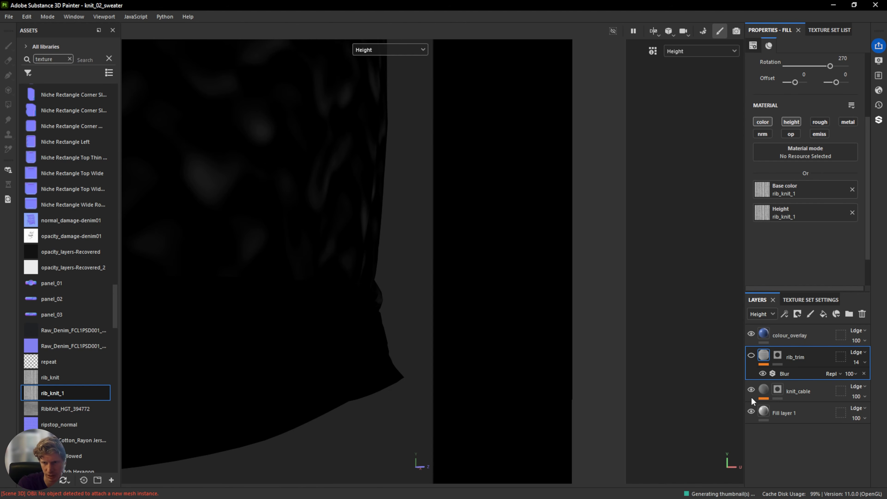
left_click(751, 412)
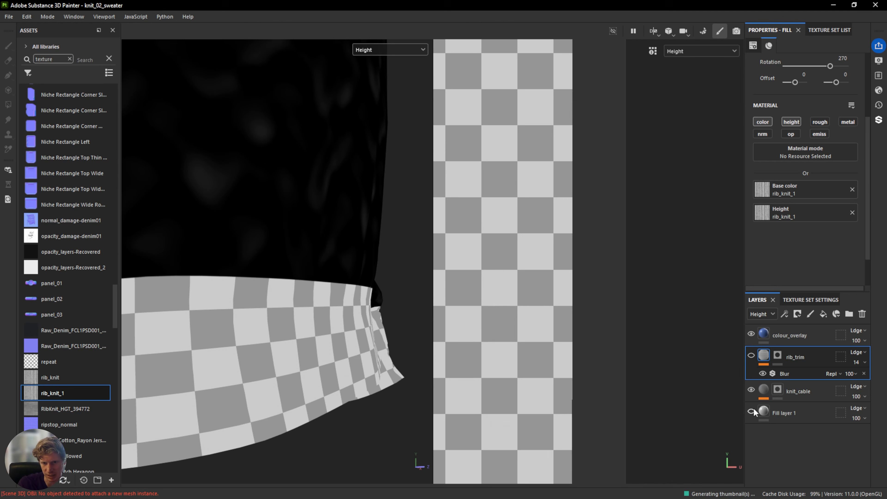
left_click(752, 409)
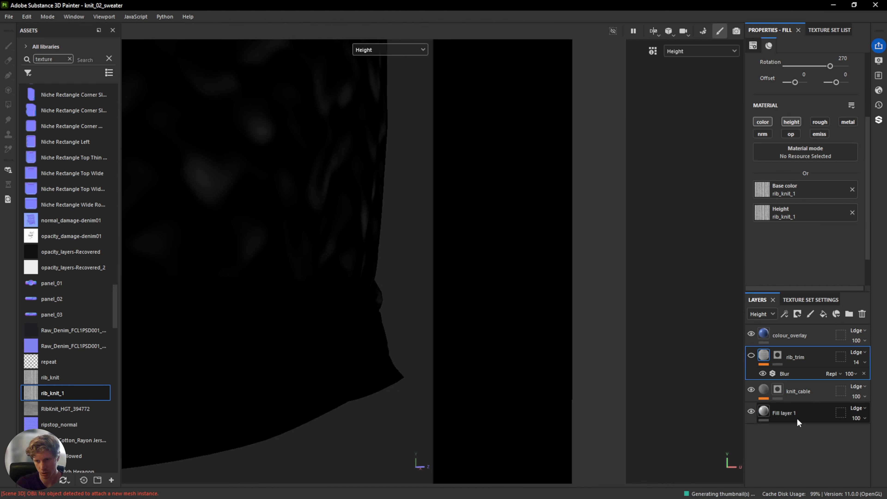
Rename the bottom fill layer as base and show the rib_trim layer again.
left_click(798, 414)
double_click(798, 413)
type("base")
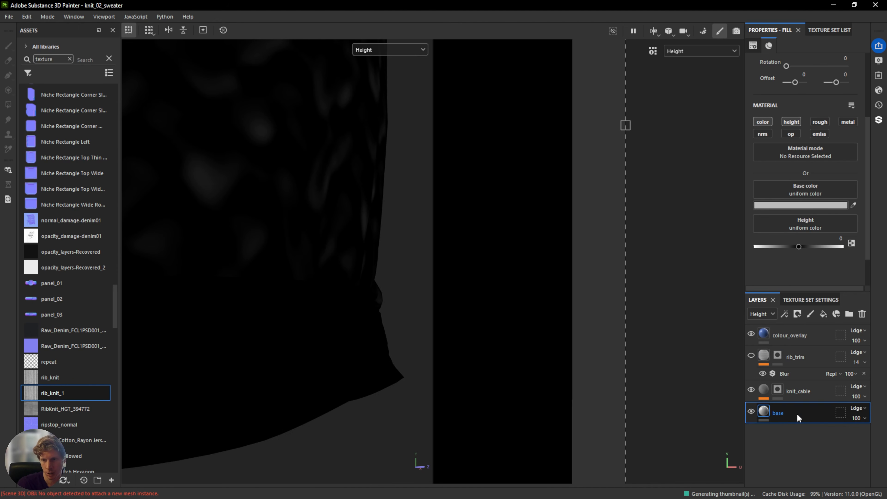
key("Return")
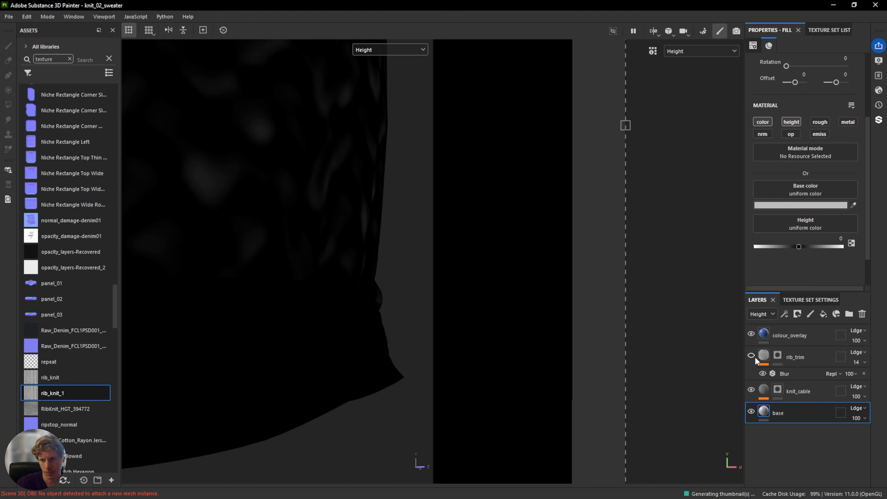
left_click(750, 355)
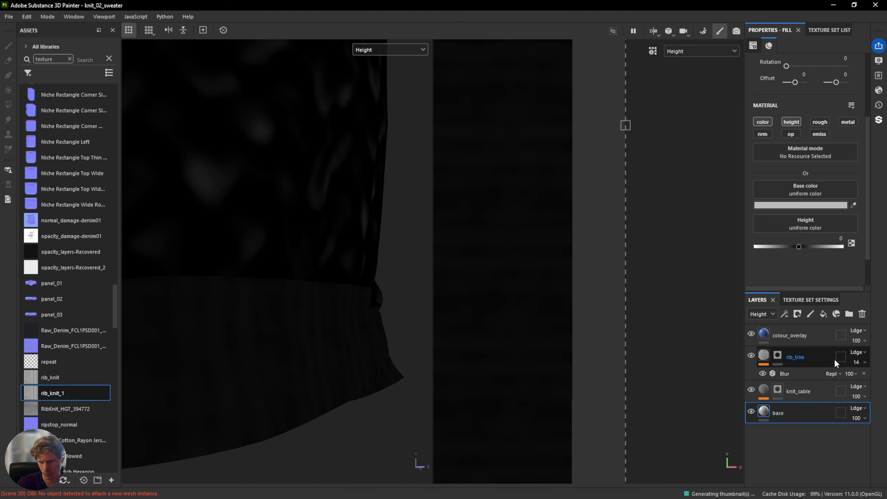
Try Screen, Multiply and Normal blend modes and 37 opacity on the rib_trim layer's height.
left_click(861, 352)
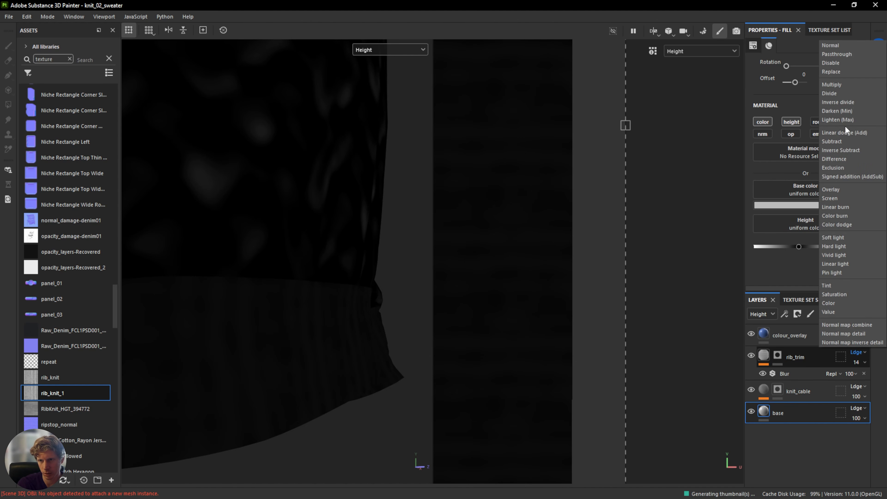
left_click(843, 197)
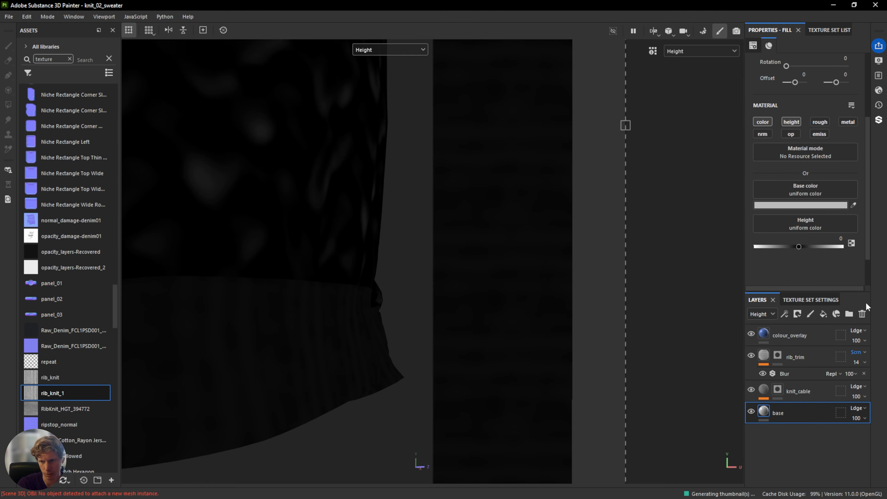
left_click(864, 353)
left_click(834, 85)
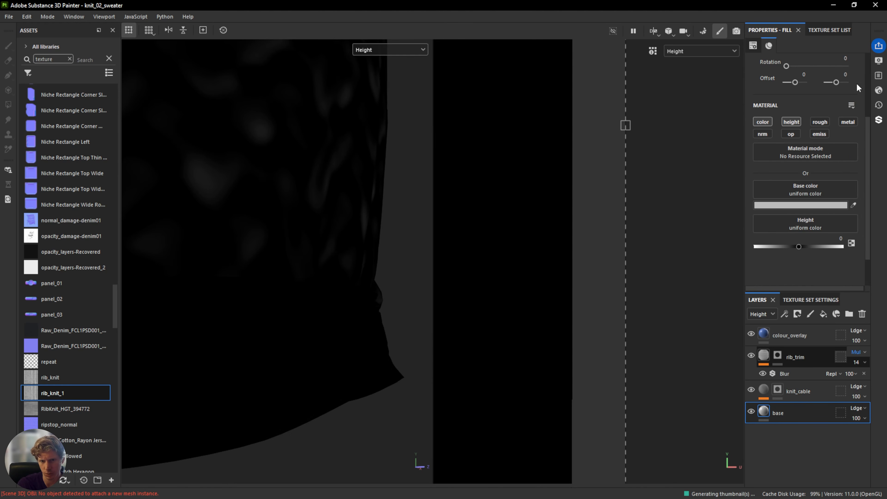
left_click(864, 362)
left_click_drag(847, 377, 858, 380)
left_click(862, 353)
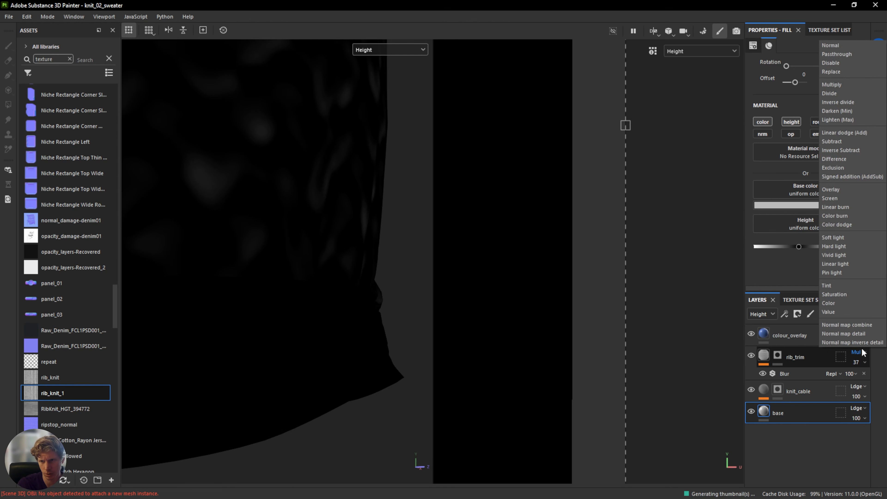
left_click(845, 45)
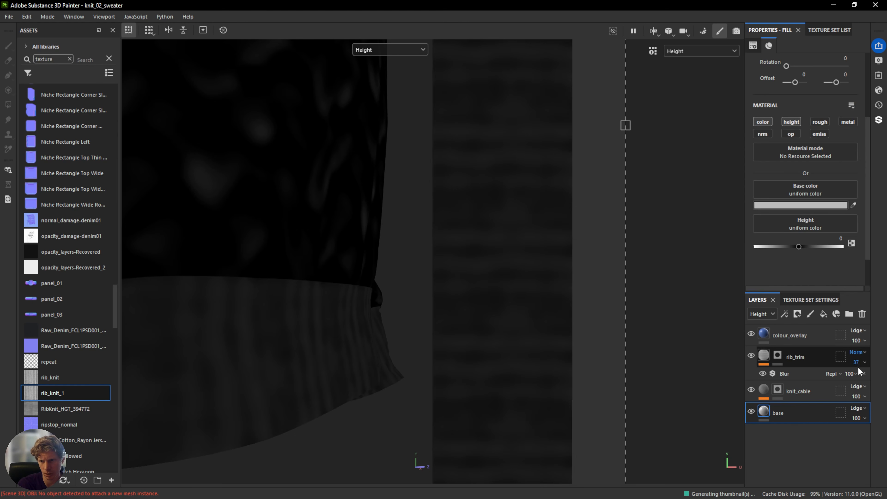
Set the rib_trim layer's height blend mode to Linear dodge (Add) and its opacity to 12.
left_click(859, 353)
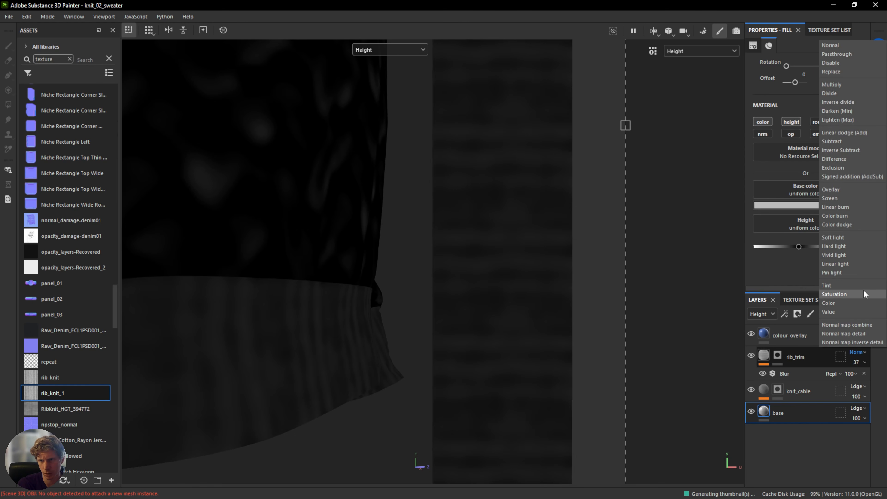
left_click(850, 134)
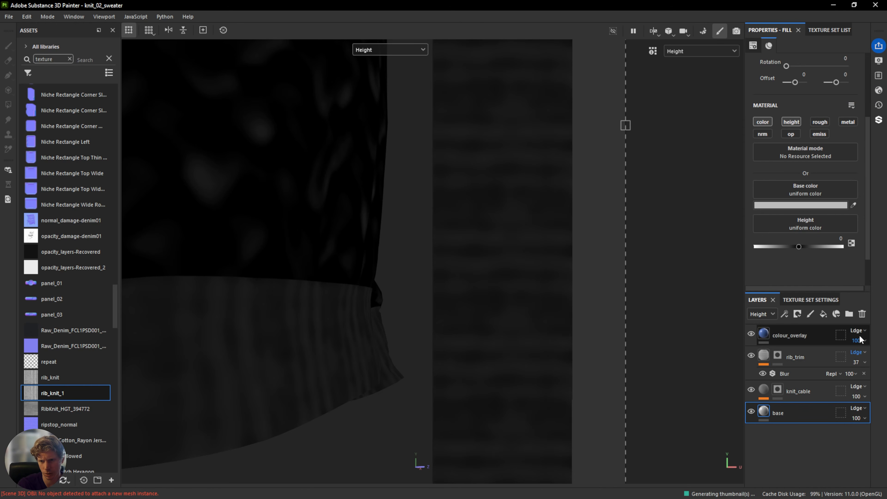
left_click(864, 362)
left_click_drag(857, 379, 848, 379)
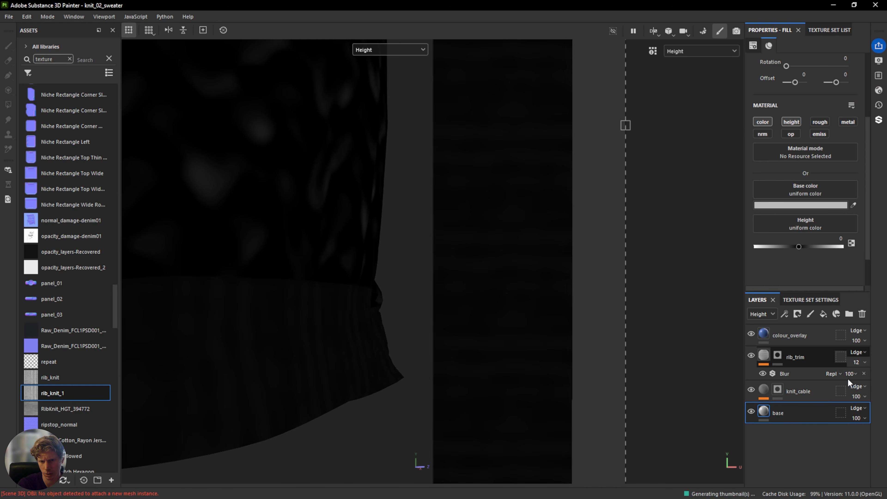
Examine the whole sweater in the material view.
scroll(376, 307, "down", 8)
left_click_drag(375, 308, 346, 131, "alt")
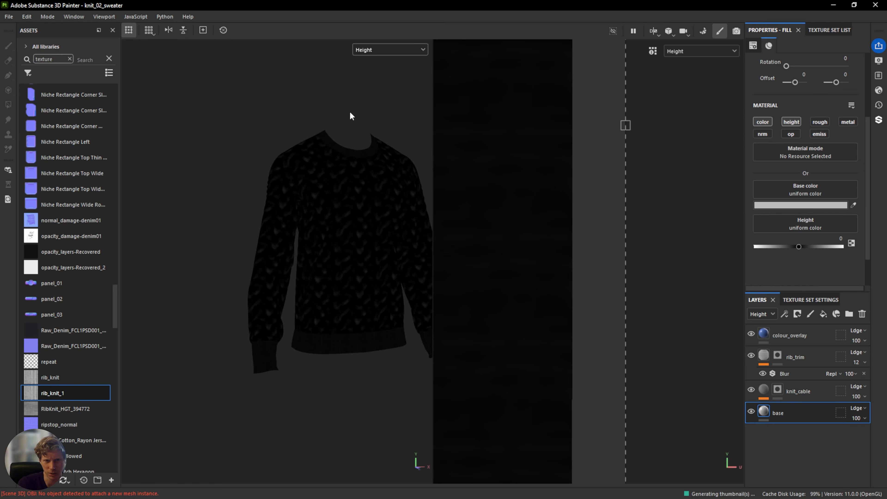
left_click(388, 50)
left_click(386, 74)
scroll(326, 290, "up", 6)
middle_click_drag(327, 290, 289, 261, "alt")
scroll(291, 249, "down", 5)
mouse_move(303, 253)
right_mouse_down("shift")
mouse_move(277, 256)
mouse_move(319, 254)
mouse_move(283, 255)
mouse_move(299, 254)
right_mouse_up("shift")
left_click_drag(309, 259, 282, 257, "alt")
middle_click_drag(300, 256, 262, 276, "alt")
left_click_drag(260, 276, 264, 272, "alt")
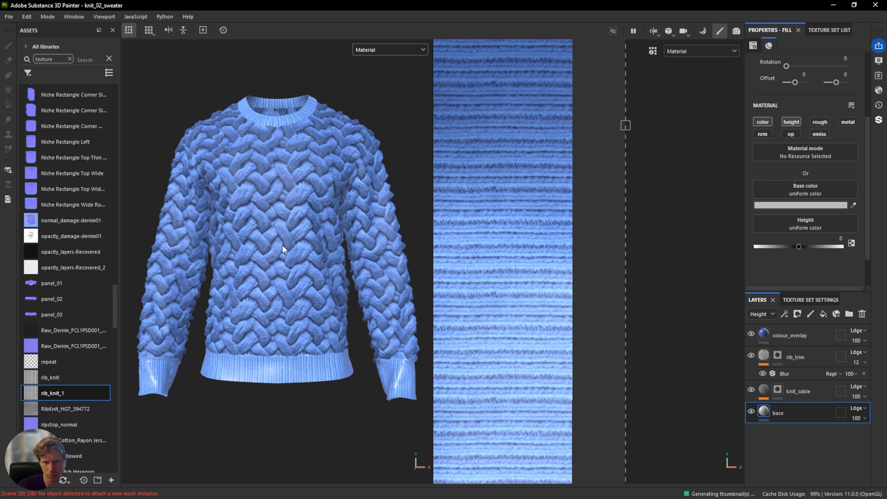
Enable roughness on the base layer and set its roughness value to 0.5876 in the roughness view.
left_click(389, 51)
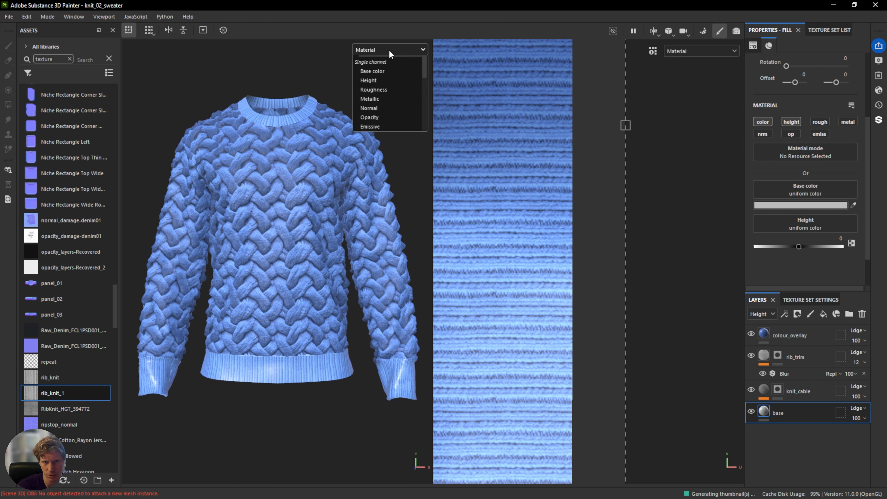
left_click(377, 111)
left_click_drag(240, 260, 266, 254, "alt")
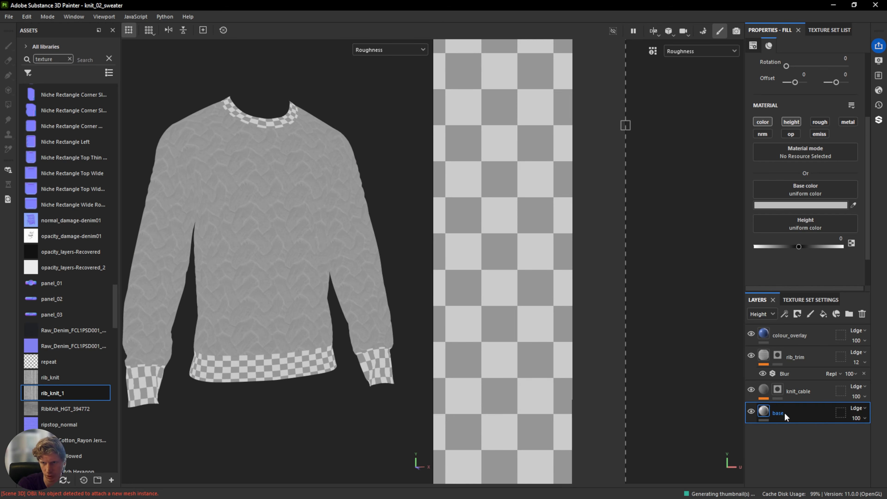
left_click(818, 120)
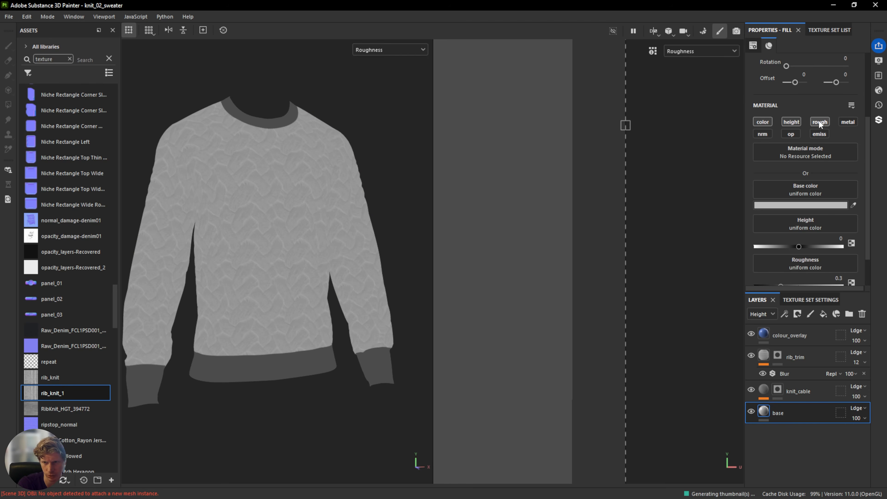
scroll(810, 234, "down", 1)
left_click_drag(780, 248, 806, 249)
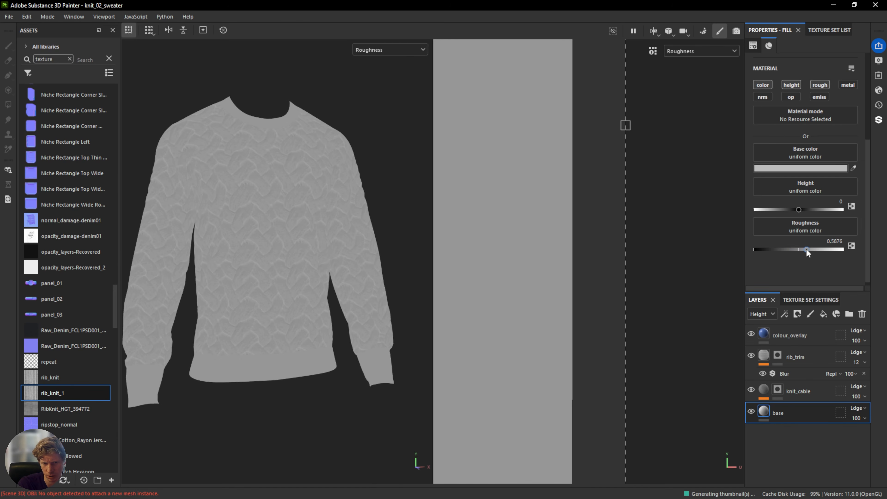
Return to the material view and inspect the sweater's shading.
left_click(389, 51)
scroll(387, 70, "up", 2)
left_click(379, 75)
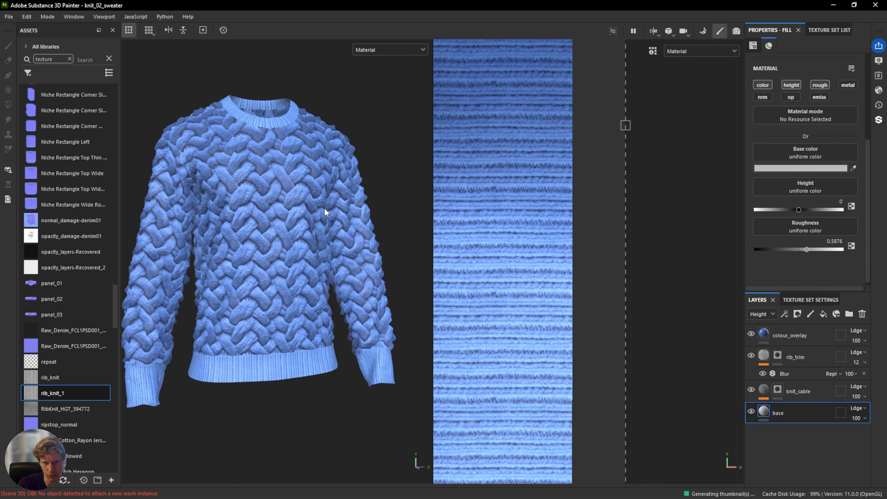
right_click_drag(292, 211, 309, 213, "shift")
left_click_drag(300, 221, 279, 207, "alt")
middle_click_drag(279, 207, 284, 217, "alt")
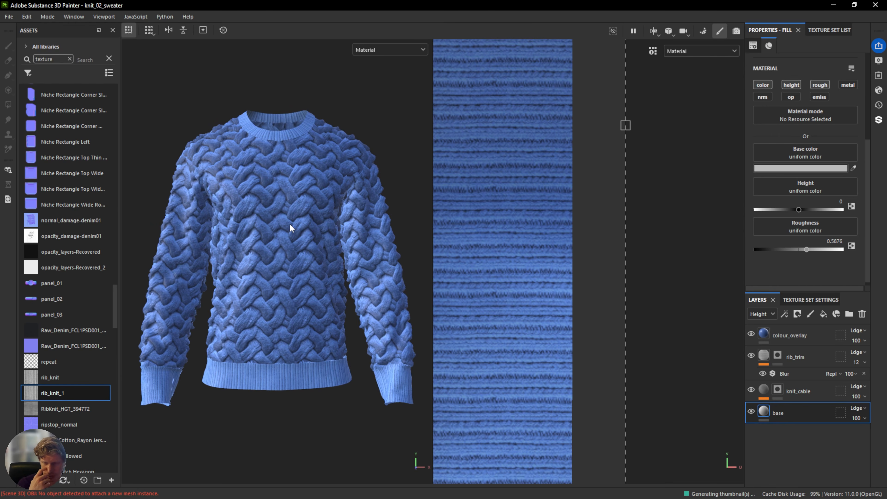
Add a new fill layer at the top of the stack with only its roughness channel enabled.
left_click(821, 339)
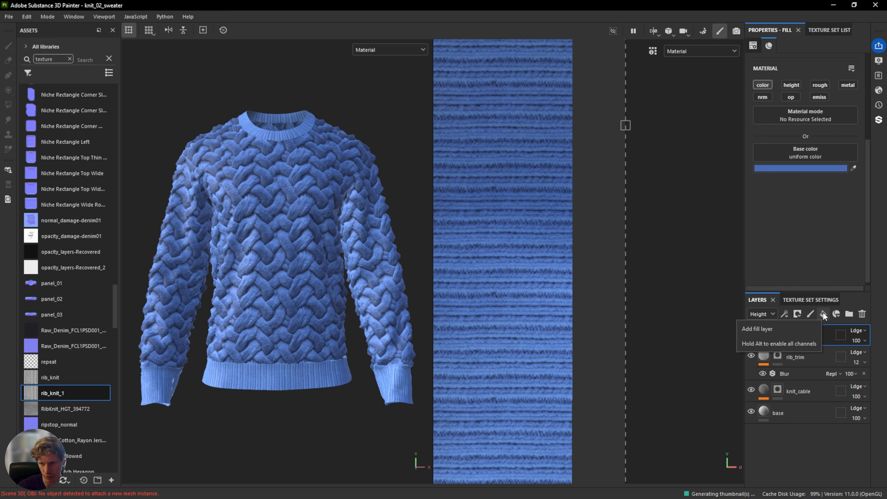
left_click(823, 314)
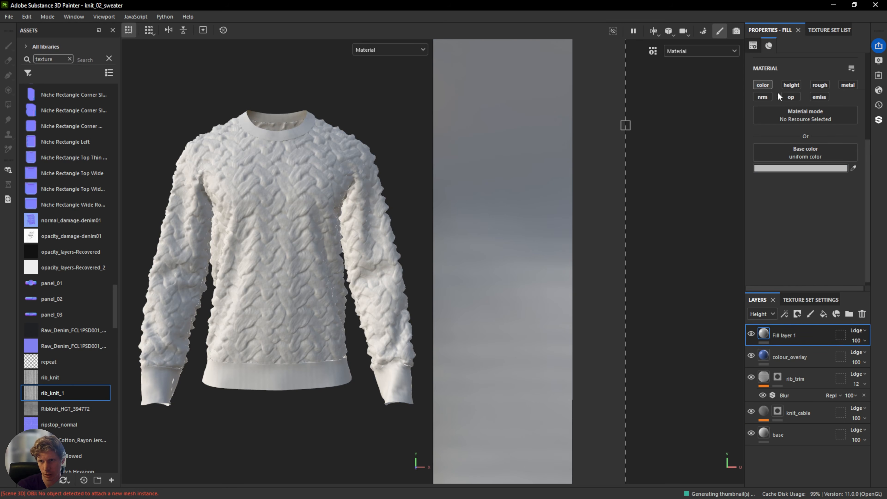
left_click(820, 85)
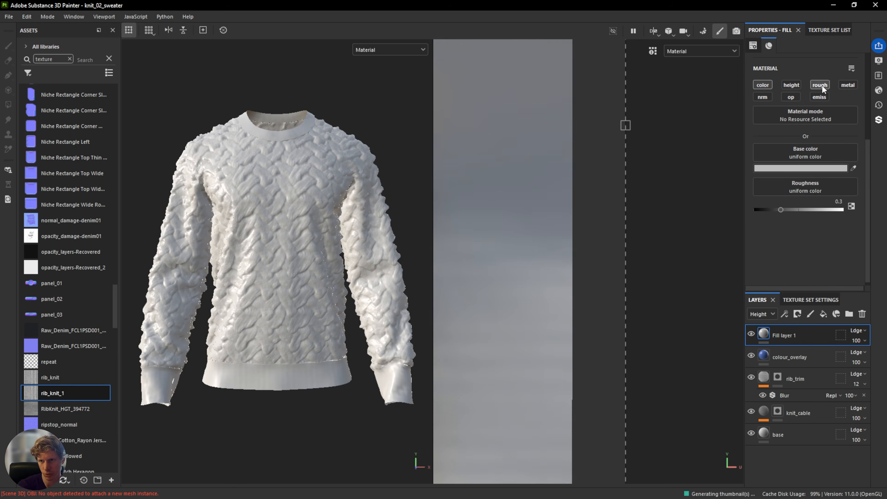
left_click(762, 150)
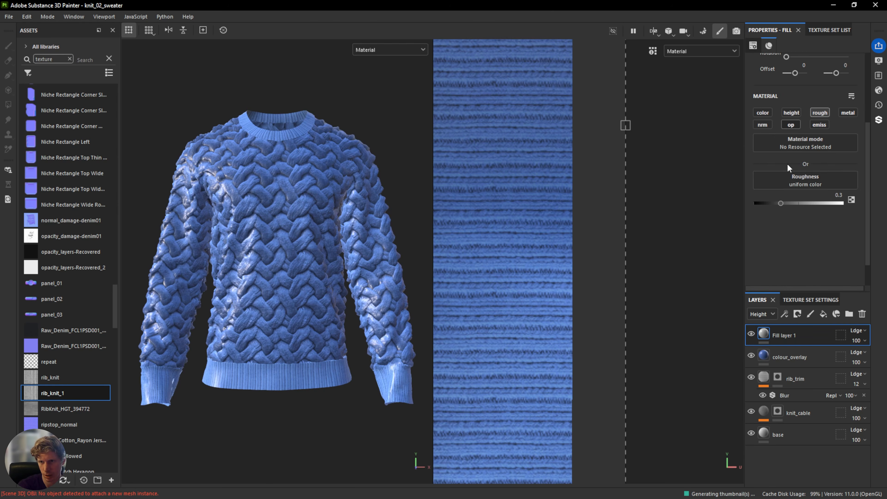
Search the resources for dirt and load Dirt 4 into the new fill layer's roughness.
left_click(807, 177)
left_click_drag(814, 203, 636, 201)
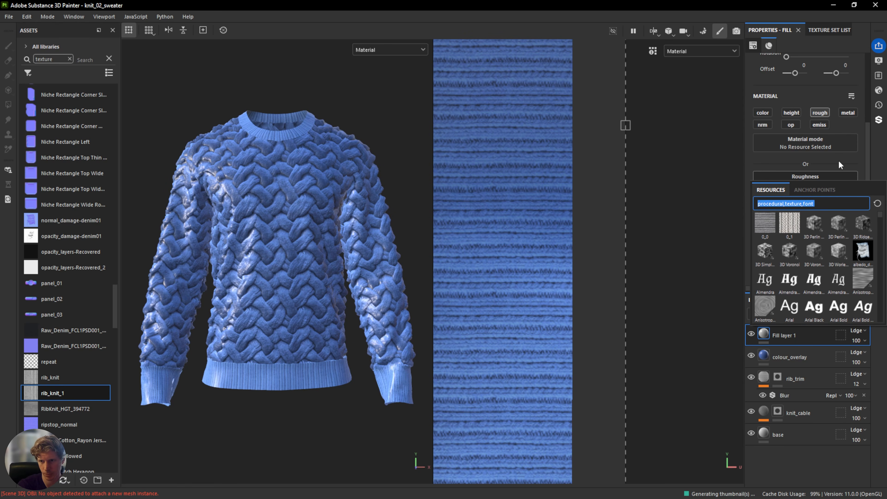
type("dir")
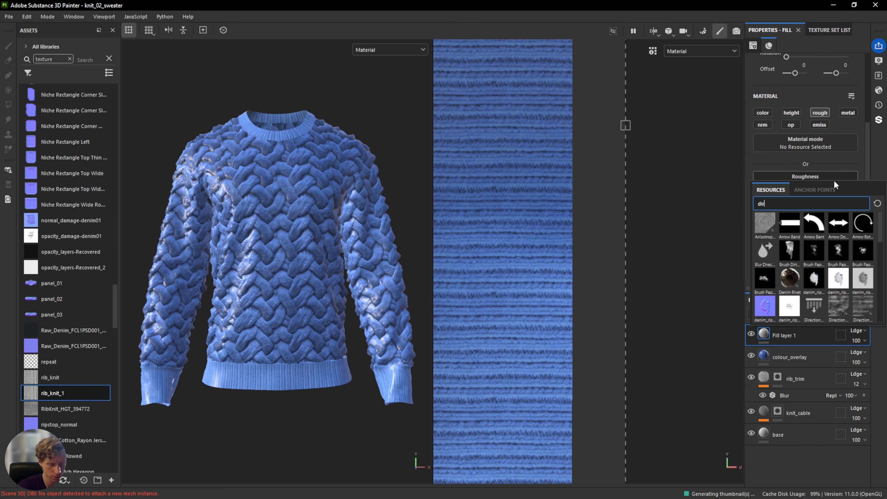
type("t")
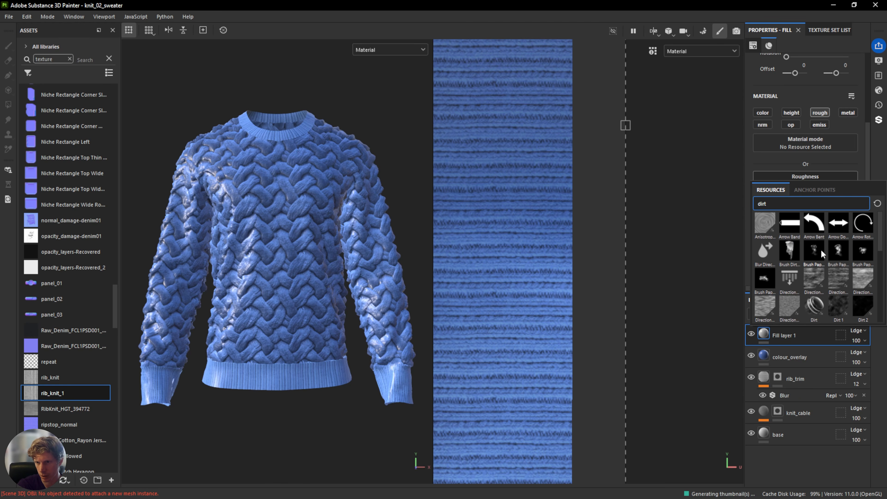
scroll(849, 275, "down", 2)
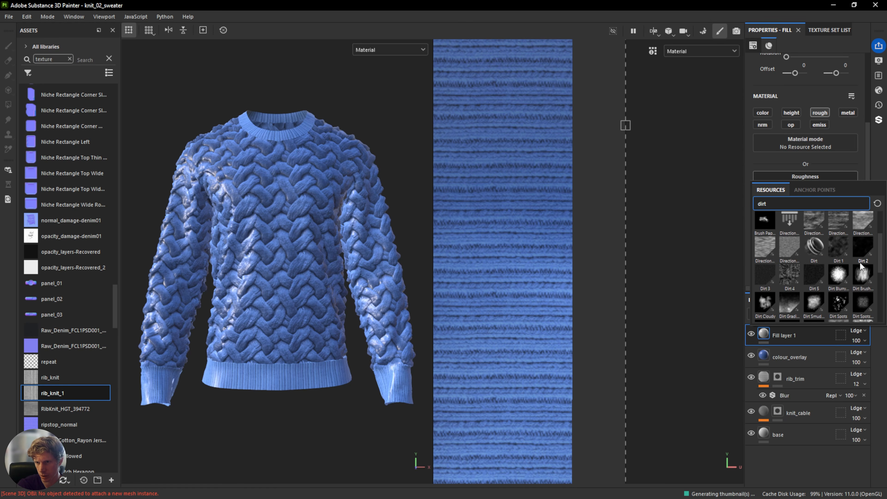
left_click(787, 281)
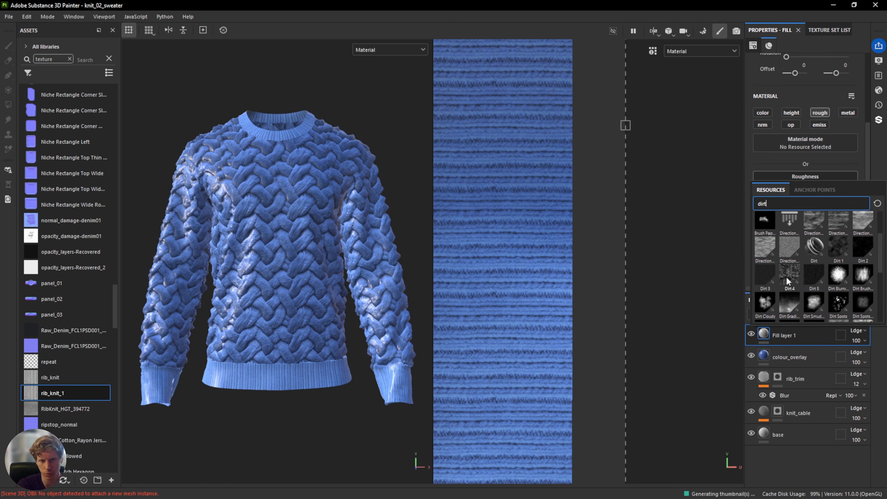
In the roughness channel view, set the Dirt 4 balance to 0.43 and scale to 3.
left_click(391, 47)
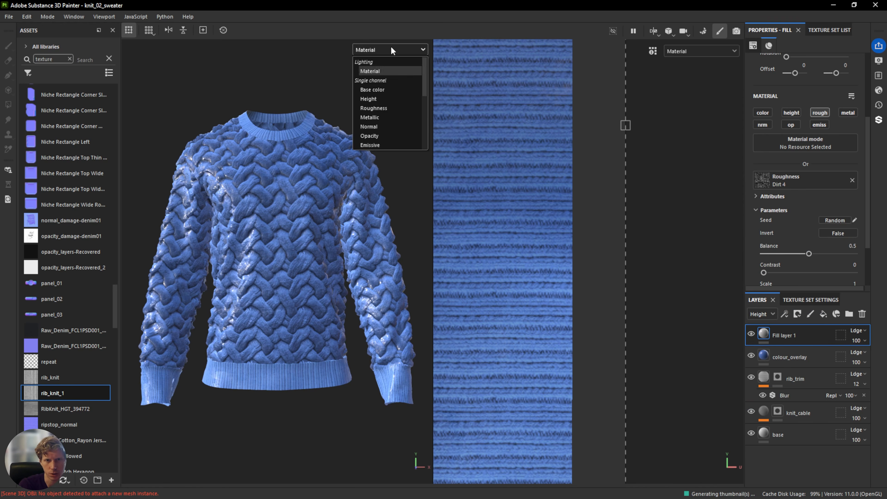
left_click(385, 108)
scroll(795, 219, "down", 1)
mouse_move(809, 217)
left_mouse_down()
mouse_move(784, 216)
mouse_move(811, 215)
mouse_move(802, 217)
left_mouse_up()
scroll(780, 225, "down", 1)
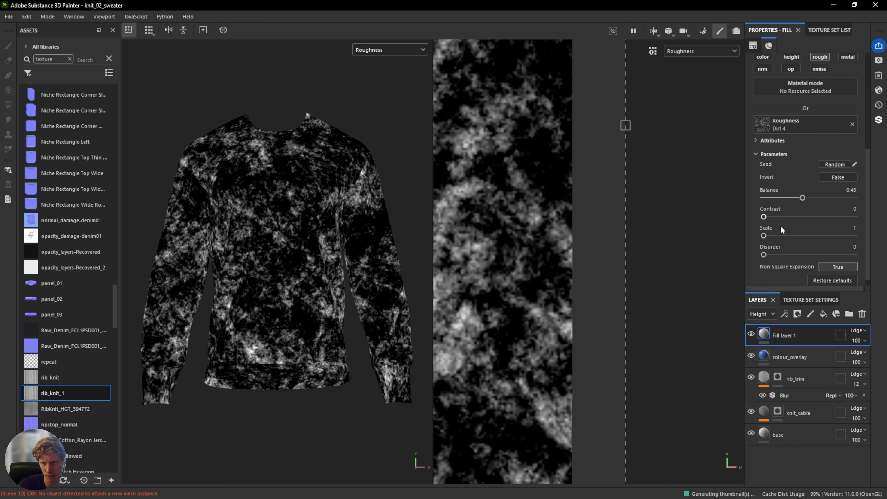
left_click_drag(765, 225, 797, 242)
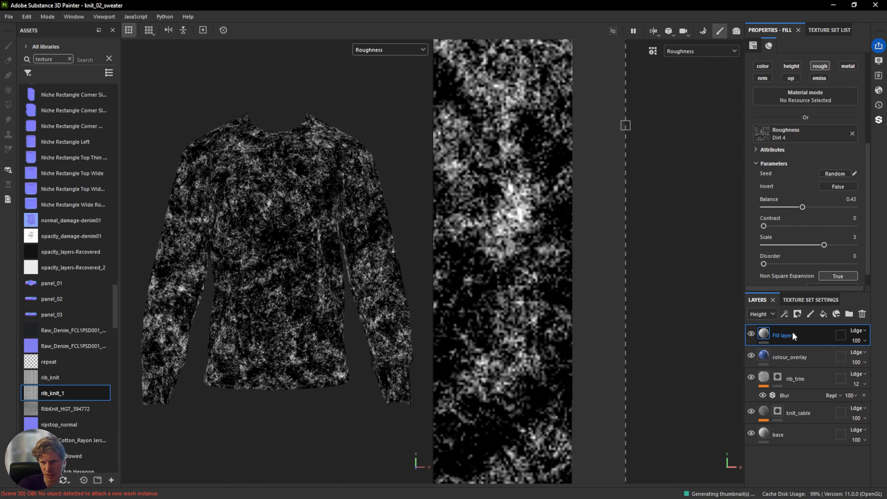
Rename the new top fill layer to roughness.
double_click(787, 334)
type("rough")
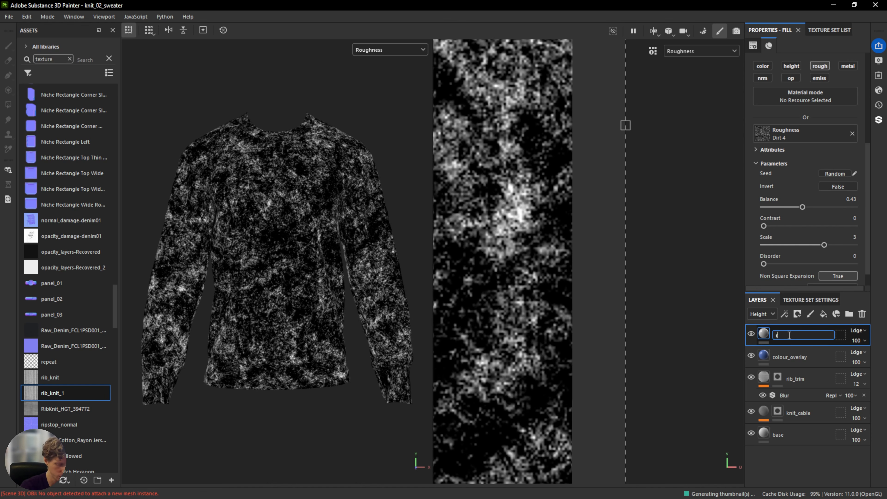
type("ness")
key("Return")
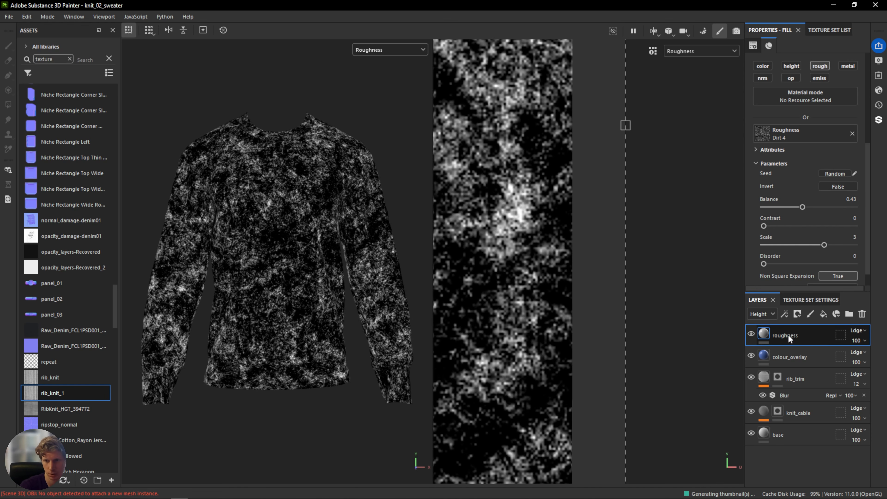
Switch the layer stack to show the Roughness channel and lower the roughness layer's opacity to 13.
left_click(761, 314)
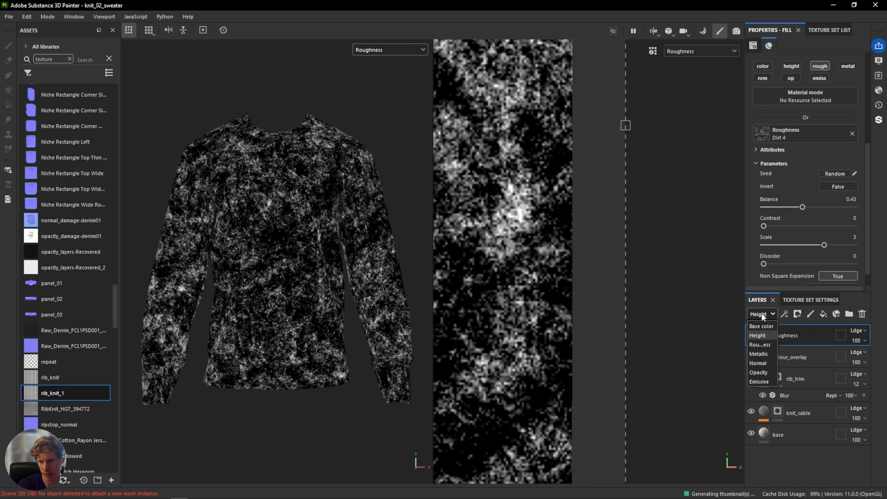
left_click(765, 344)
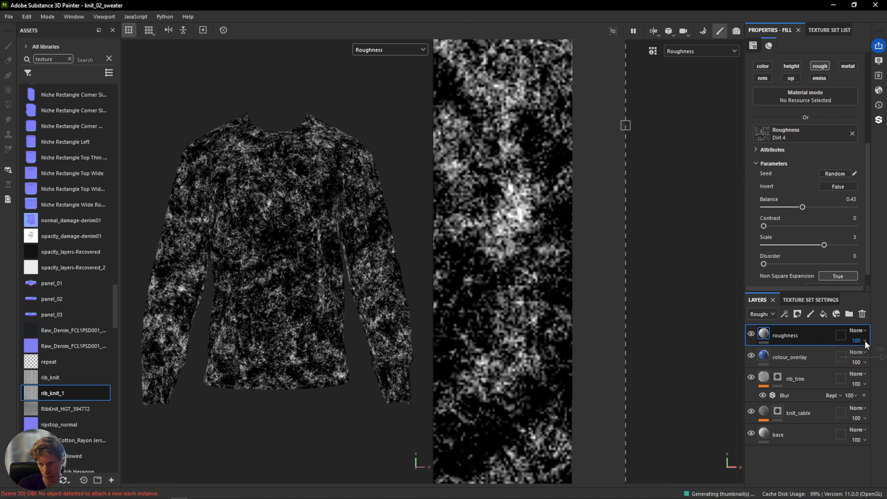
left_click_drag(876, 357, 848, 355)
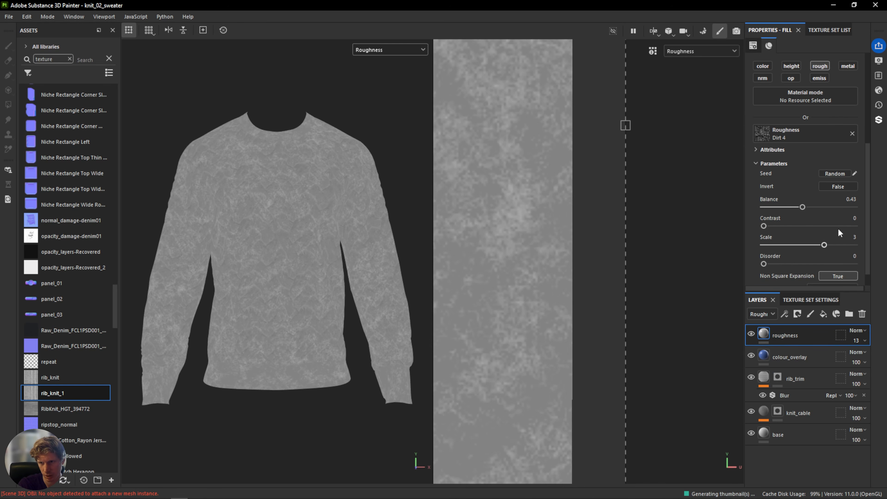
Invert the Dirt 4 pattern and lower the roughness layer's opacity to 5.
scroll(819, 188, "down", 1)
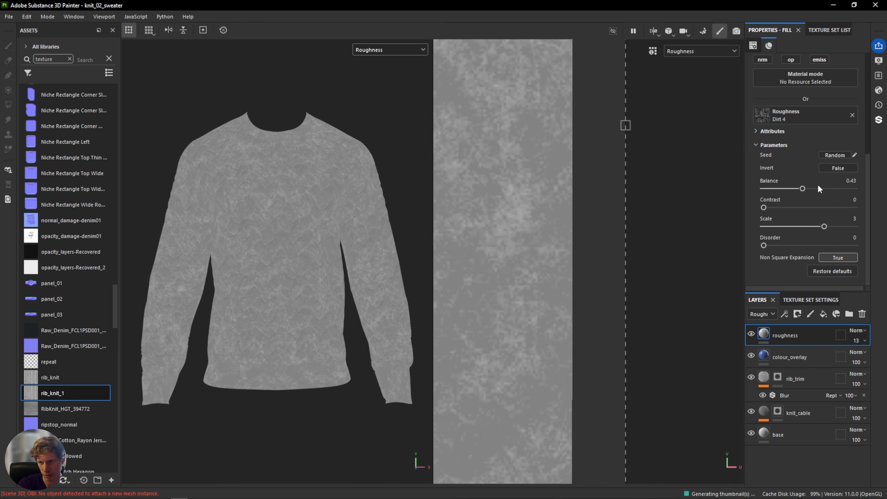
left_click(839, 167)
scroll(289, 301, "up", 6)
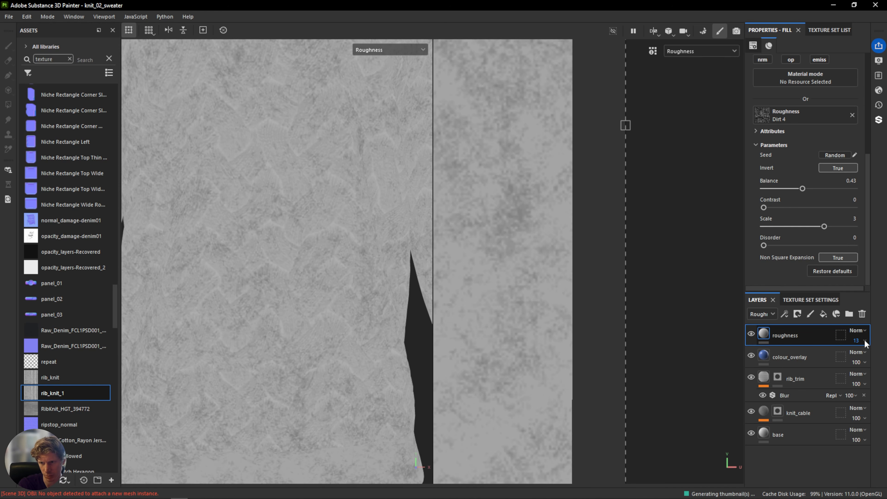
mouse_move(848, 355)
left_mouse_down()
mouse_move(883, 359)
mouse_move(845, 359)
left_mouse_up()
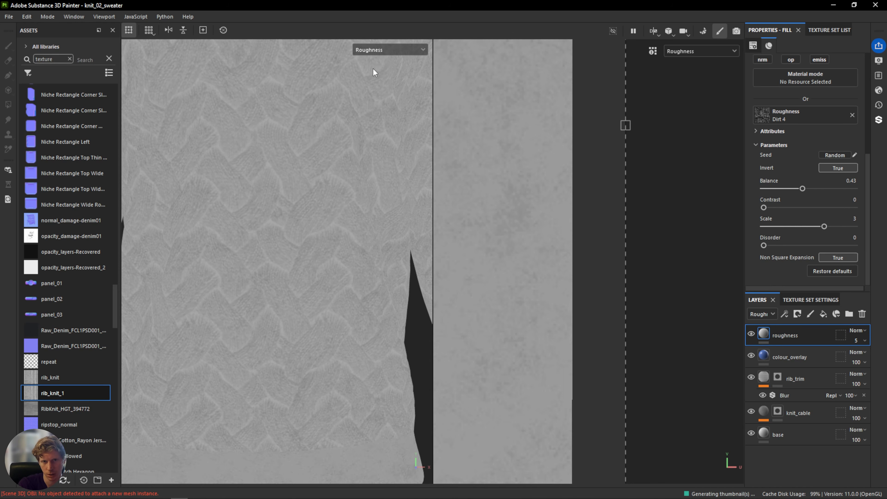
Switch the viewport back to the Material view and orbit around the sweater to inspect it.
left_click(381, 49)
left_click(384, 72)
scroll(353, 256, "down", 5)
right_click_drag(353, 256, 308, 258, "shift")
left_click_drag(302, 258, 344, 254, "alt")
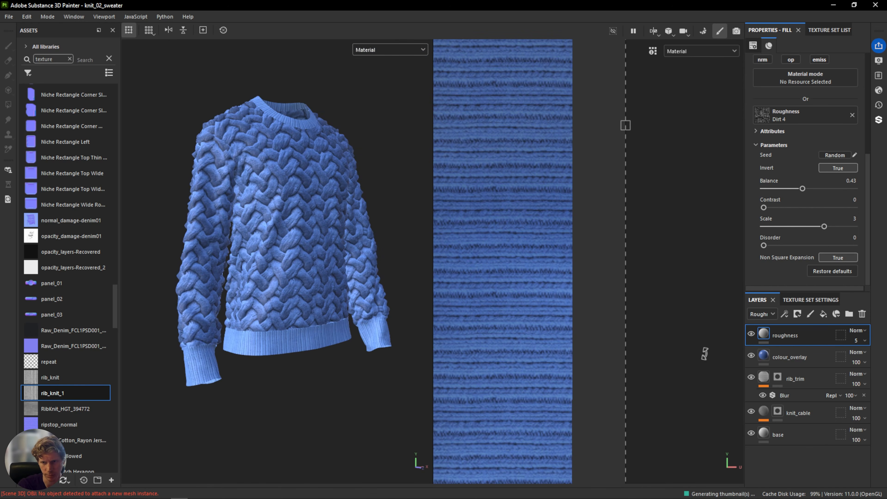
Toggle the roughness layer's visibility to compare, and set its opacity to 20.
left_click(751, 332)
left_click(752, 333)
left_click(751, 332)
left_click(751, 333)
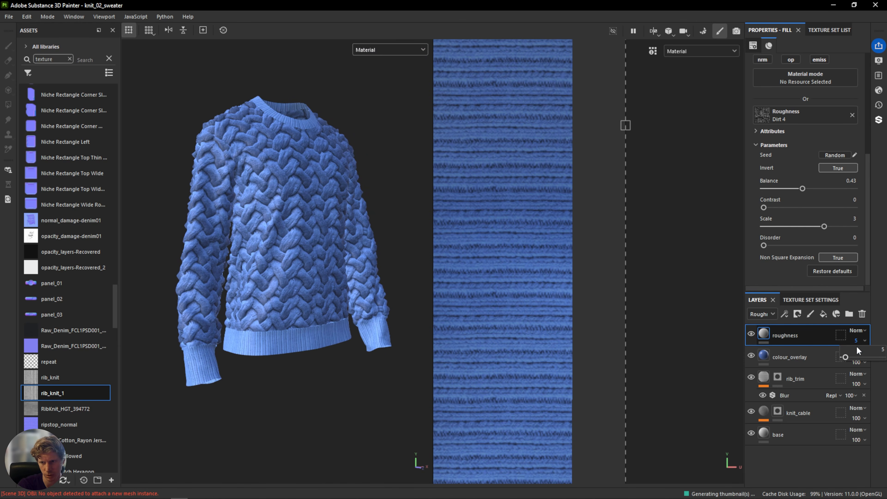
left_click_drag(845, 356, 851, 357)
left_click(751, 332)
left_click(751, 332)
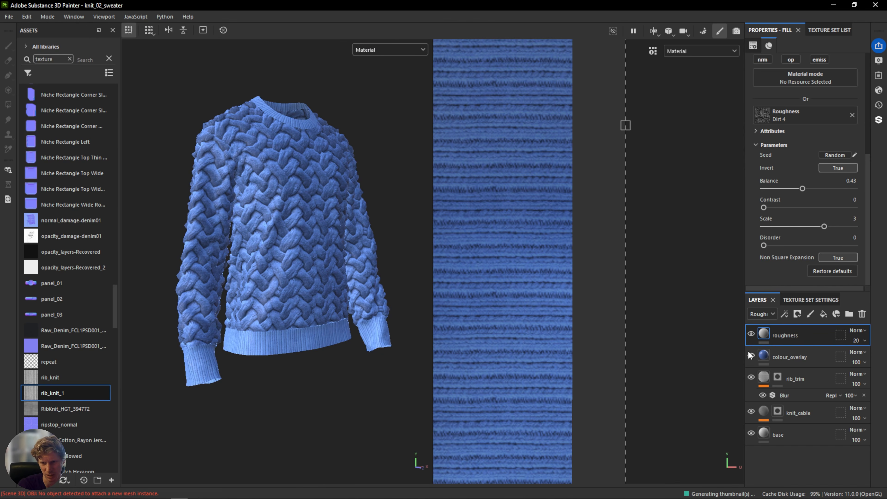
Orbit and zoom around the sweater to examine the knit surface and collar up close.
left_click_drag(353, 241, 288, 249, "alt")
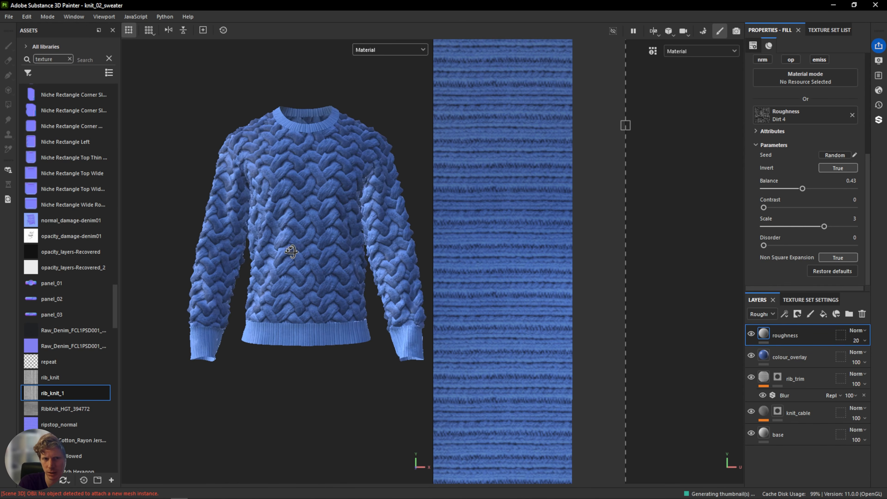
scroll(243, 238, "up", 6)
left_click_drag(241, 226, 200, 250, "alt")
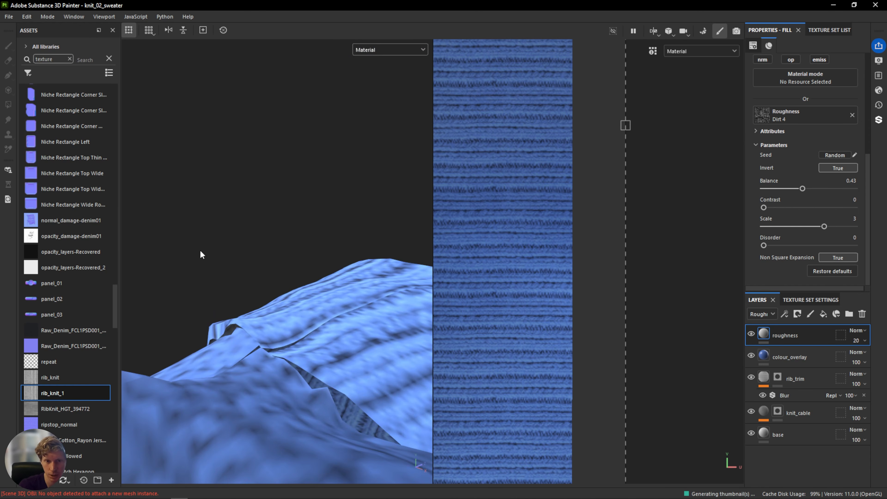
left_click_drag(200, 249, 354, 374, "alt")
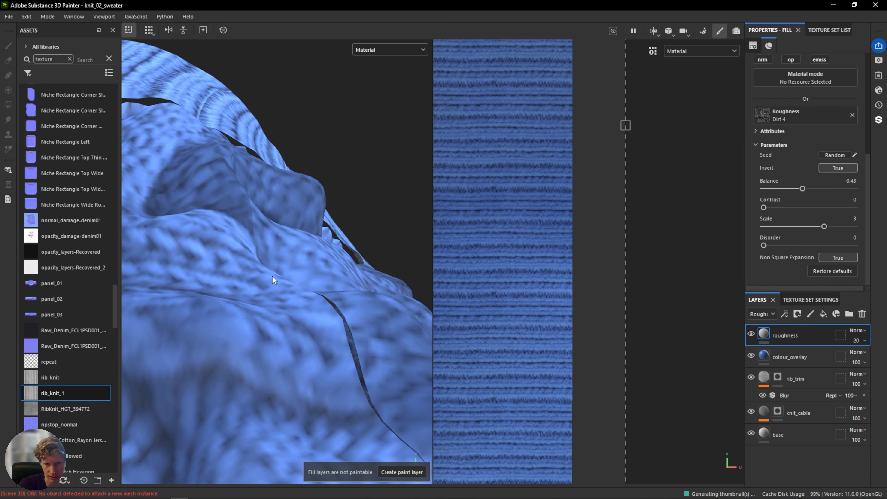
scroll(267, 271, "down", 5)
scroll(267, 271, "down", 6)
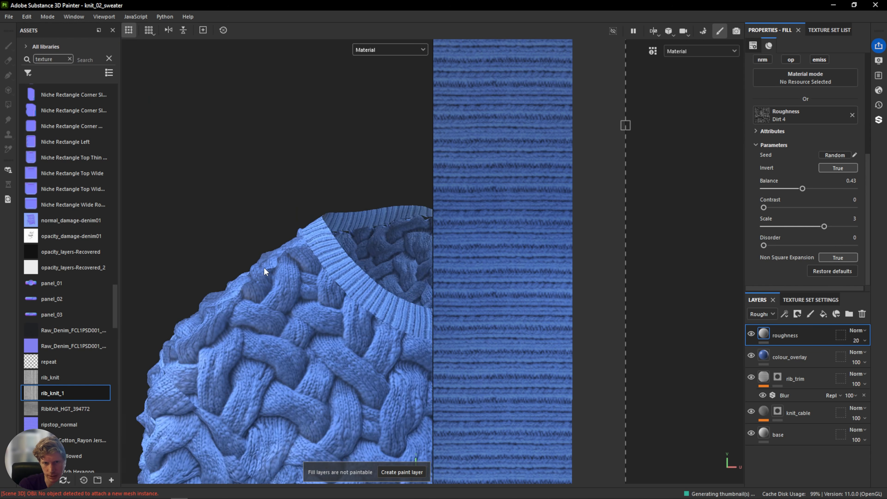
middle_click_drag(263, 267, 254, 169, "alt")
left_click_drag(254, 169, 275, 193, "alt")
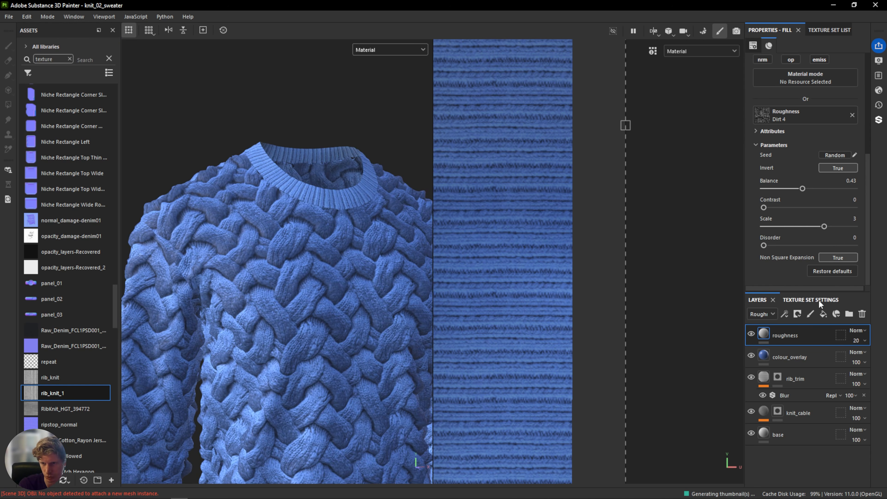
Add a new fill layer at the top of the stack and name it edges.
left_click(824, 314)
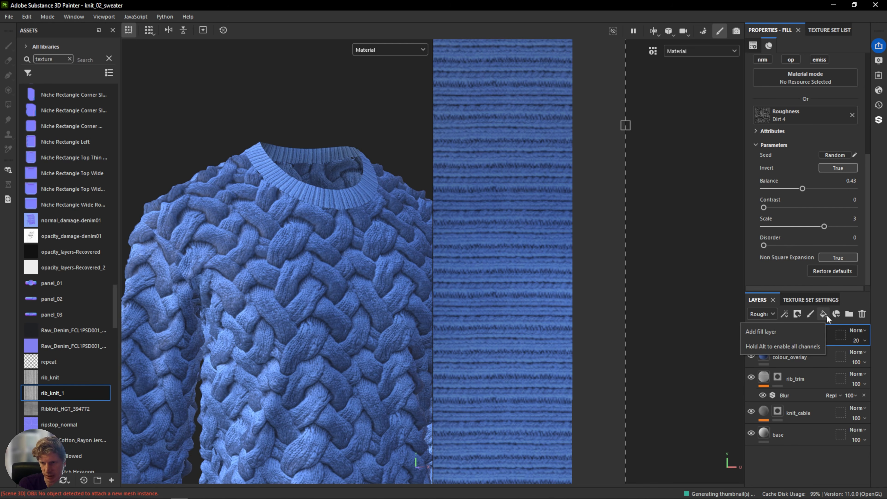
double_click(788, 335)
type("edges")
key("Return")
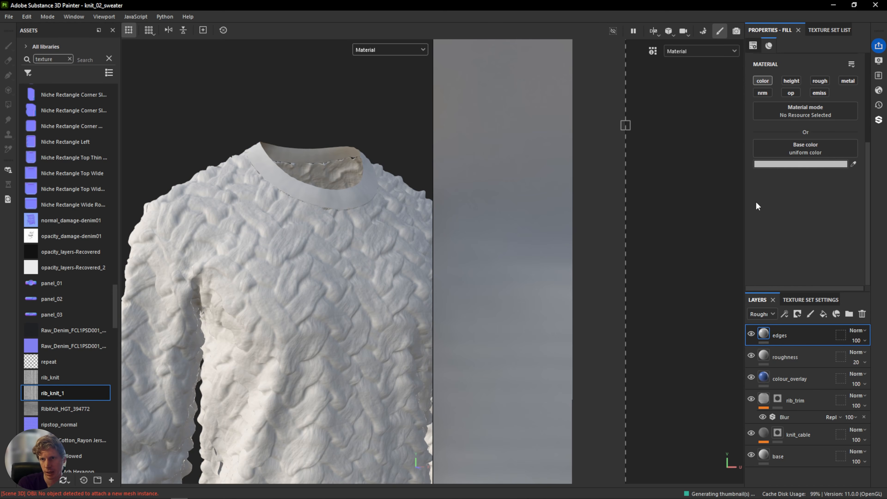
Enable only the height channel on the edges layer and switch the layer stack to show the Height channel.
left_click(791, 82)
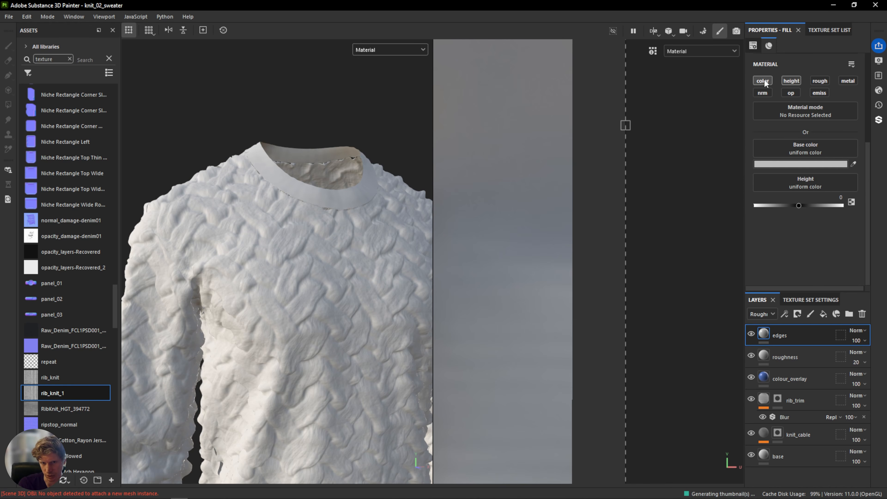
left_click(764, 80)
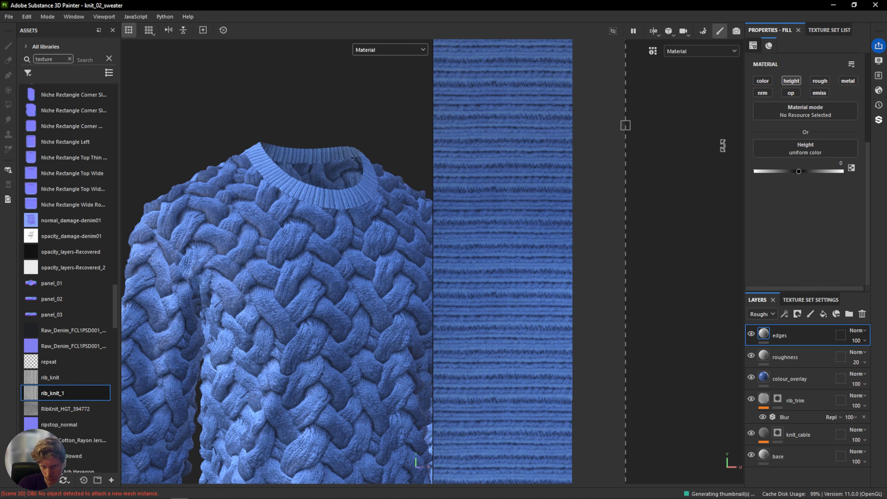
left_click(766, 313)
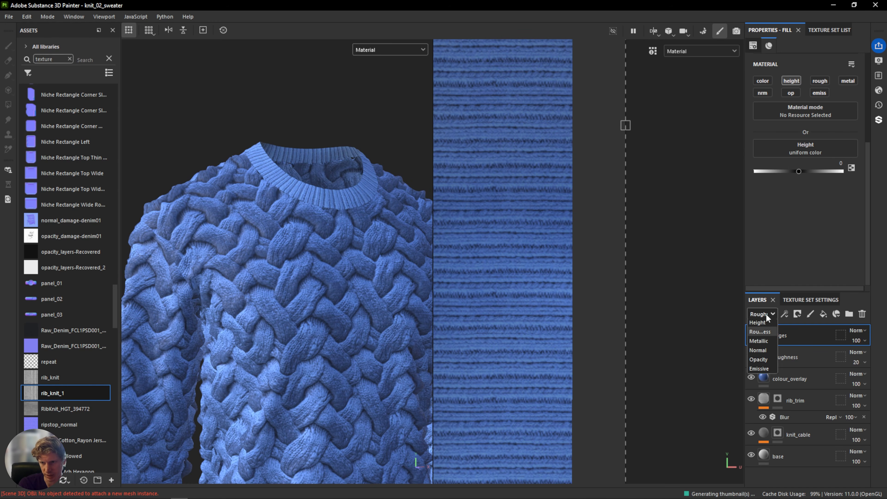
left_click(760, 340)
left_click(762, 314)
left_click(767, 332)
Show the Height channel in the viewport and set the edges layer's blend mode to Normal.
left_click(374, 49)
left_click(372, 95)
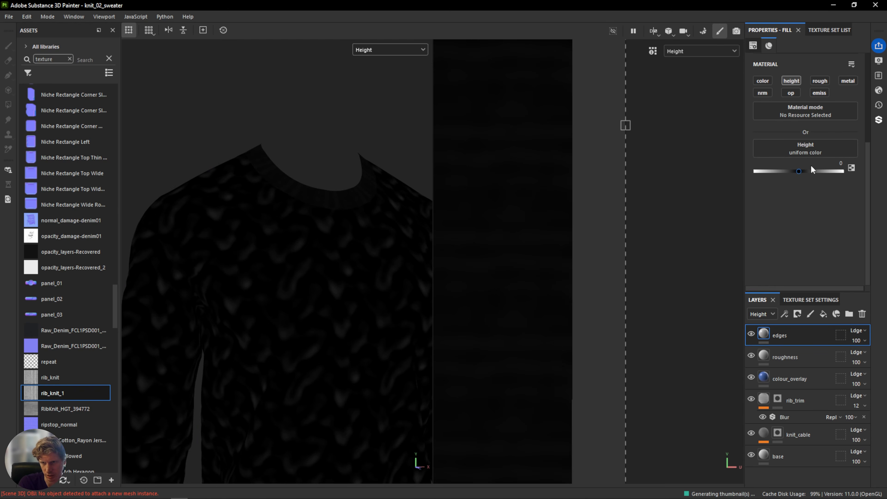
mouse_move(795, 172)
left_mouse_down()
mouse_move(828, 170)
mouse_move(789, 173)
mouse_move(800, 174)
left_mouse_up()
left_click(857, 330)
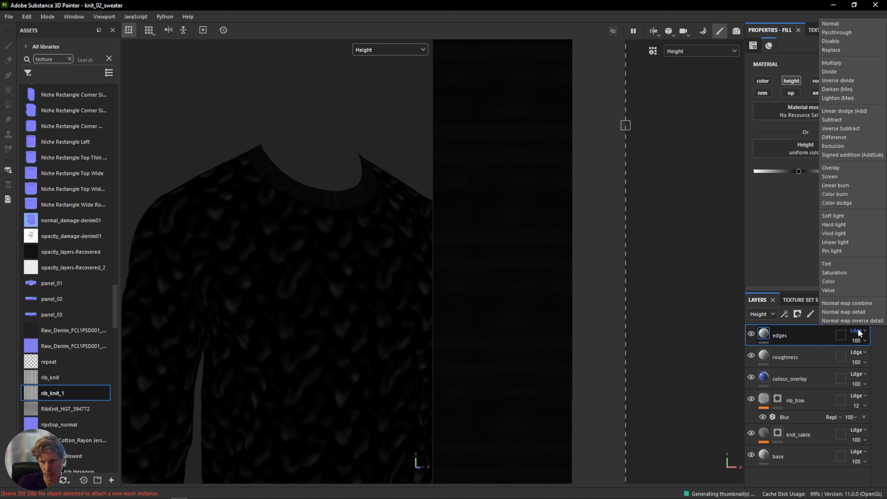
left_click(845, 24)
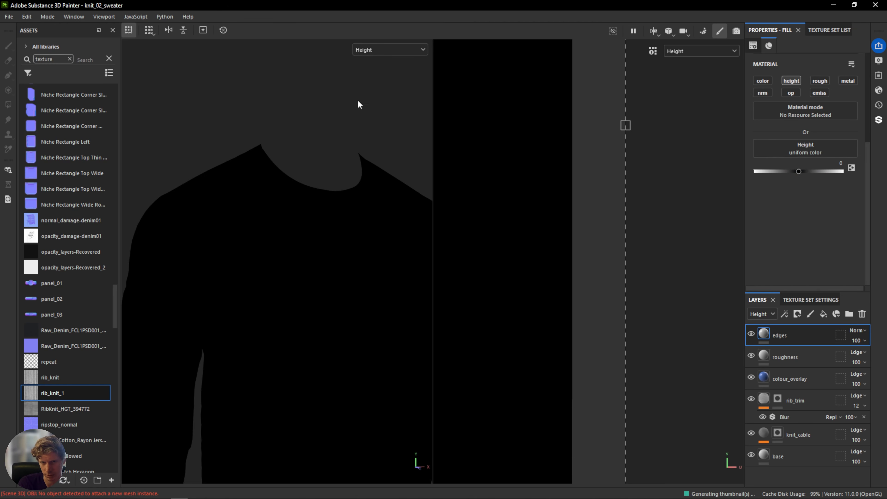
Return the viewport to the Material view and inspect the collar and cable knit.
left_click(390, 50)
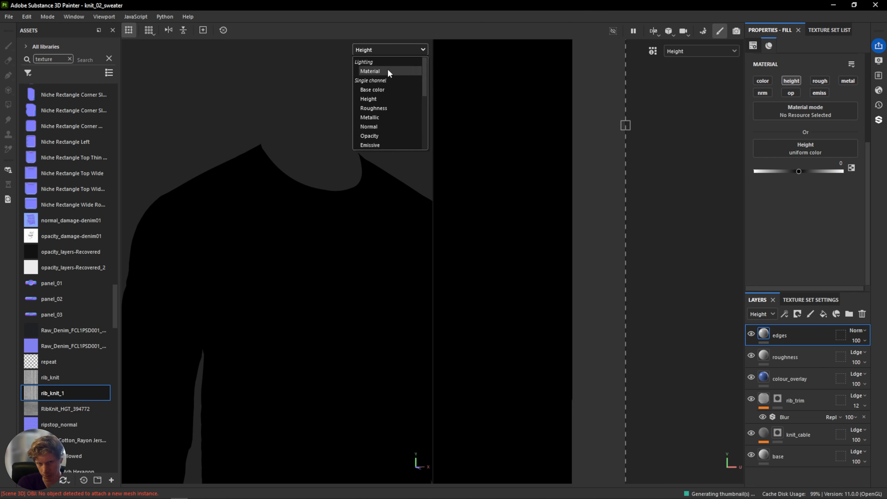
left_click(389, 69)
mouse_move(346, 240)
left_mouse_down("alt")
mouse_move(241, 254)
mouse_move(439, 237)
mouse_move(334, 251)
left_mouse_up("alt")
scroll(274, 193, "up", 6)
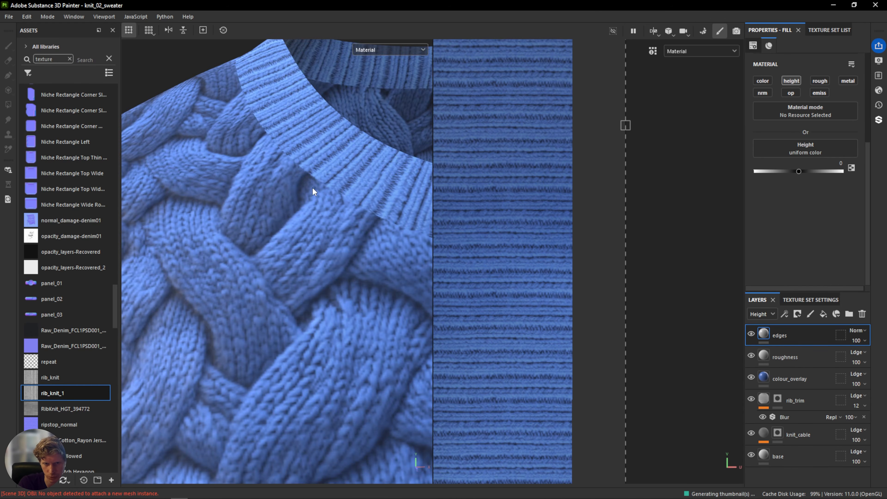
scroll(265, 141, "down", 8)
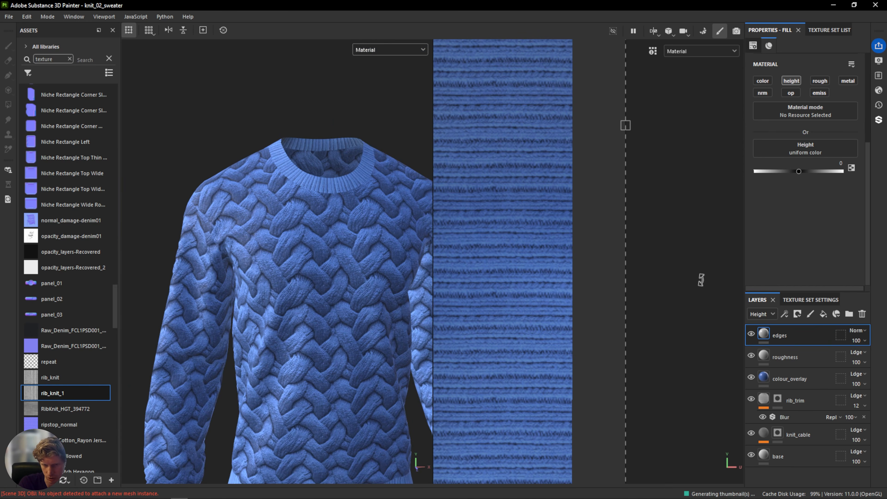
Add a black mask to the edges layer and add a fill effect inside that mask.
right_click(788, 334)
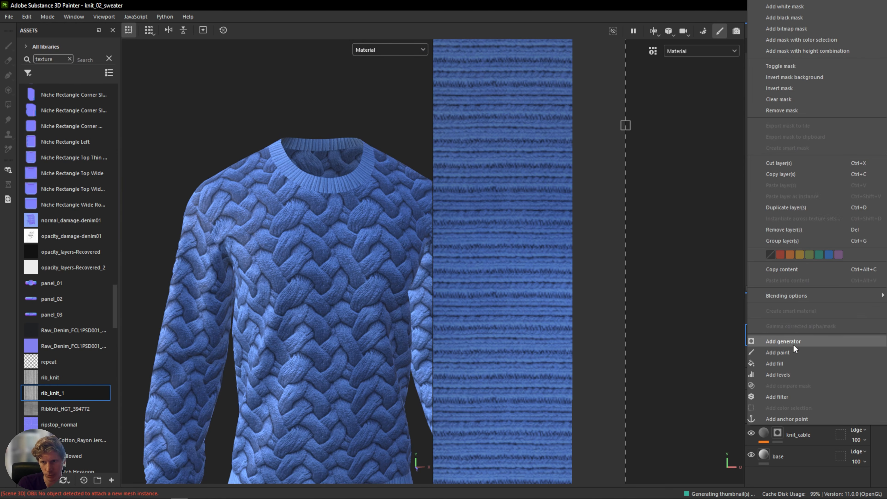
left_click(792, 18)
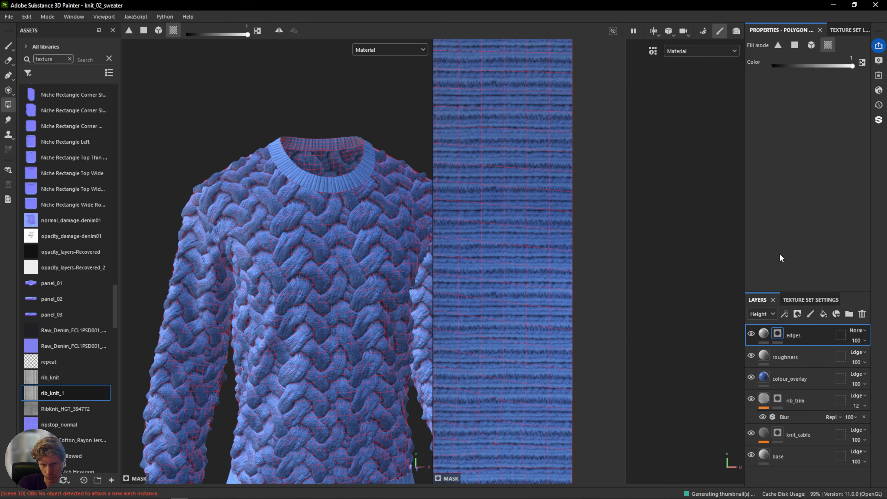
right_click(778, 332)
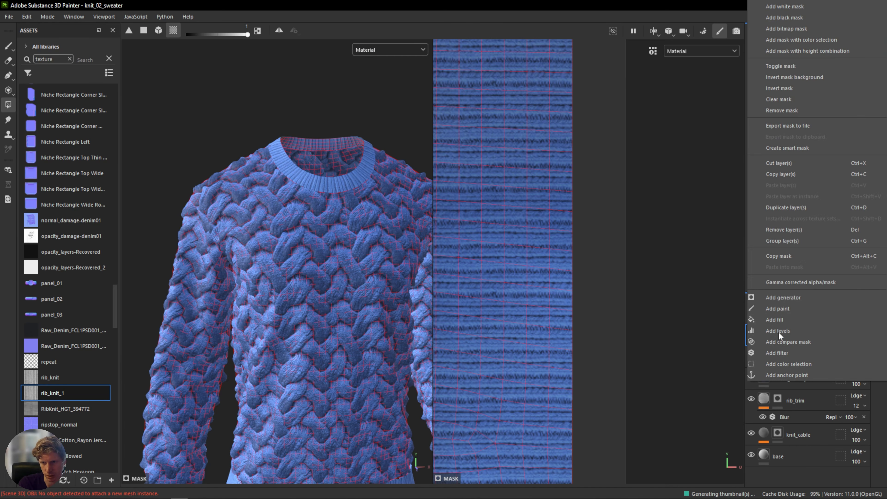
left_click(778, 320)
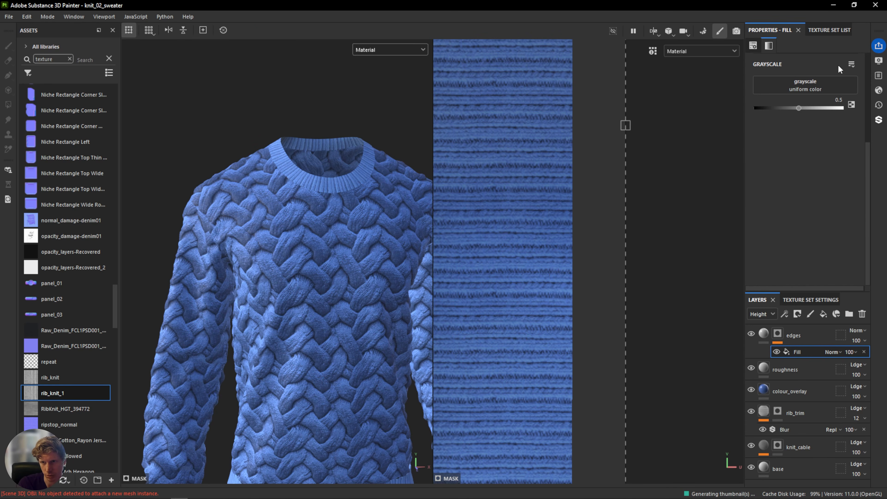
Search the mask fill's grayscale resources for uv and load UV Border Distance.
left_click(797, 90)
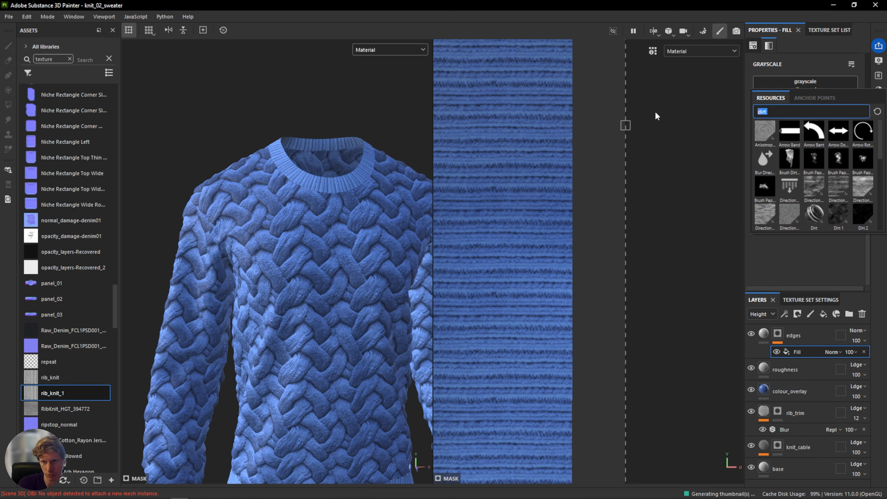
type("uv")
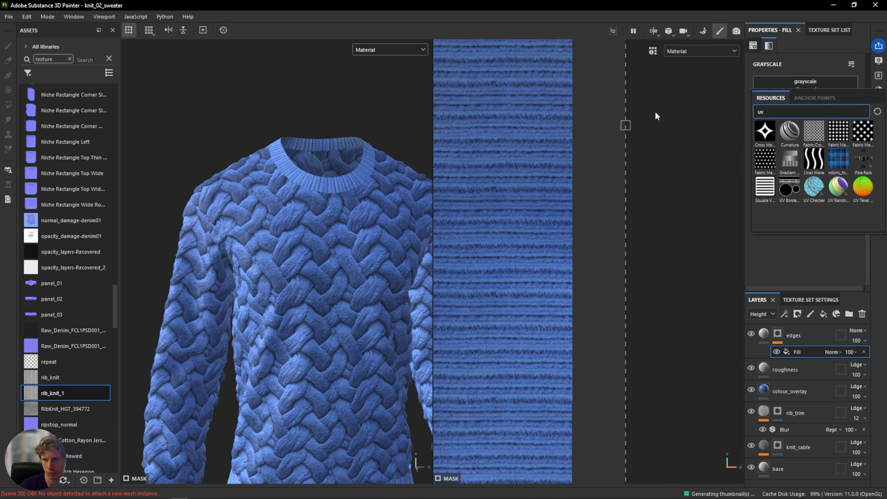
mouse_move(783, 181)
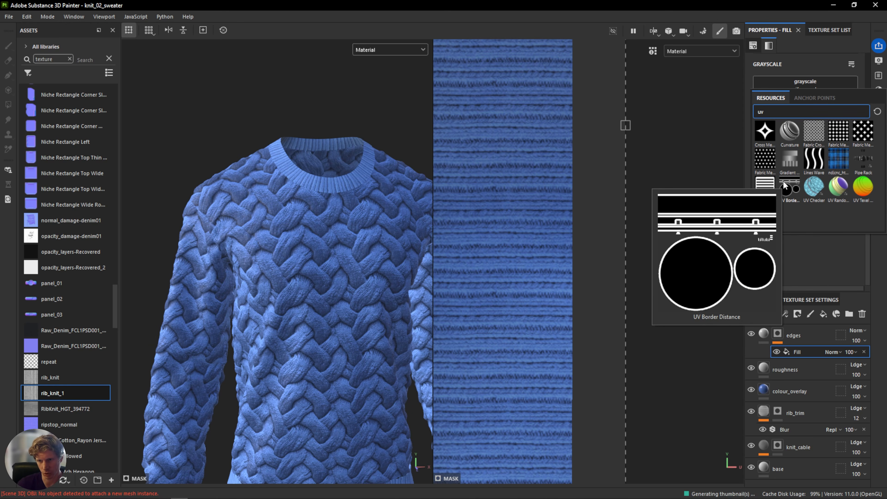
left_click(782, 180)
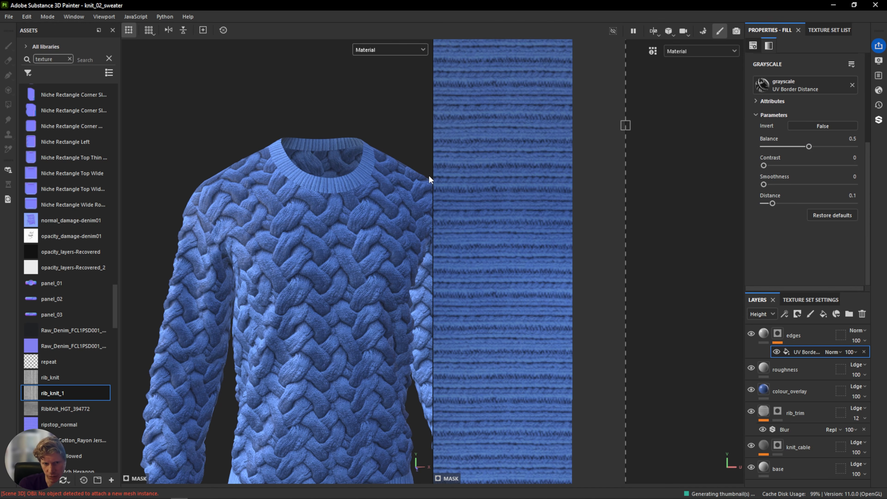
Display the Mask channel in the viewport and lower the UV Border Distance balance to about 0.08.
left_click(369, 50)
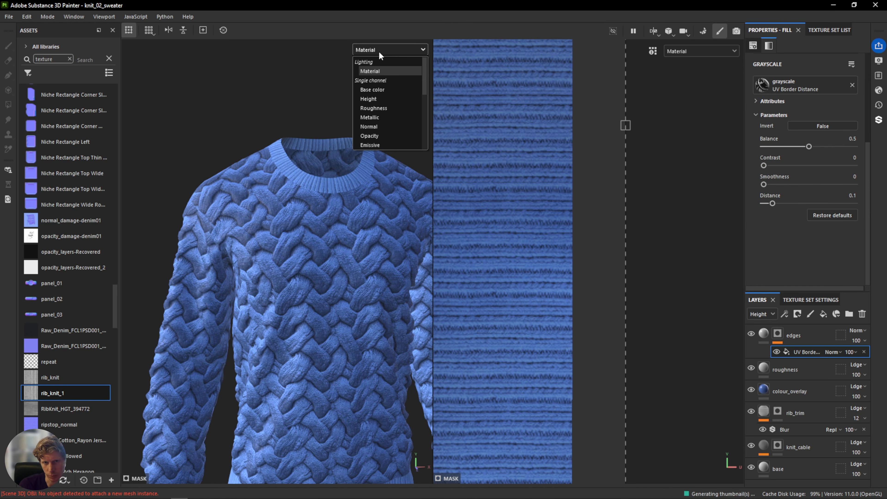
scroll(378, 104, "down", 3)
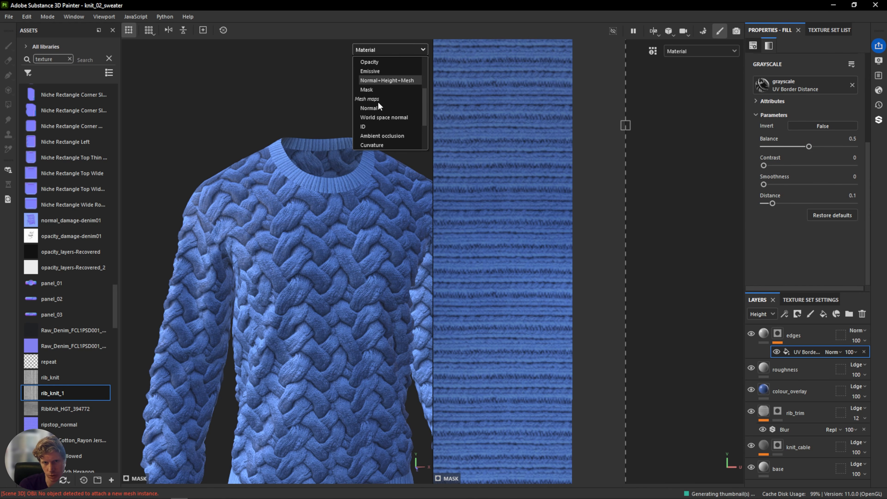
left_click(375, 88)
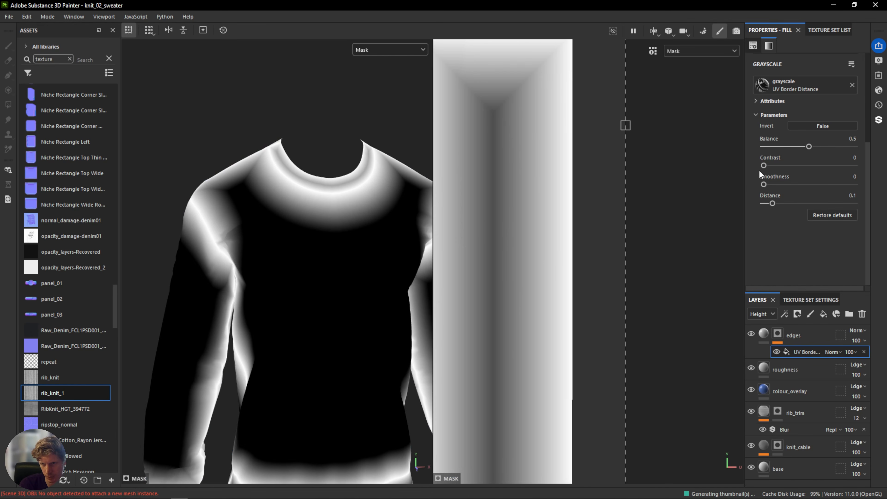
left_click_drag(806, 147, 770, 146)
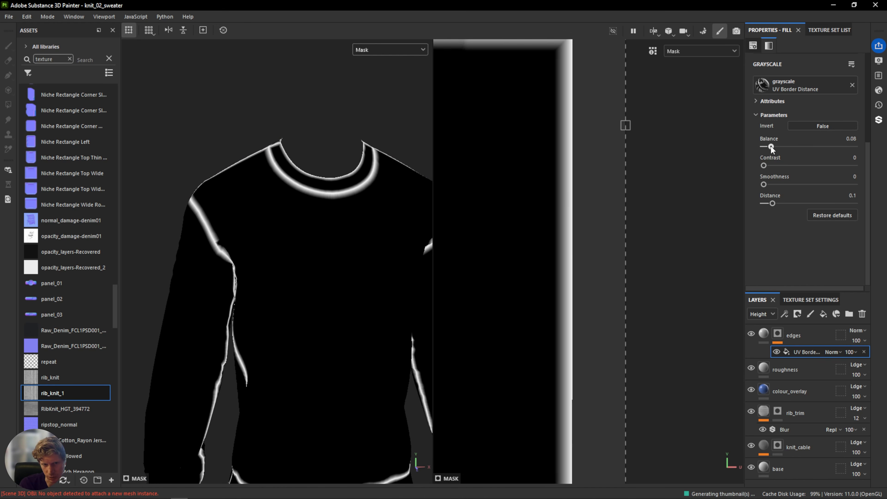
Set the UV Border Distance contrast to 0.15 and its distance to 0.2.
scroll(218, 234, "up", 3)
left_click_drag(234, 237, 307, 195, "alt")
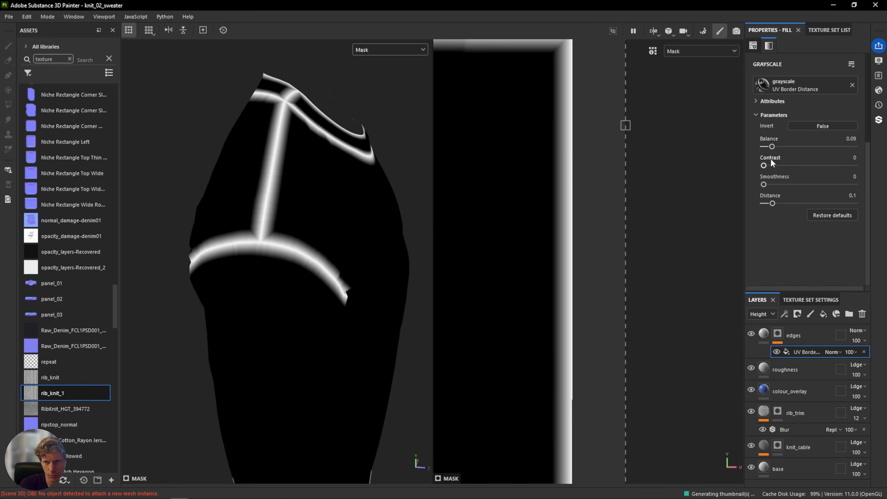
scroll(774, 157, "up", 1)
left_click_drag(765, 192, 772, 212)
key("ctrl+z")
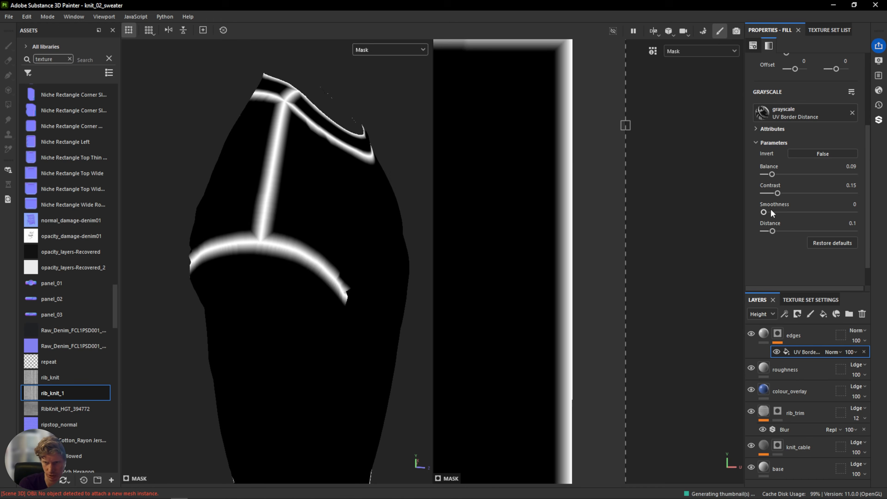
left_click_drag(772, 230, 780, 233)
Add a Blur filter inside the edges layer's mask above the UV Border Distance fill.
left_click_drag(353, 186, 274, 184, "alt")
middle_click_drag(338, 96, 334, 198, "alt")
scroll(334, 198, "up", 6)
left_click_drag(334, 198, 343, 214, "alt")
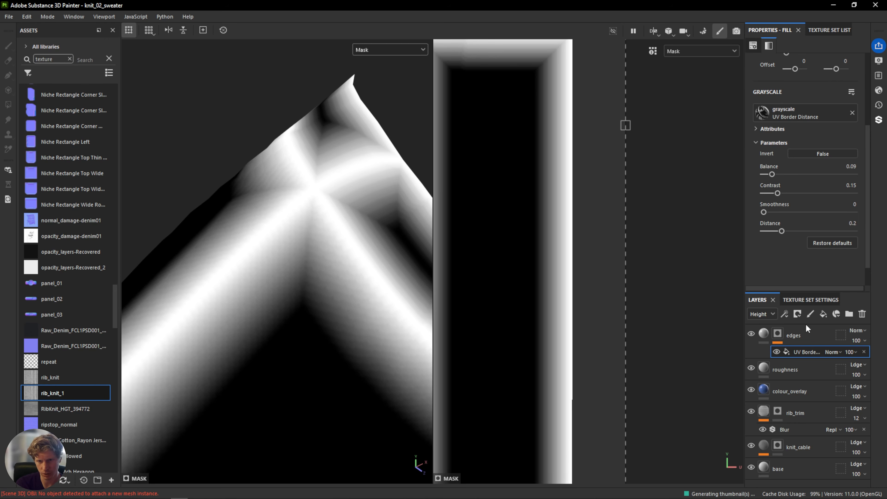
scroll(309, 264, "down", 10)
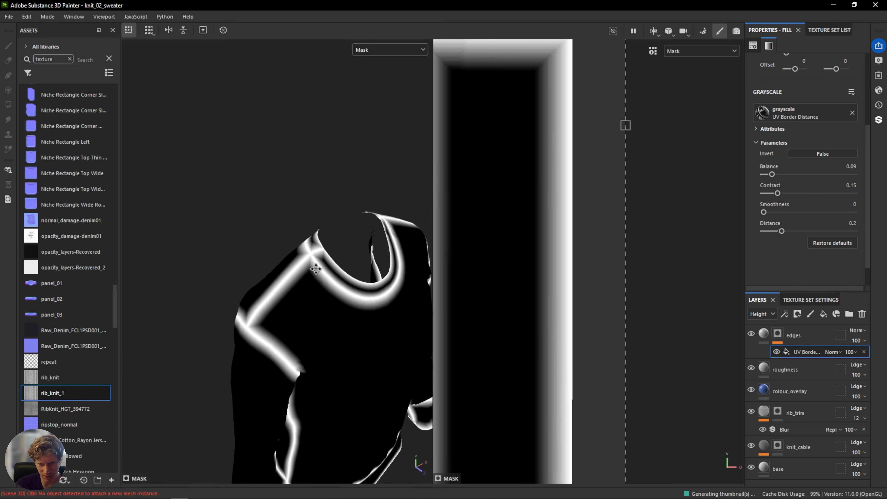
left_click_drag(292, 209, 396, 225, "alt")
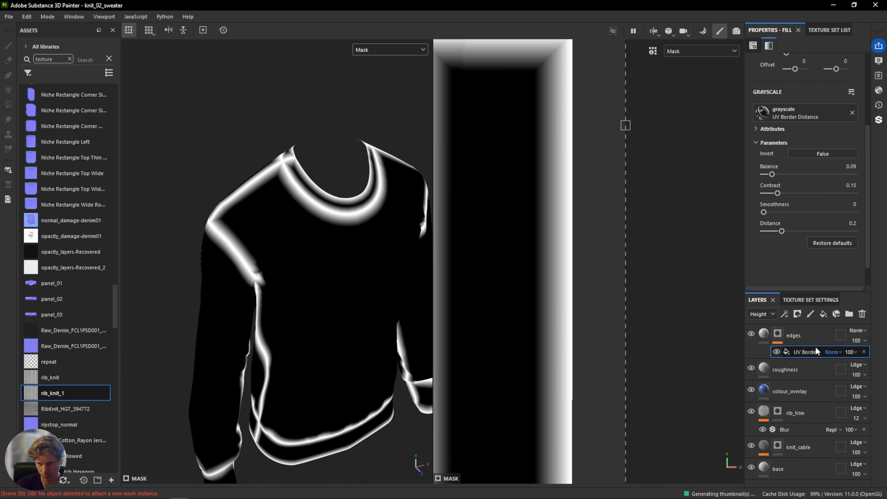
right_click(777, 335)
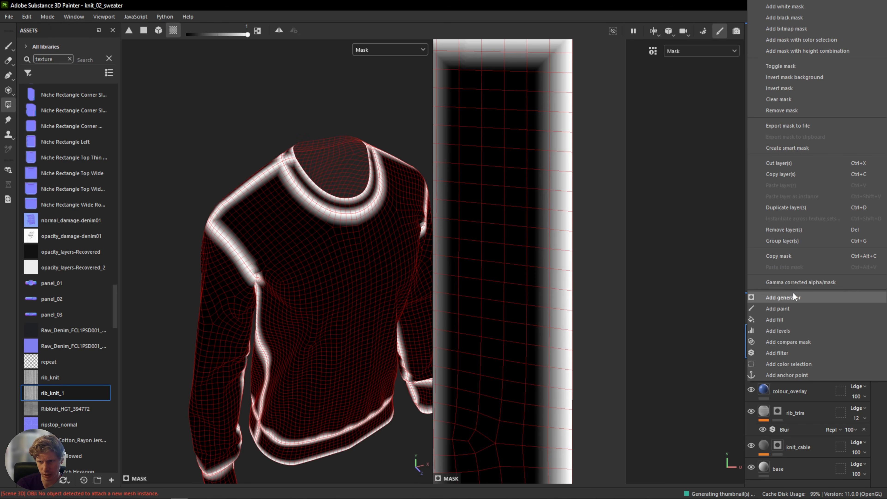
left_click(791, 353)
left_click(817, 72)
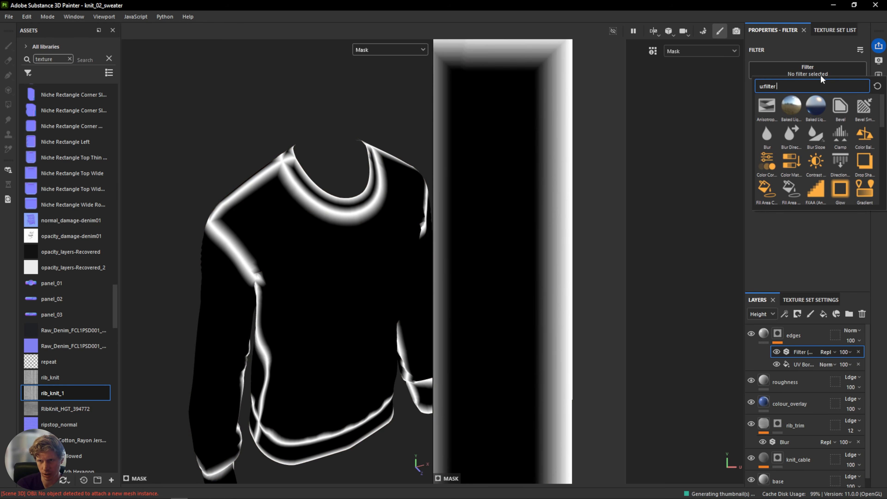
left_click(767, 133)
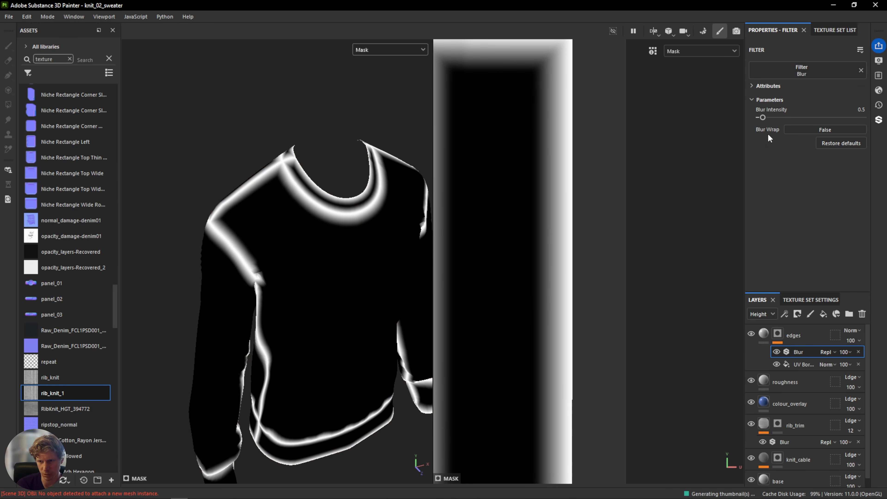
Set the mask Blur intensity to about 1.93.
scroll(149, 244, "up", 8)
left_click_drag(242, 213, 367, 196, "alt")
left_click_drag(763, 120, 772, 120)
left_click_drag(341, 166, 281, 204, "alt")
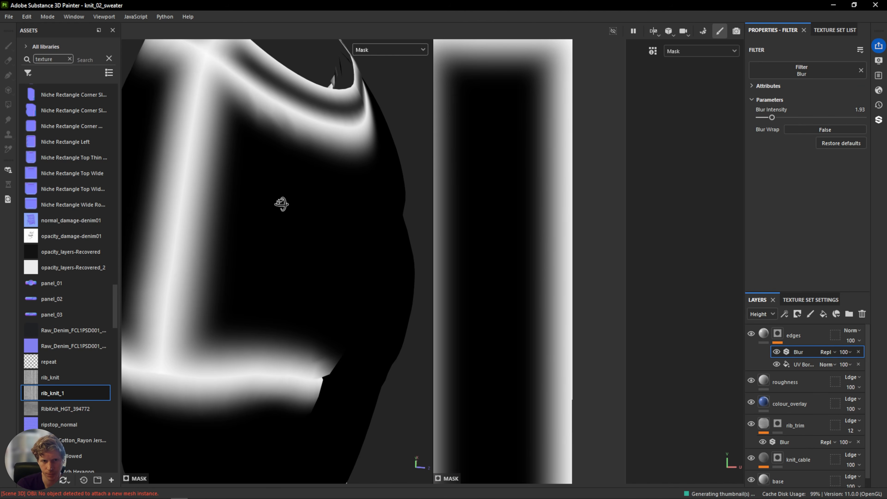
Add a Levels adjustment to the edges mask and pull the white input down to about 0.805.
right_click(803, 351)
left_click(808, 309)
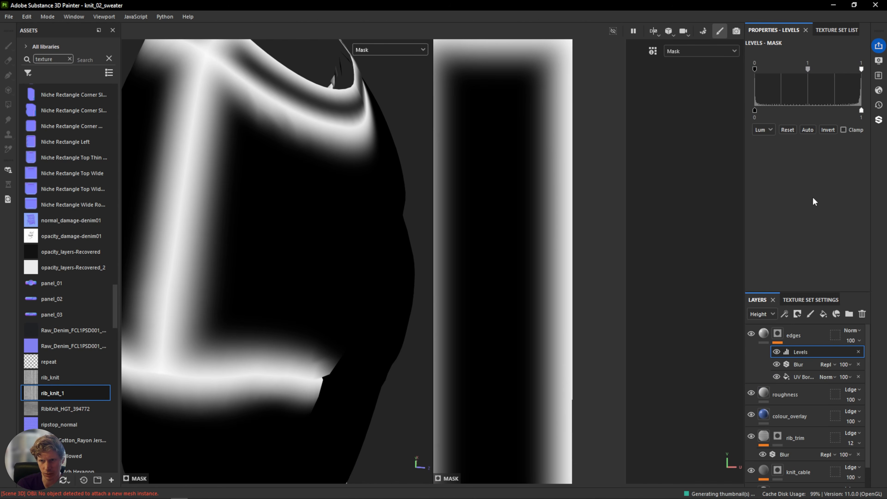
left_click_drag(860, 70, 802, 75)
left_click_drag(392, 234, 353, 200, "alt")
Return the viewport to Material and toggle the edges layer on and off to compare the effect.
left_click(396, 49)
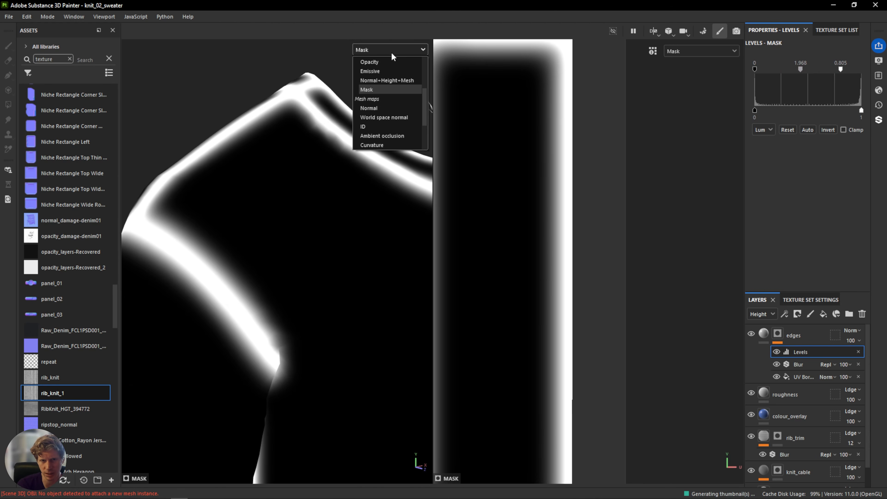
scroll(393, 70, "up", 3)
left_click(398, 73)
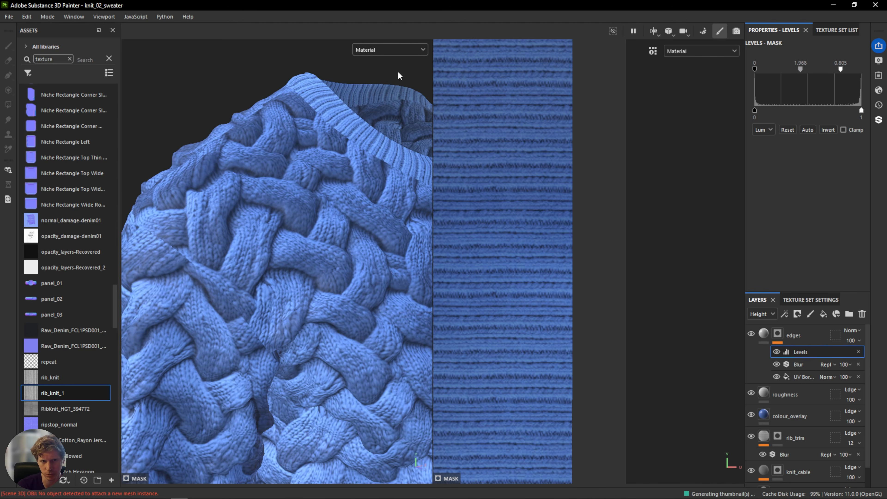
mouse_move(363, 180)
left_mouse_down("alt")
mouse_move(406, 214)
mouse_move(363, 182)
mouse_move(378, 147)
mouse_move(388, 151)
left_mouse_up("alt")
left_click_drag(223, 223, 322, 241, "alt")
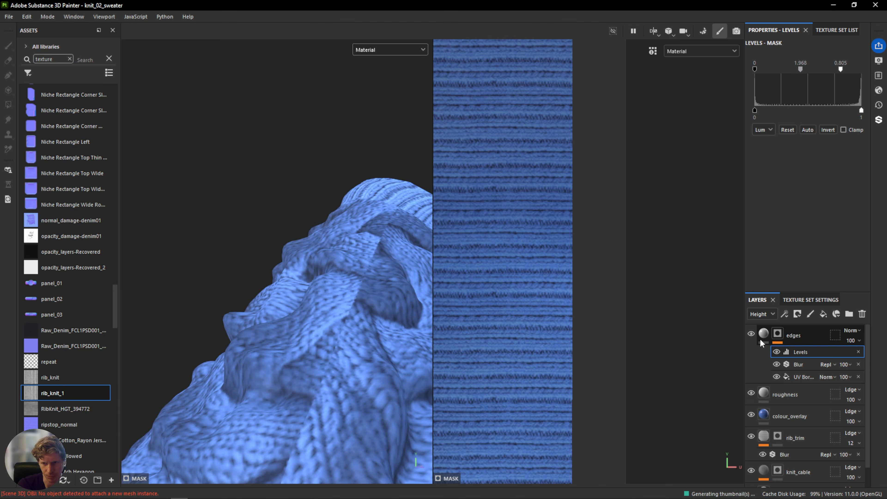
left_click(751, 334)
left_click_drag(307, 284, 314, 201, "alt")
left_click(750, 334)
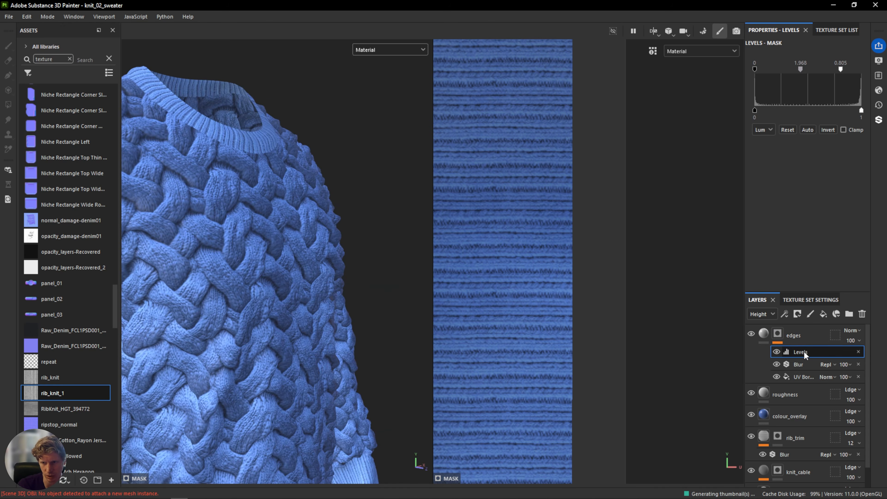
left_click_drag(300, 232, 237, 227, "alt")
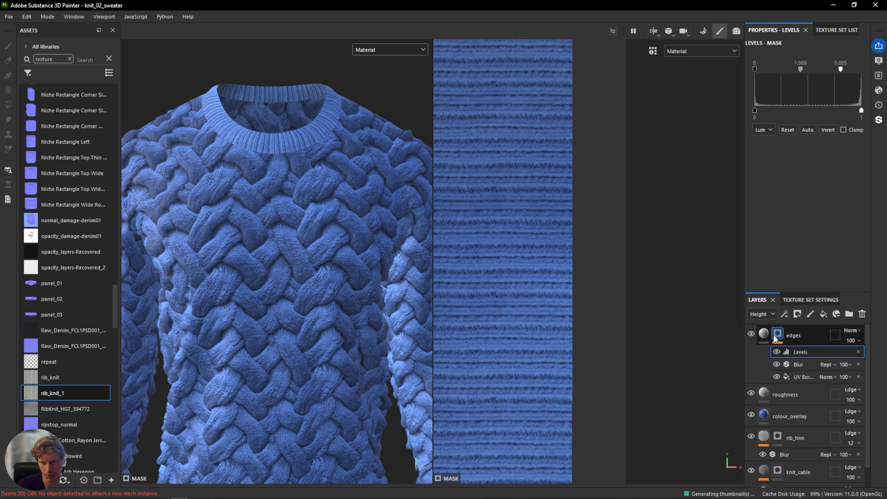
Adjust the edges layer's height value to about -0.0062.
left_click(764, 333)
mouse_move(798, 199)
left_mouse_down()
mouse_move(820, 195)
mouse_move(786, 199)
mouse_move(815, 198)
mouse_move(798, 199)
left_mouse_up()
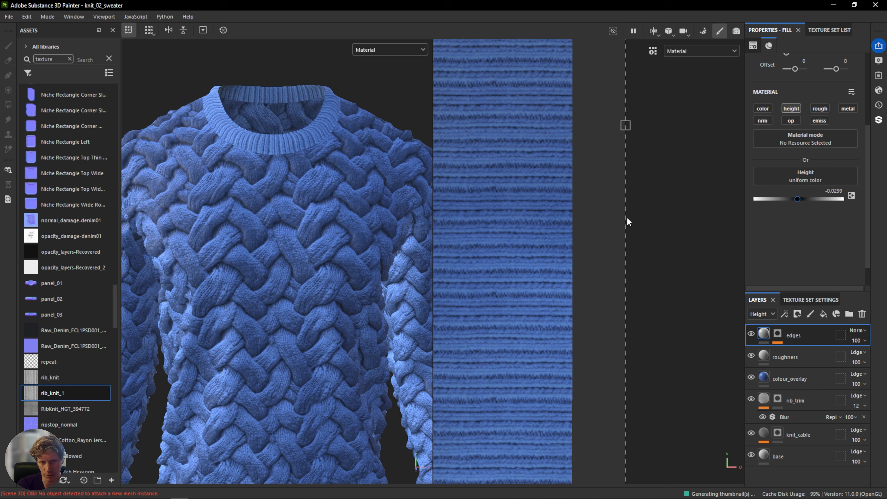
left_click_drag(243, 169, 475, 214, "alt")
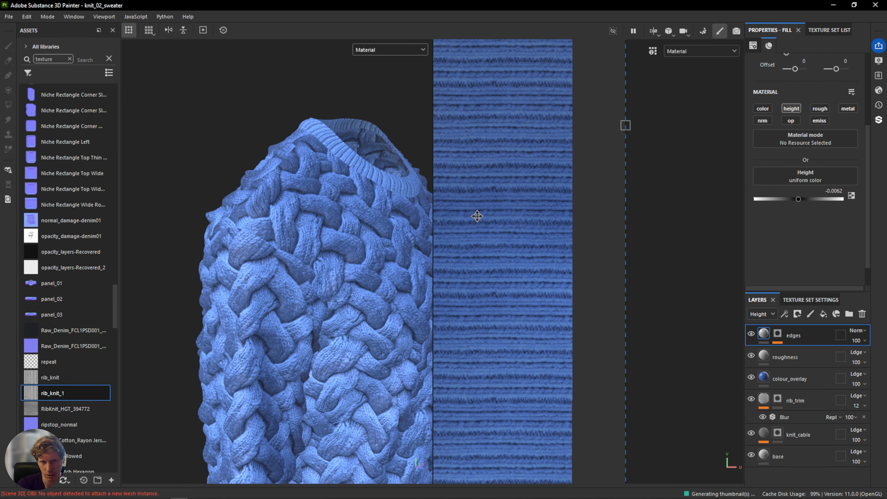
Set the UV Border Distance balance to 0.1.
left_click(777, 334)
left_click(799, 377)
mouse_move(772, 172)
left_mouse_down()
mouse_move(764, 173)
mouse_move(772, 174)
left_mouse_up()
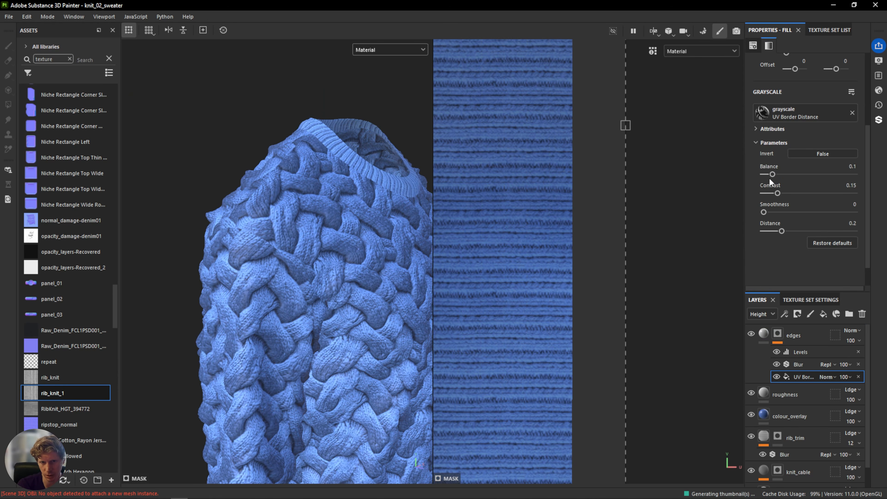
scroll(361, 183, "down", 2)
left_click_drag(353, 197, 251, 204, "alt")
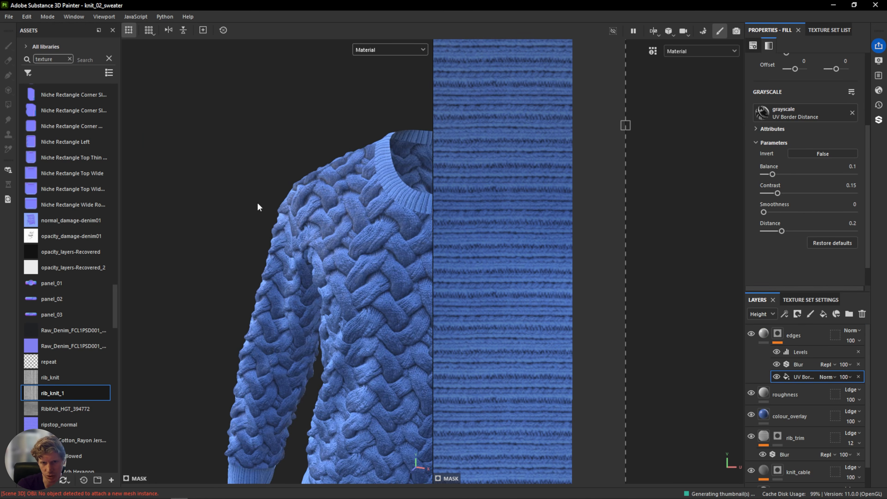
middle_click_drag(398, 182, 300, 222, "alt")
scroll(295, 219, "up", 5)
scroll(294, 218, "down", 6)
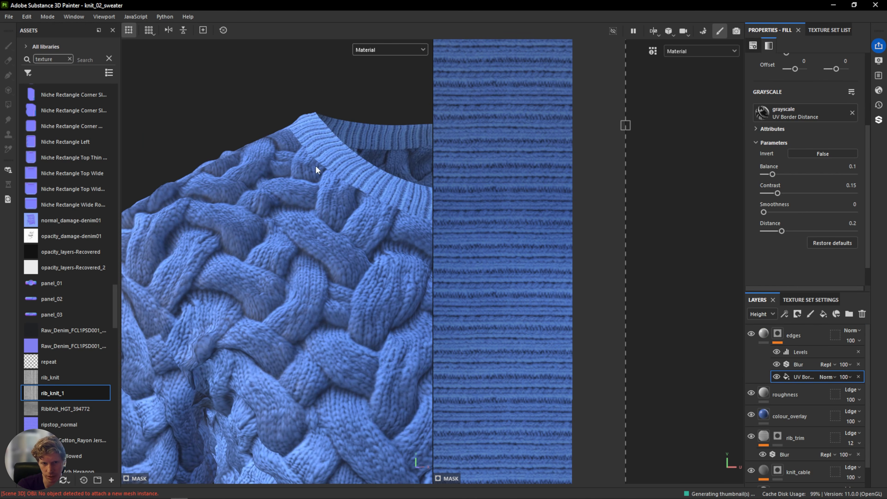
Switch the viewport to the Height channel and inspect the sweater's body and collar.
left_click(392, 49)
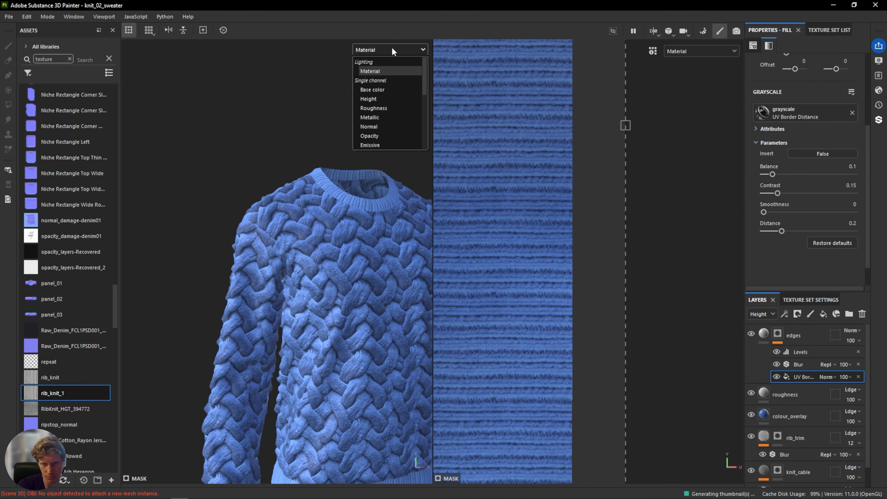
left_click(388, 99)
scroll(341, 216, "up", 5)
left_click_drag(337, 214, 368, 223, "alt")
left_click_drag(356, 194, 243, 230, "alt")
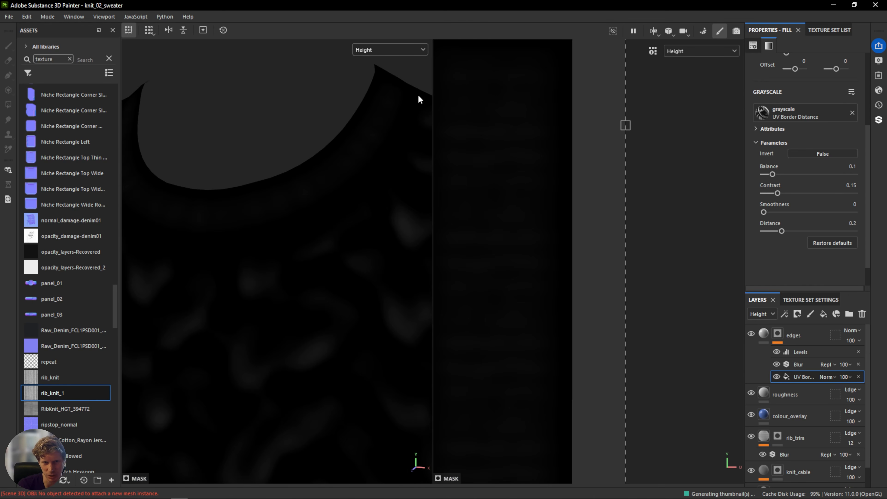
scroll(252, 242, "down", 6)
middle_click_drag(281, 255, 303, 175, "alt")
left_click_drag(311, 191, 349, 164, "alt")
left_click_drag(218, 426, 274, 423, "alt")
left_click_drag(305, 384, 215, 301, "alt")
middle_click_drag(215, 301, 337, 313, "alt")
middle_click_drag(262, 224, 268, 273, "alt")
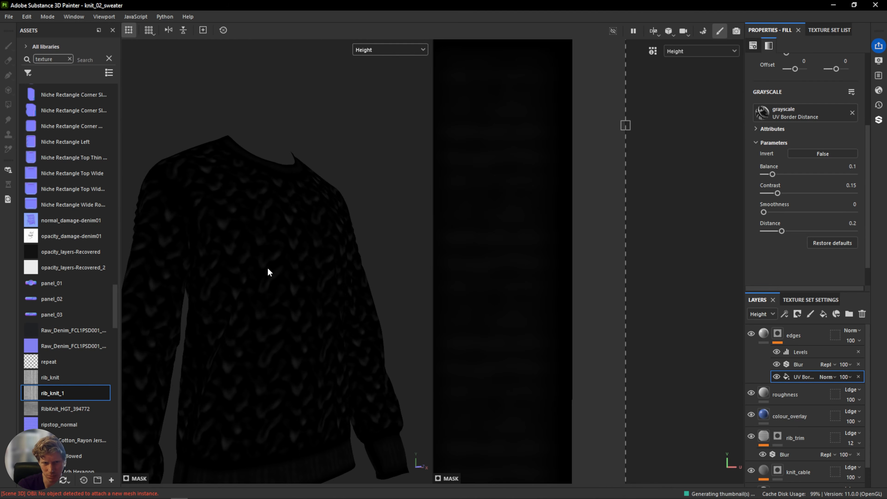
left_click_drag(268, 273, 213, 251, "alt")
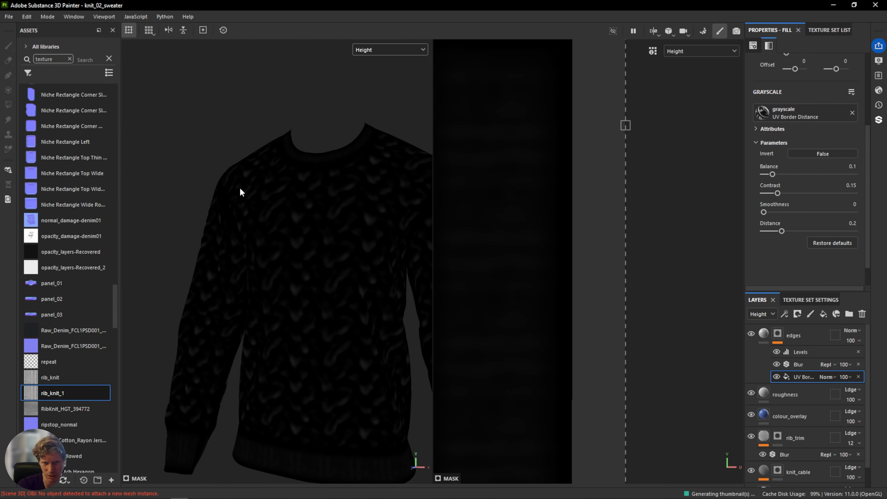
left_click_drag(330, 317, 241, 214, "alt")
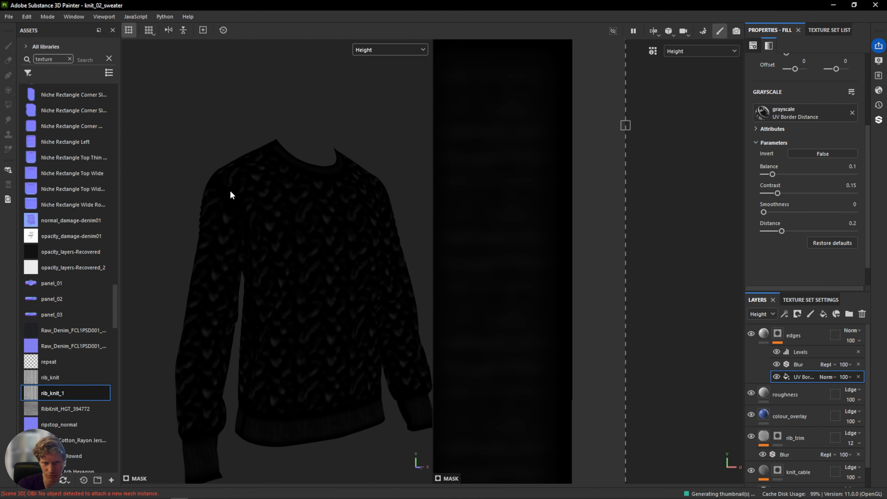
Return to the Material view and inspect the whole sweater and its UV layout.
left_click(390, 50)
left_click(391, 67)
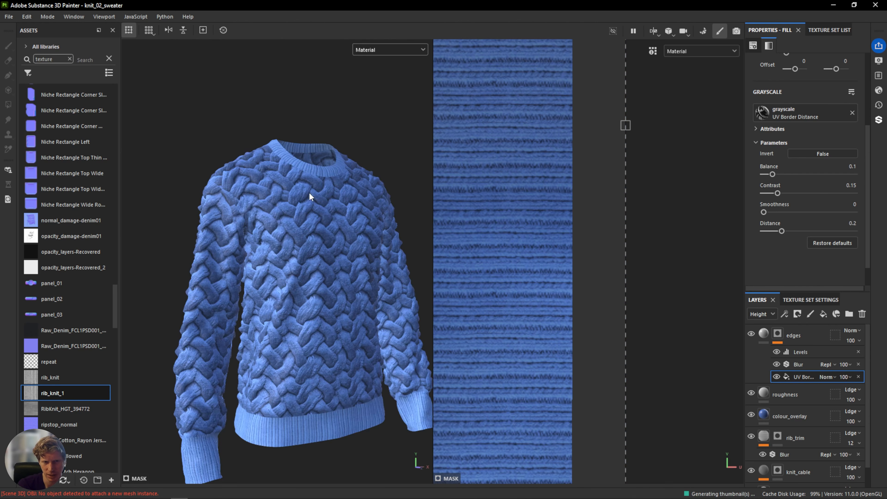
scroll(273, 198, "up", 10)
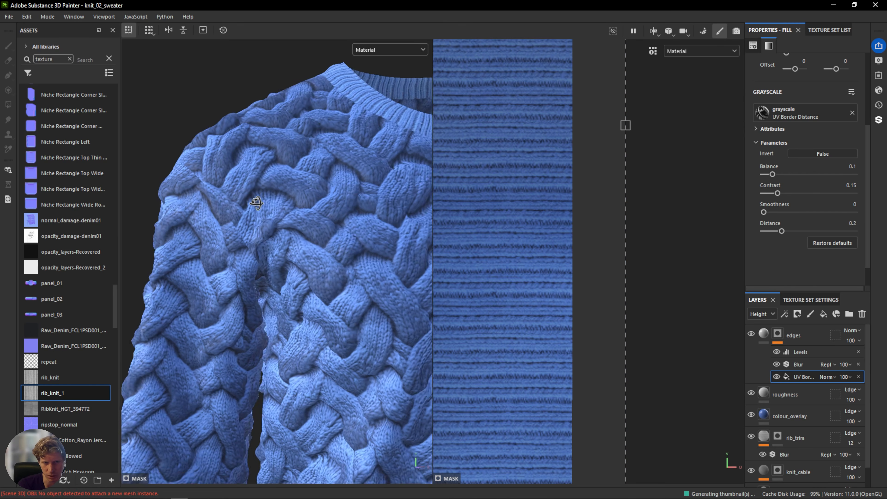
right_click_drag(280, 206, 211, 213, "shift")
key("f")
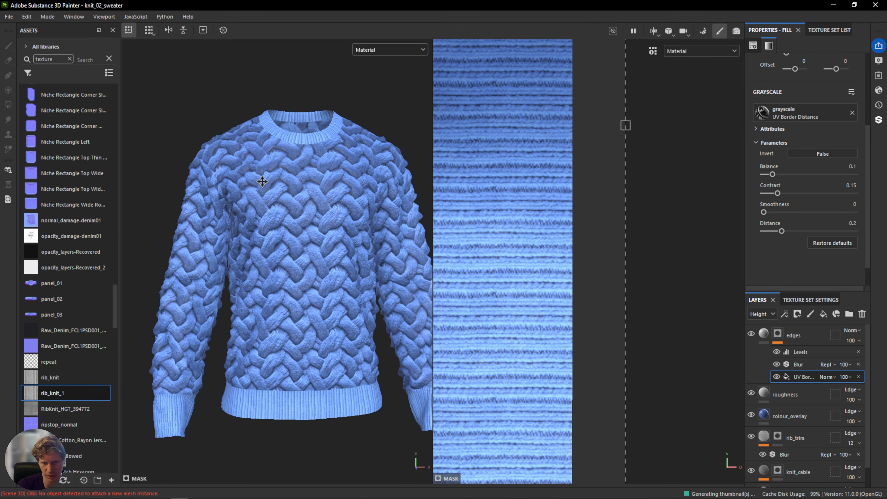
middle_click_drag(314, 196, 290, 183, "alt")
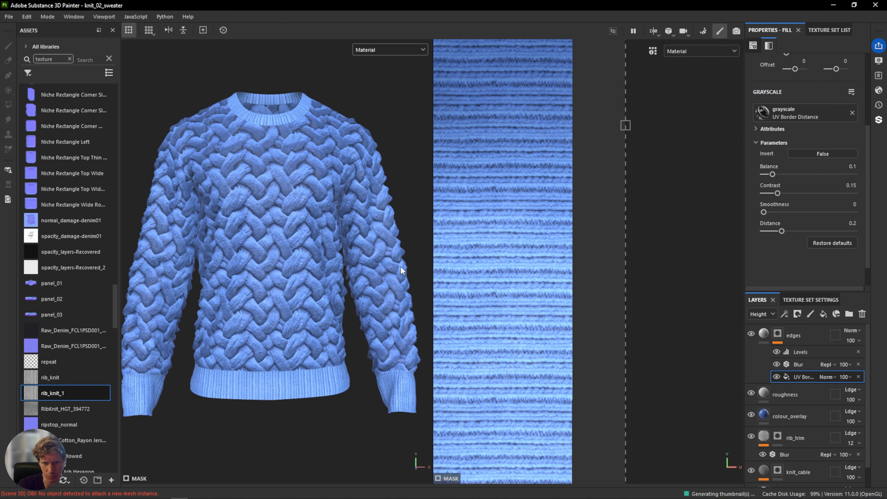
mouse_move(283, 223)
left_mouse_down("alt")
mouse_move(182, 215)
mouse_move(263, 204)
mouse_move(275, 216)
left_mouse_up("alt")
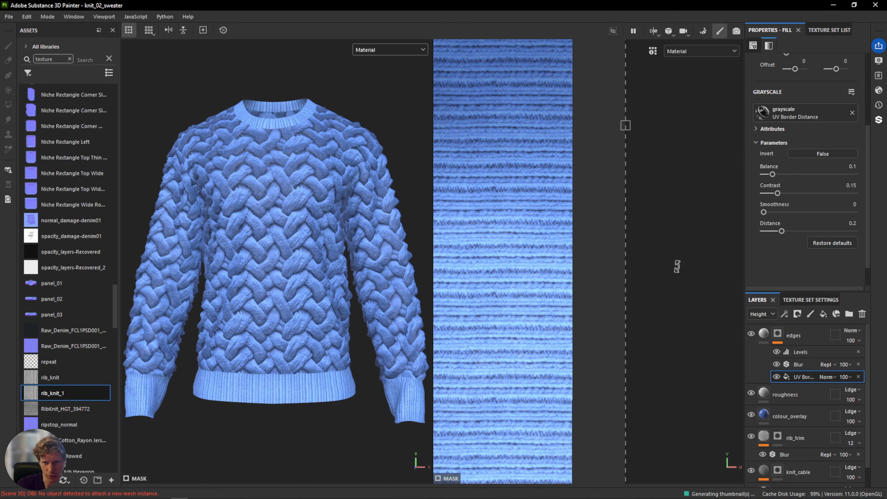
scroll(682, 251, "down", 8)
scroll(669, 247, "down", 2)
middle_click_drag(576, 283, 592, 283)
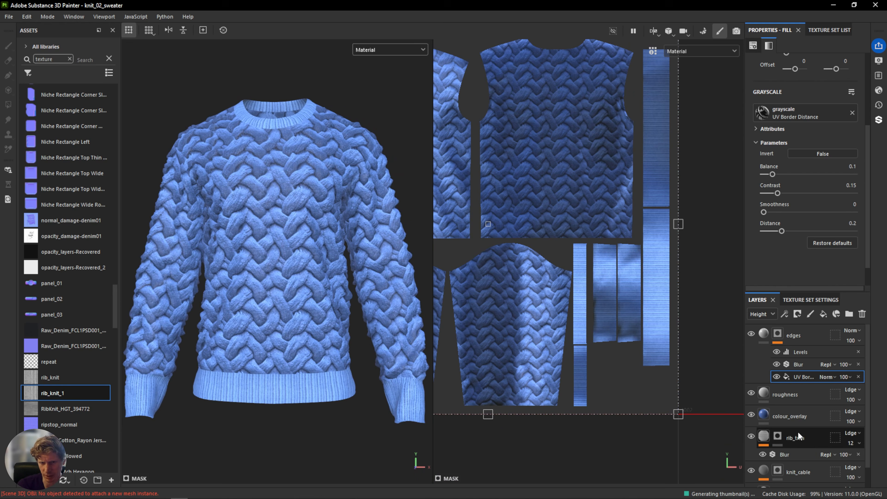
Add a Levels effect to the rib_trim layer and raise its gamma slightly.
scroll(797, 431, "down", 1)
scroll(813, 405, "down", 1)
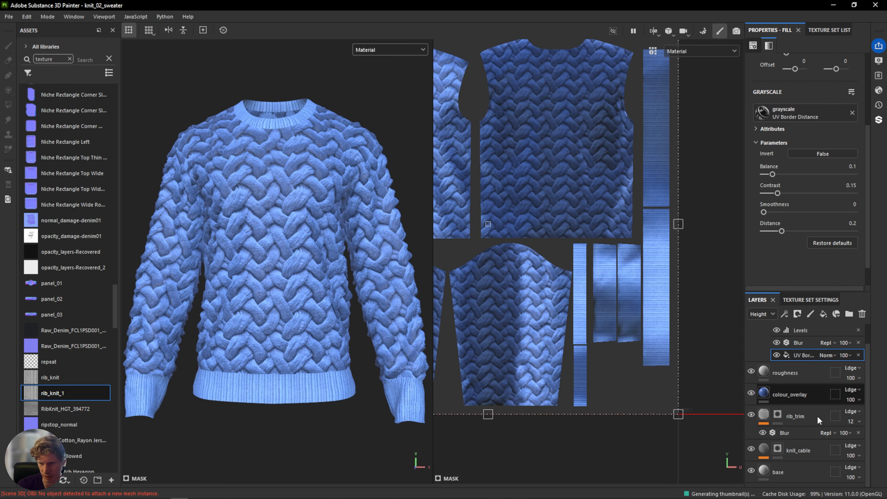
left_click(813, 410)
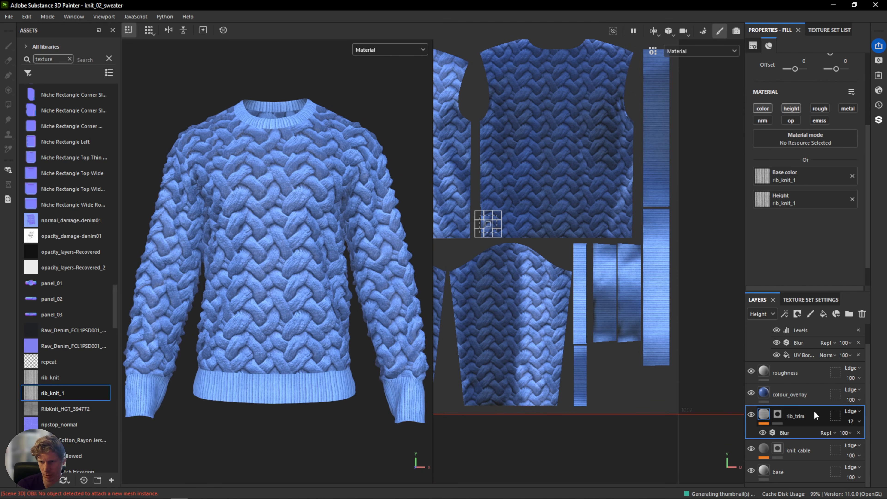
right_click(796, 417)
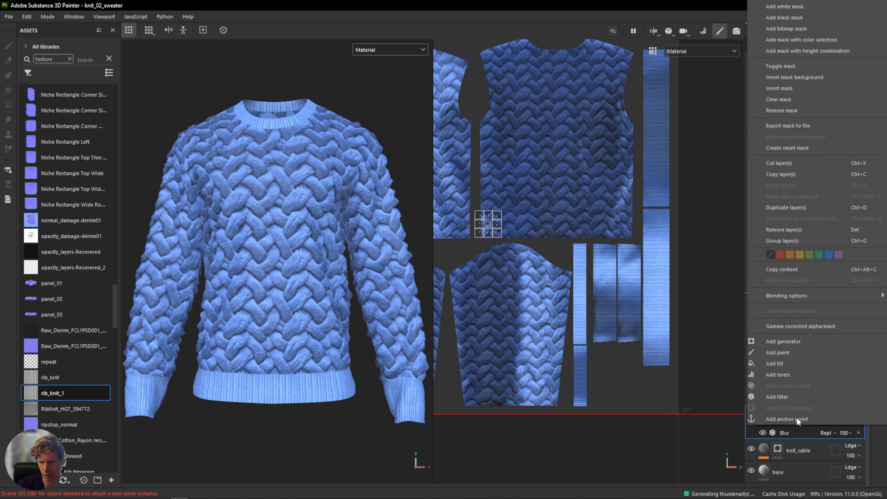
left_click(784, 375)
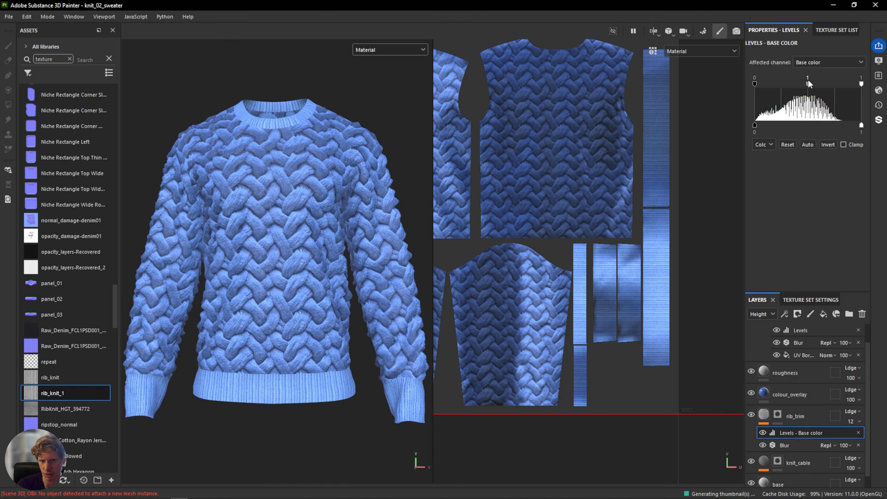
mouse_move(806, 83)
left_mouse_down()
mouse_move(775, 83)
mouse_move(820, 83)
mouse_move(799, 84)
mouse_move(810, 84)
left_mouse_up()
Set the rib_trim fill's tiling to 32 and inspect the collar ribbing up close.
left_click(803, 417)
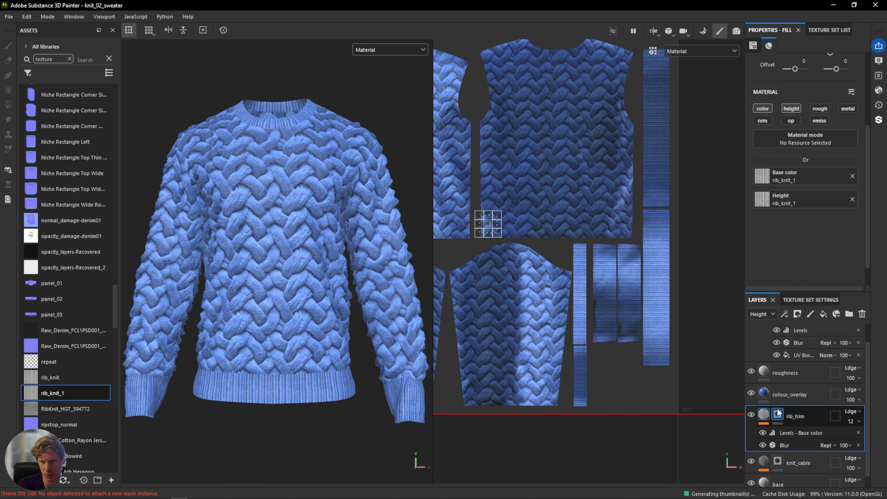
scroll(803, 99, "up", 1)
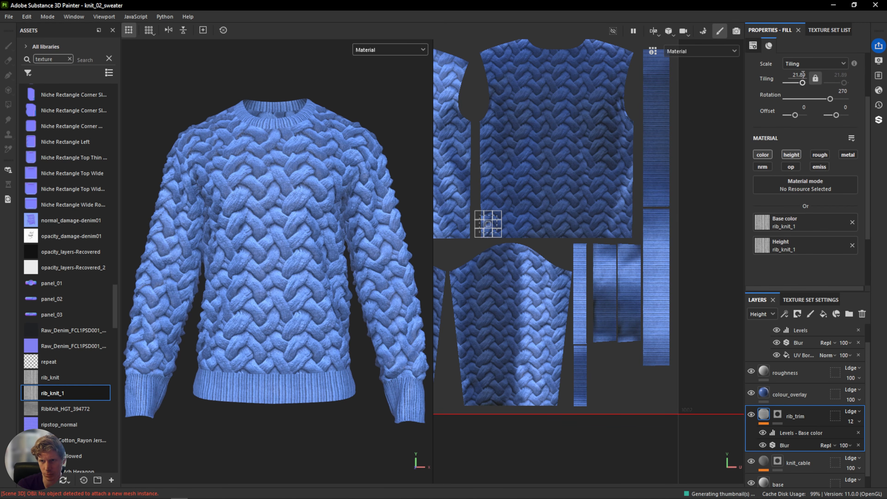
left_click_drag(802, 81, 802, 84)
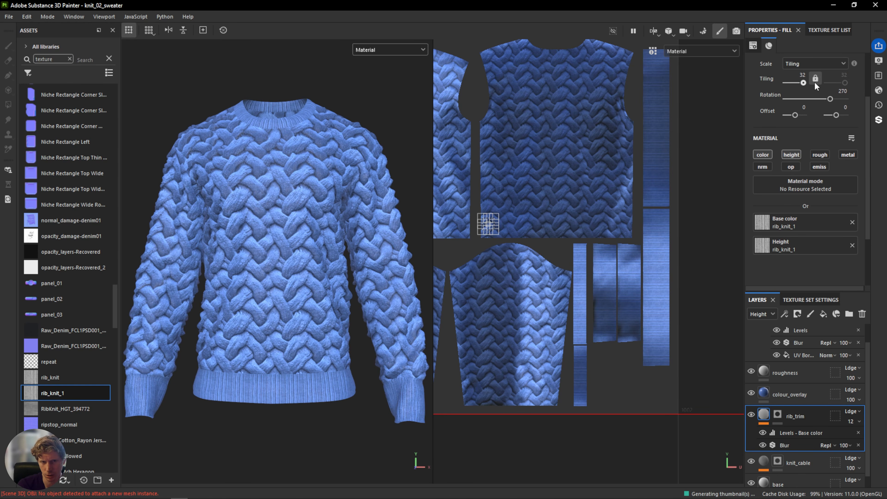
scroll(296, 138, "up", 5)
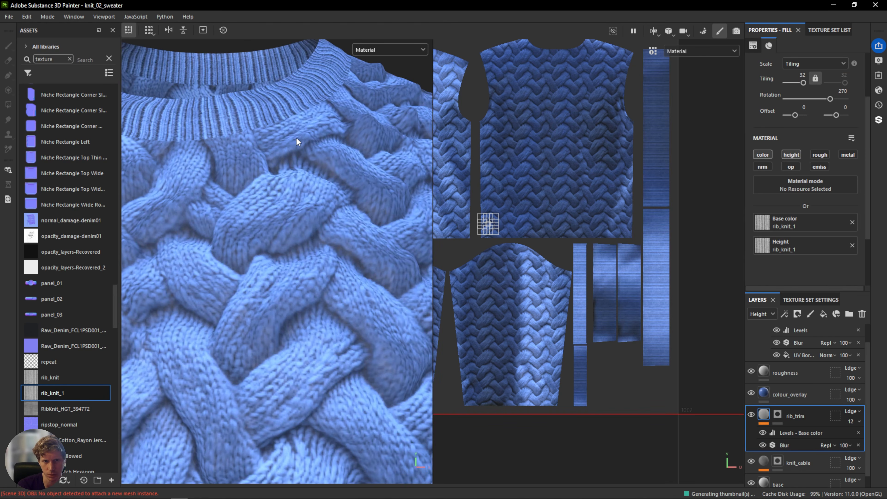
scroll(295, 137, "down", 8)
left_click_drag(296, 137, 288, 142, "alt")
mouse_move(289, 143)
right_mouse_down("shift")
mouse_move(276, 144)
mouse_move(313, 141)
right_mouse_up("shift")
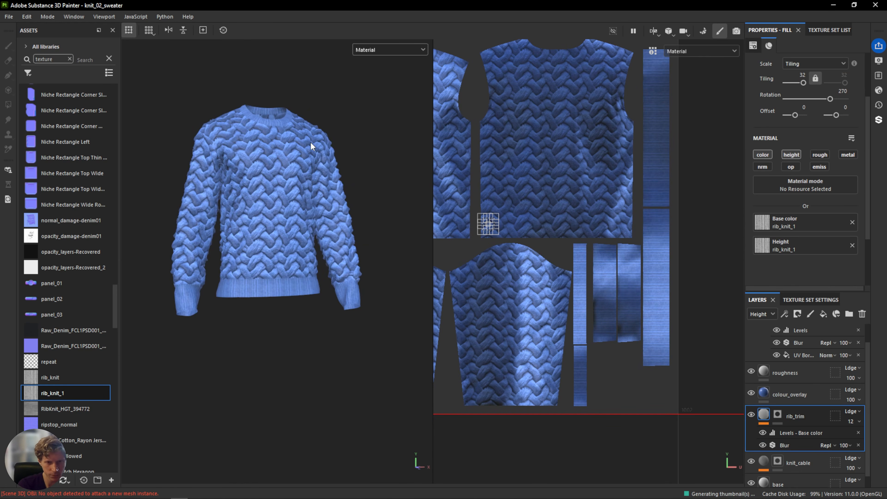
key("ctrl+z")
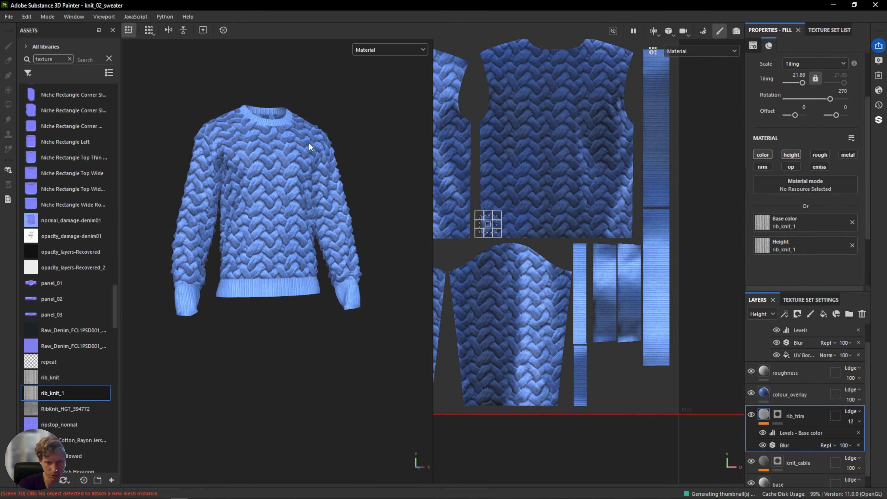
key("ctrl+shift")
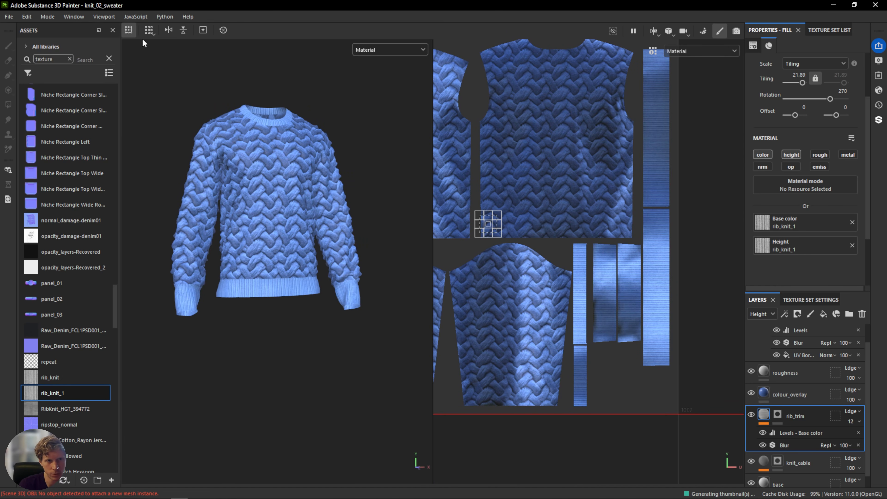
left_click(27, 16)
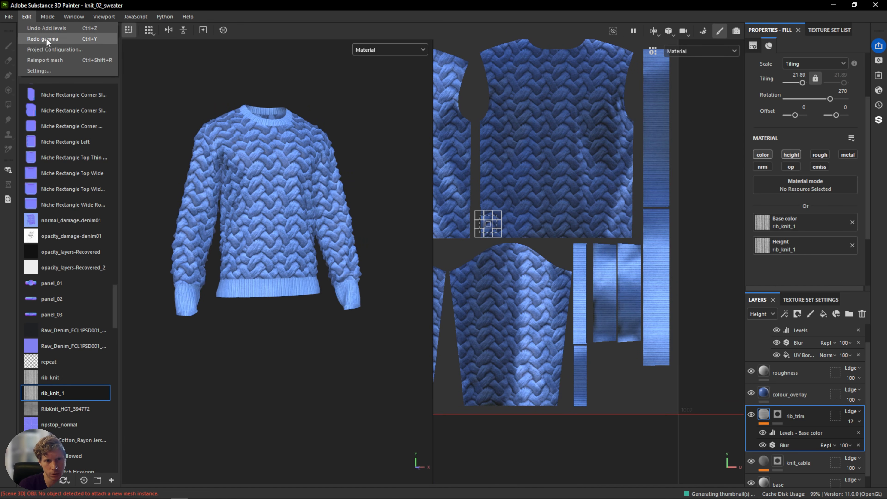
left_click(46, 37)
left_click(25, 17)
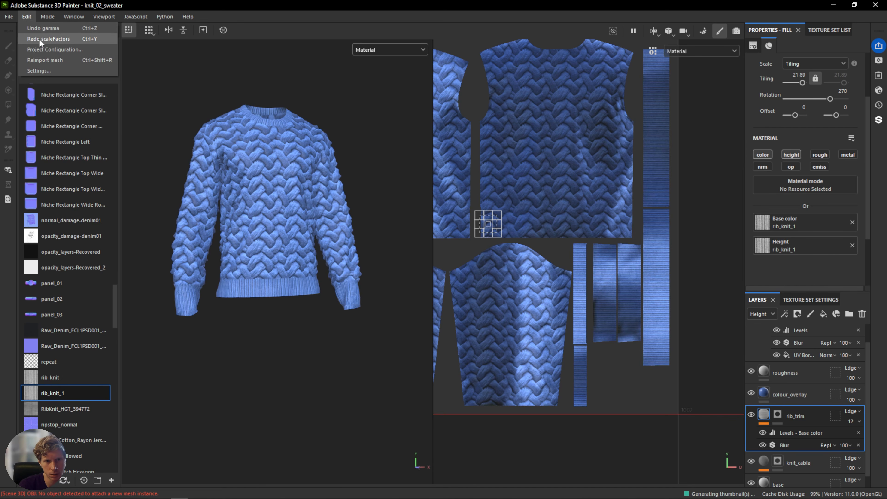
left_click(38, 39)
left_click(24, 17)
left_click(43, 38)
Check the whole sweater and save the project.
scroll(304, 239, "up", 5)
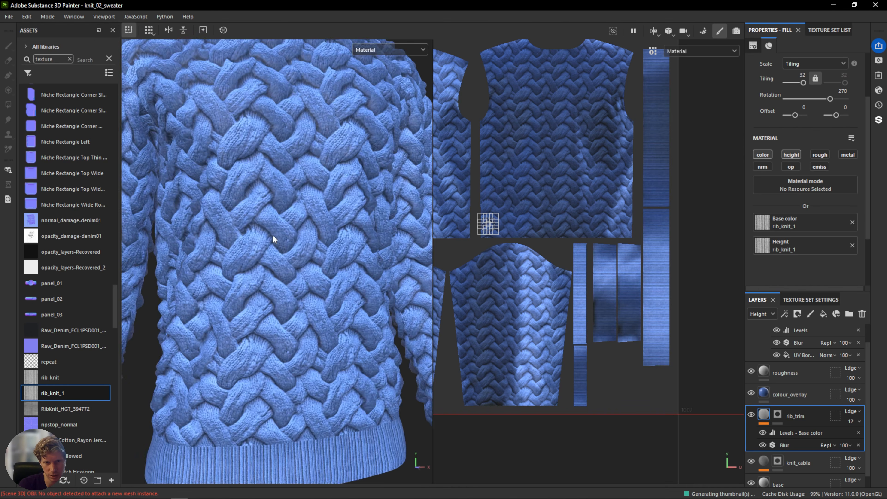
scroll(272, 235, "down", 5)
left_click_drag(306, 244, 282, 260, "alt")
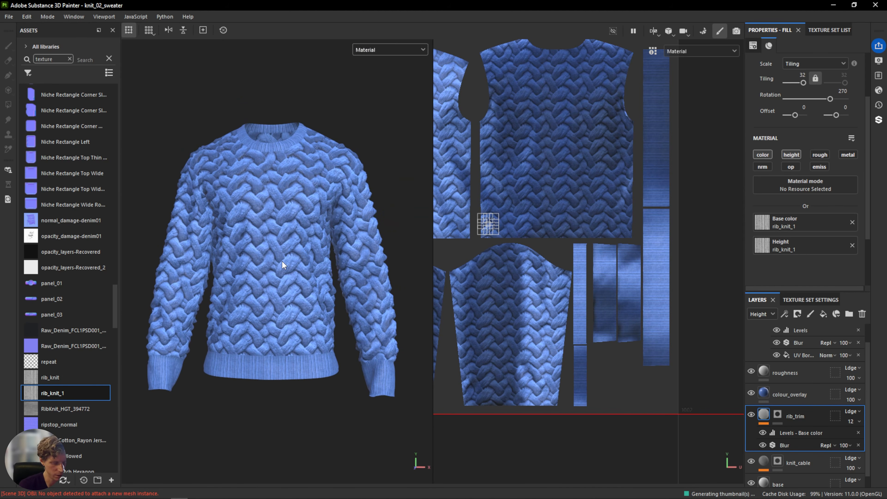
key("ctrl+s")
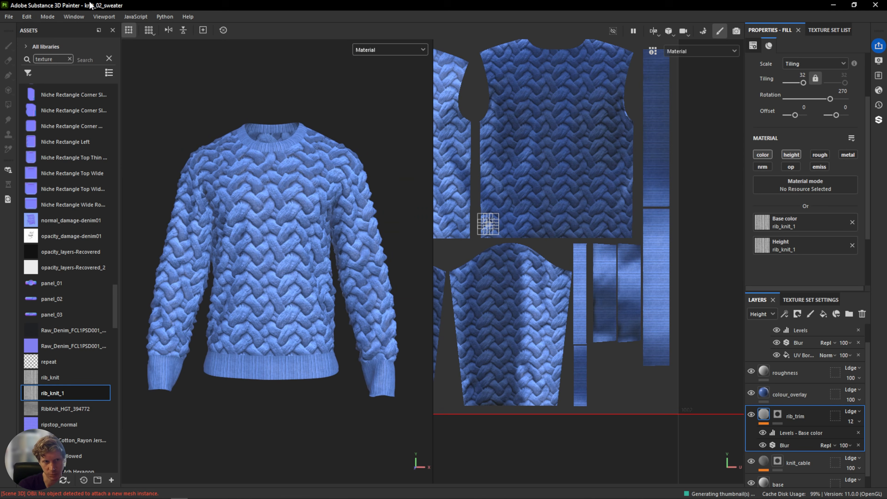
Open the texture export dialog and review the PBR Metallic Roughness output template and its maps.
left_click(8, 17)
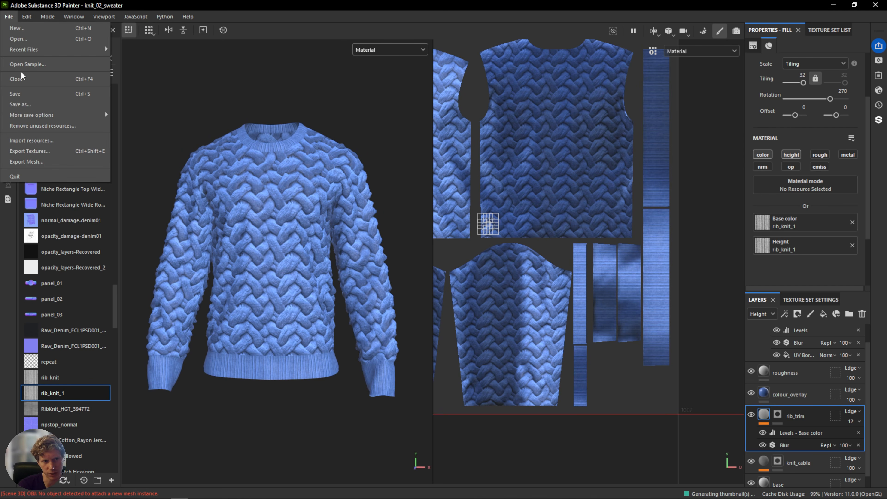
left_click(48, 154)
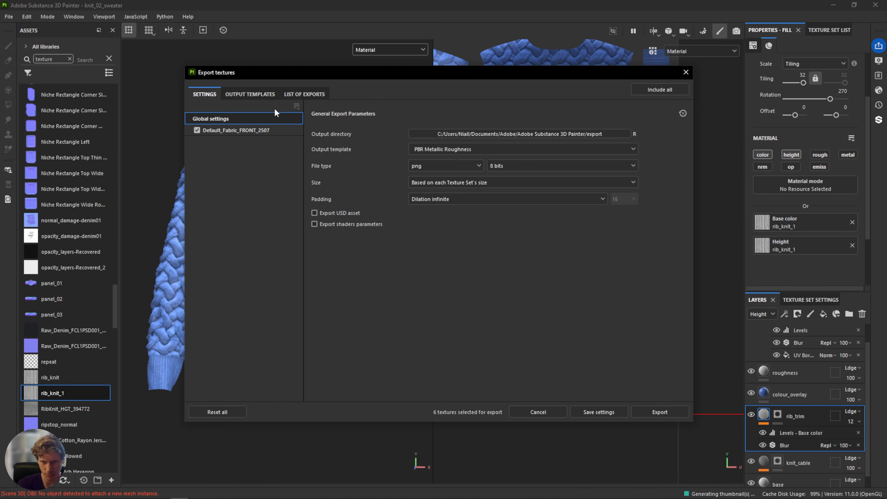
left_click(255, 91)
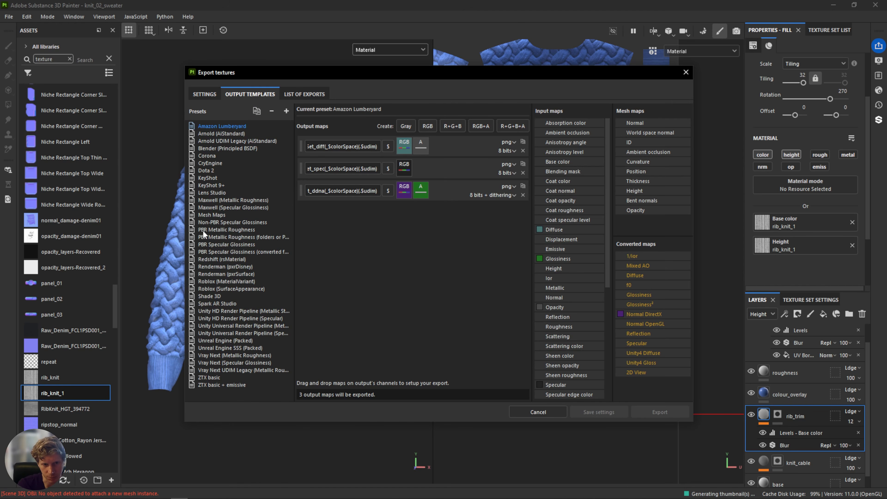
left_click(232, 229)
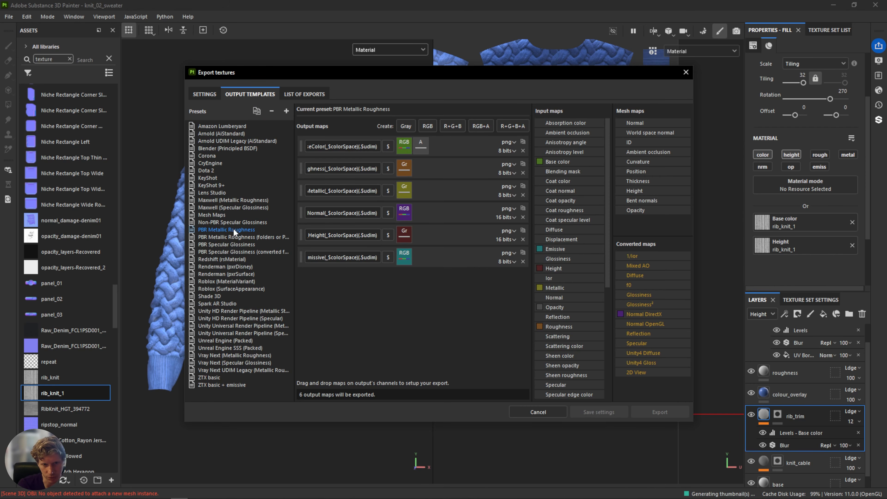
left_click(205, 94)
left_click(431, 149)
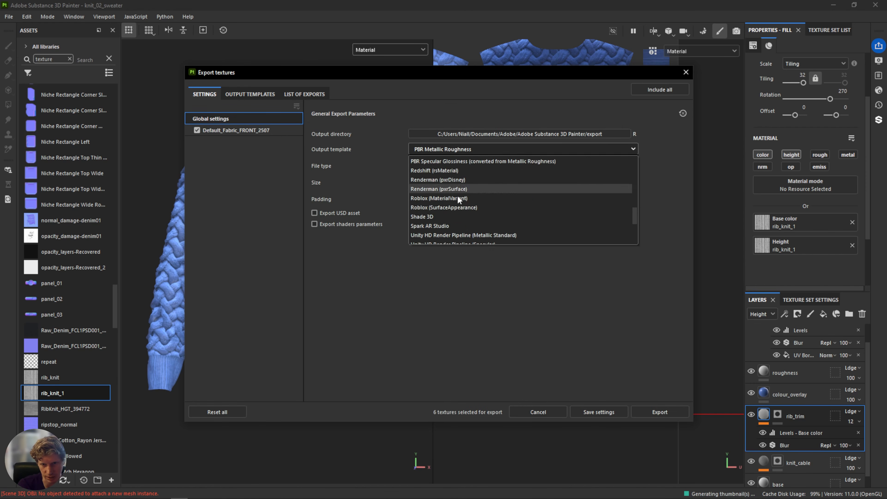
scroll(456, 197, "up", 10)
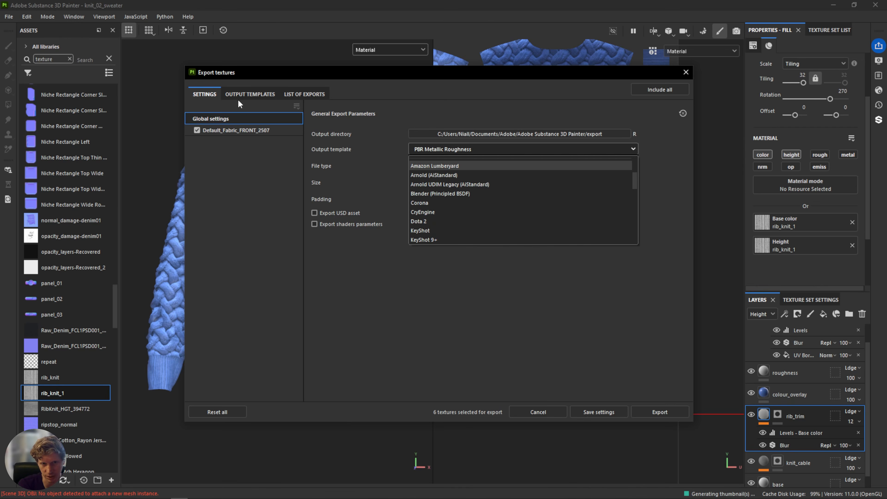
left_click(238, 100)
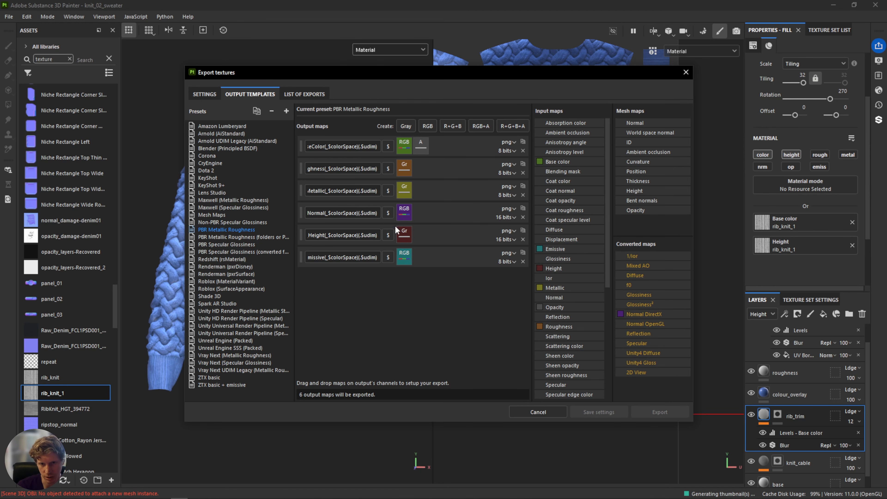
Assign the Normal OpenGL converted map to the Normal output's RGB channels in the template.
left_click_drag(655, 322, 402, 211)
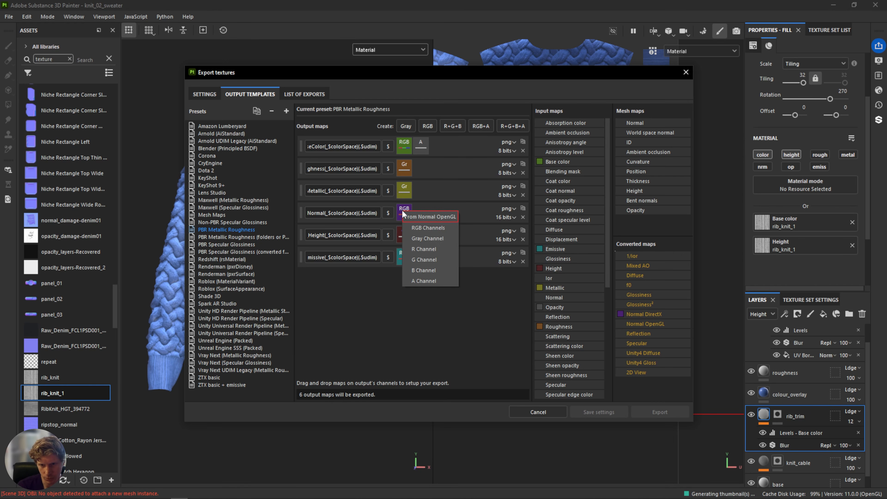
left_click(419, 228)
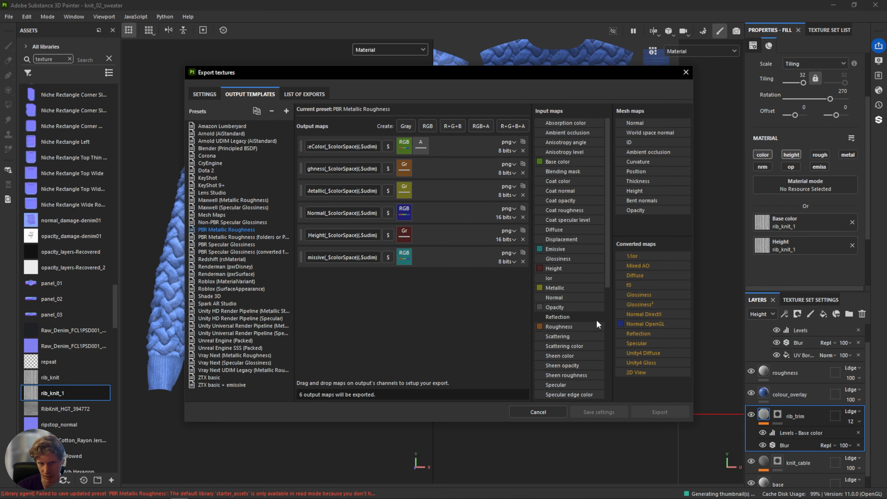
left_click(206, 94)
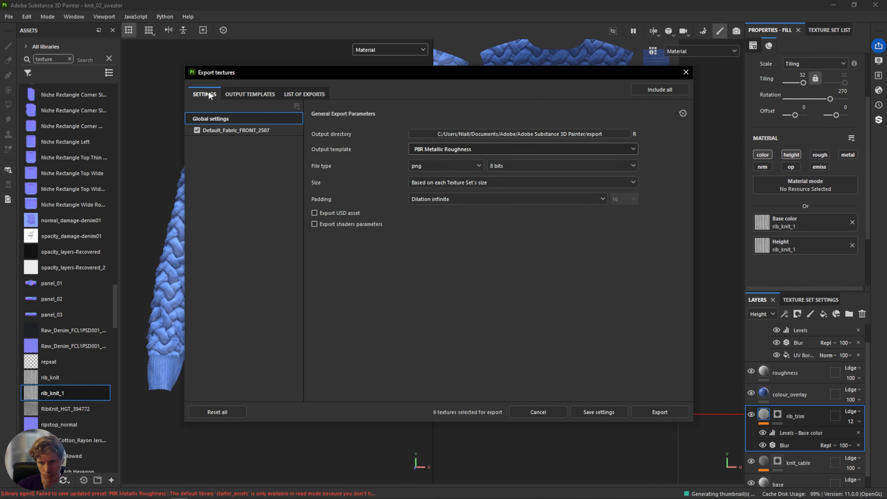
Browse the output directory to the tutorial's substance/painter/painter exports folder.
left_click(569, 134)
left_click(454, 102)
type("D:\\WIP\\tutorial_videos\\blender_knitwear\\tutorial")
key("Return")
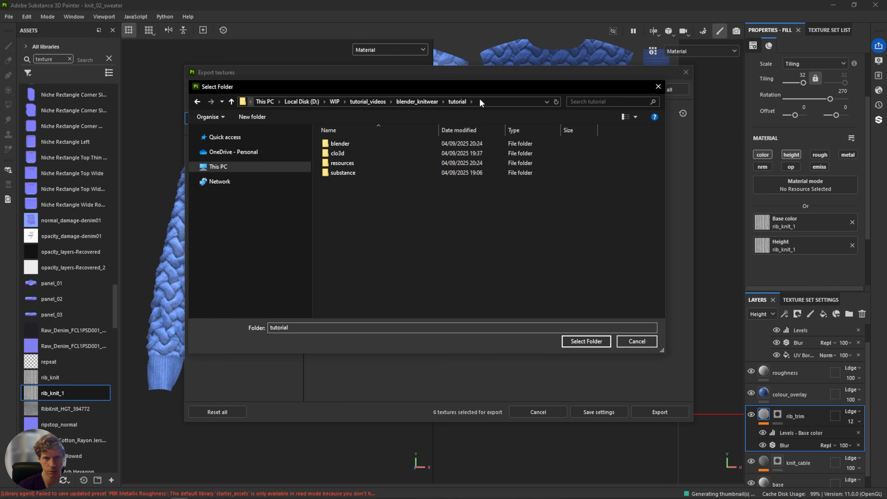
double_click(388, 172)
double_click(374, 144)
right_click(362, 171)
left_click(367, 146)
double_click(367, 144)
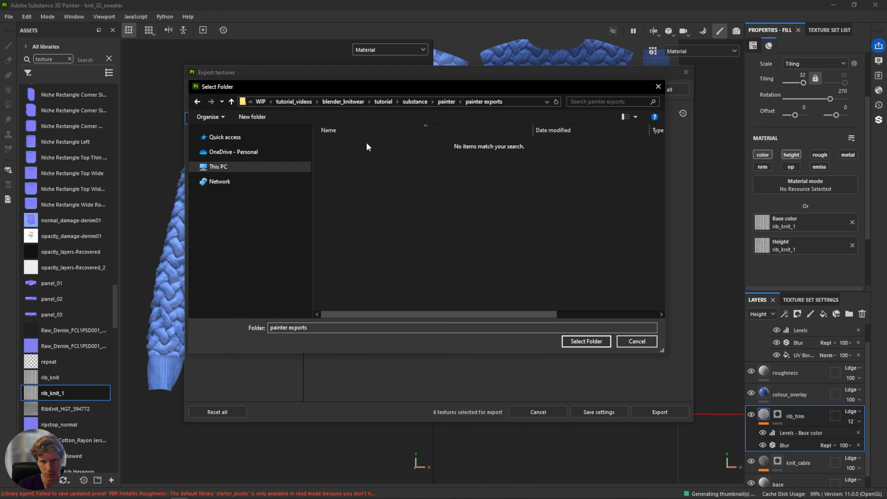
Create a new folder named blue_cables there and select it as the output directory.
right_click(383, 205)
mouse_move(326, 319)
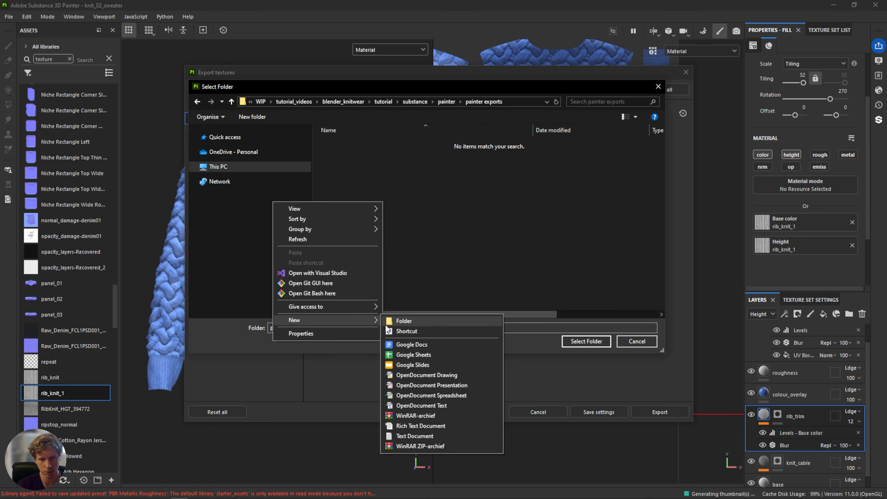
left_click(394, 320)
type("blie")
key("BackSpace")
key("BackSpace")
type("ue_cables")
key("Return")
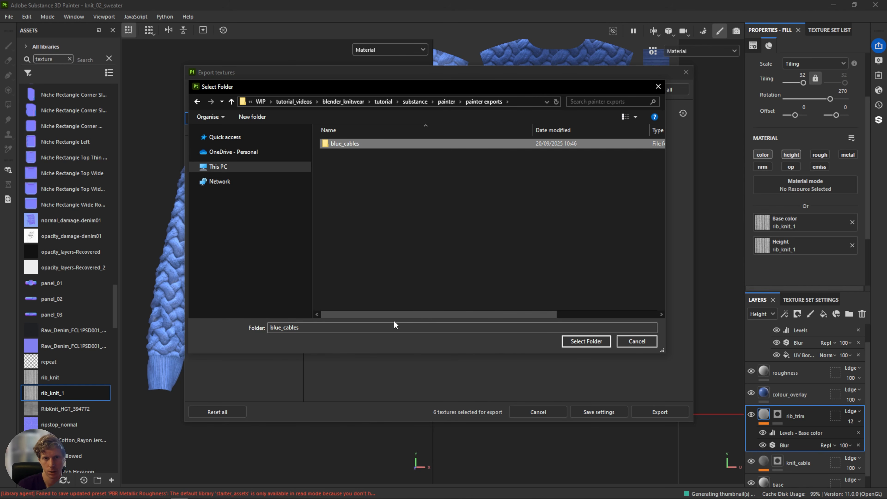
double_click(363, 143)
left_click(586, 340)
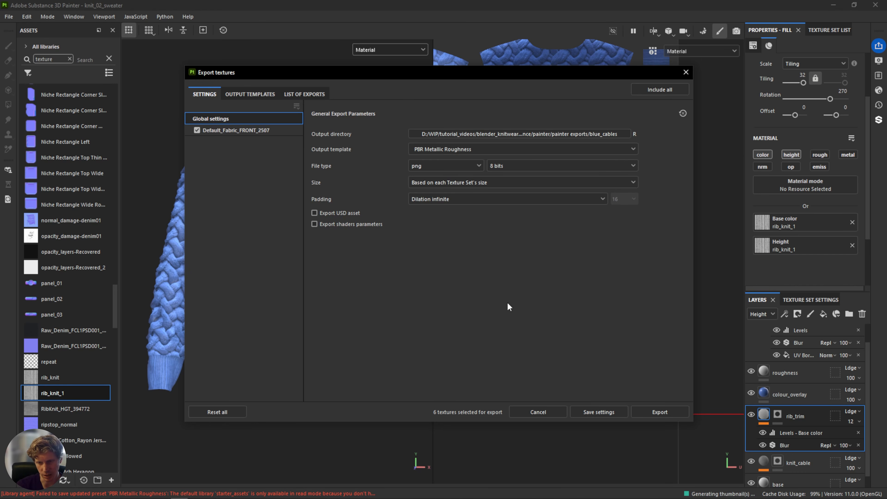
Export the textures and close the export dialog.
left_click(661, 413)
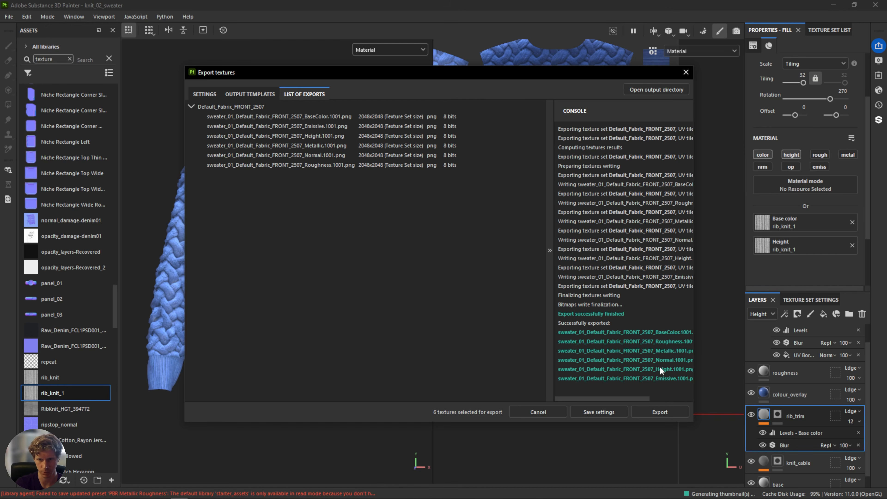
left_click(684, 73)
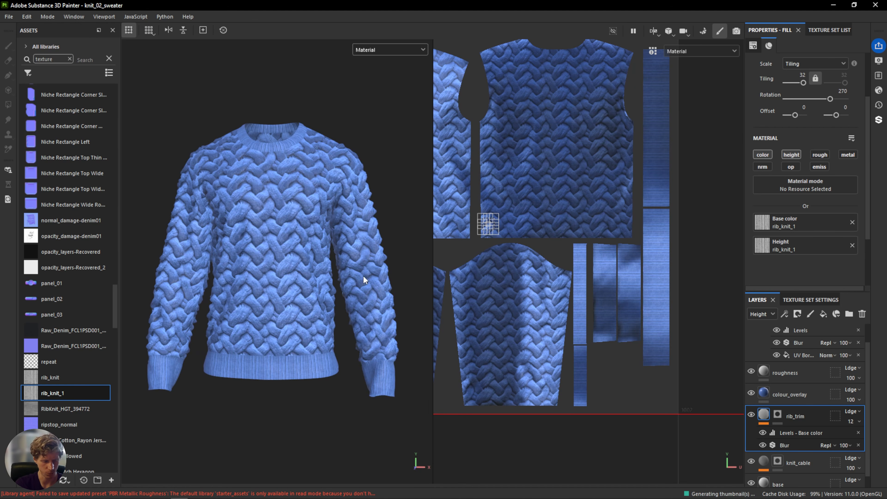
left_click_drag(336, 240, 311, 248, "alt")
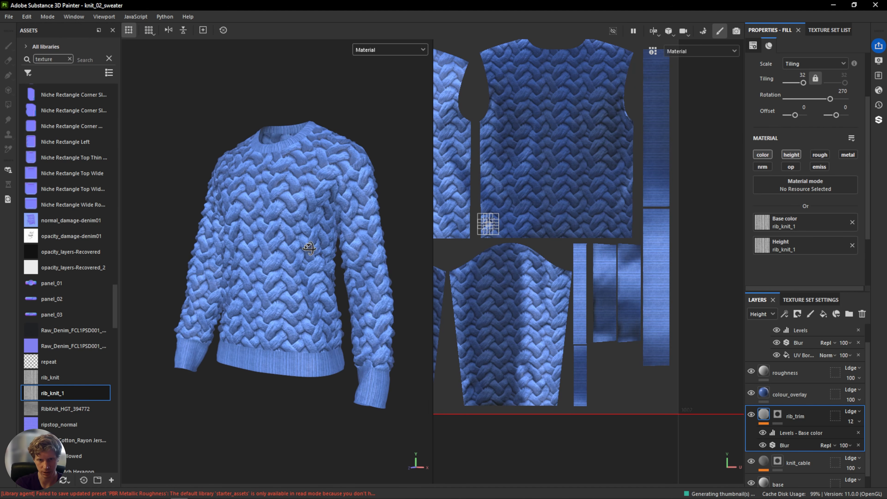